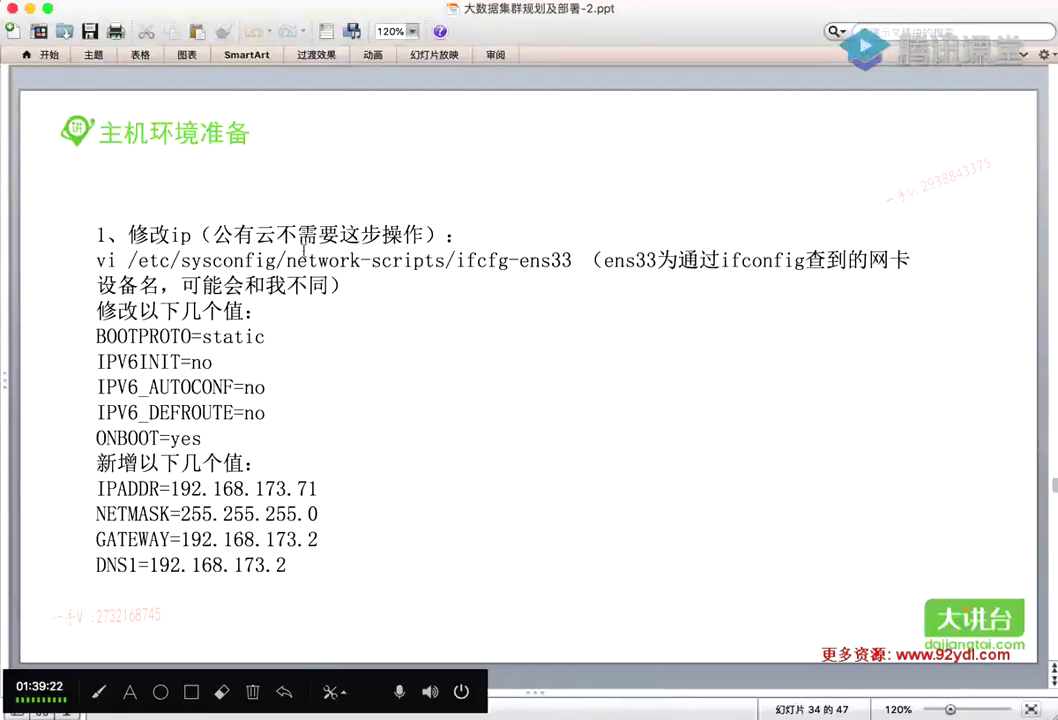
Advance to slide 35 on setting hostnames and bring the hadoop1 SecureCRT session forward
key(Down)
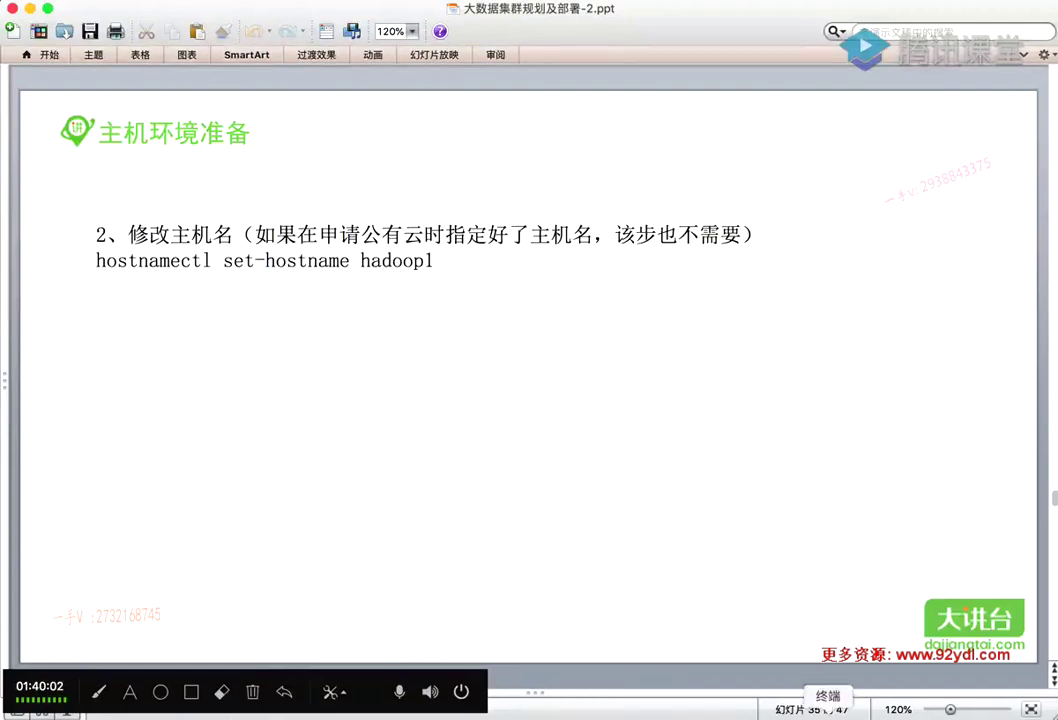
click(869, 714)
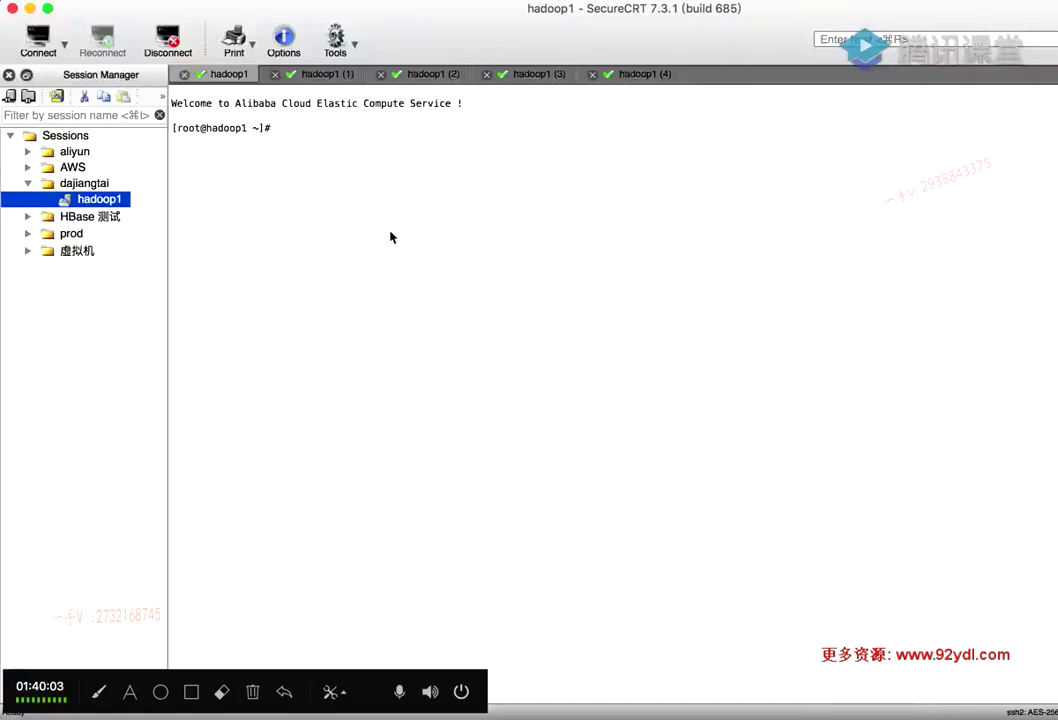
Check that both hadoop1 session prompts show the hostname hadoop1, then go to the ECS instance list
double_click(236, 128)
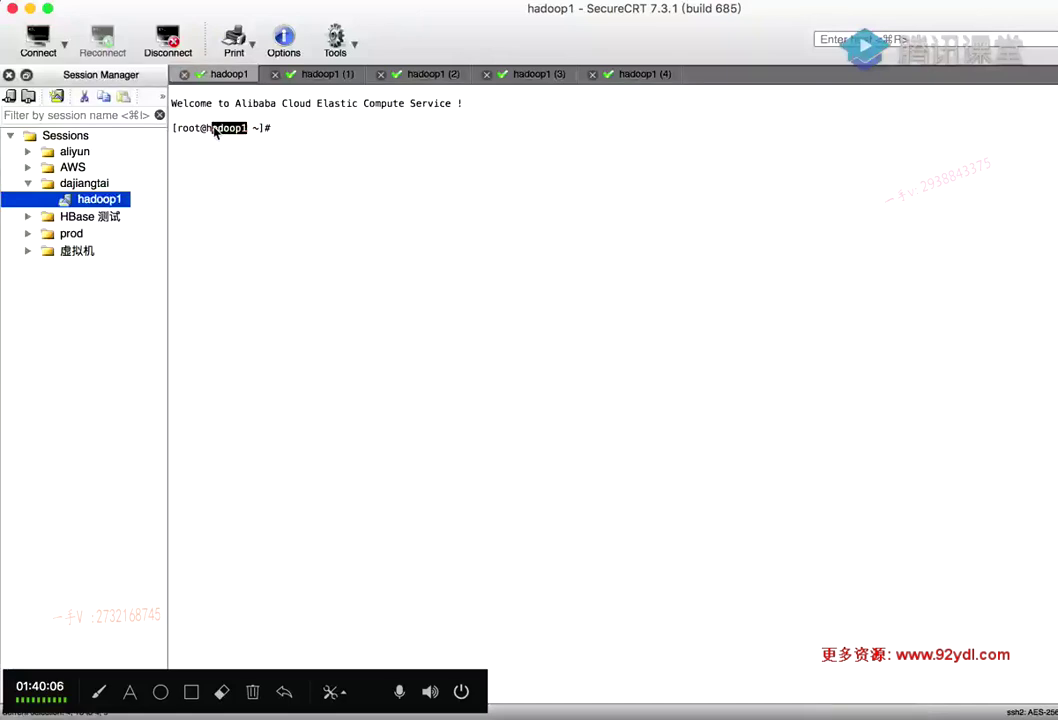
click(355, 73)
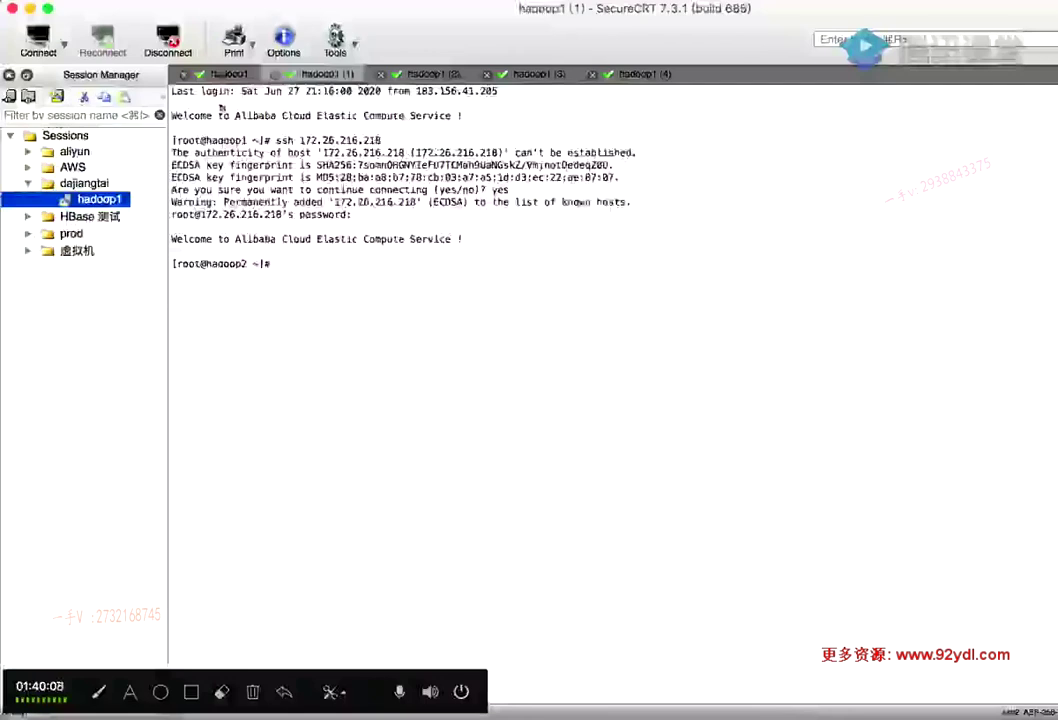
click(217, 73)
drag(246, 130, 205, 131)
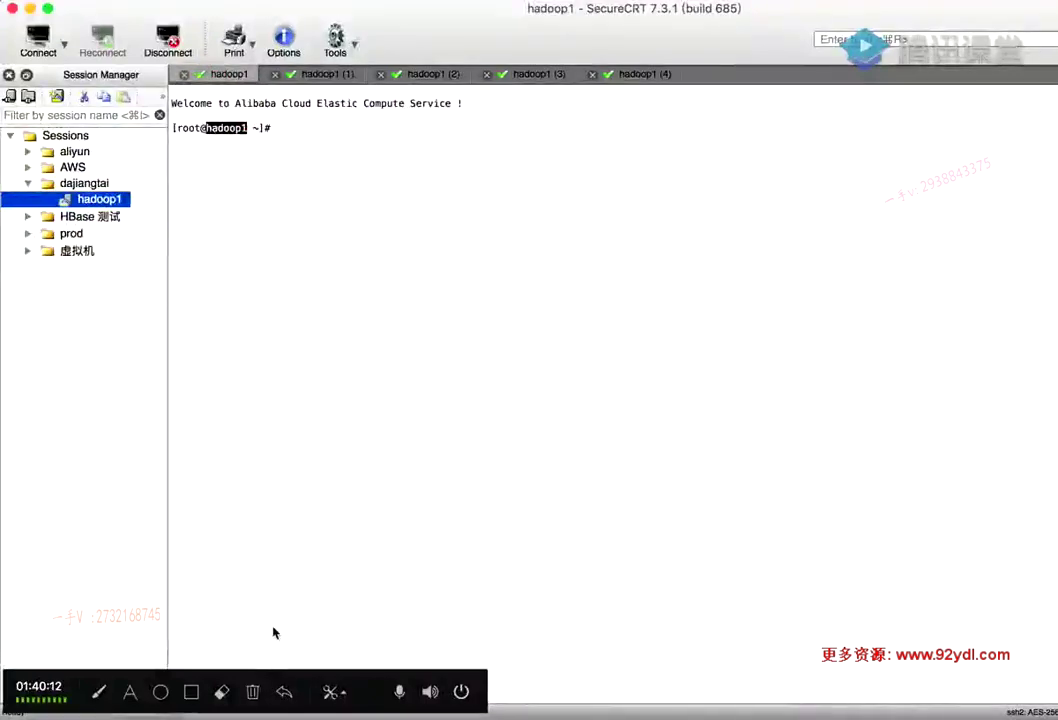
key(super+Tab)
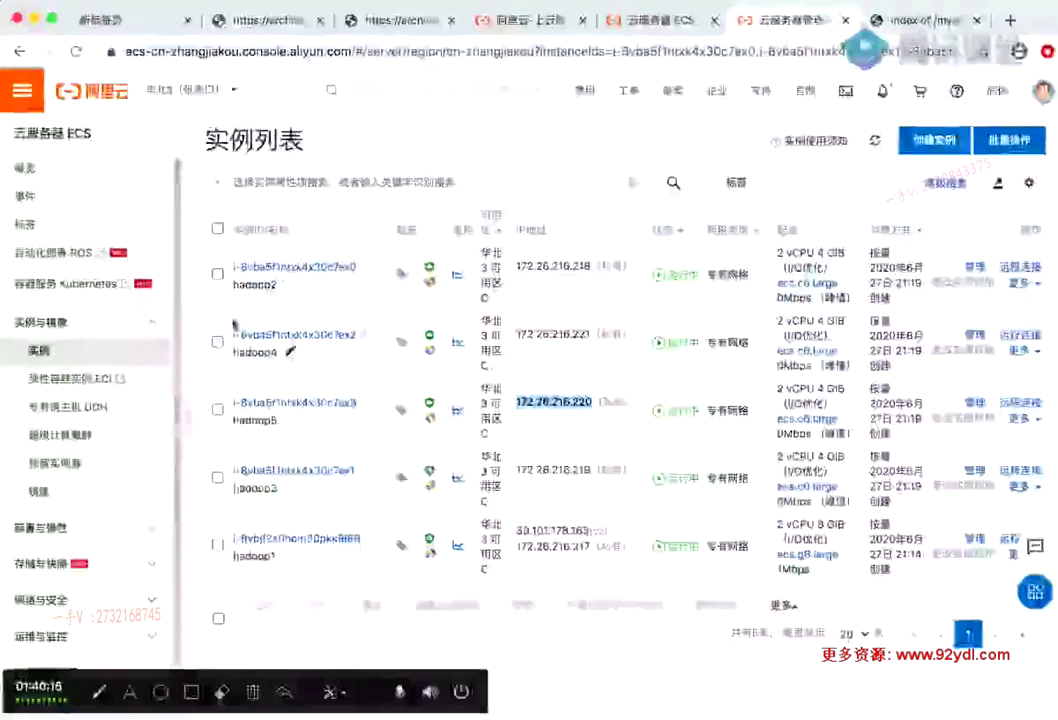
Tick hadoop1 in the instance list and confirm the custom column settings unchanged
click(218, 543)
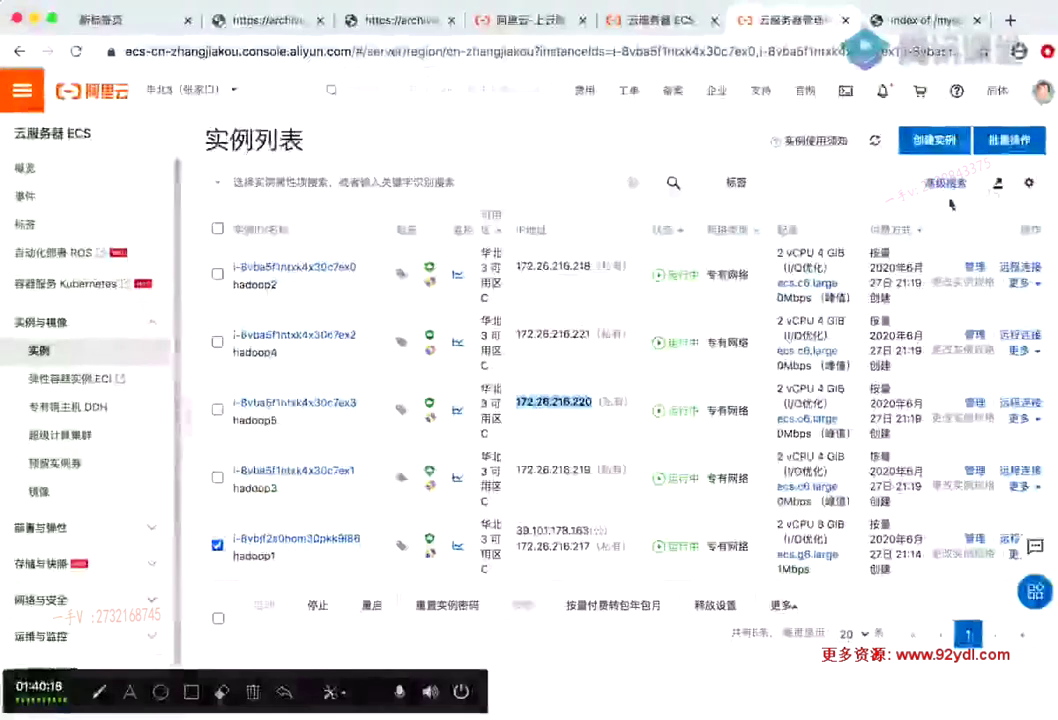
click(1031, 185)
click(757, 386)
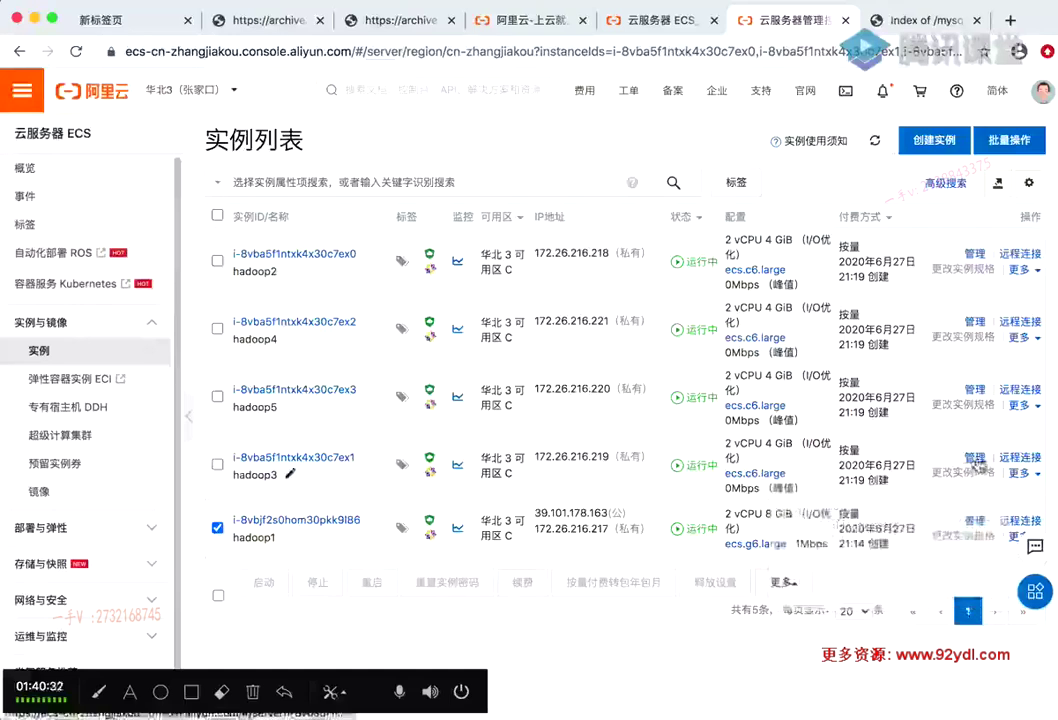
Look over hadoop3's 更多 actions menu, close it, and return to the PowerPoint slide
click(1037, 476)
mouse_move(966, 518)
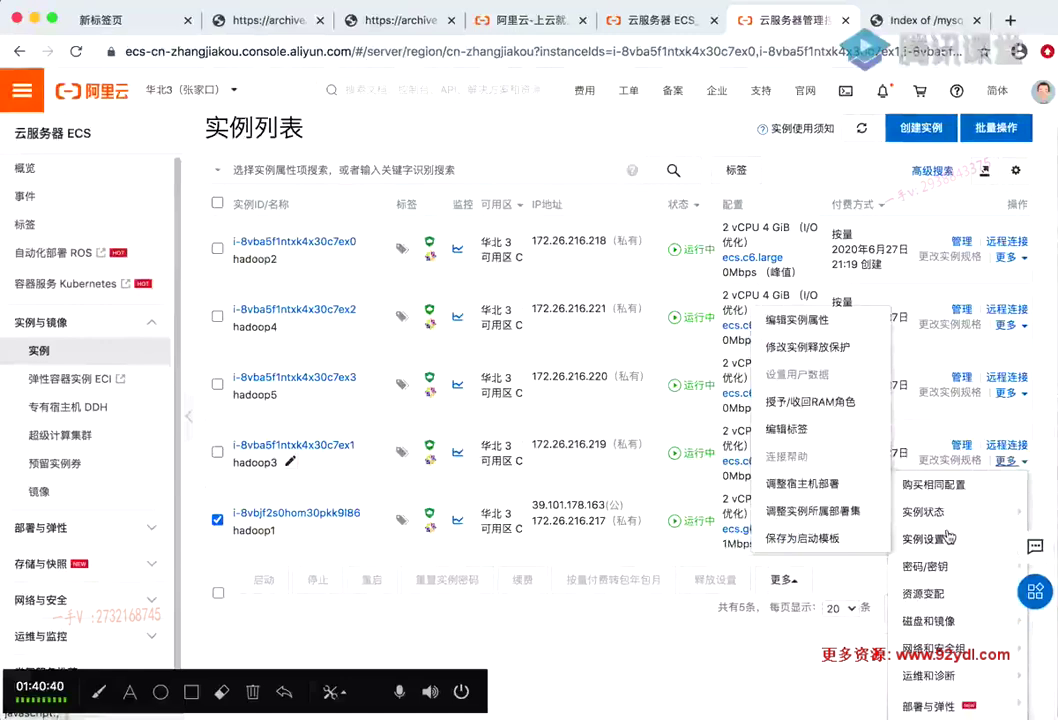
mouse_move(945, 568)
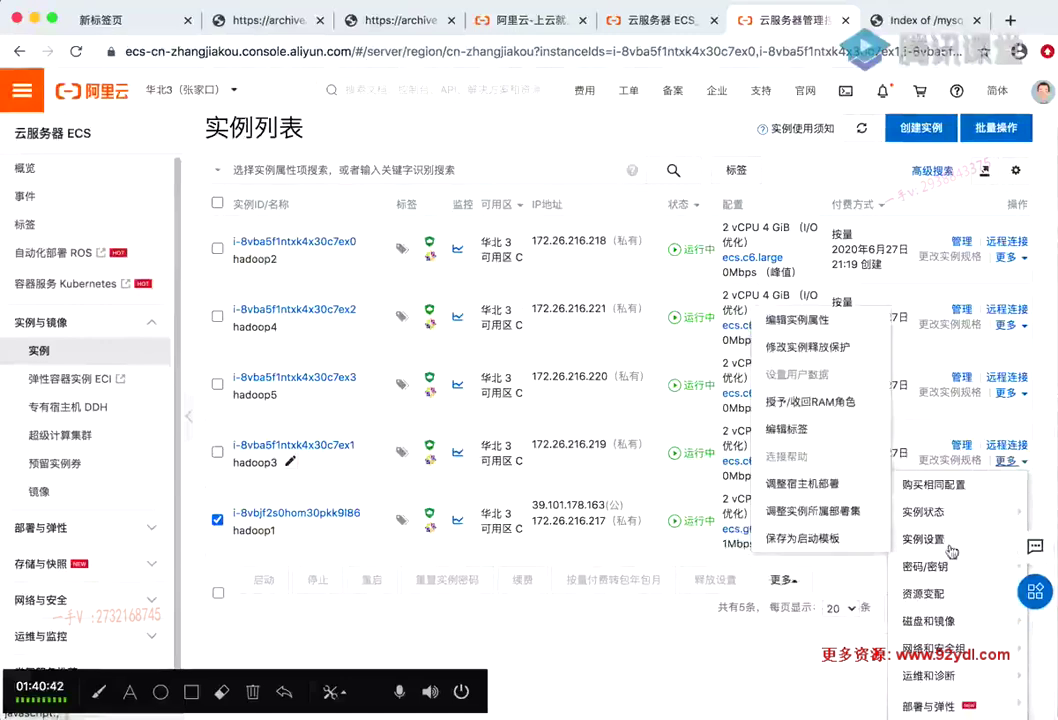
click(652, 679)
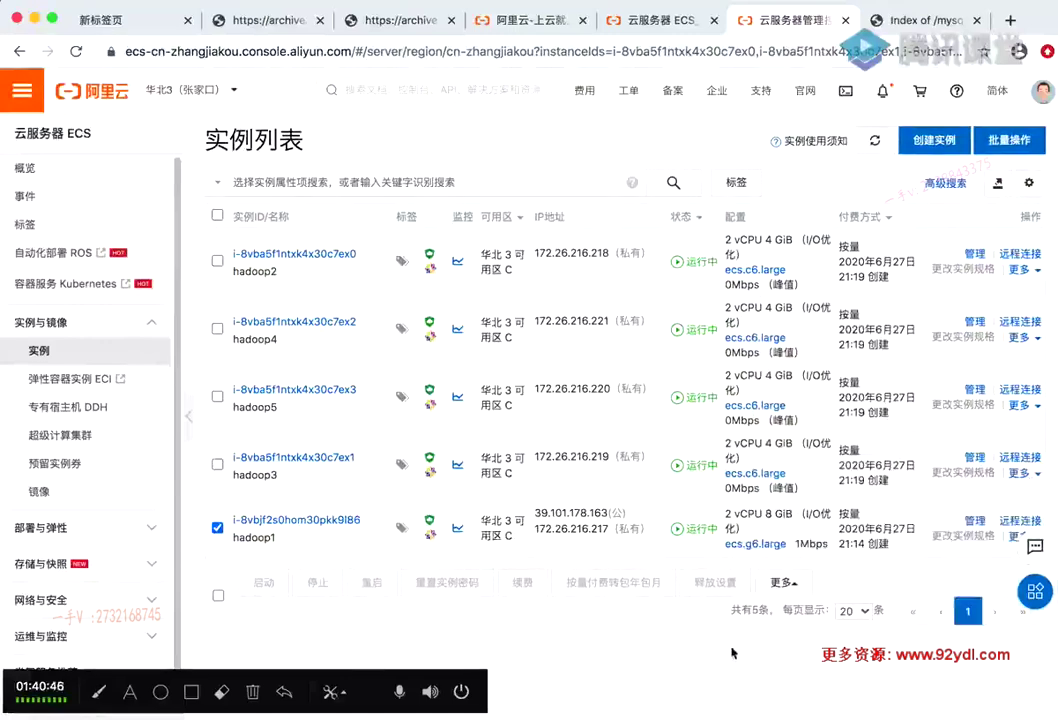
click(588, 715)
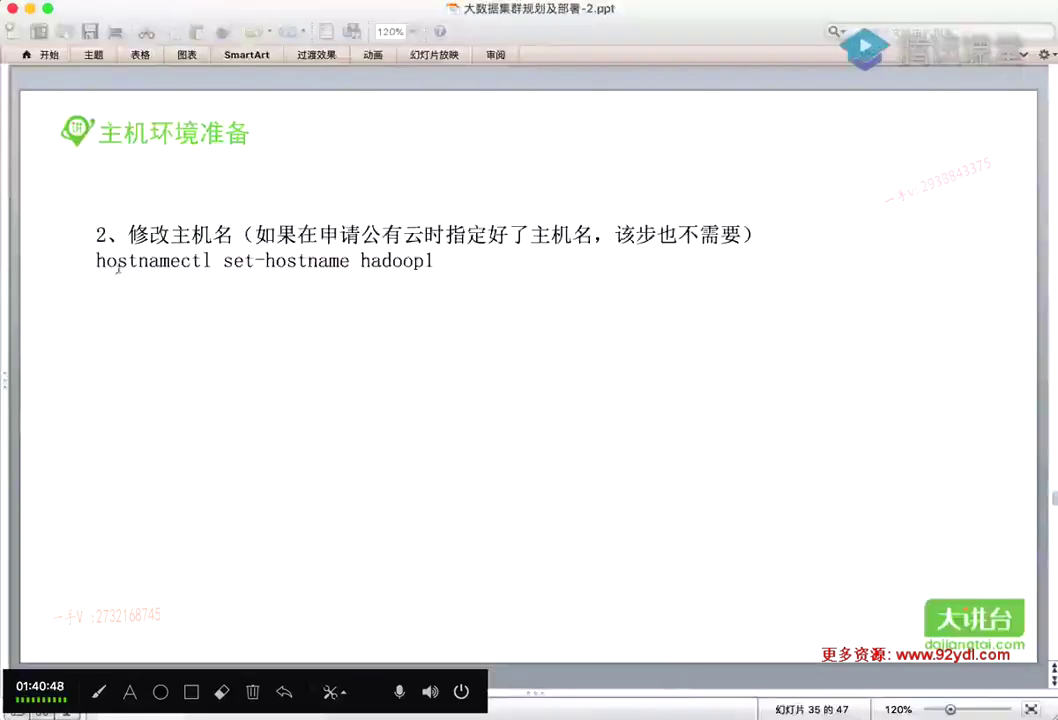
Highlight the hostnamectl set-hostname hadoop1 command on slide 35, then return to the ECS instance list
drag(97, 261, 432, 262)
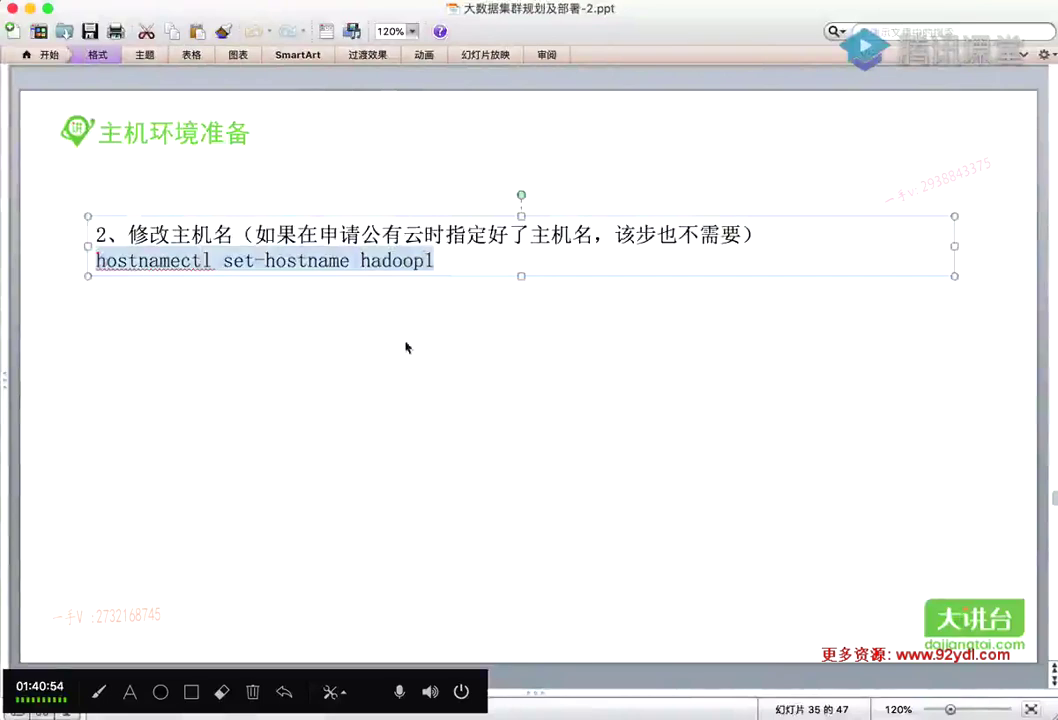
key(super+Tab)
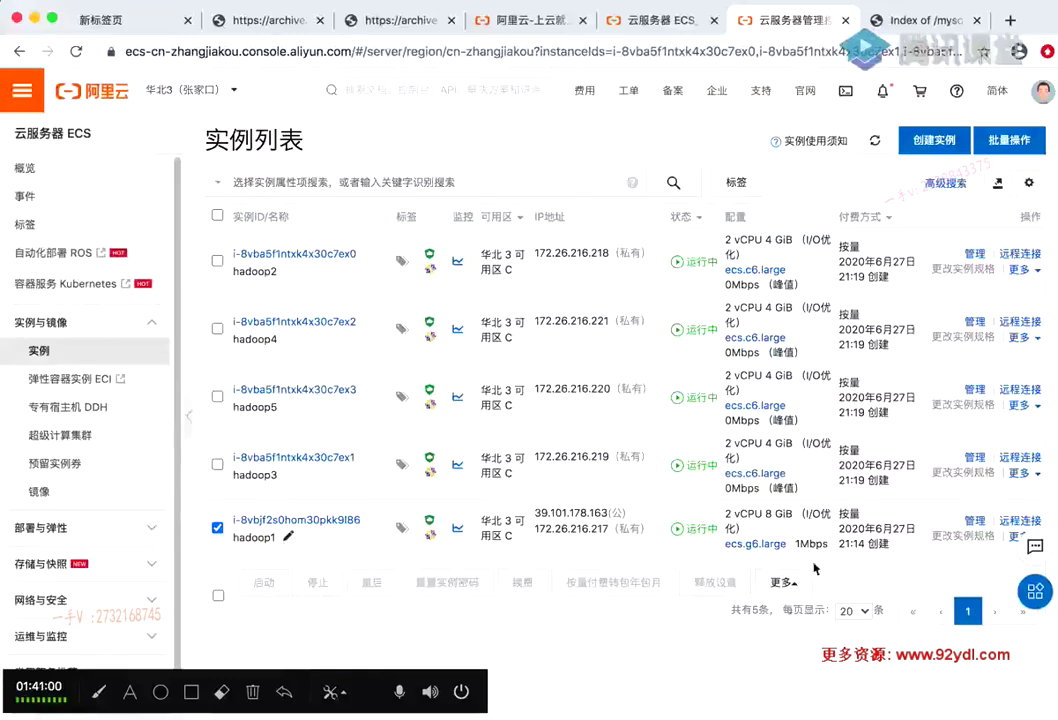
click(586, 712)
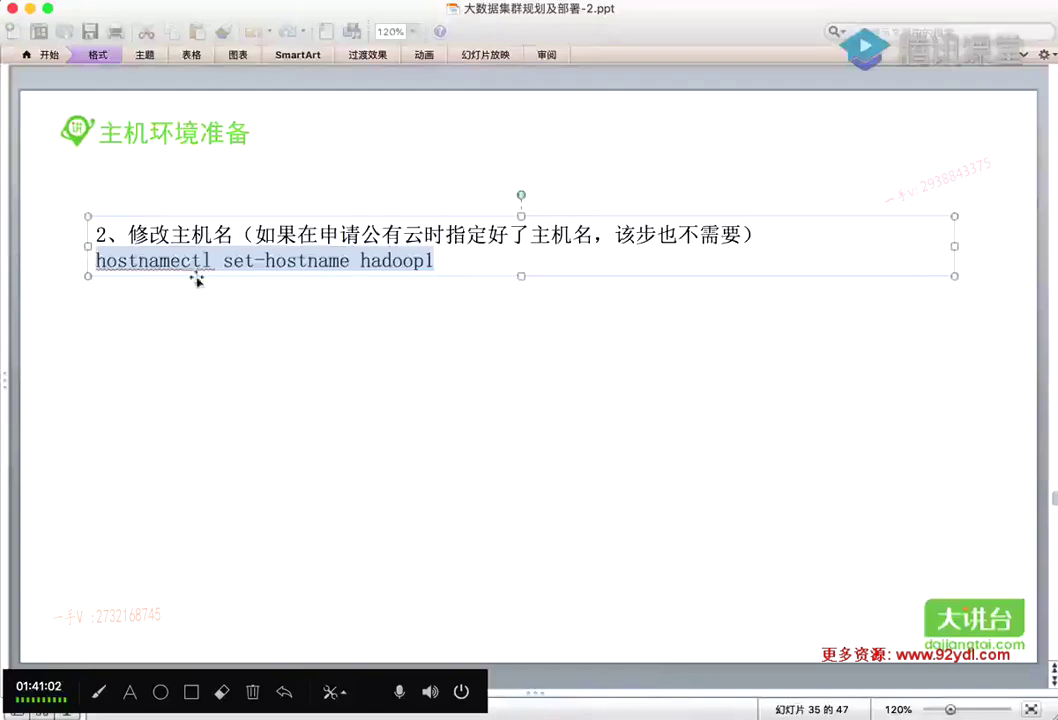
click(379, 296)
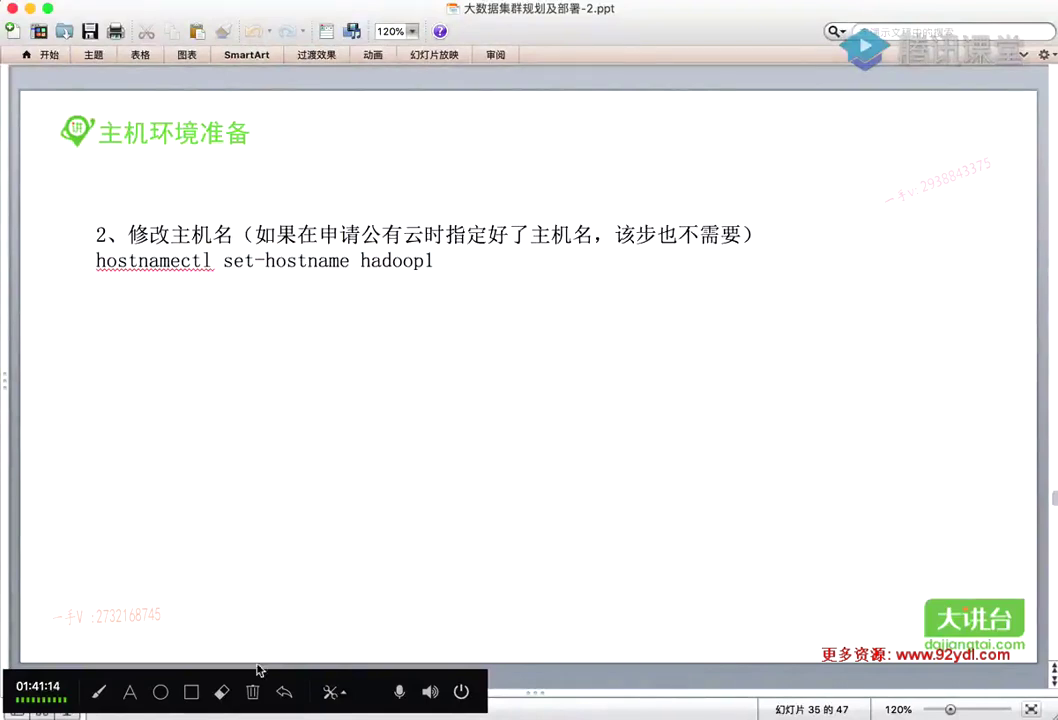
key(super+Tab)
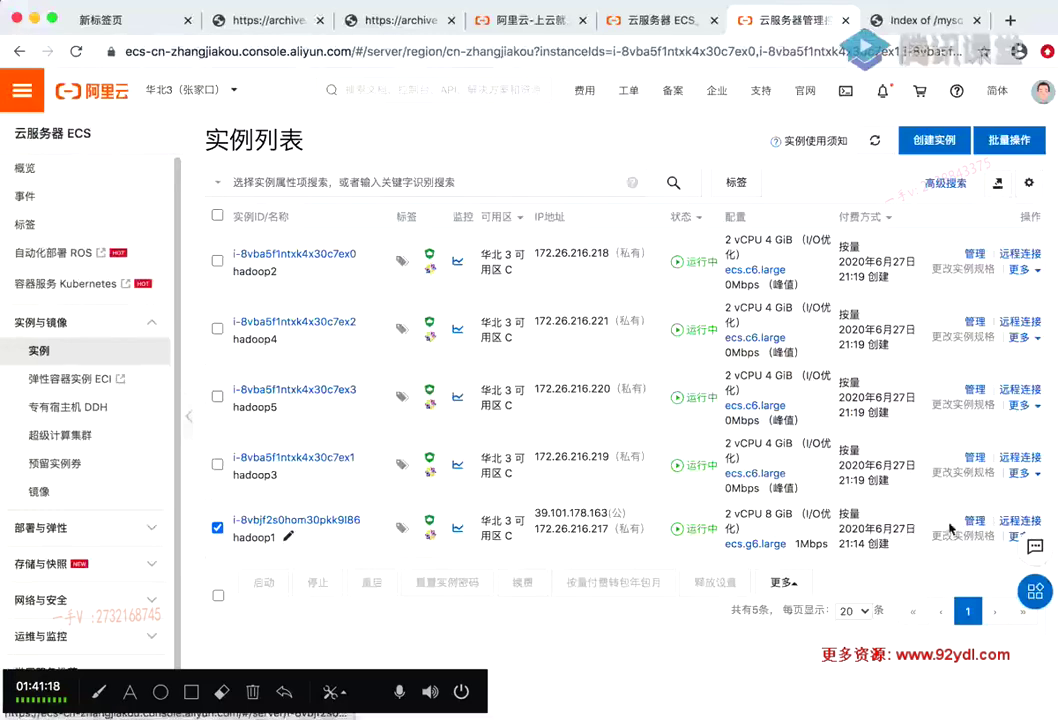
Browse hadoop1's 更多 menu entries 实例设置 and 资源变配 without changes, then bring PowerPoint back
click(1015, 538)
scroll(960, 555, down, 1)
mouse_move(940, 565)
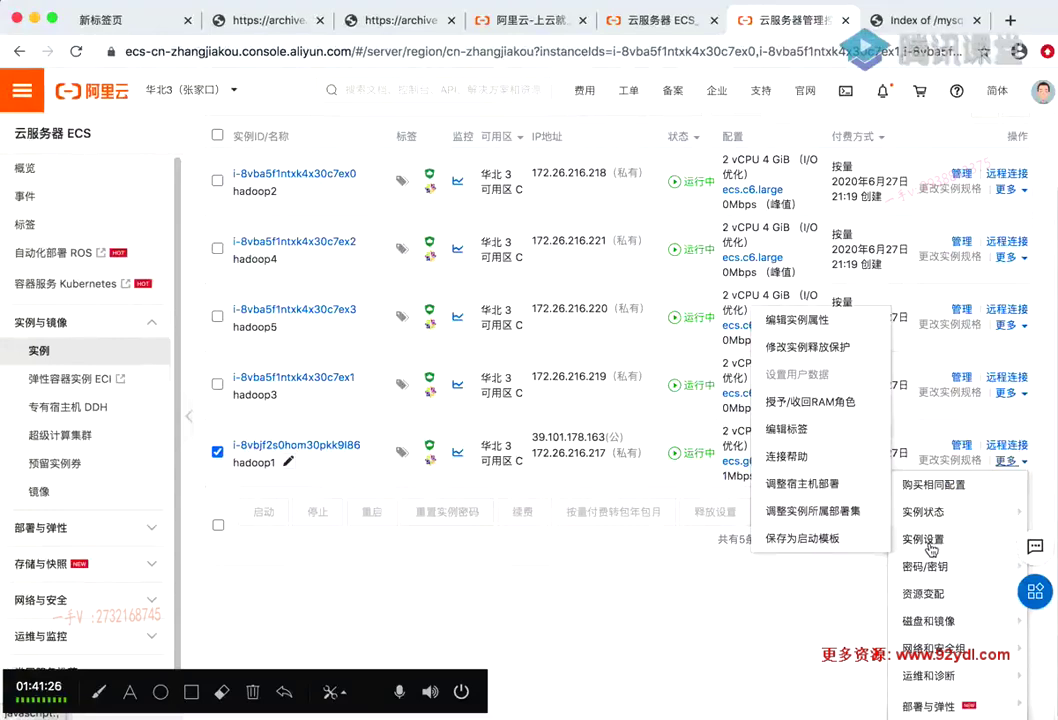
mouse_move(923, 592)
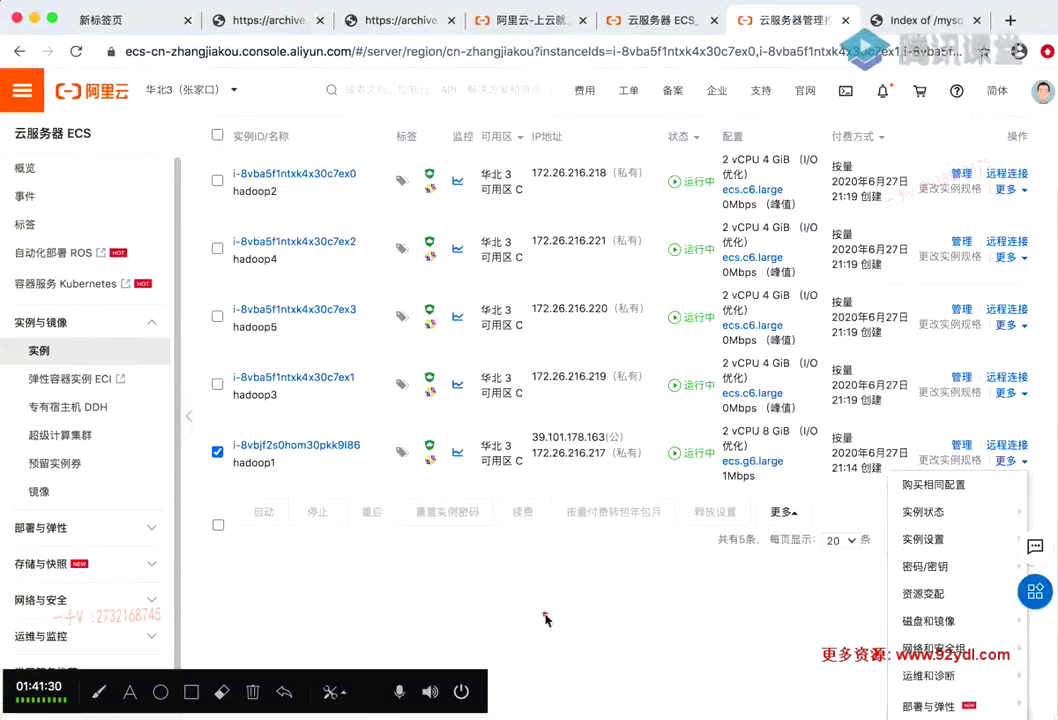
scroll(660, 570, up, 2)
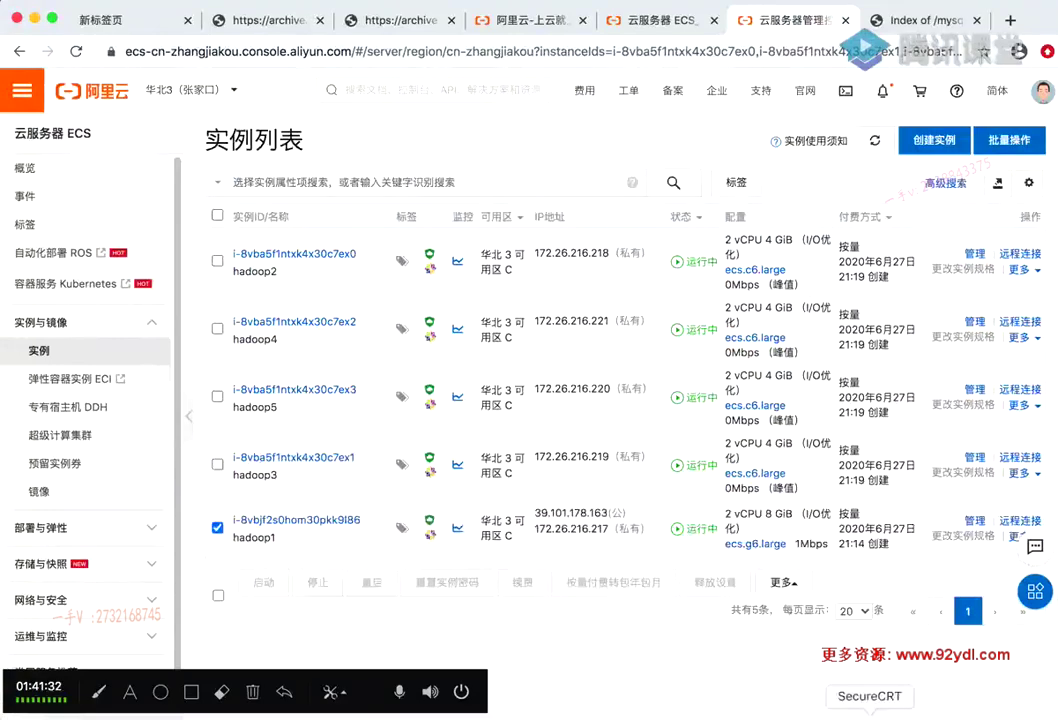
click(628, 712)
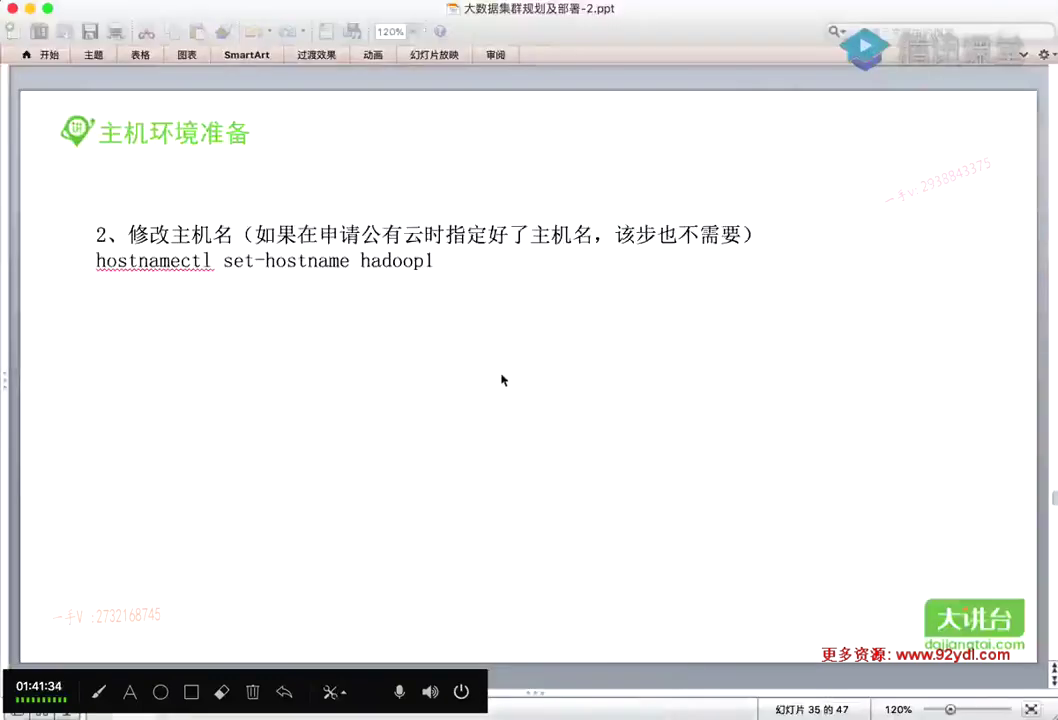
Go to slide 36 on the /etc/hosts entries, then start a new blank UltraEdit document
scroll(503, 380, down, 2)
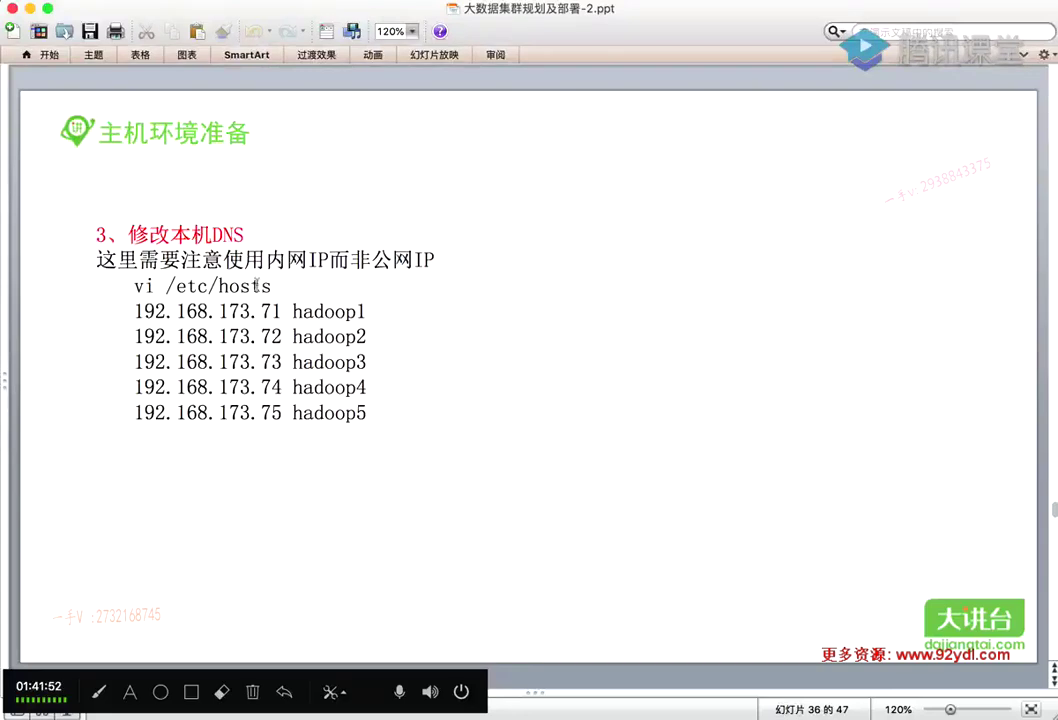
mouse_move(170, 286)
mouse_down()
mouse_move(272, 285)
mouse_move(166, 285)
mouse_up()
click(290, 284)
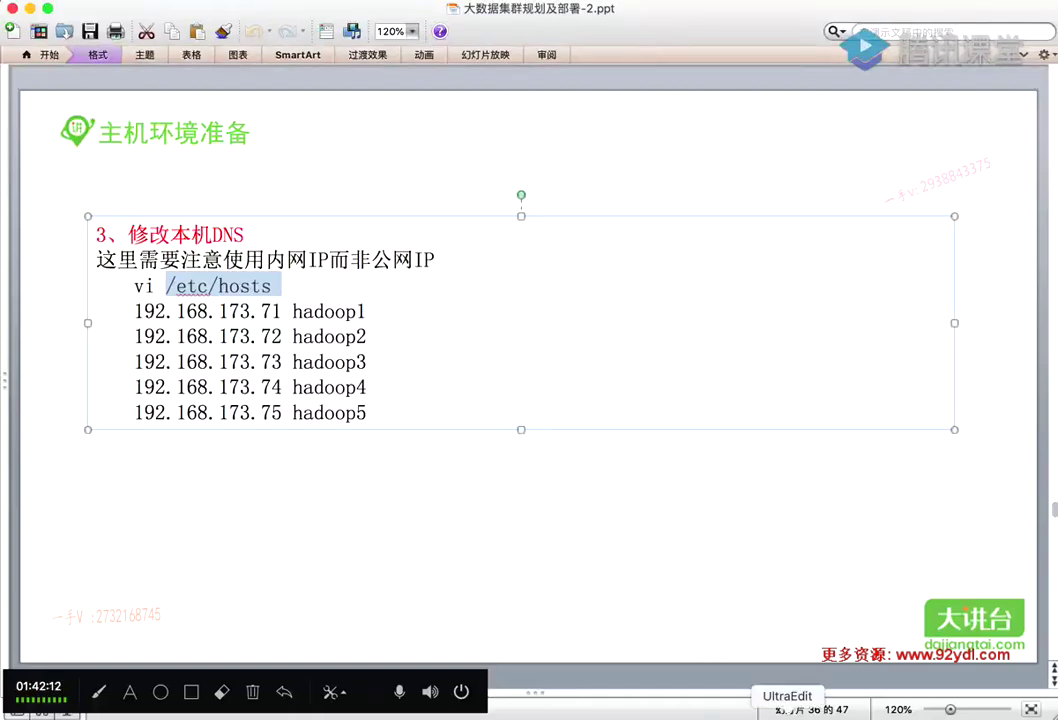
click(787, 714)
key(super+n)
Write the first two host lines, 172.26.216.217 hadoop1 and 172.26.216.218 hadoop2, using the IP copied from ECS
click(247, 102)
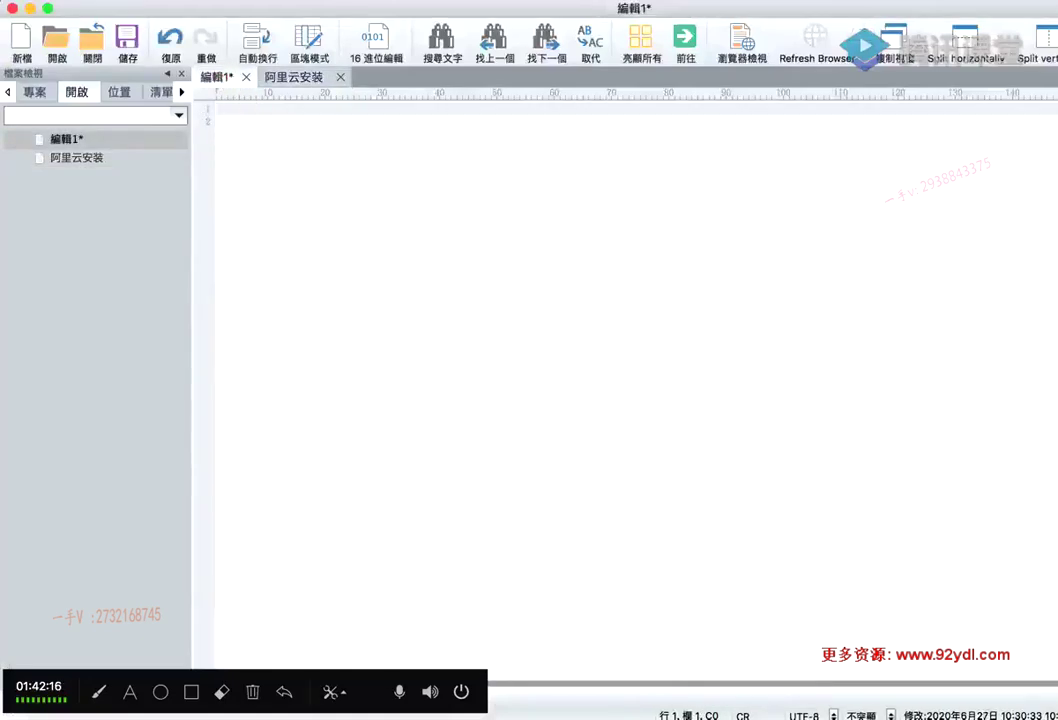
key(super+Tab)
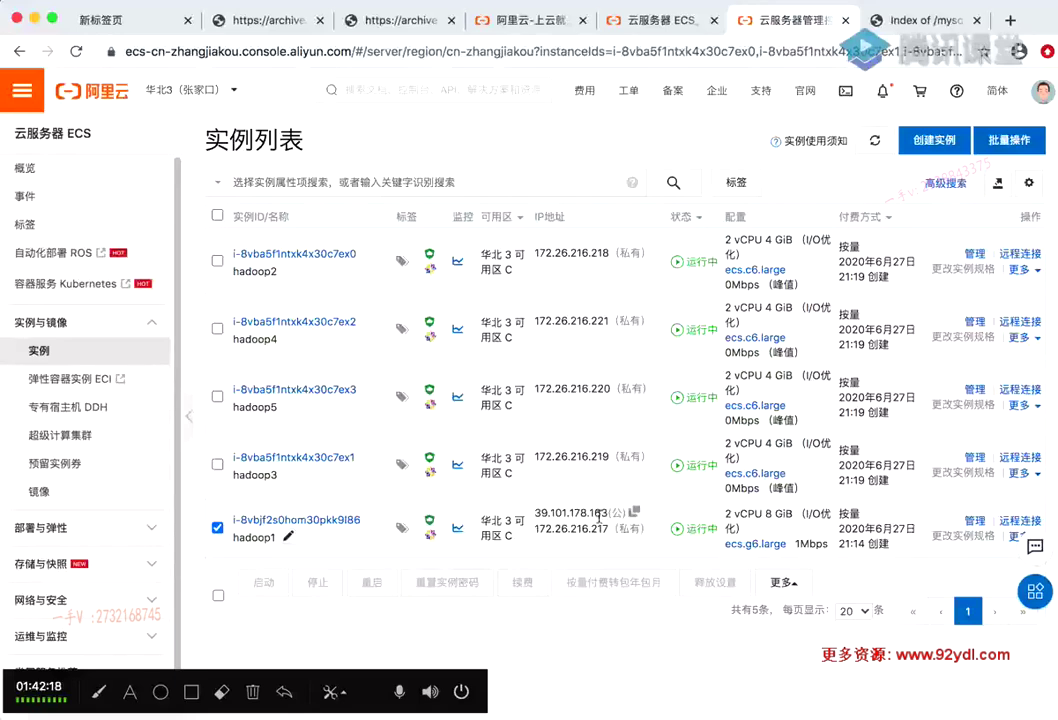
drag(608, 528, 535, 529)
key(super+c)
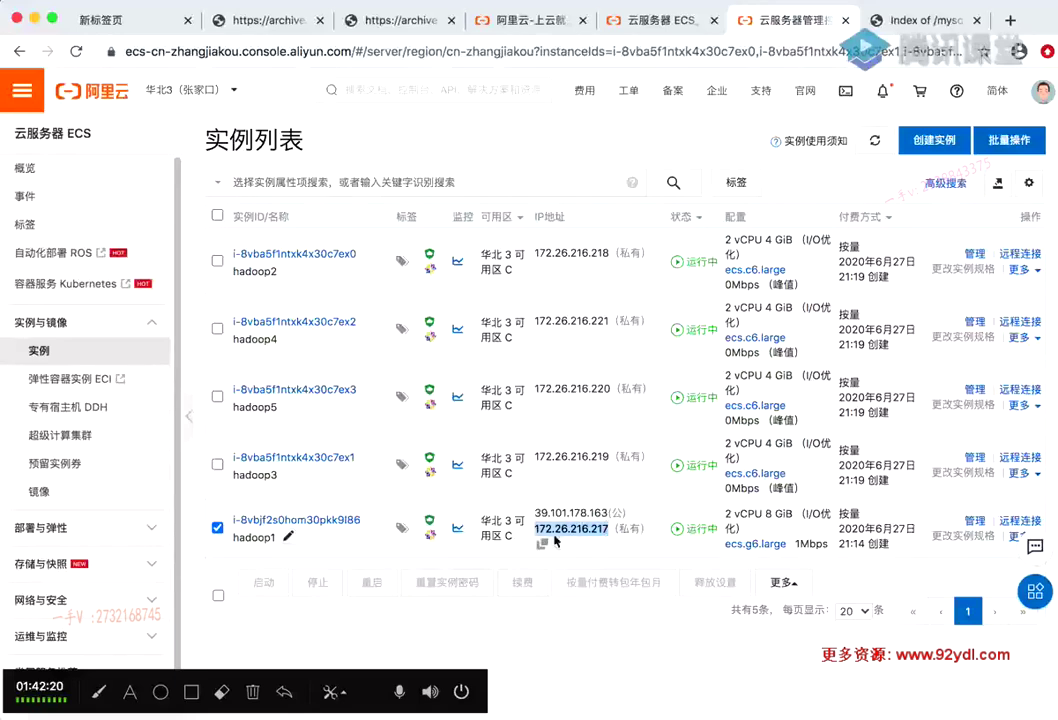
key(super+Tab)
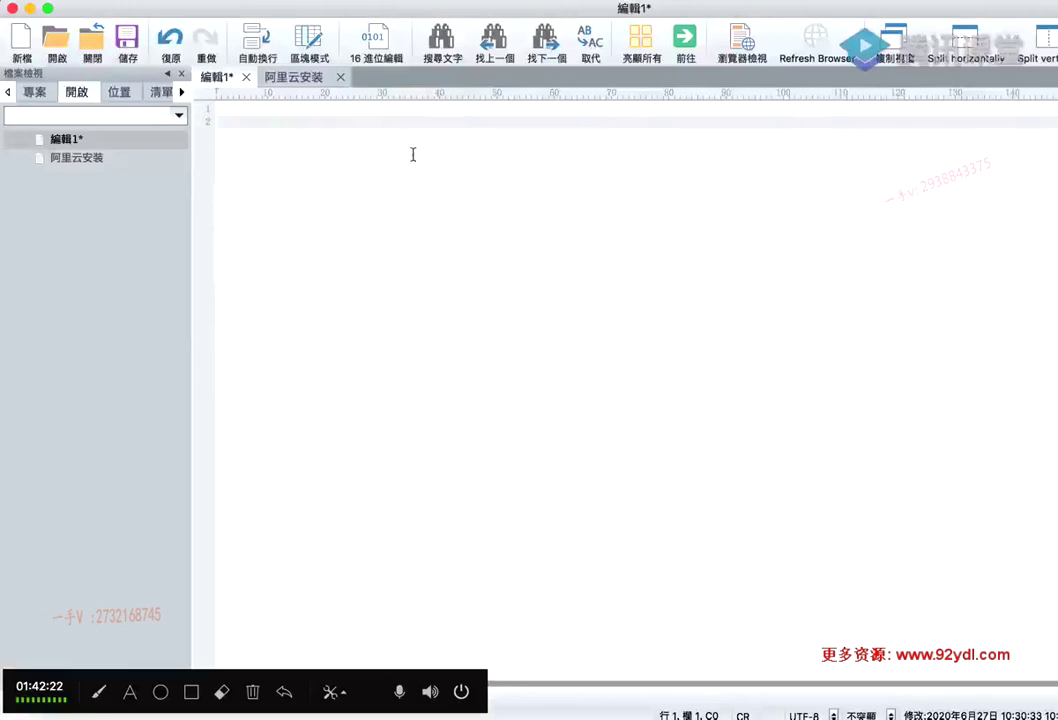
key(super+v)
text(ha)
text(hadoop1)
key(Return)
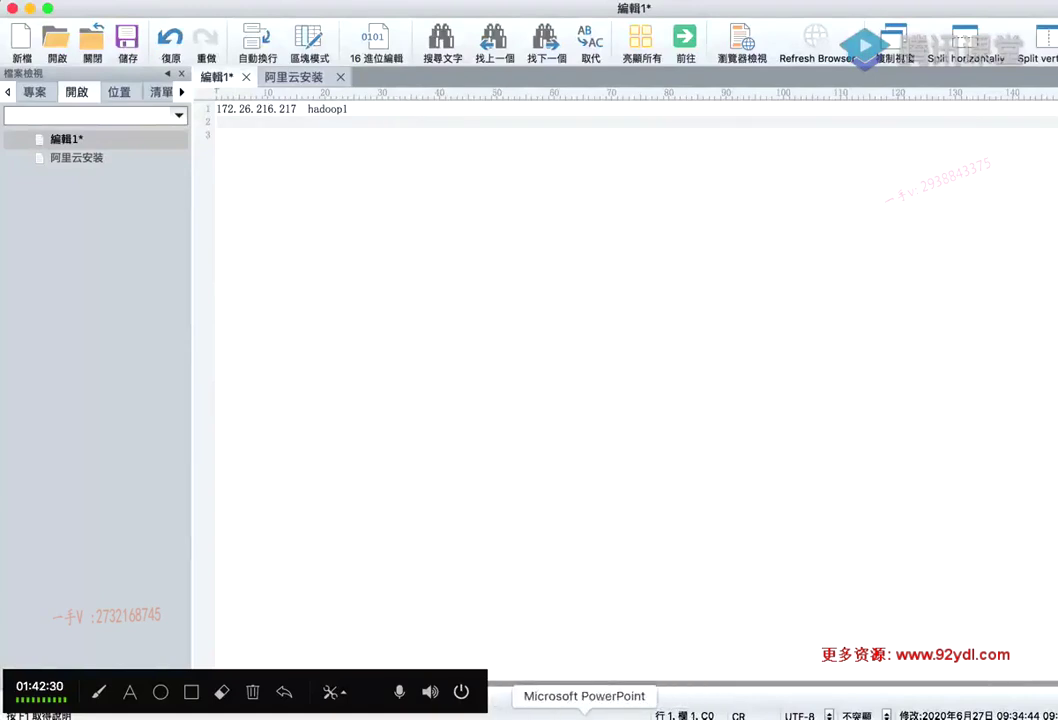
key(super+Tab)
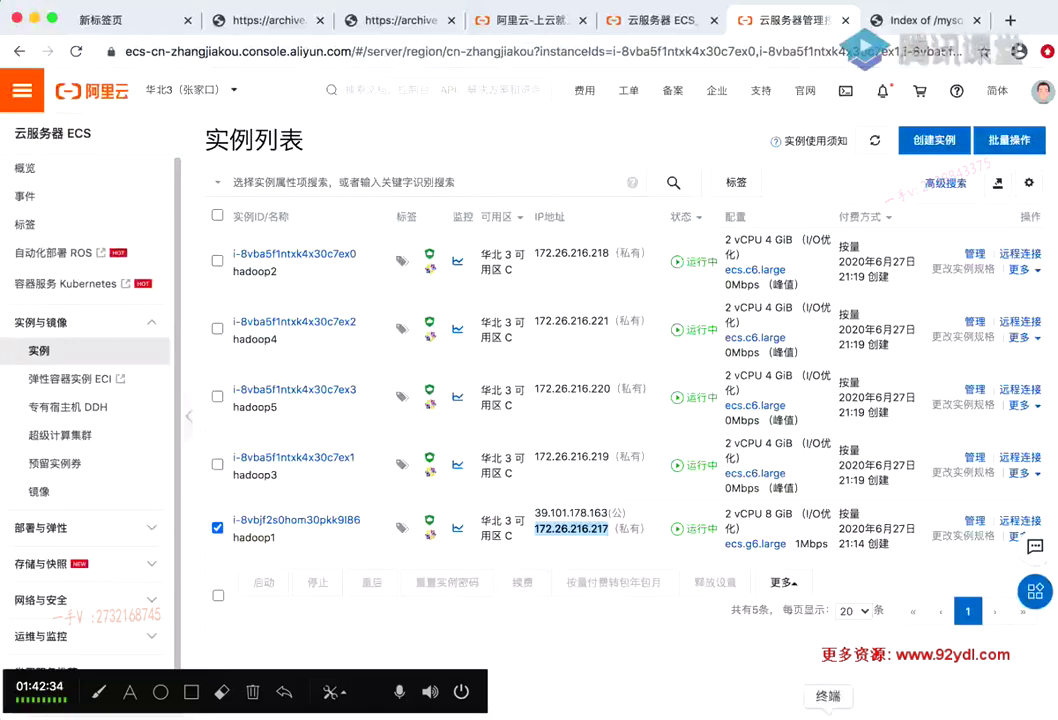
click(787, 714)
key(super+v)
key(BackSpace)
text(8)
text(doop)
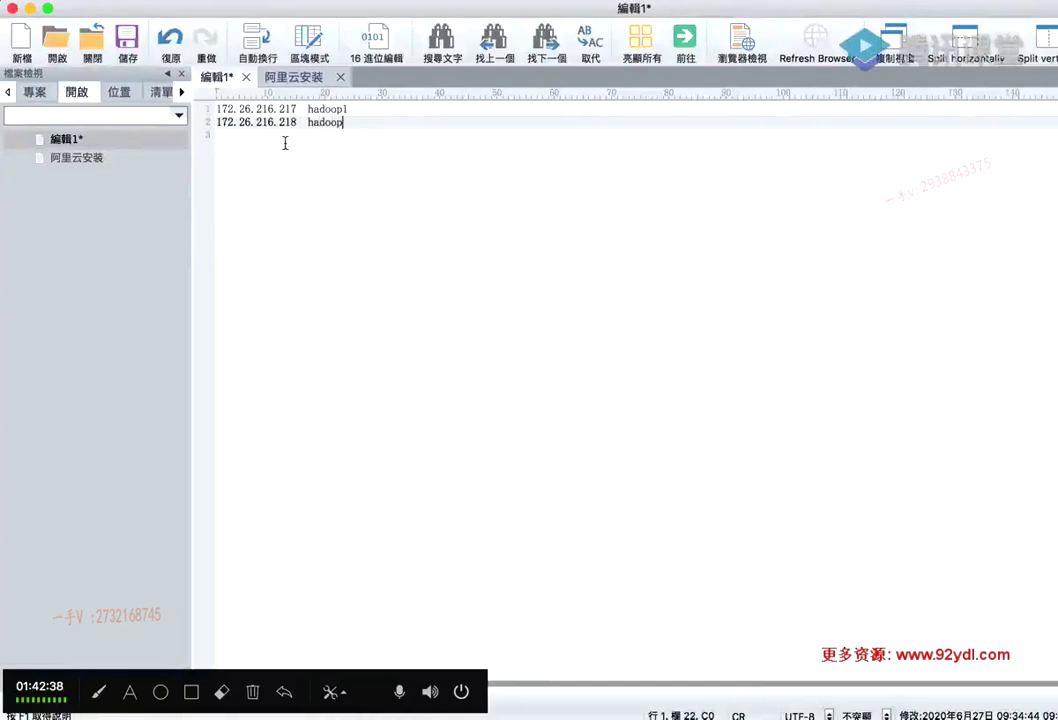
text(2)
key(Return)
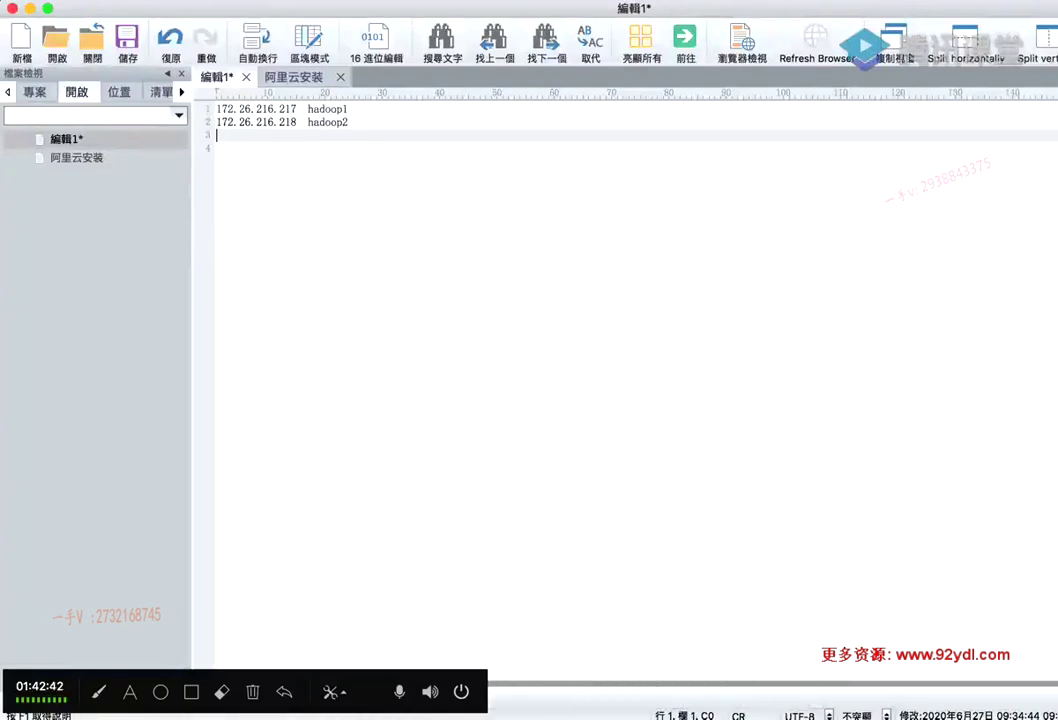
Add the lines 172.26.216.219 hadoop3 and 172.26.216.221 hadoop4
key(super+Tab)
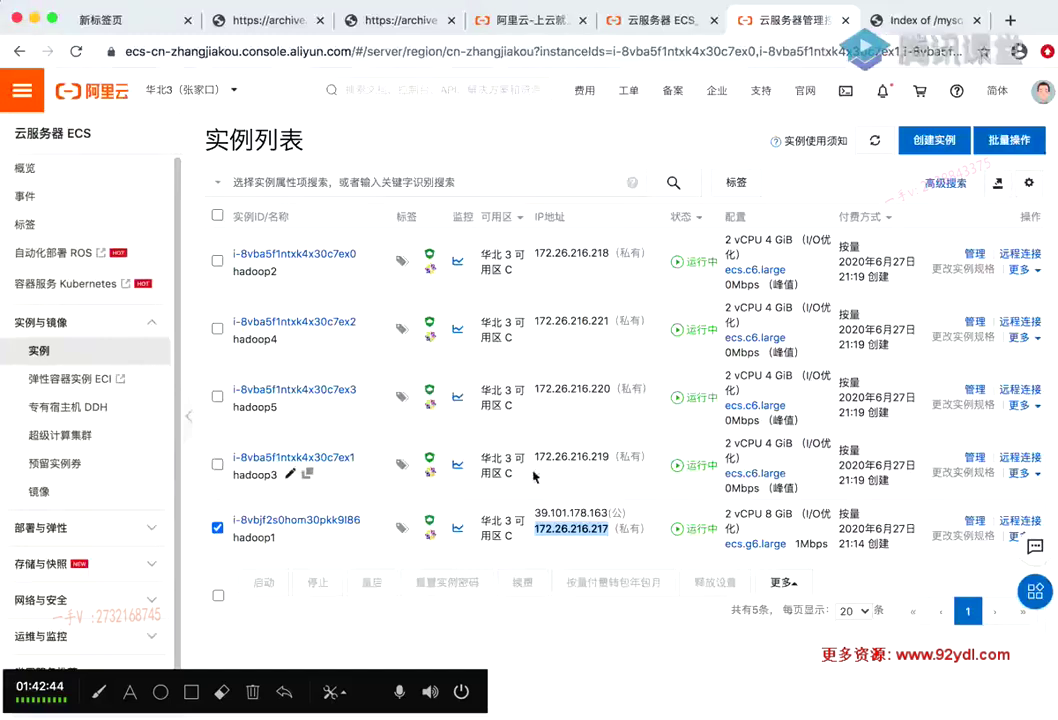
click(771, 712)
key(BackSpace)
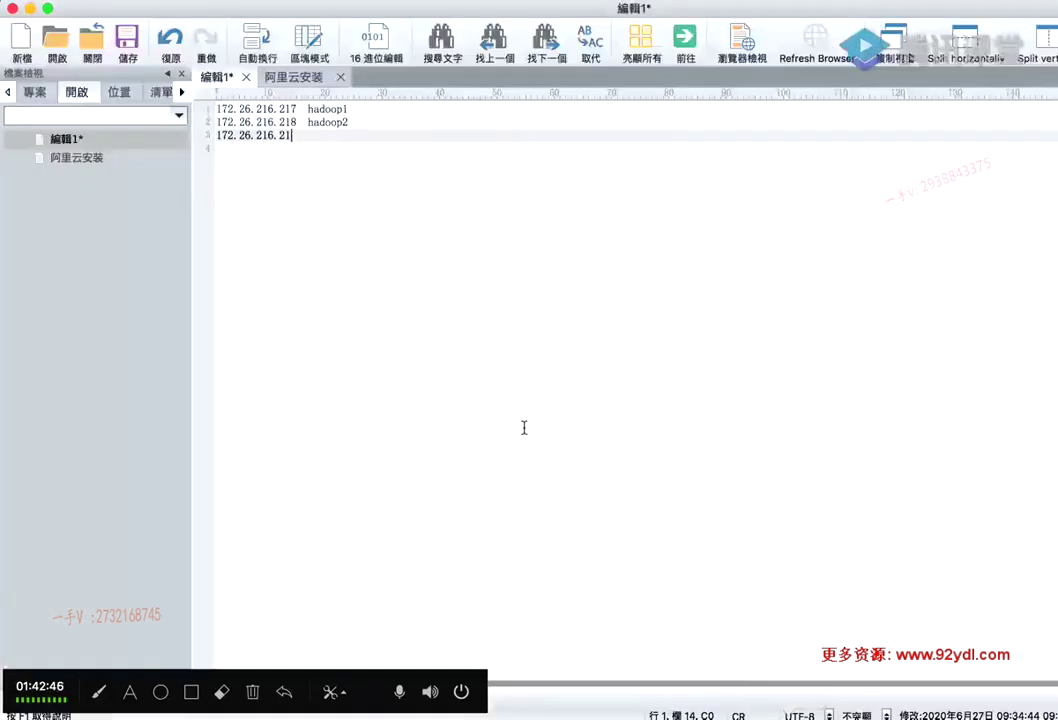
text(9 hadoop)
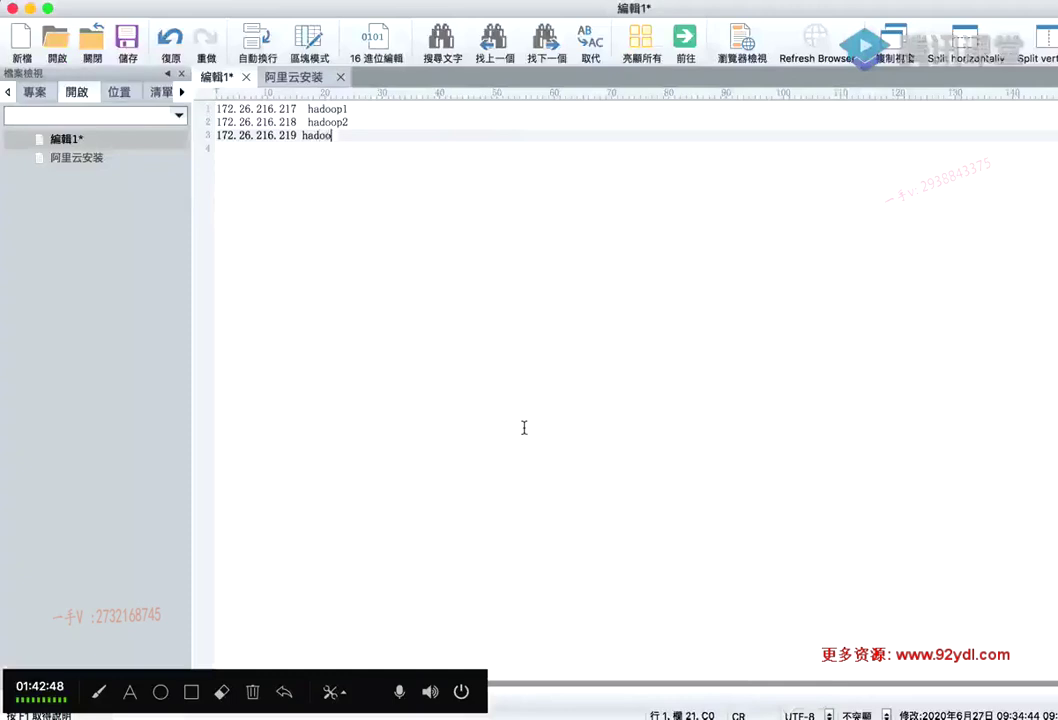
key(Left)
key(Left)
key(Left)
key(Left)
key(Left)
key(Left)
key(End)
text(3)
key(Return)
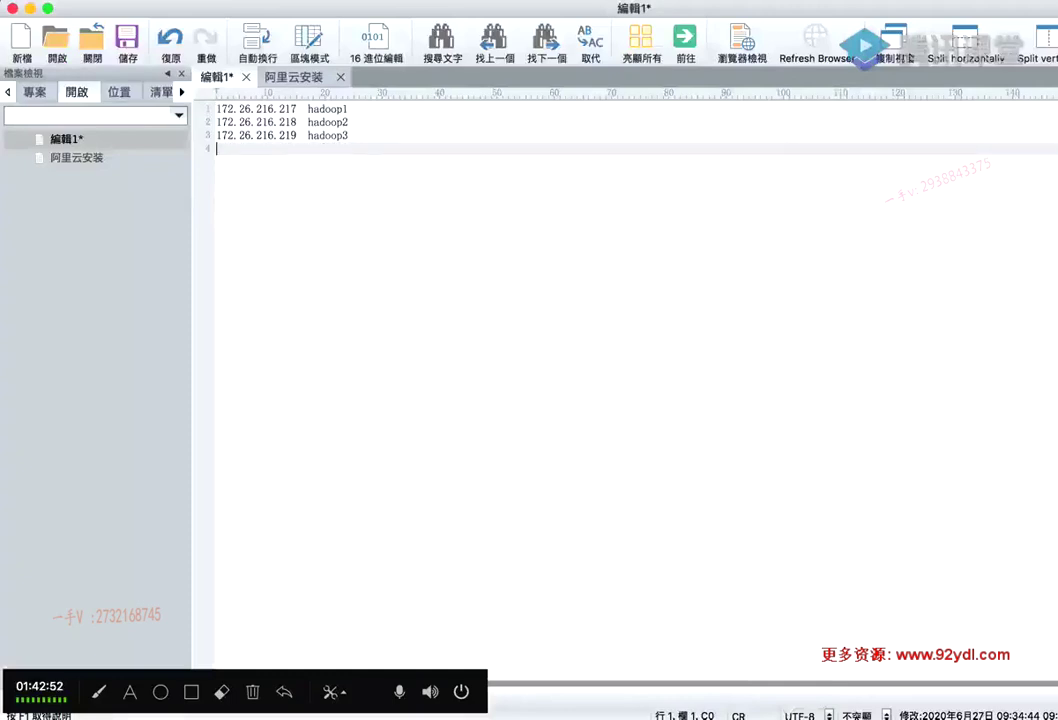
key(super+Tab)
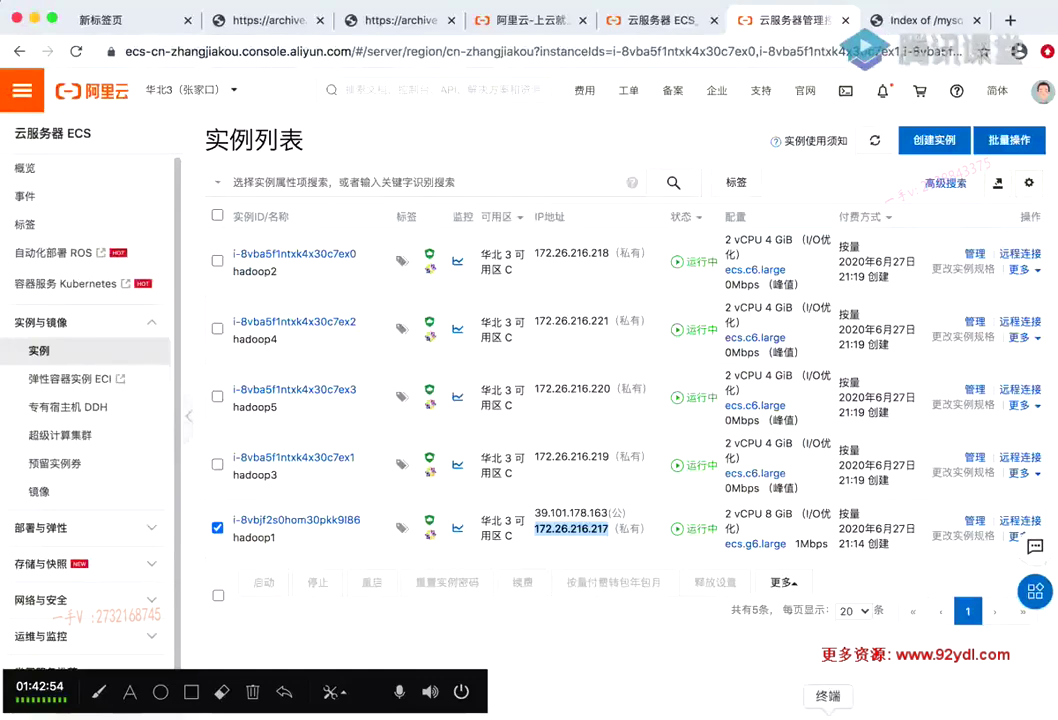
click(787, 714)
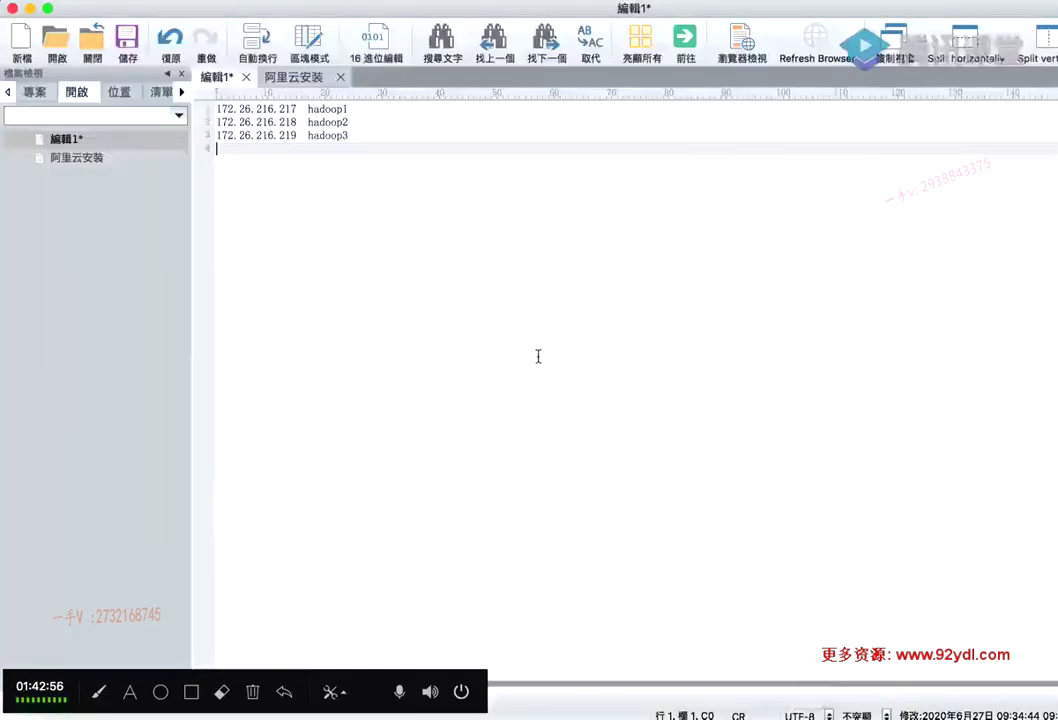
text(172.26.216.221)
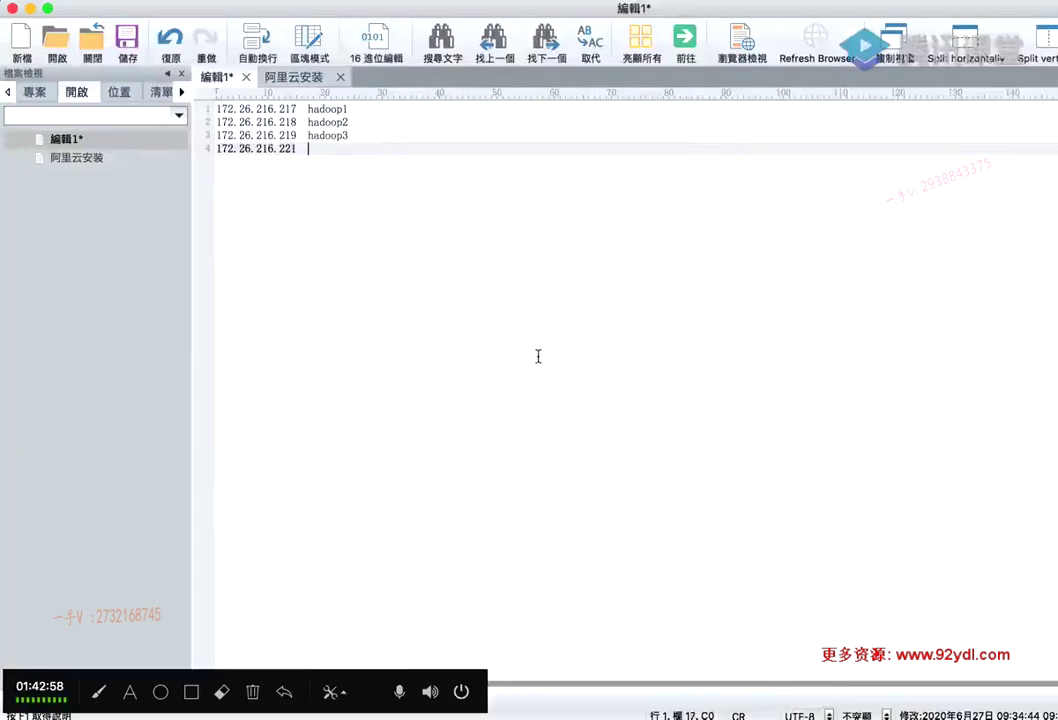
text(  hadoop4)
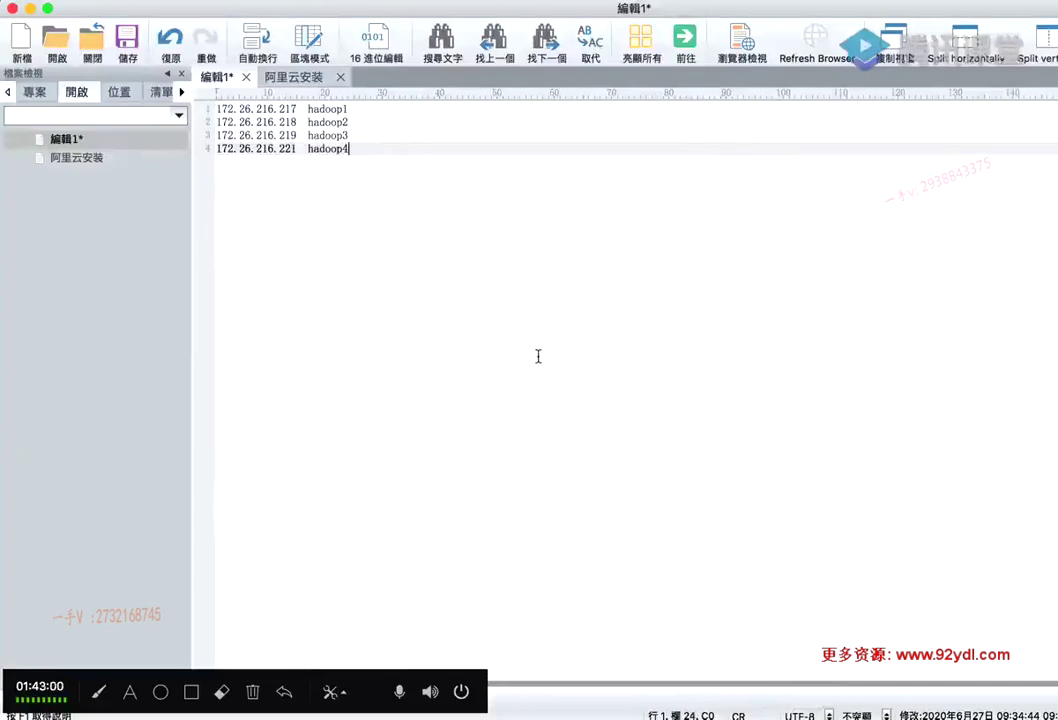
key(Return)
Add the hadoop5 entry, then select and copy all five host lines
text(172.26.216.217)
key(BackSpace)
key(BackSpace)
text(20  hadoo)
key(BackSpace)
key(BackSpace)
text(oop5)
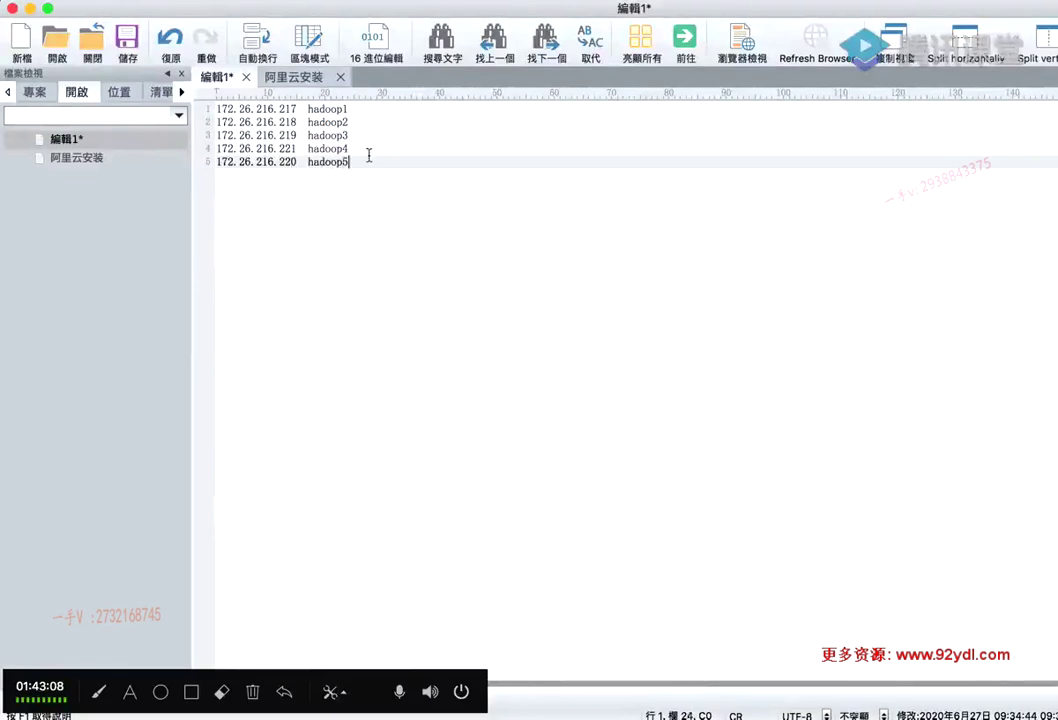
key(super+a)
key(super+c)
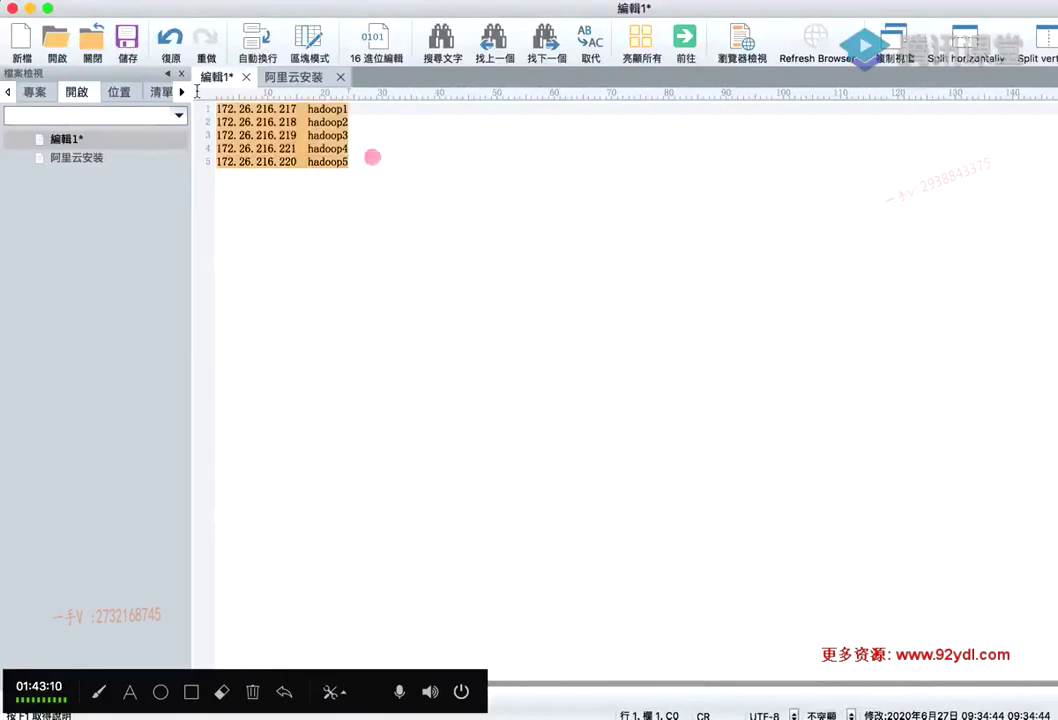
click(868, 706)
In vi on hadoop1, delete the old hadoop1 and ::1 lines from /etc/hosts, paste the five host lines, and save with :wq
click(314, 146)
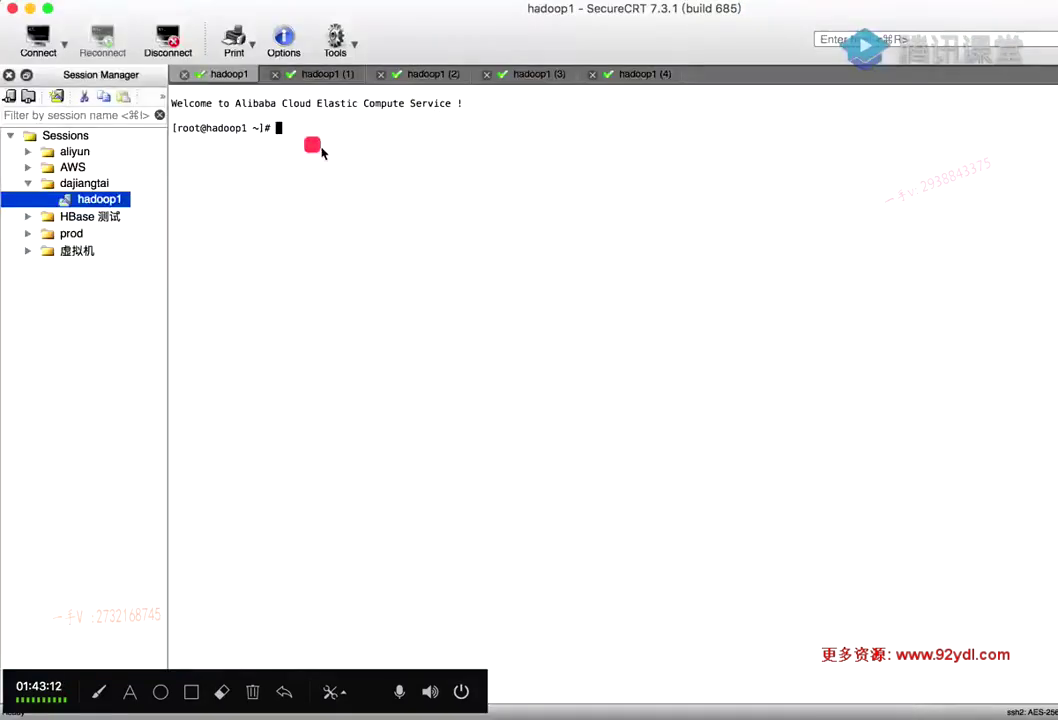
text(vi /etc/hosts)
key(Return)
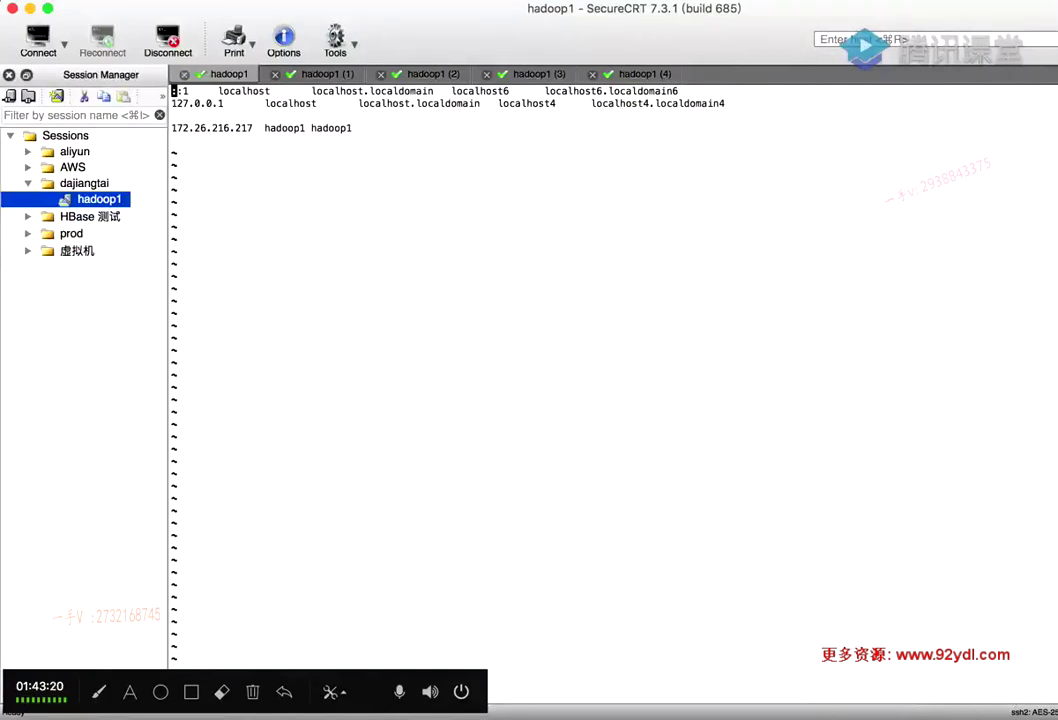
click(822, 710)
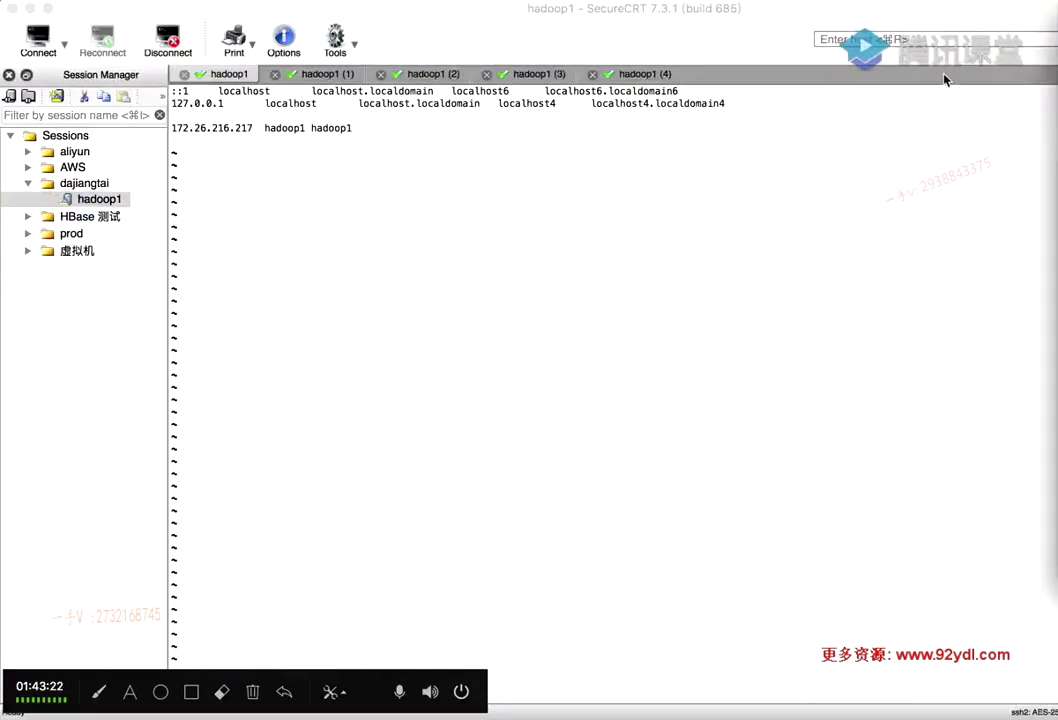
click(756, 10)
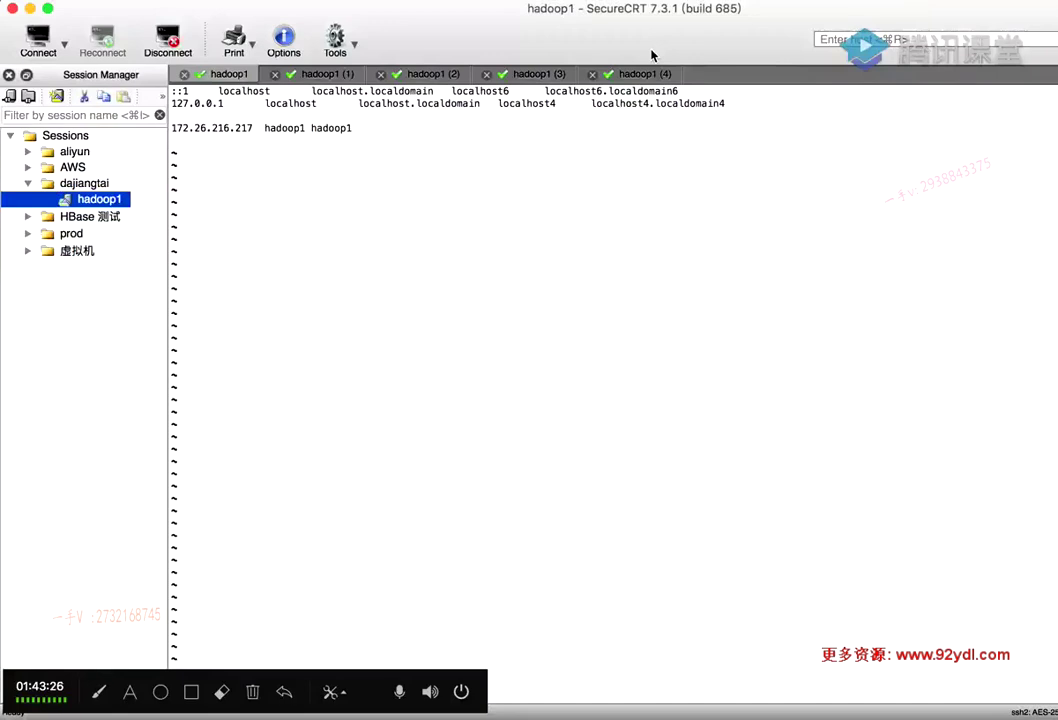
key(d)
key(d)
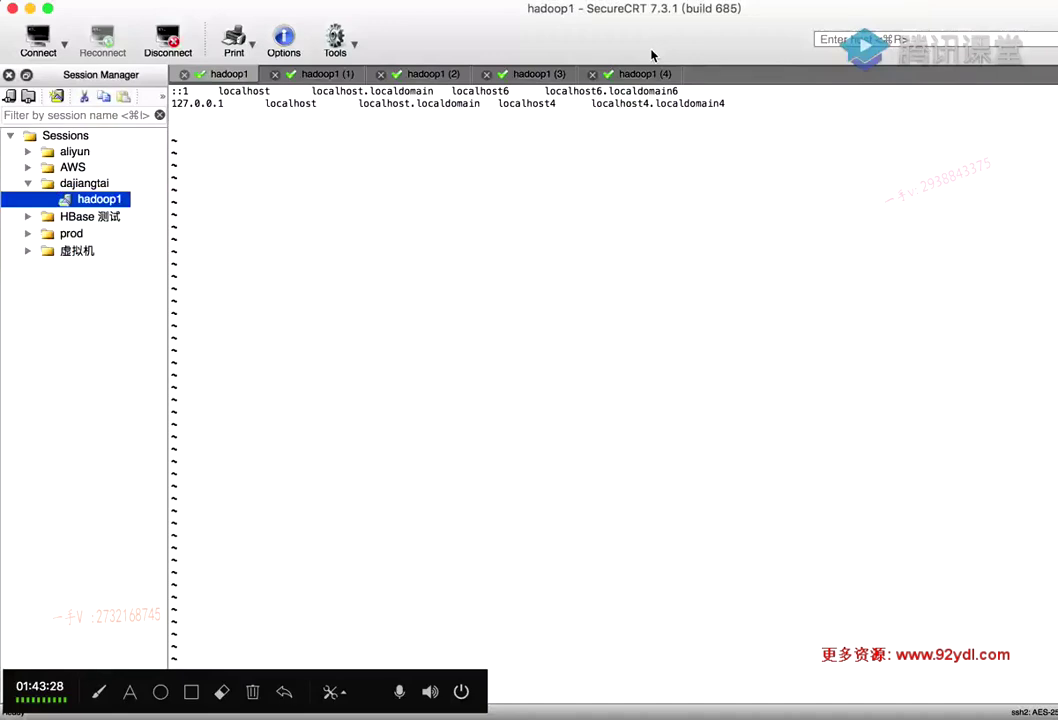
key(super+v)
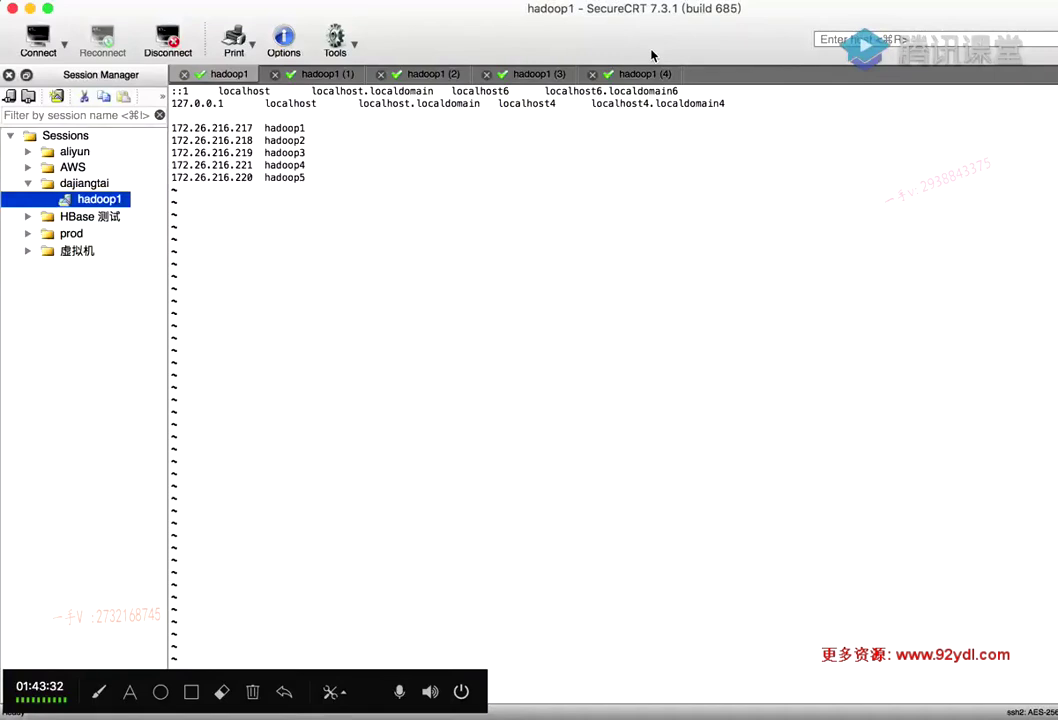
key(d)
key(d)
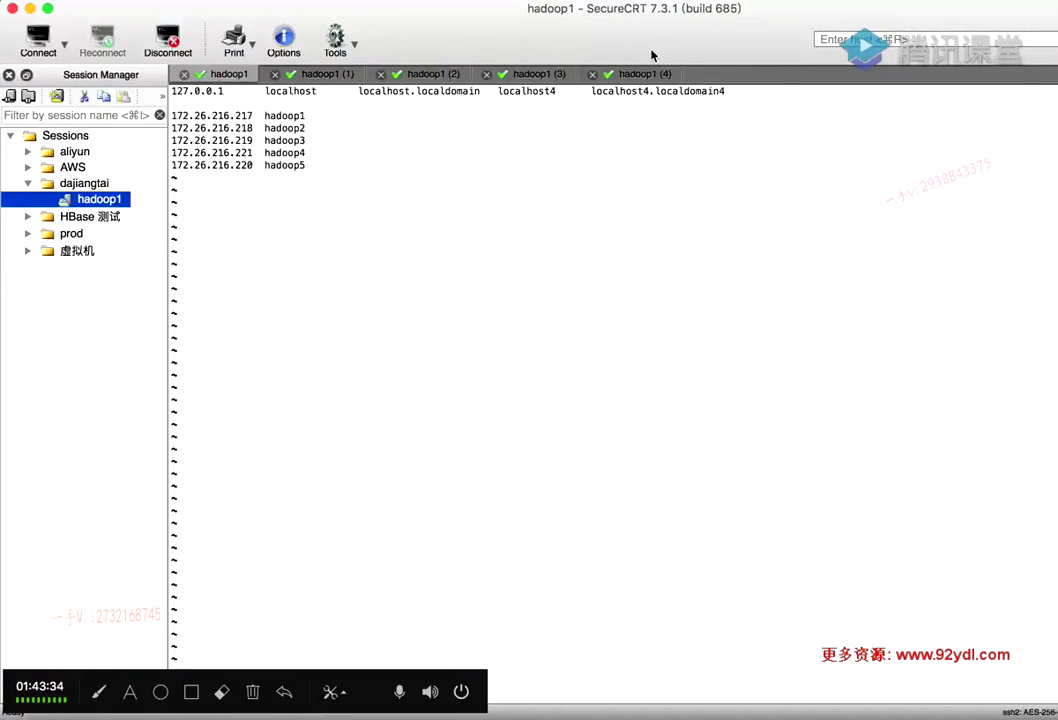
text(:wq)
key(Return)
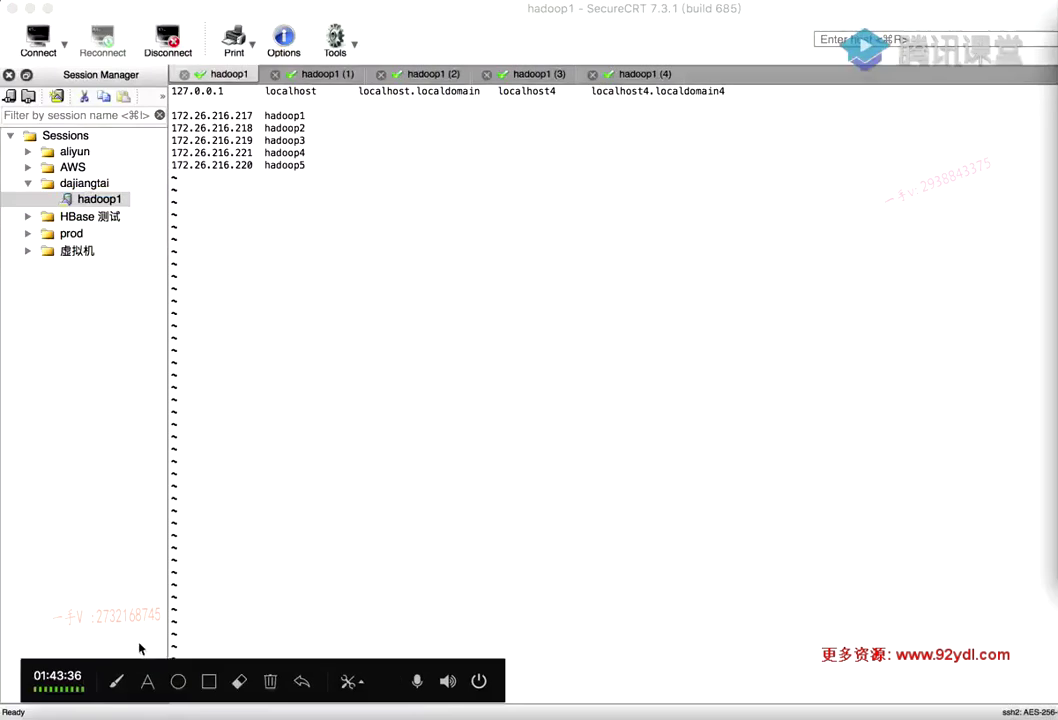
drag(328, 524, 97, 640)
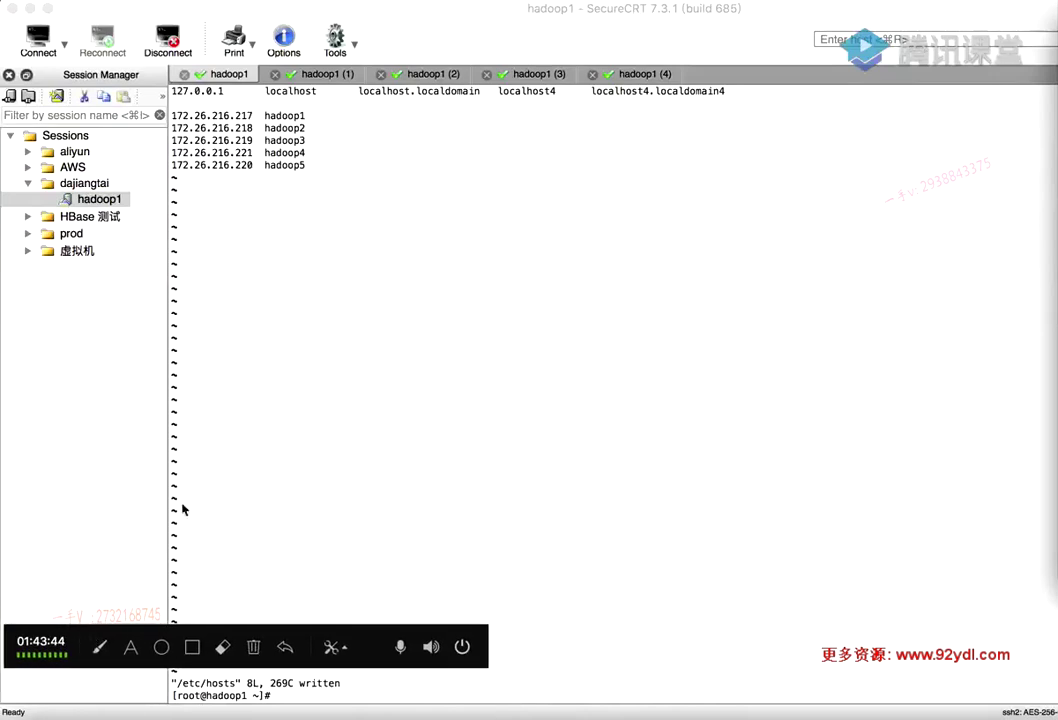
click(340, 269)
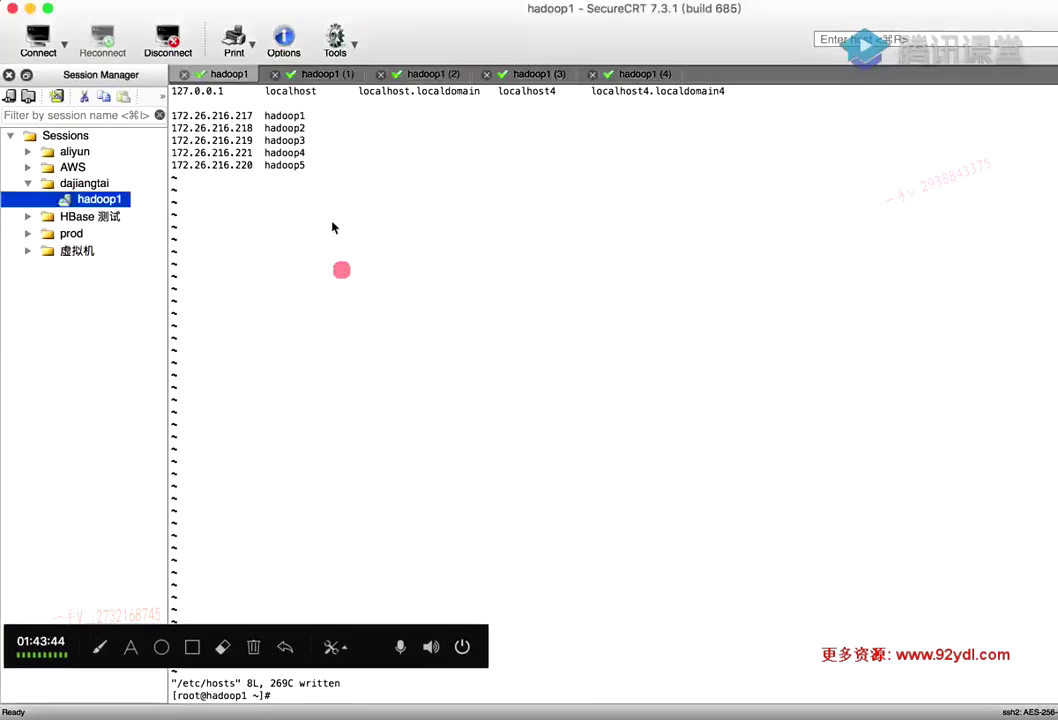
On hadoop2, replace its own /etc/hosts line with the five cluster host lines and save
click(326, 75)
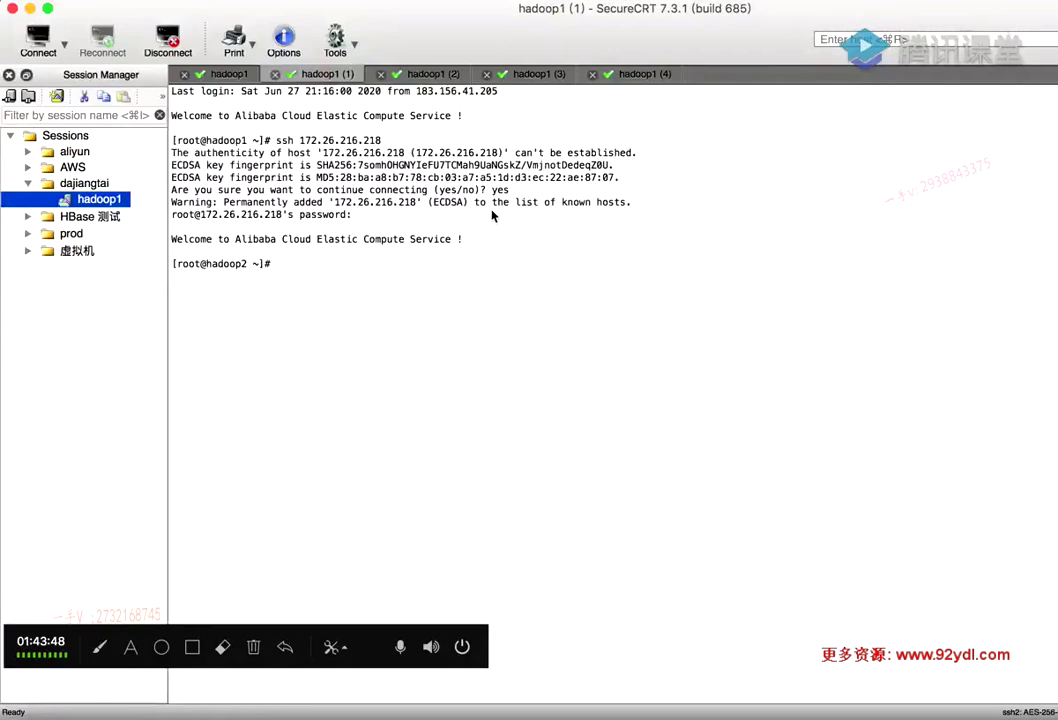
text(vi /etc/hosts)
key(Return)
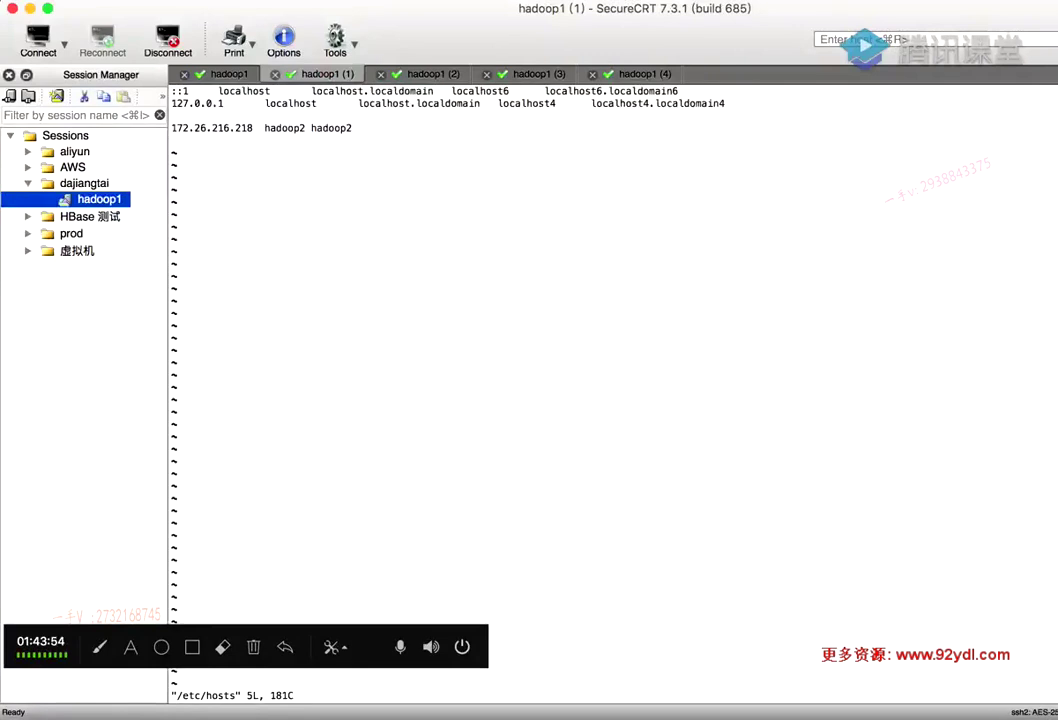
key(d)
key(d)
key(i)
key(super+v)
key(Escape)
text(:wq)
key(Return)
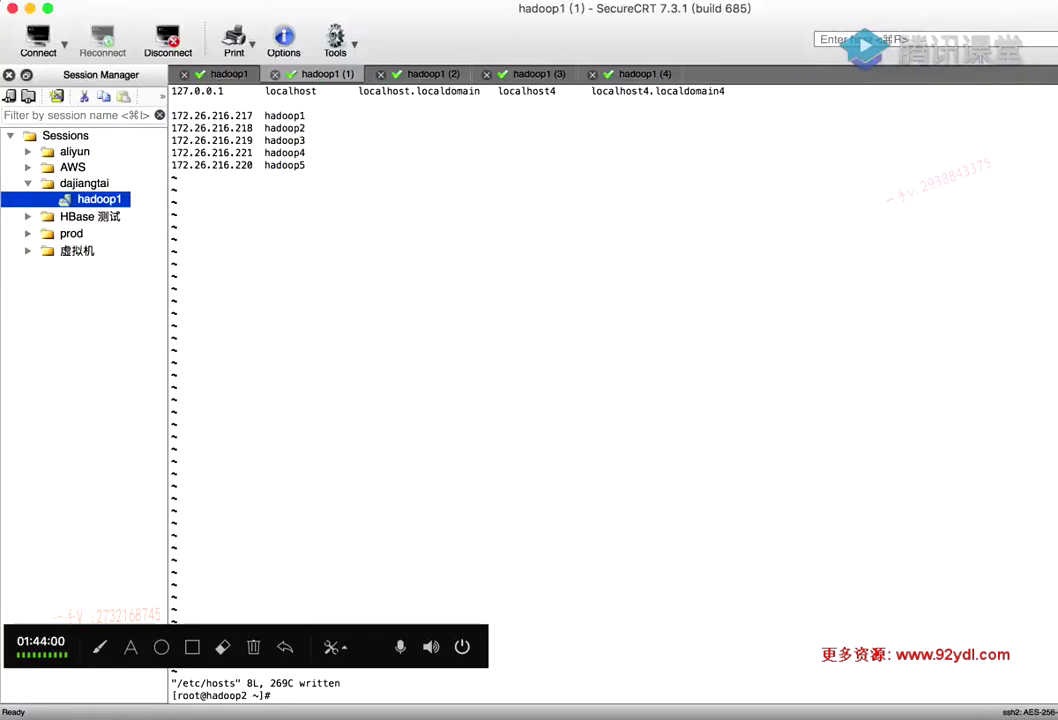
On hadoop3, open /etc/hosts, attempt the paste, and quit vi without saving
click(423, 74)
text(vi)
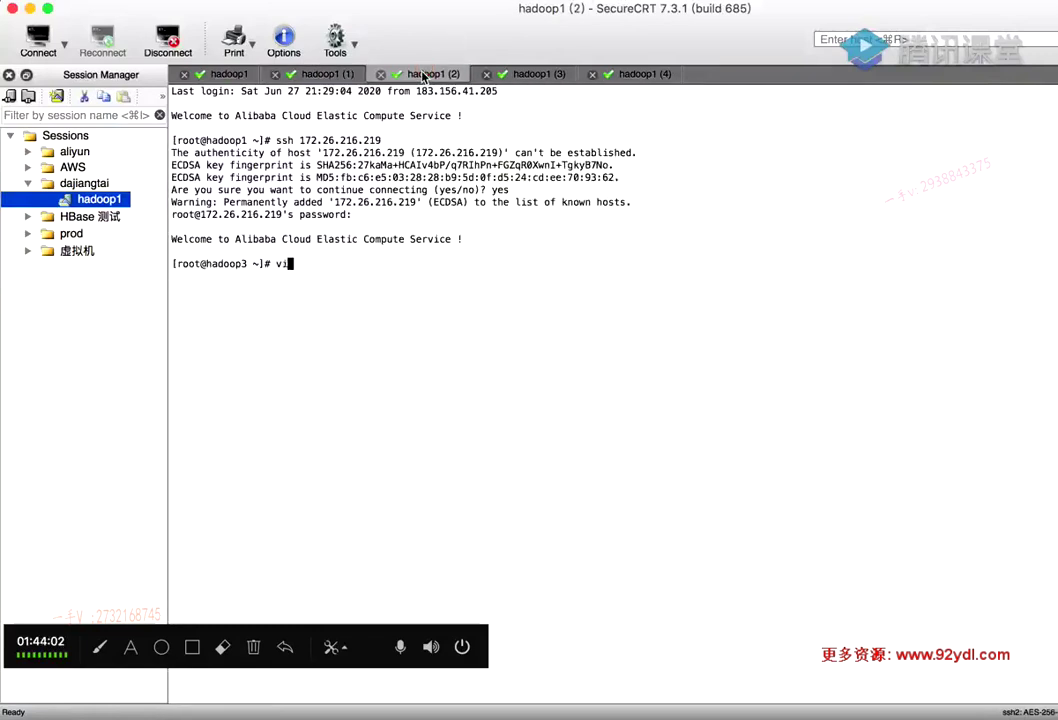
text( /etc/hosts)
key(Return)
key(d)
key(d)
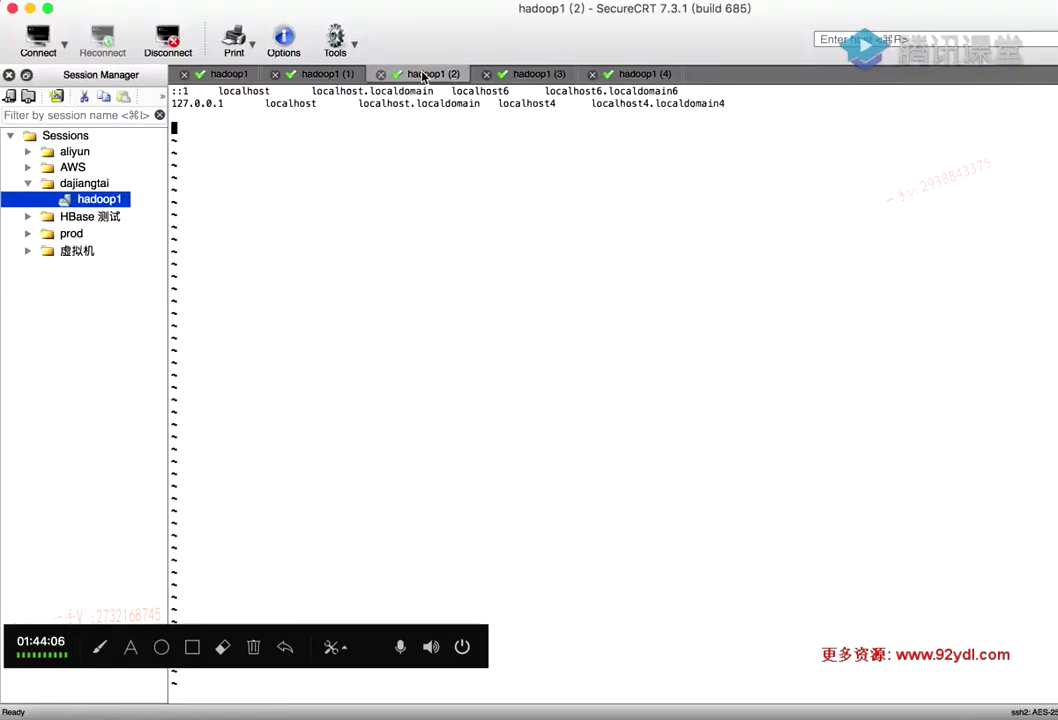
text(doop1 172.26.216.218  hadoop2 172.26.216.219  hadoop3 172.26.216.221  hadoop4 172.26.216.220  hadoop5)
text(:q)
key(Escape)
text(:)
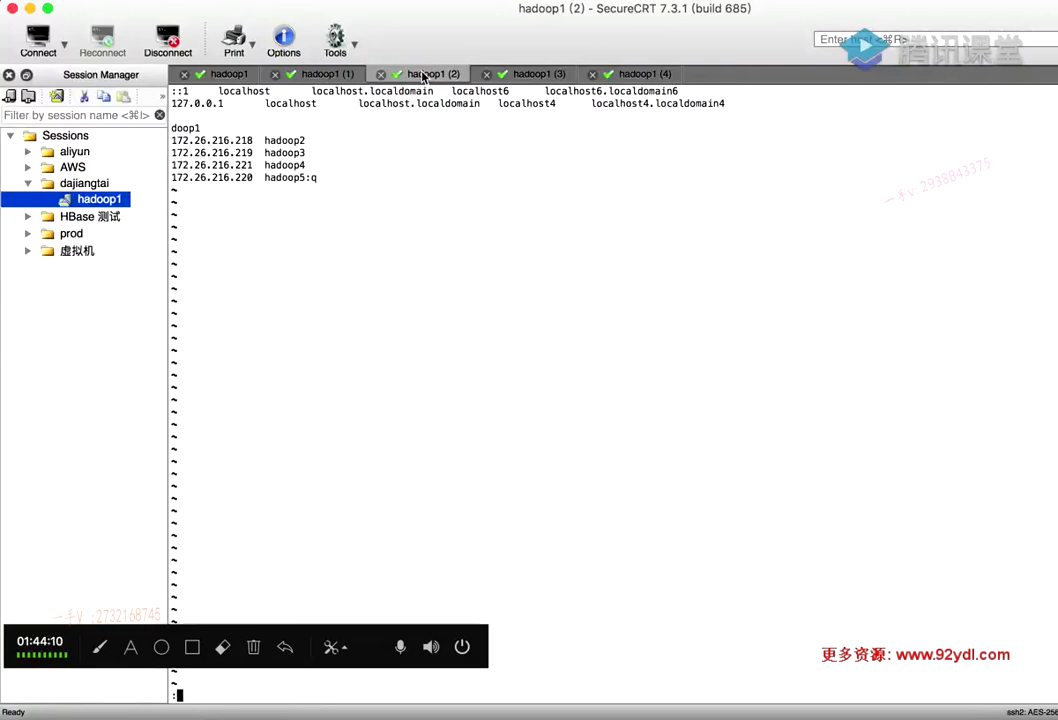
key(Return)
Reopen hadoop3's /etc/hosts, replace its own line with the five host lines, and save
key(Up)
key(Return)
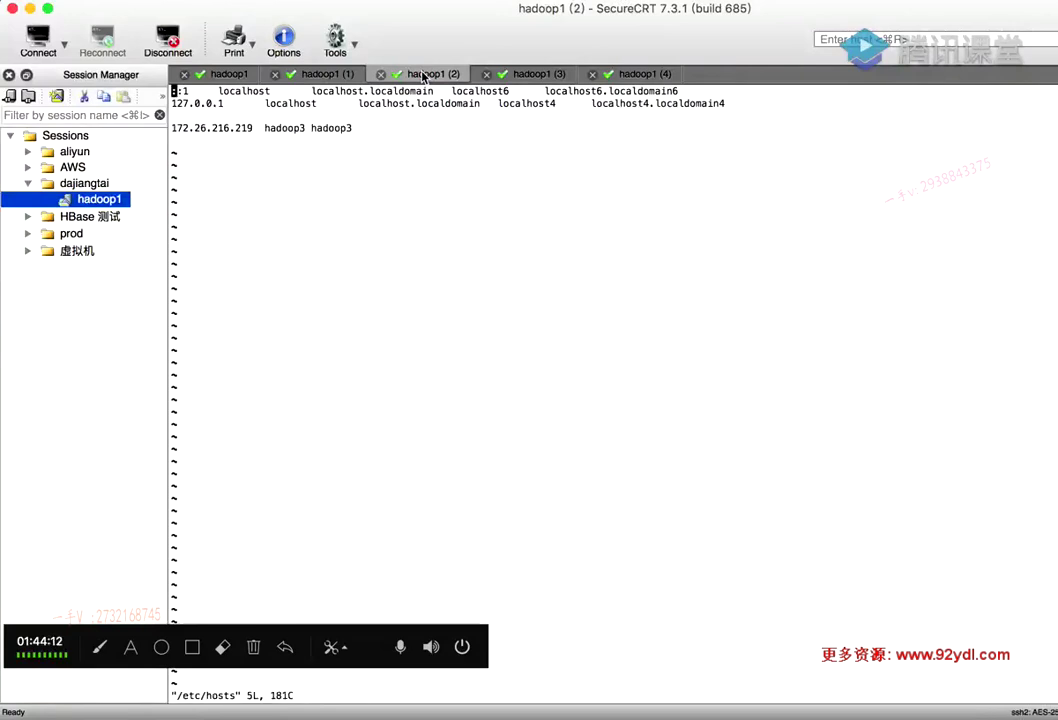
key(c)
key(c)
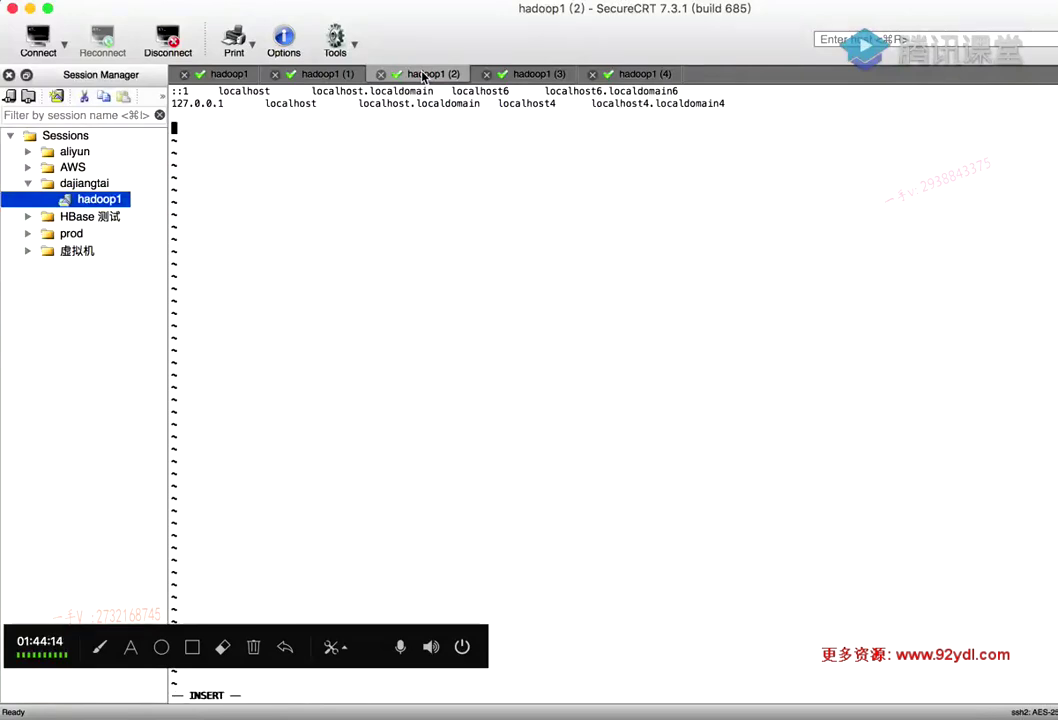
key(super+v)
key(Escape)
text(wq)
key(Return)
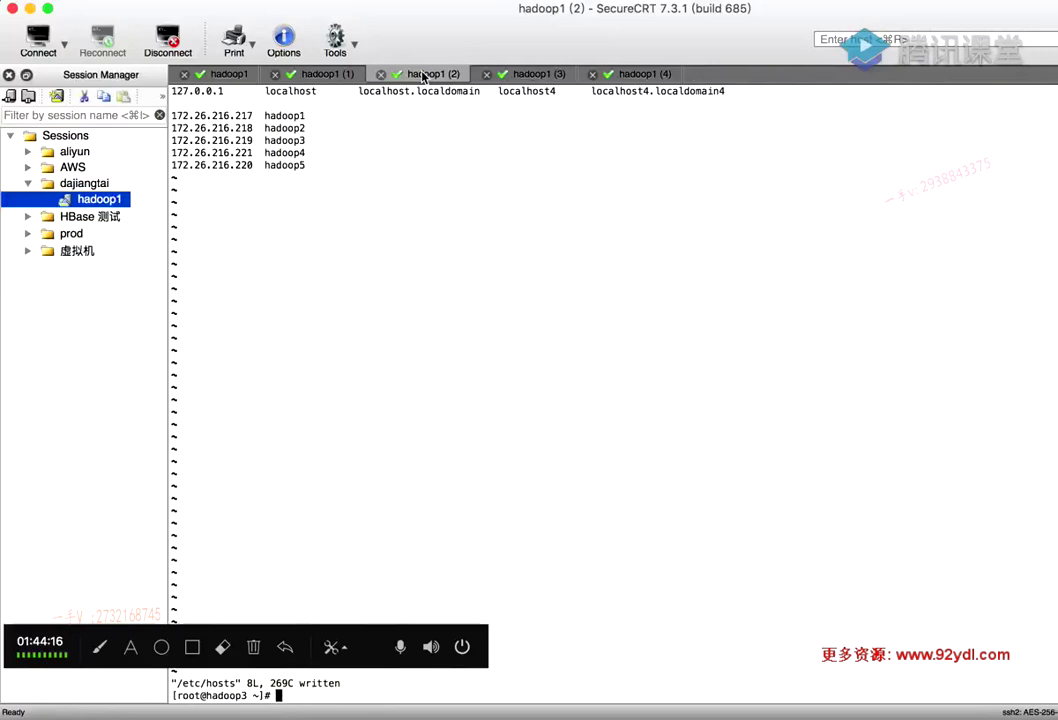
On hadoop4, replace its own /etc/hosts line with the five cluster host lines and save
click(519, 76)
text(v)
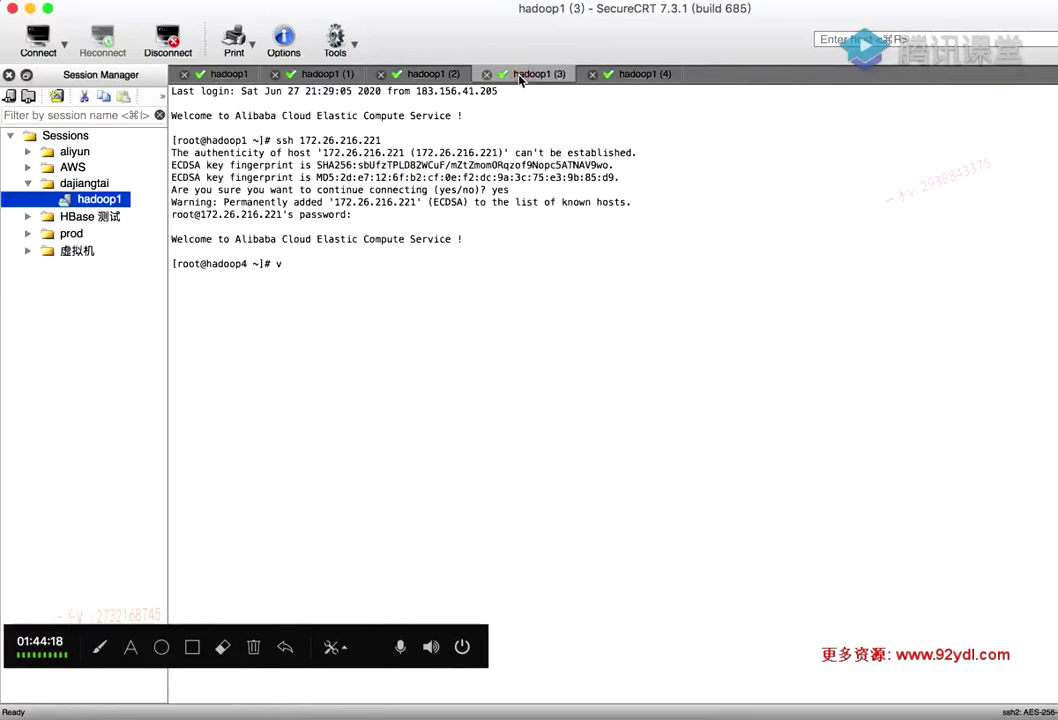
text(i /etc/hosts)
key(Return)
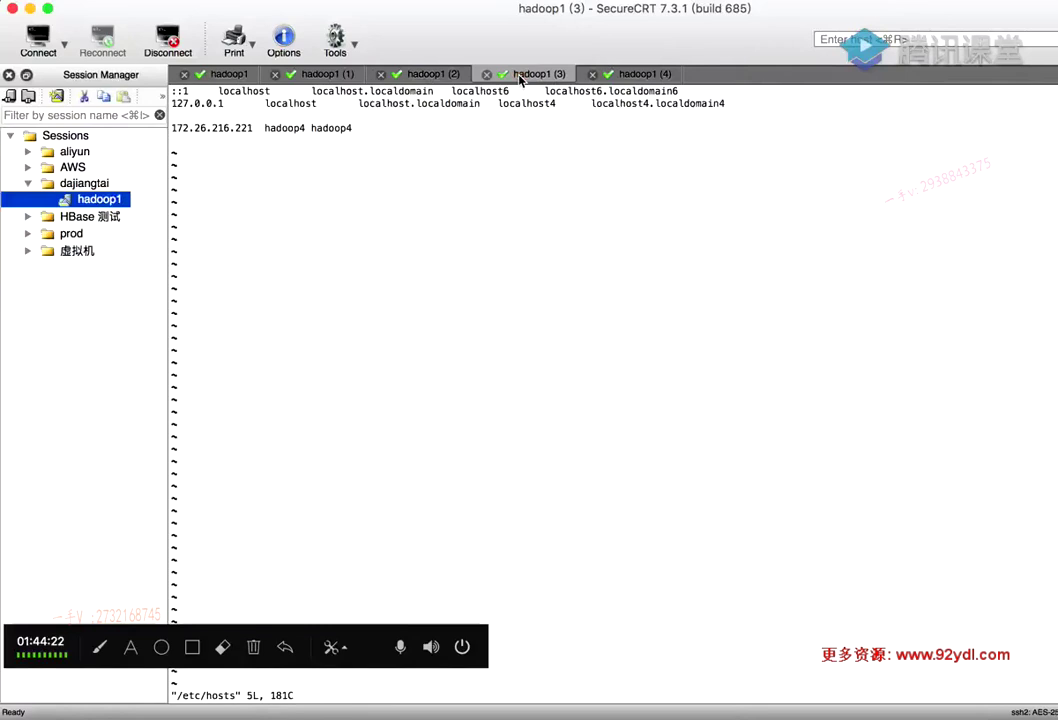
key(d)
key(d)
key(o)
text(172.26.216.217  hadoop1 172.26.216.218  hadoop2 172.26.216.219  hadoop3 172.26.216.221  hadoop4 172.26.216.220  hadoop5)
key(Escape)
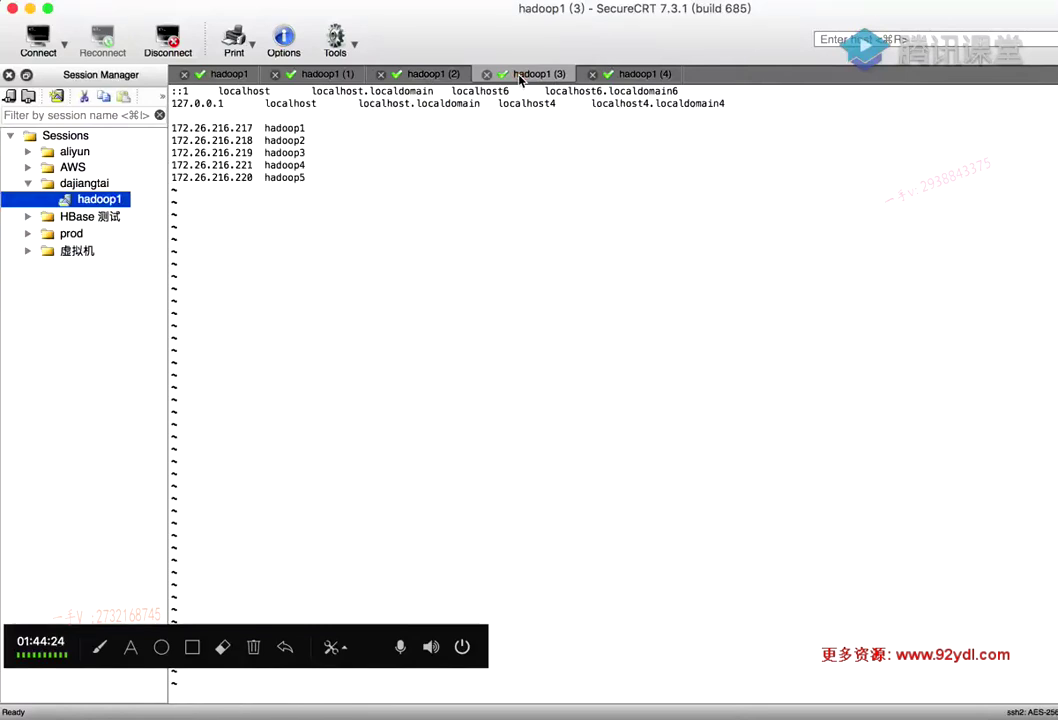
text(:wq)
key(Return)
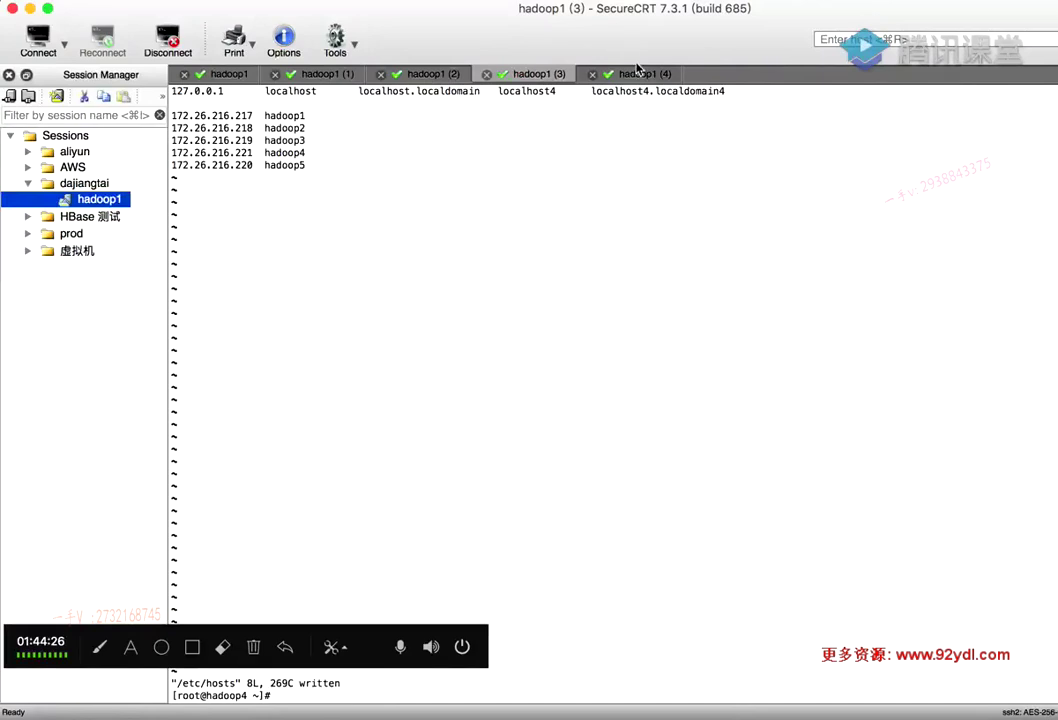
On hadoop5, replace its own /etc/hosts line with the five host lines, save, and return to hadoop1
click(640, 74)
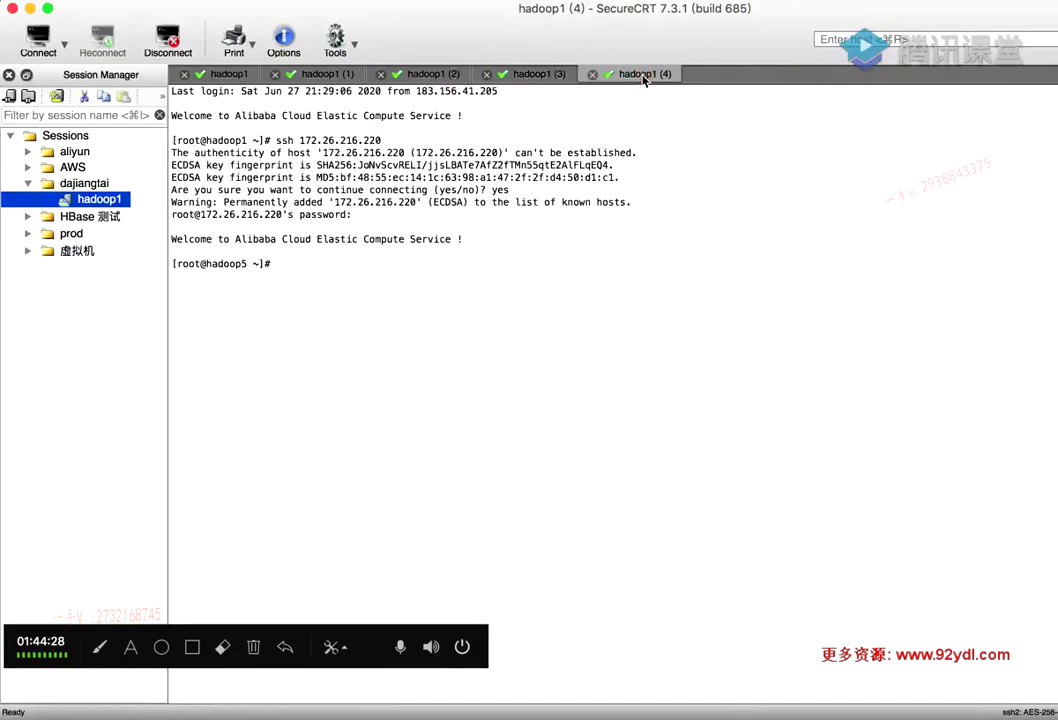
text(vi /etc/hosts)
key(Return)
key(j)
key(j)
key(j)
key(d)
key(d)
key(o)
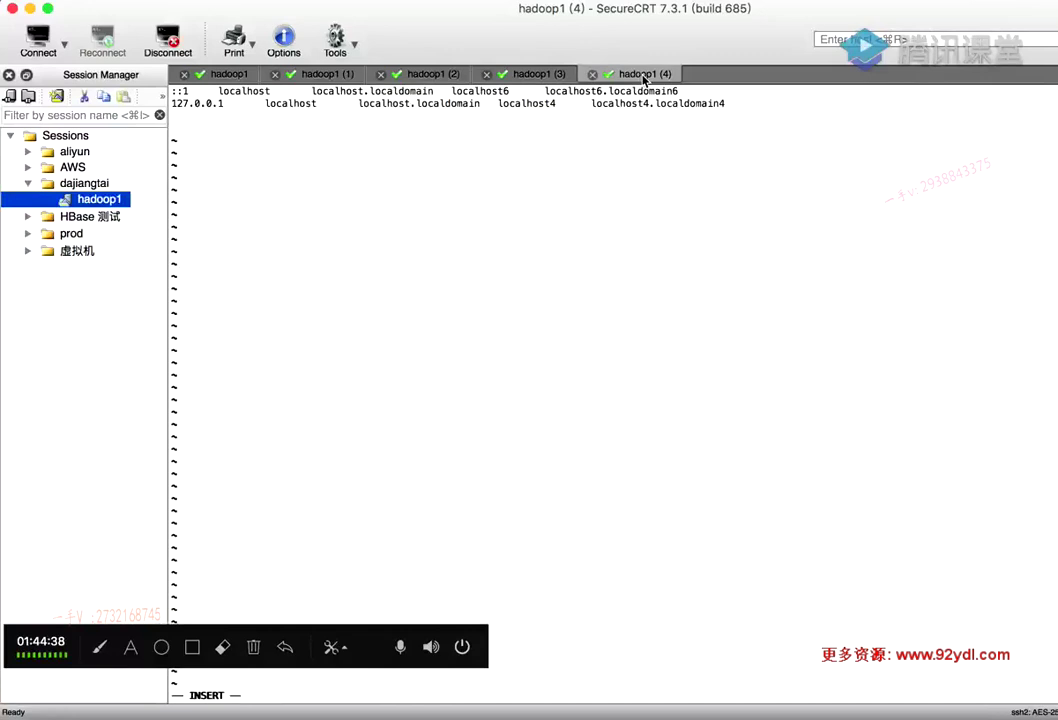
text(172.26.216.217  hadoop1 172.26.216.218  hadoop2 172.26.216.219  hadoop3 172.26.216.221  hadoop4 172.26.216.220  hadoop5)
key(Escape)
text(:wq)
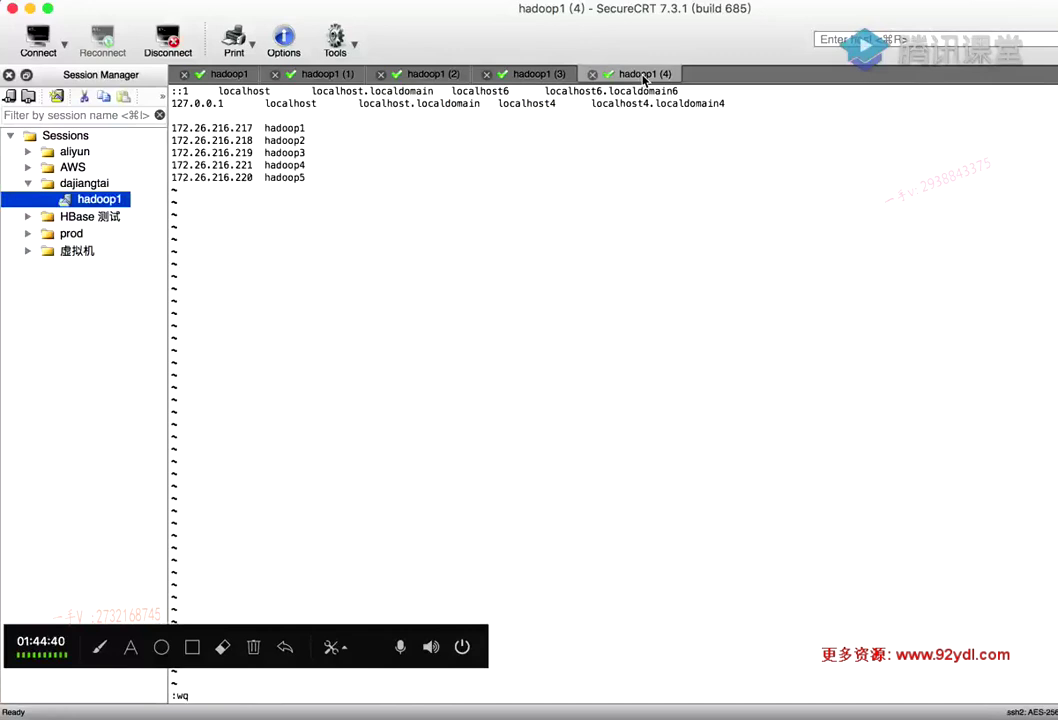
key(Return)
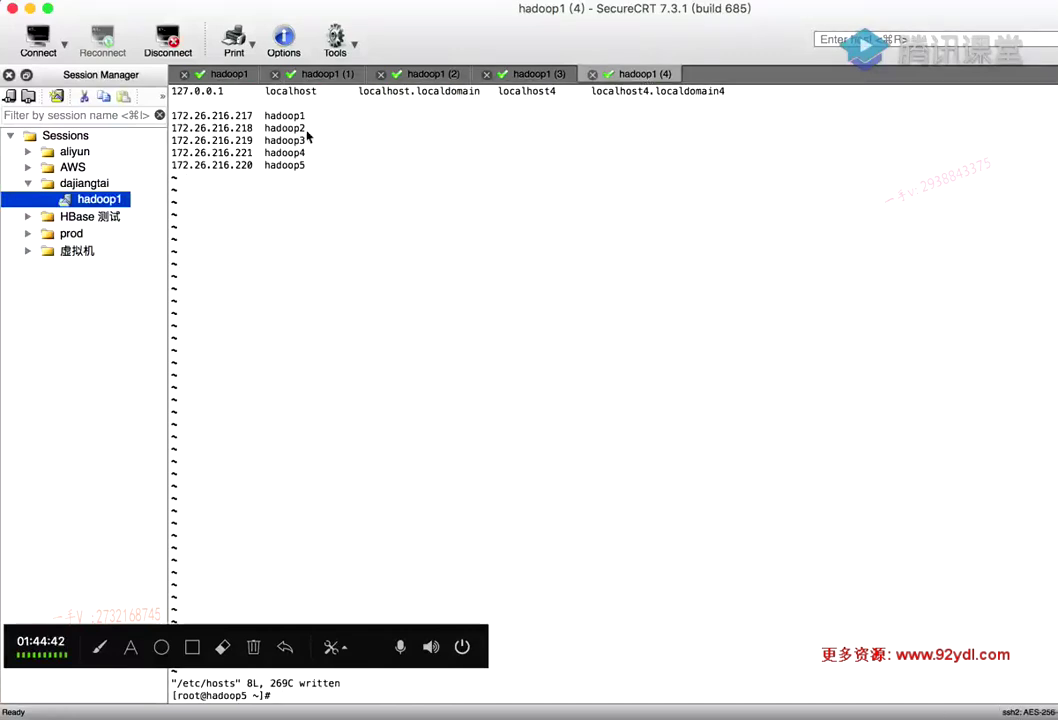
click(215, 74)
Ping hadoop5 from hadoop1 and hadoop1 from hadoop5, stopping each to confirm 0% packet loss
text(pin)
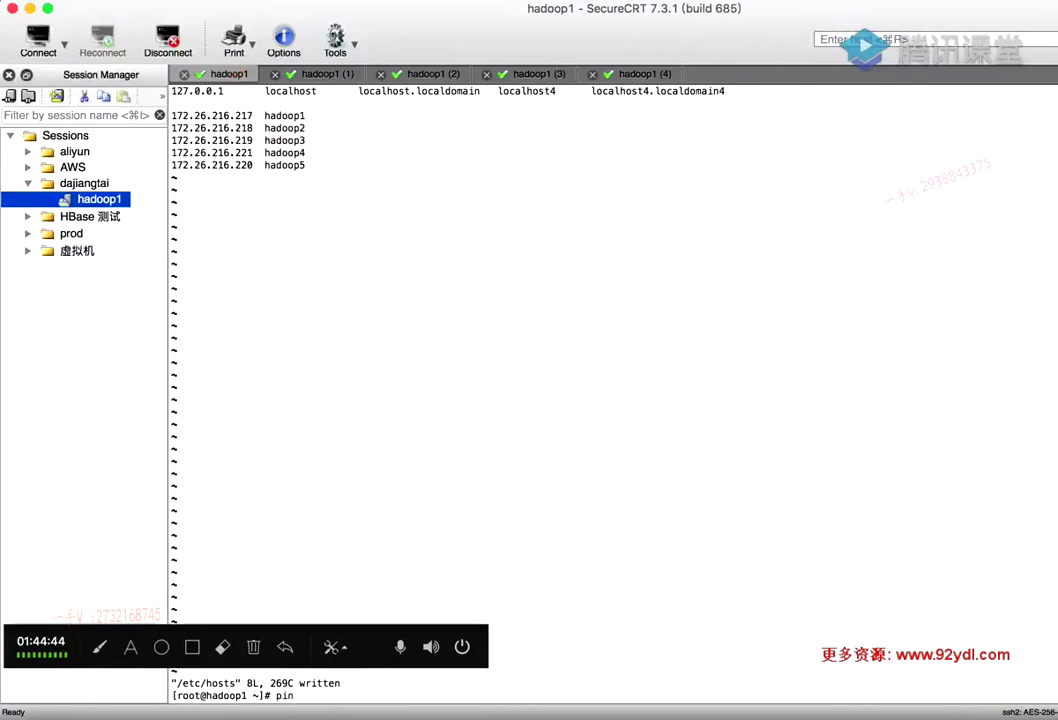
text(g hadoop5)
key(Return)
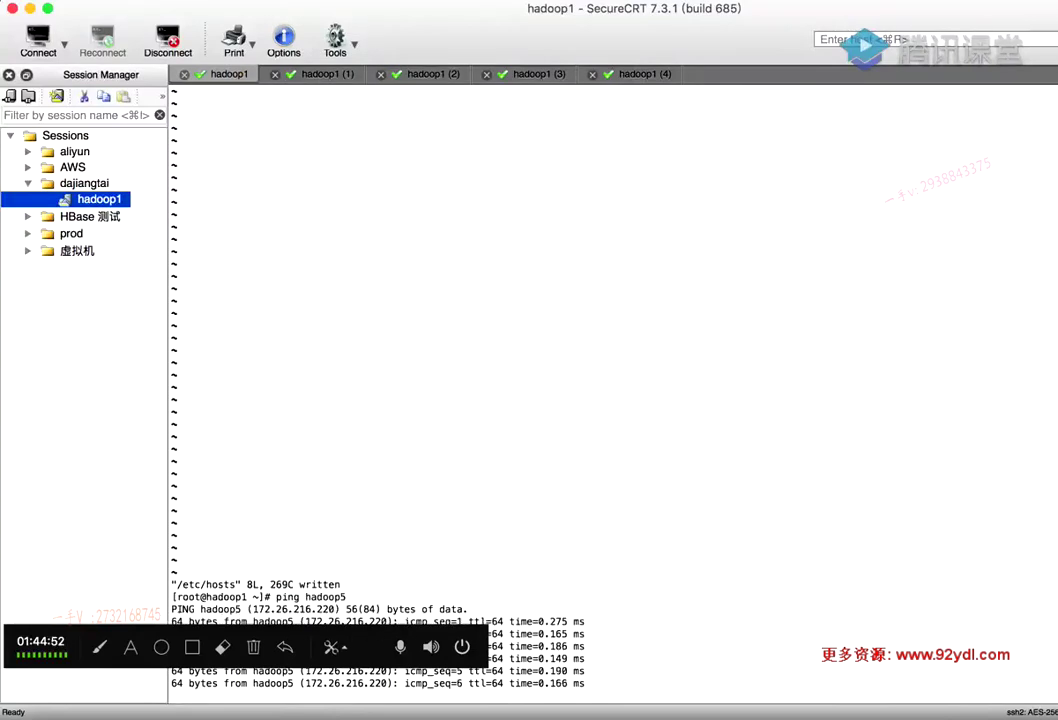
key(ctrl+c)
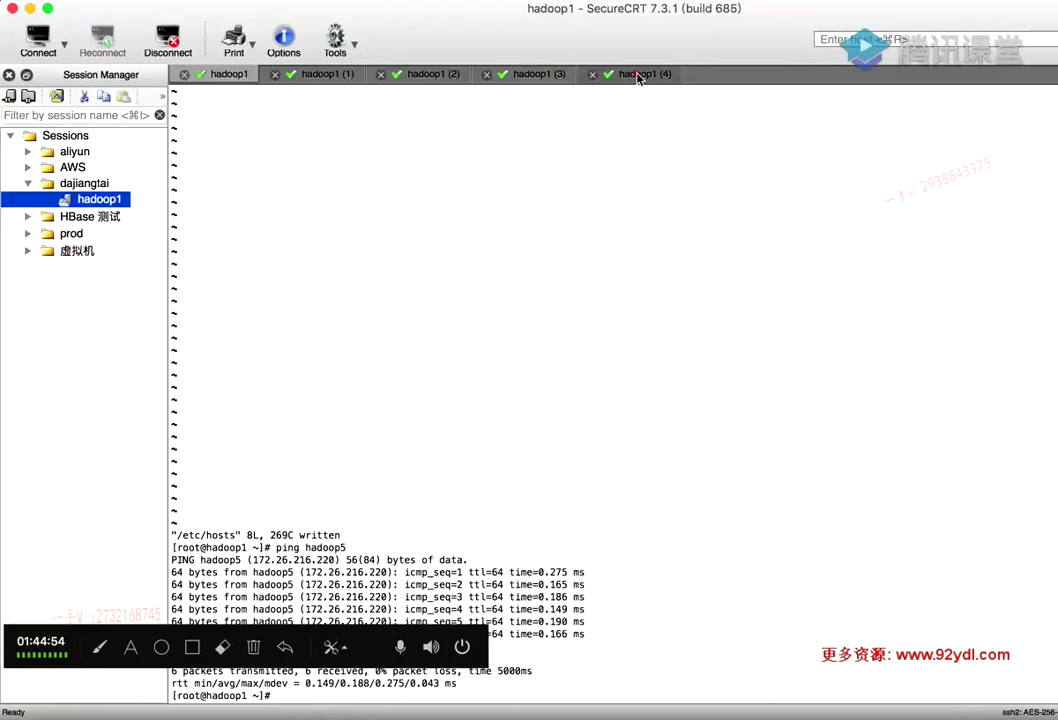
click(640, 74)
text(ping )
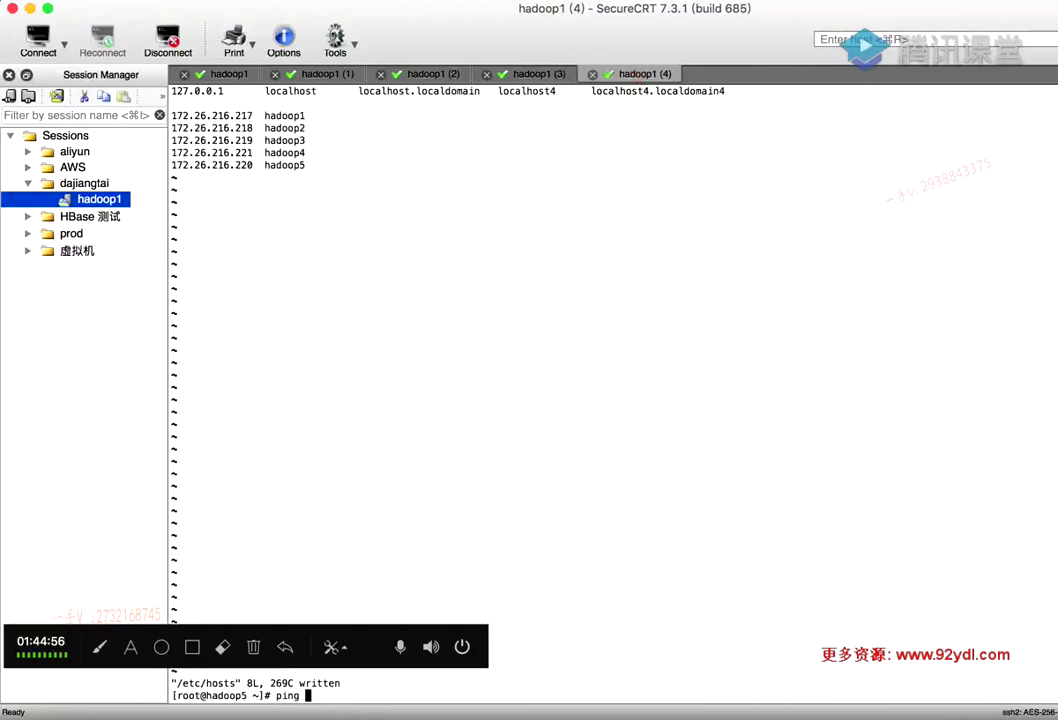
text(hadoop1)
key(Return)
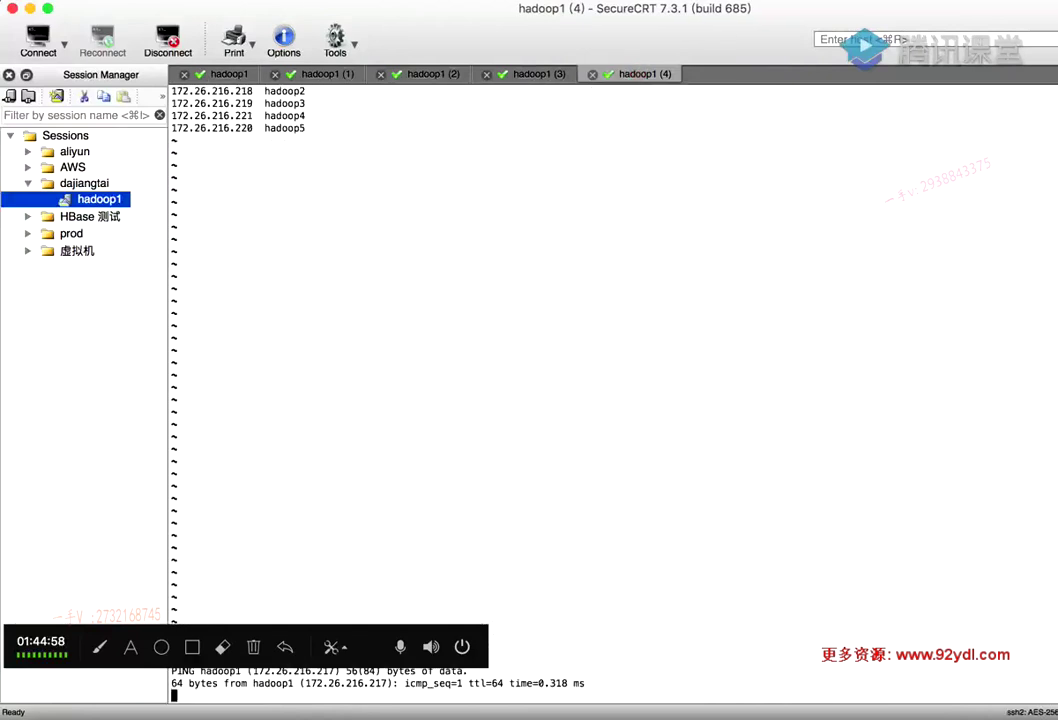
key(ctrl+c)
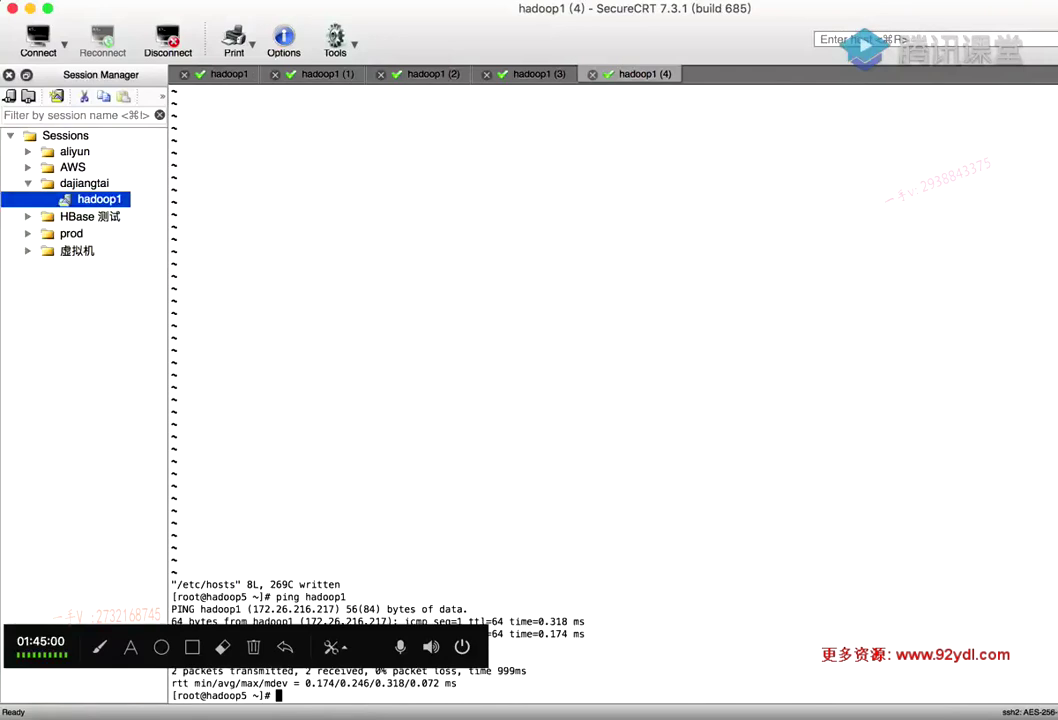
Return to the hadoop1 session and bring PowerPoint's slide 36 on /etc/hosts back
click(215, 72)
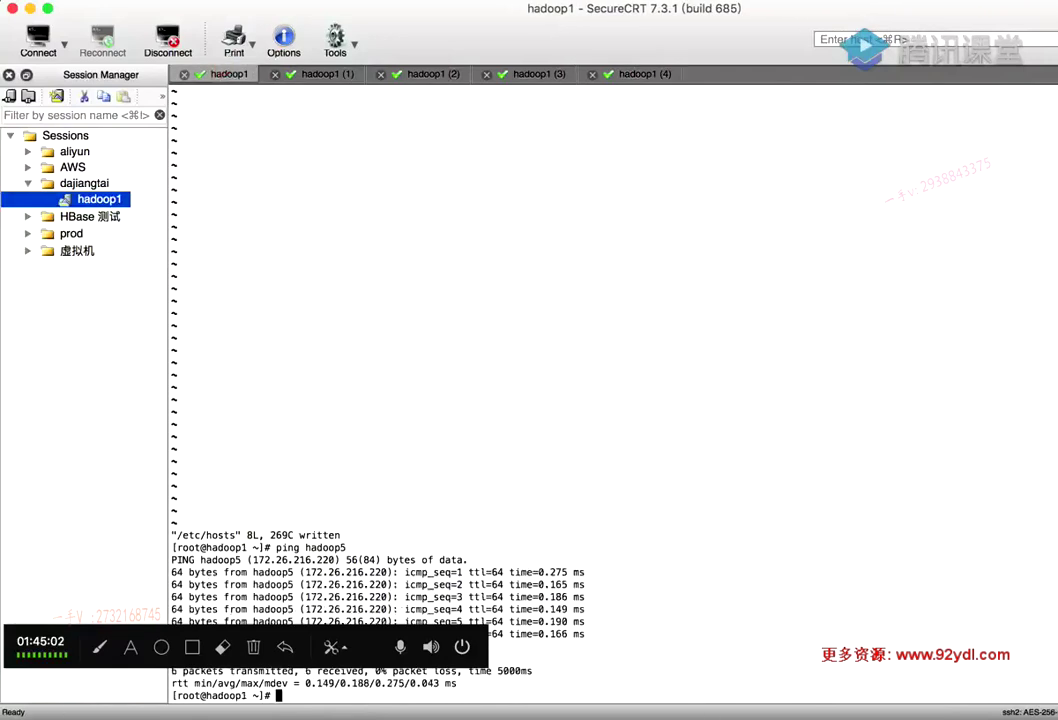
click(579, 714)
click(354, 490)
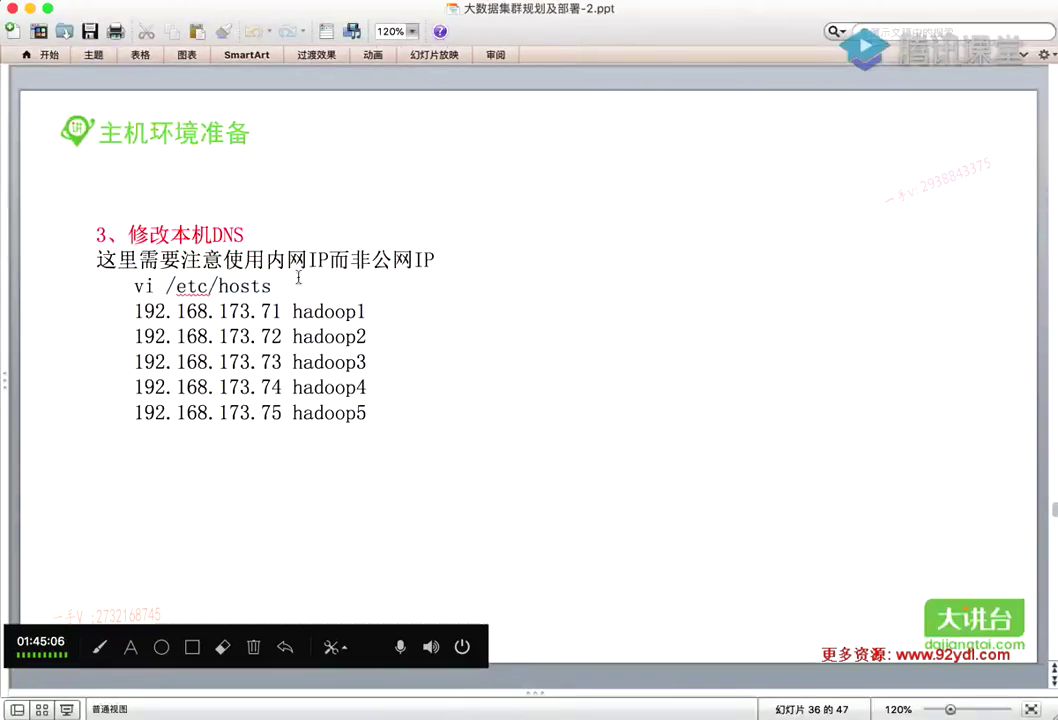
Move to slide 37 on vm.swappiness, highlight its /etc/sysctl.conf path, and return to SecureCRT
scroll(290, 285, down, 2)
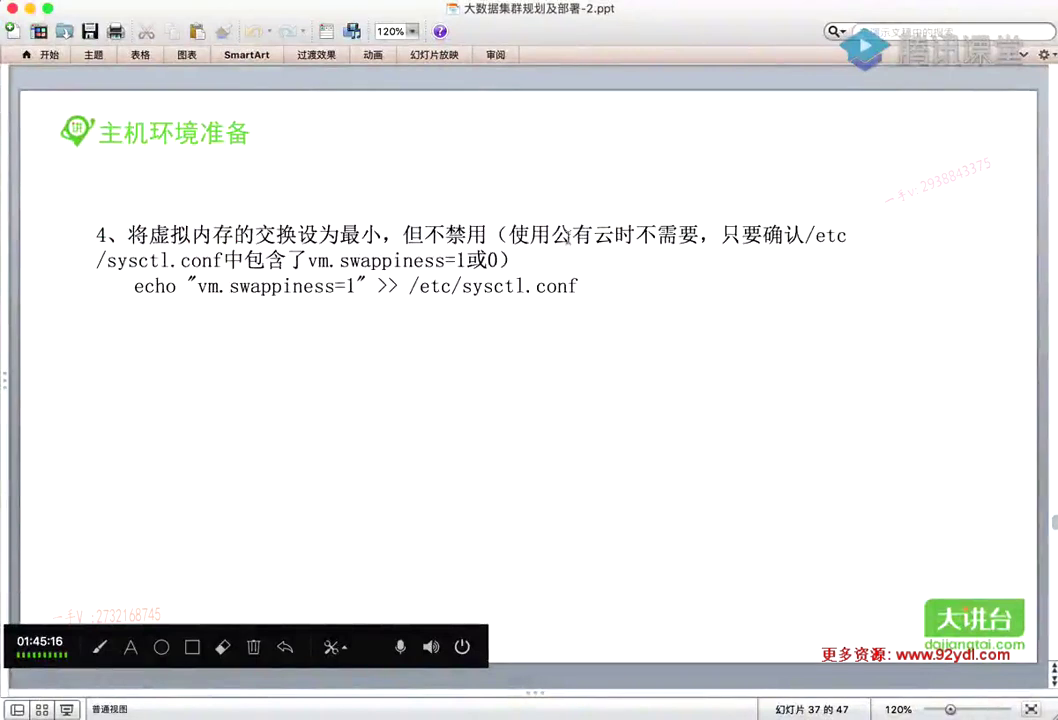
drag(805, 232, 220, 260)
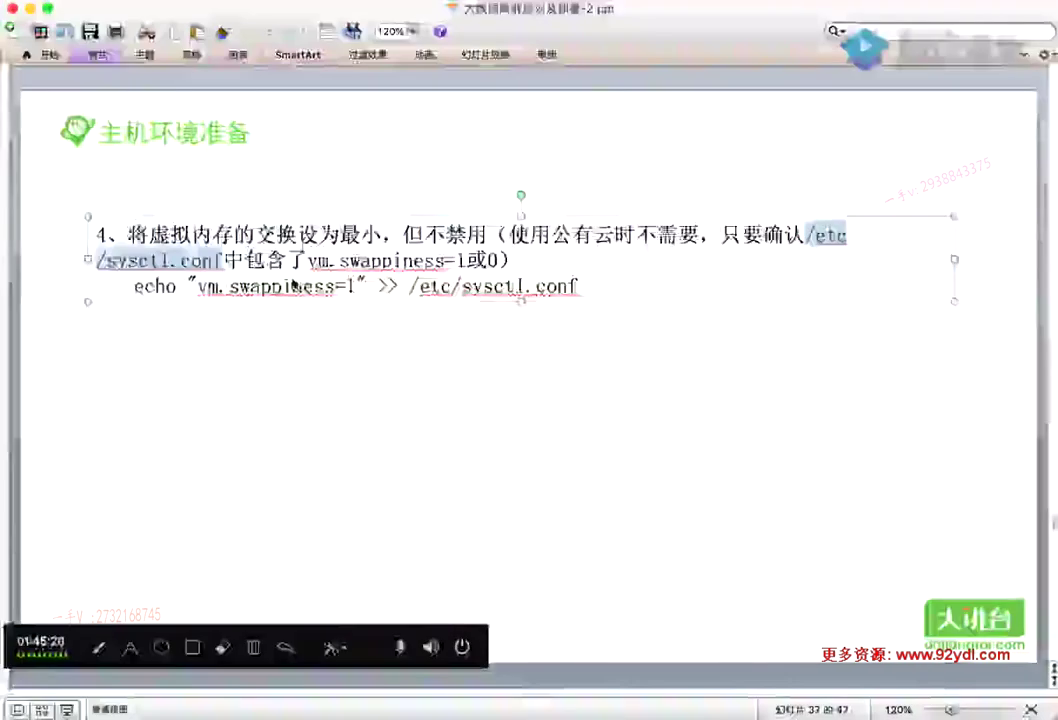
key(super+Tab)
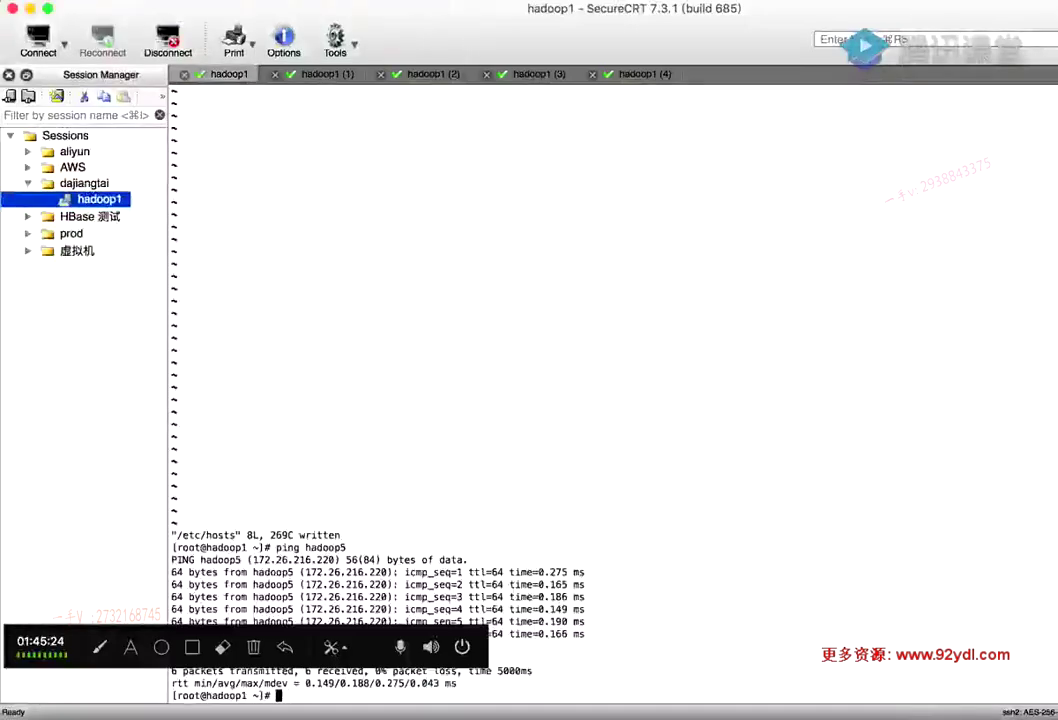
Clear the hadoop1 terminal and print /etc/sysctl.conf with cat
key(ctrl+l)
text(cat)
key(super+v)
key(Return)
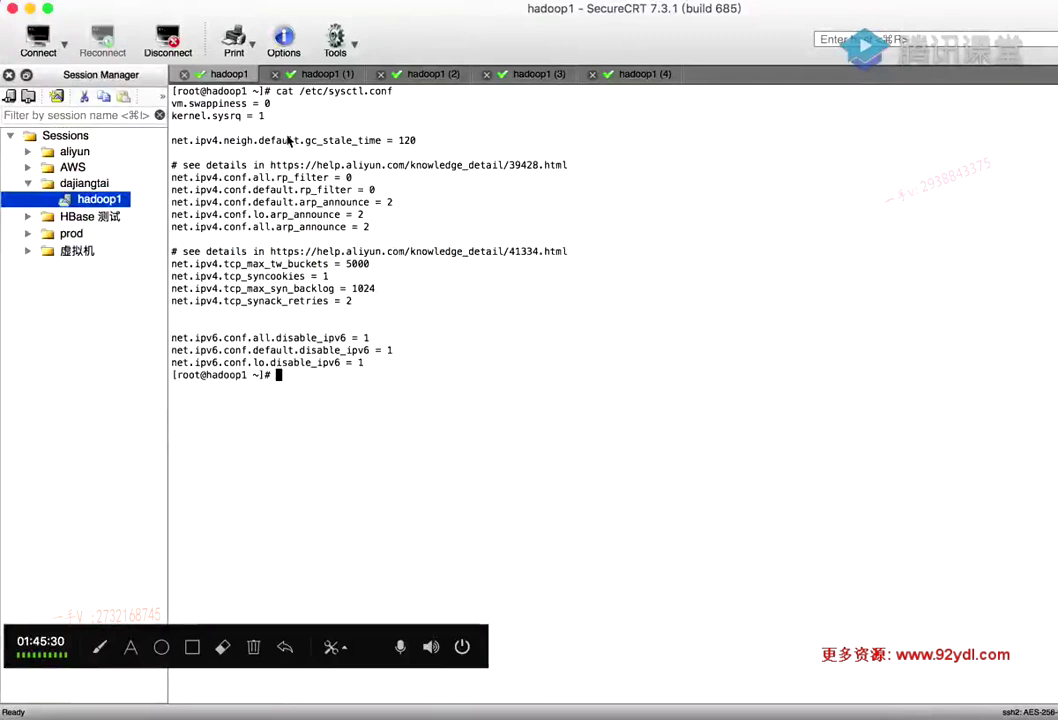
Highlight the vm.swappiness = 0 line several times, then bring slide 37 back
drag(276, 103, 171, 103)
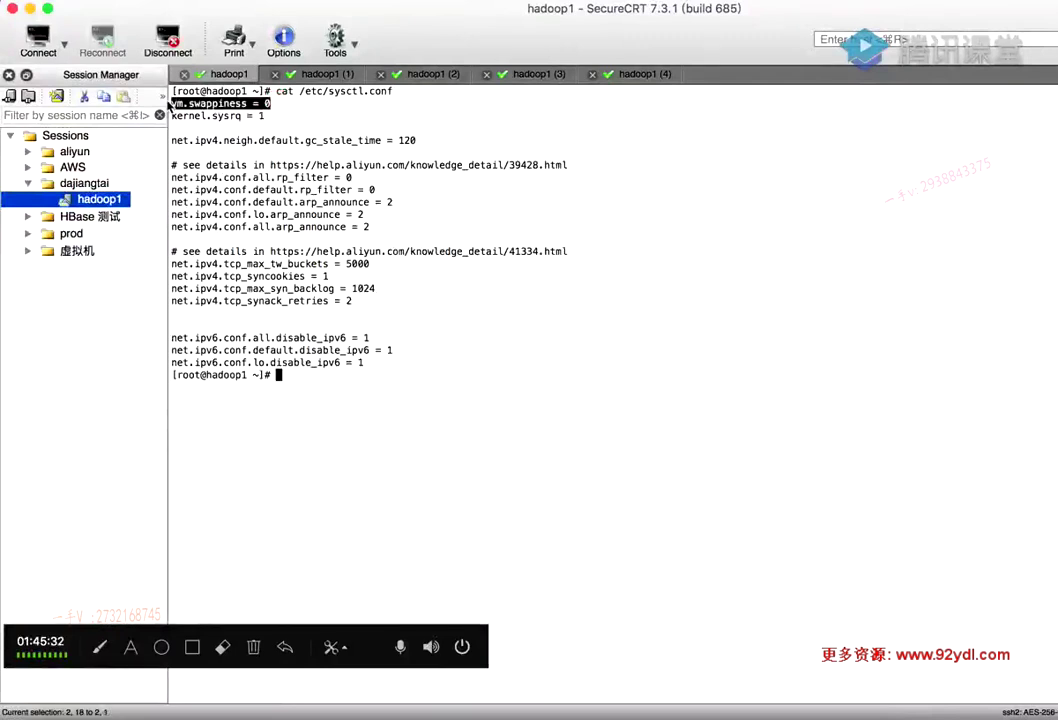
click(220, 104)
drag(278, 104, 171, 103)
click(288, 105)
drag(290, 107, 171, 103)
click(282, 104)
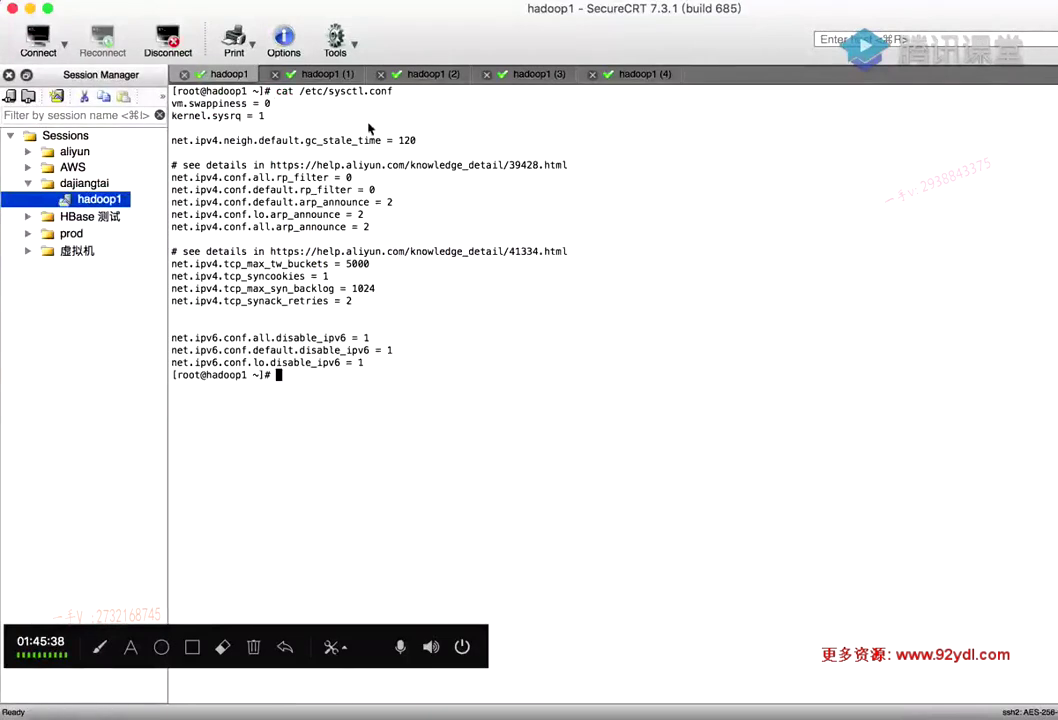
drag(279, 103, 168, 104)
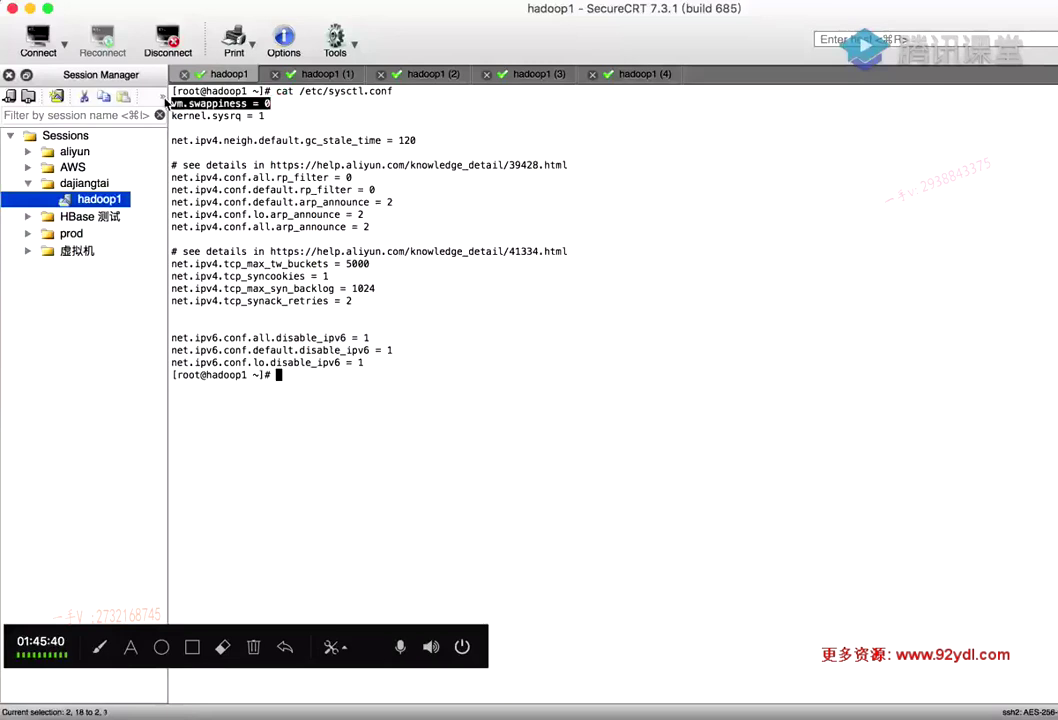
click(279, 104)
drag(284, 104, 170, 104)
click(300, 108)
click(584, 712)
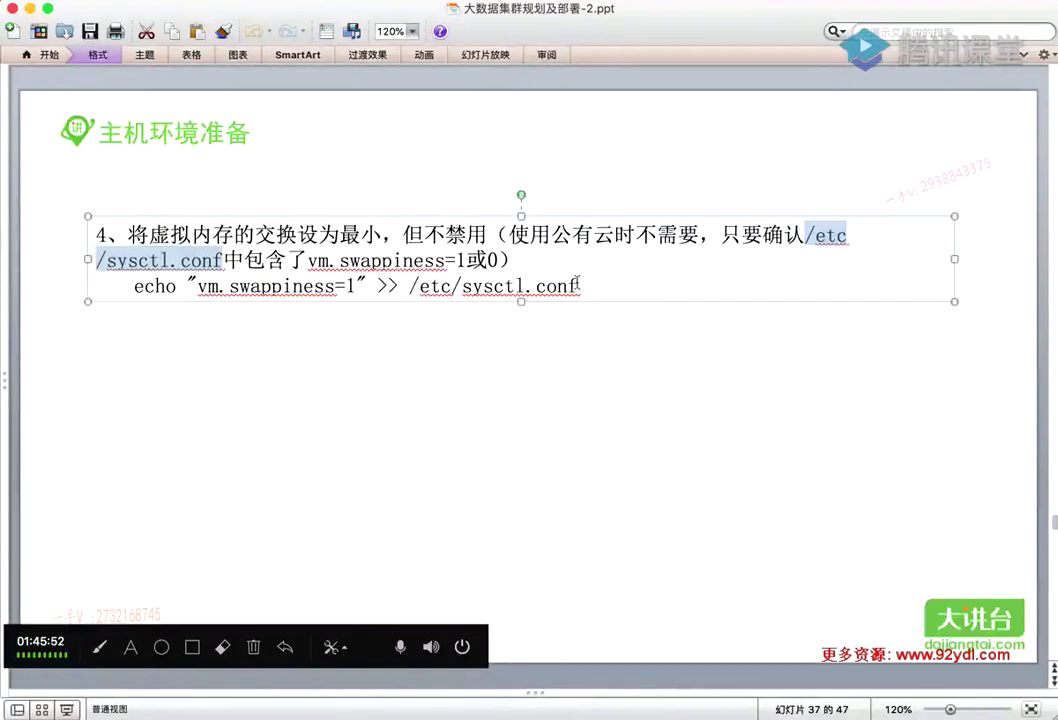
Select the full echo "vm.swappiness=1" >> /etc/sysctl.conf line on slide 37 for copying
click(550, 359)
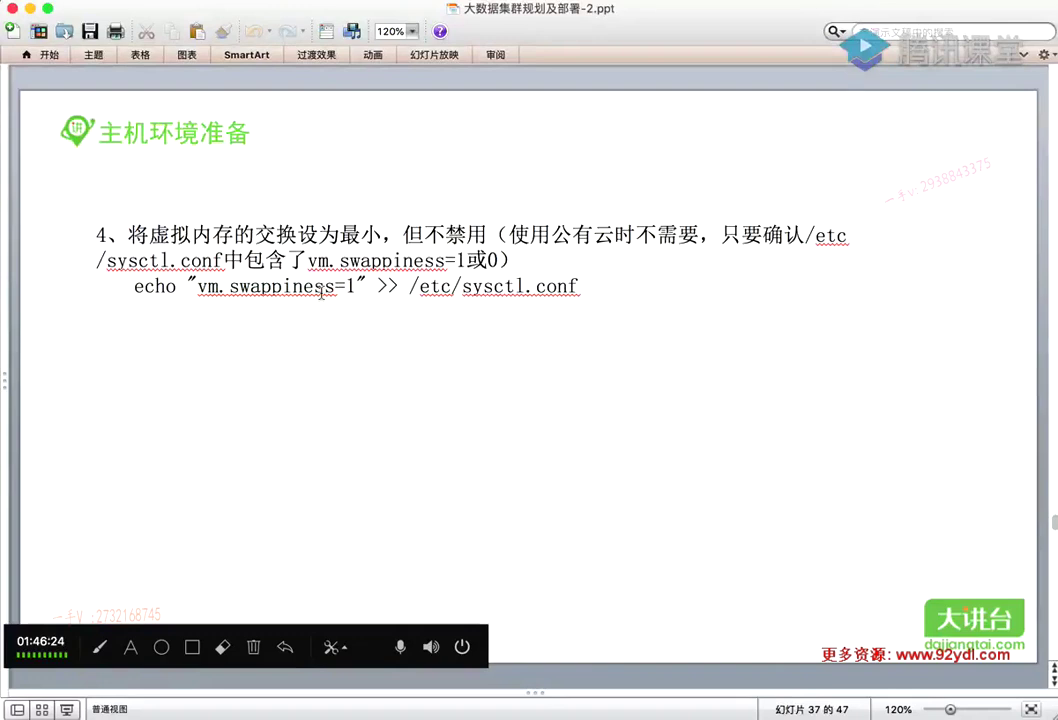
click(343, 285)
mouse_move(343, 285)
mouse_down()
mouse_move(236, 276)
mouse_move(345, 302)
mouse_move(361, 286)
mouse_up()
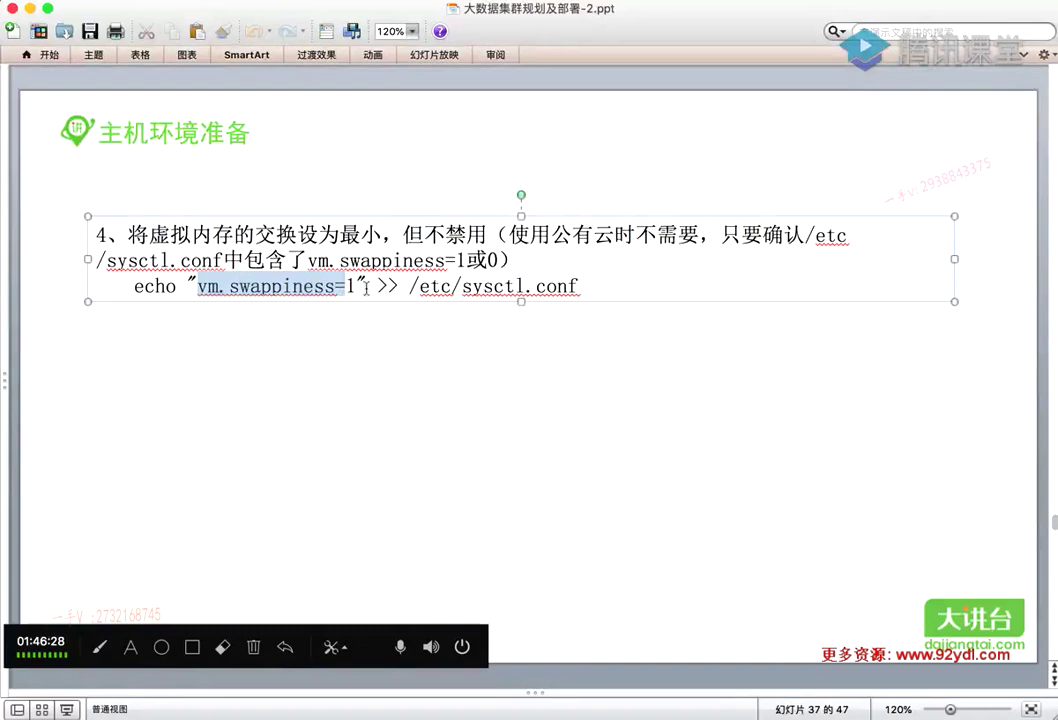
click(341, 320)
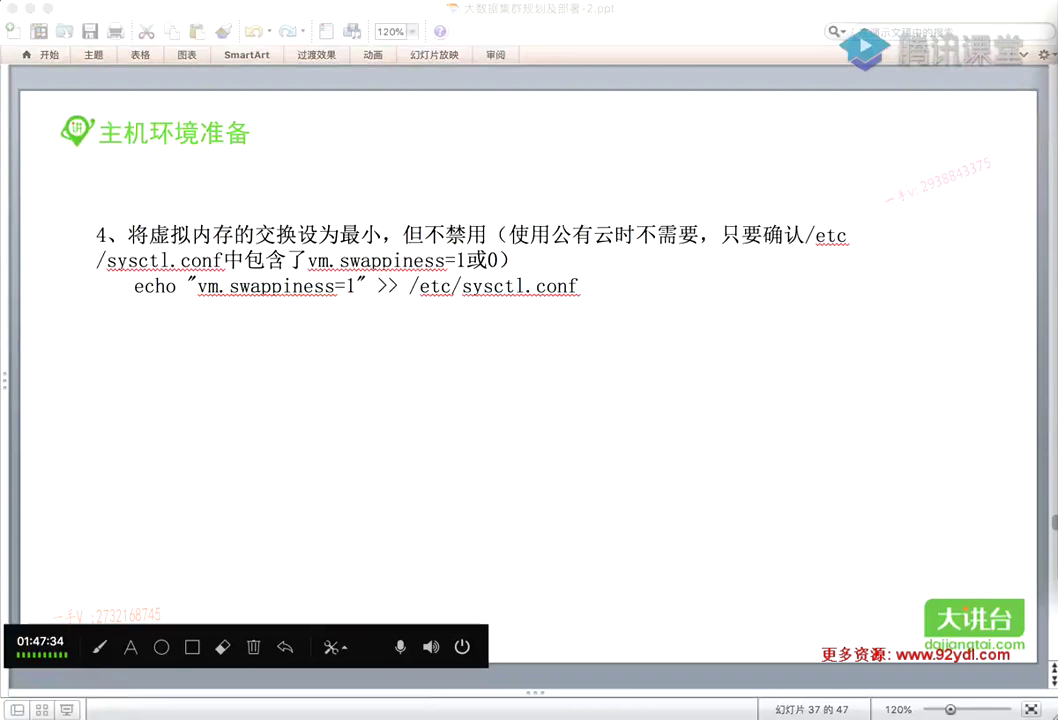
click(633, 30)
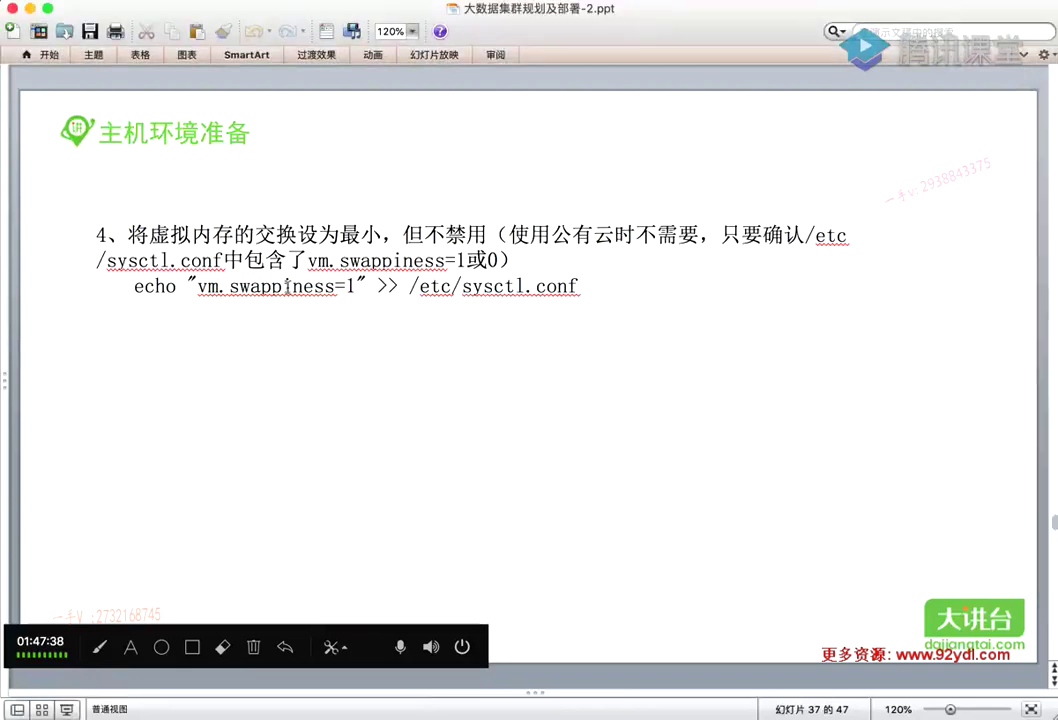
triple_click(329, 287)
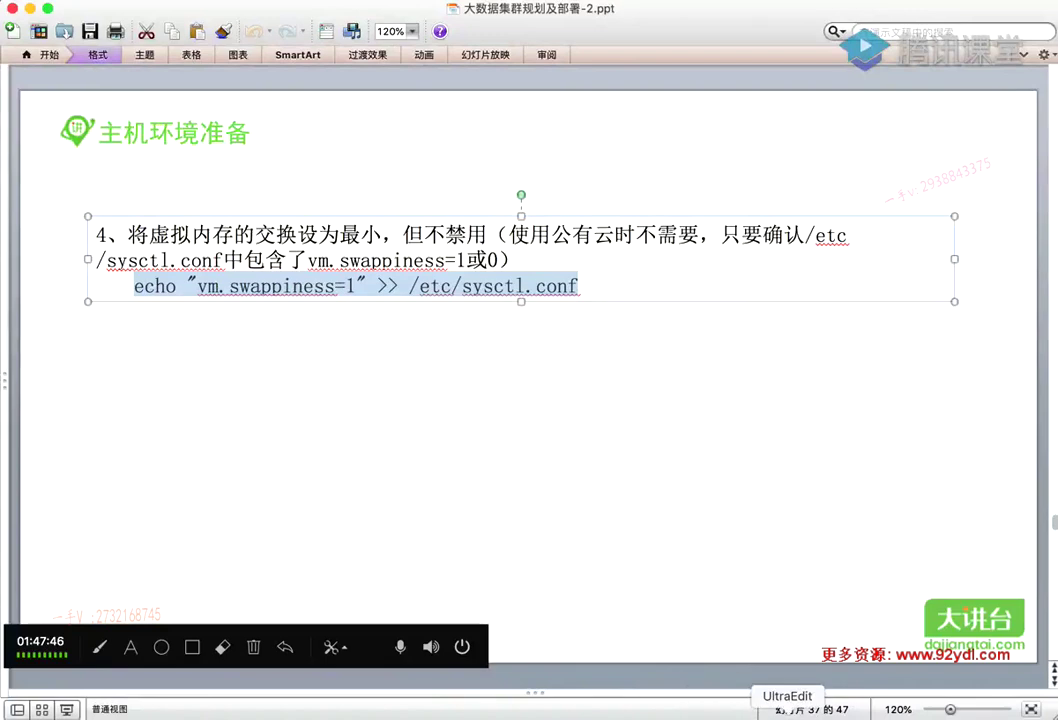
click(803, 712)
Delete the five hadoop host lines and paste the echo "vm.swappiness=1" >> /etc/sysctl.conf line in their place
click(386, 160)
drag(386, 160, 105, 70)
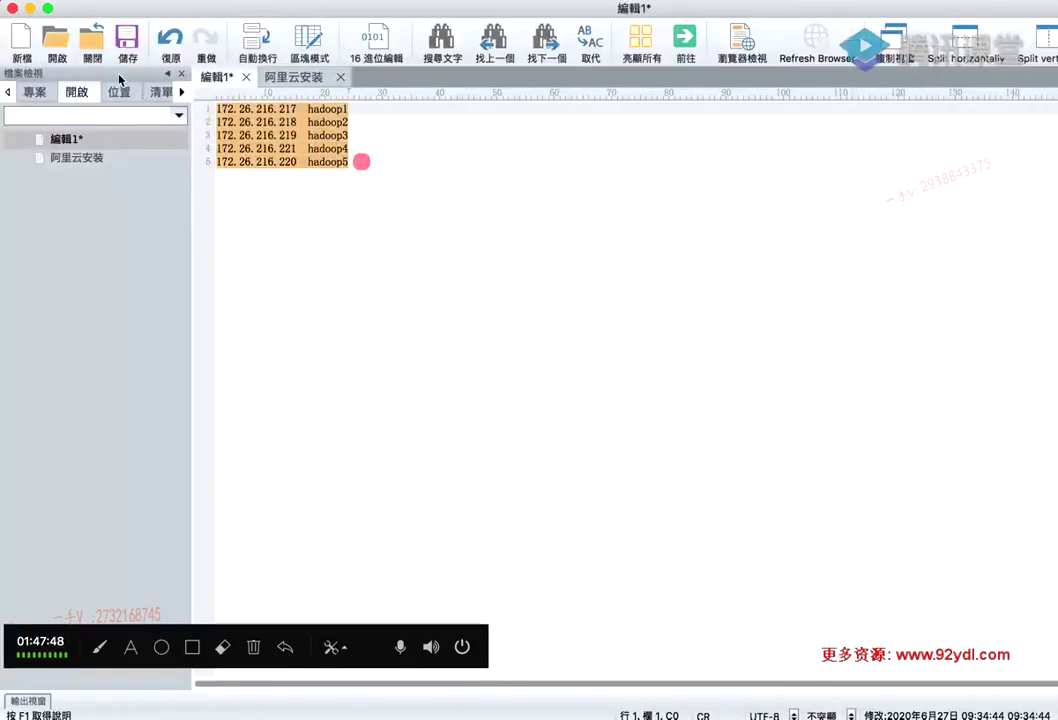
key(BackSpace)
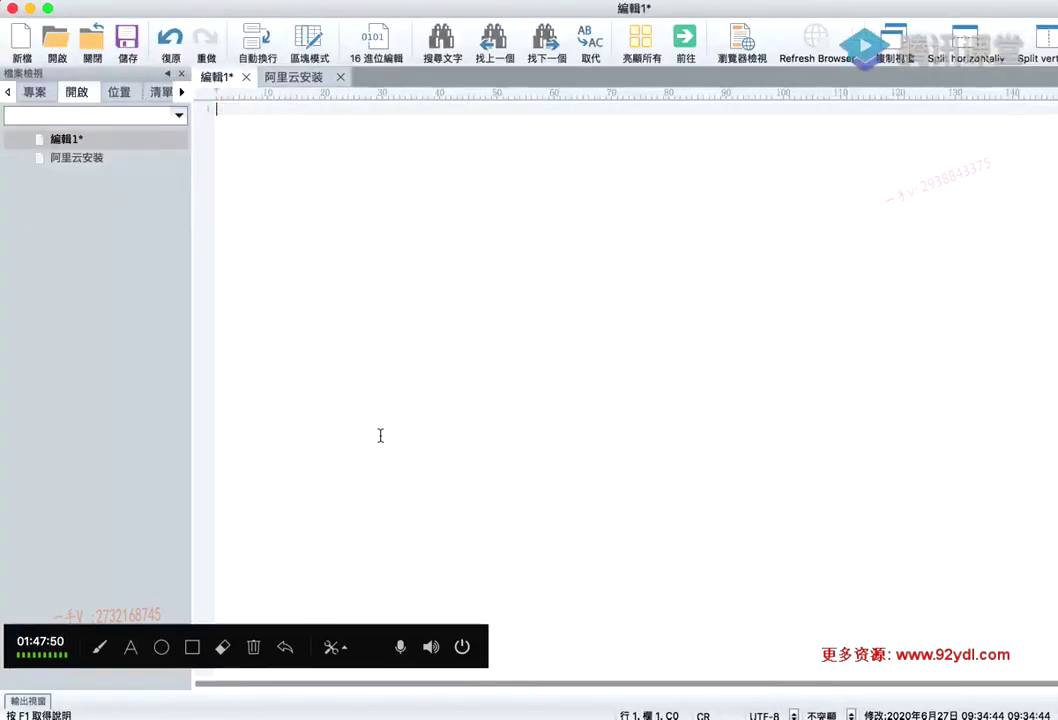
key(super+v)
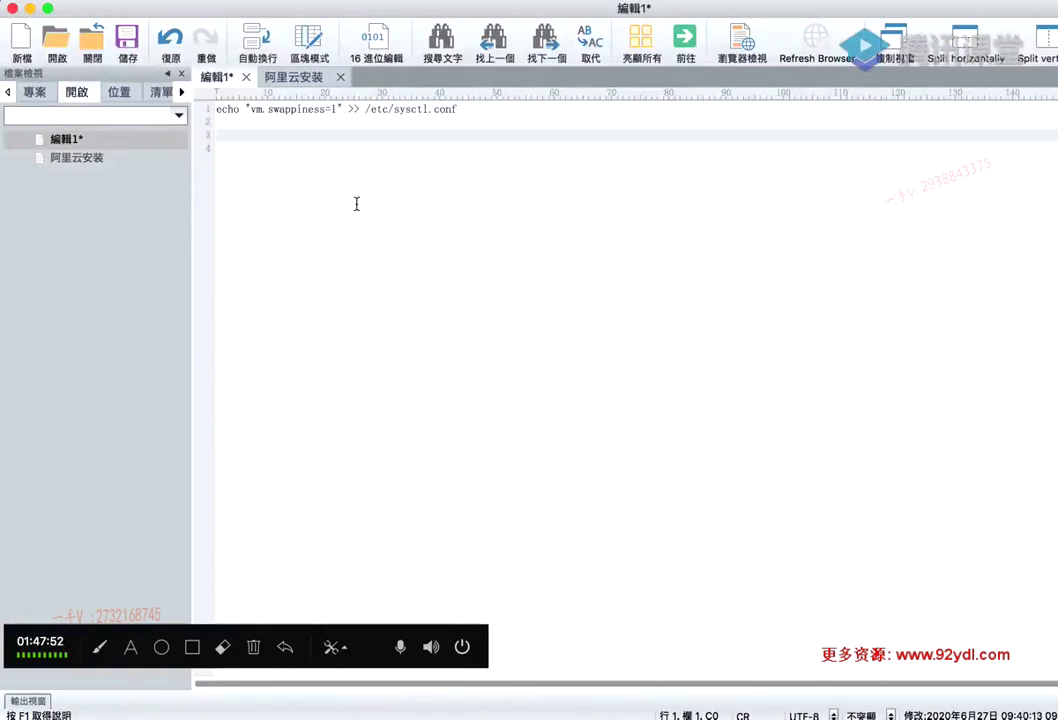
triple_click(493, 107)
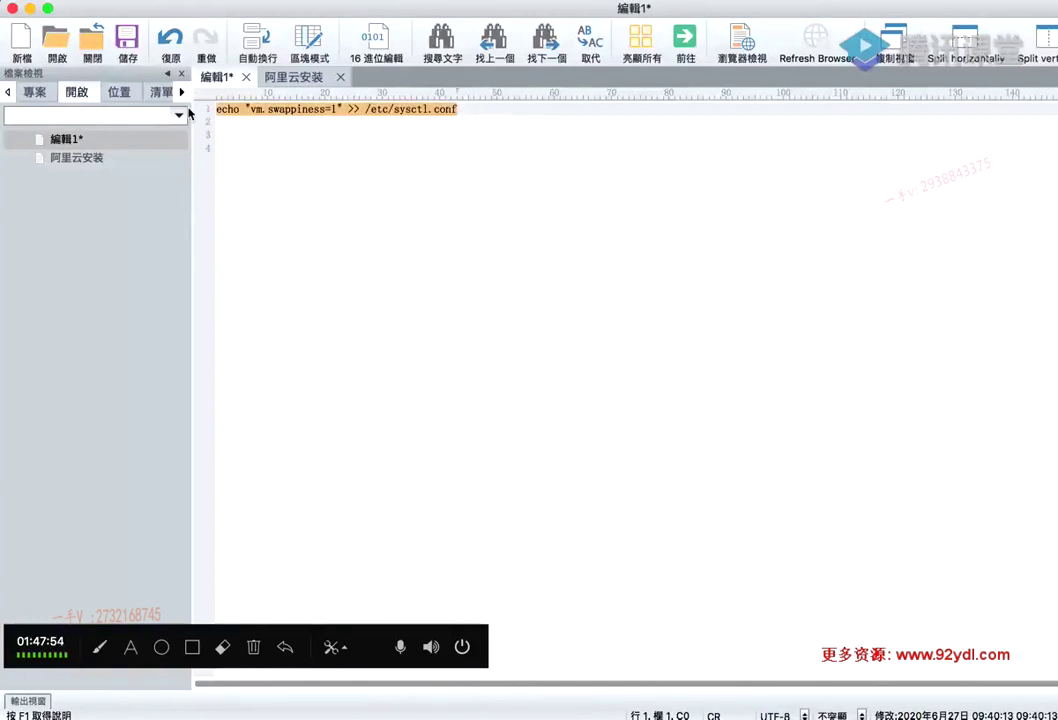
key(super+Tab)
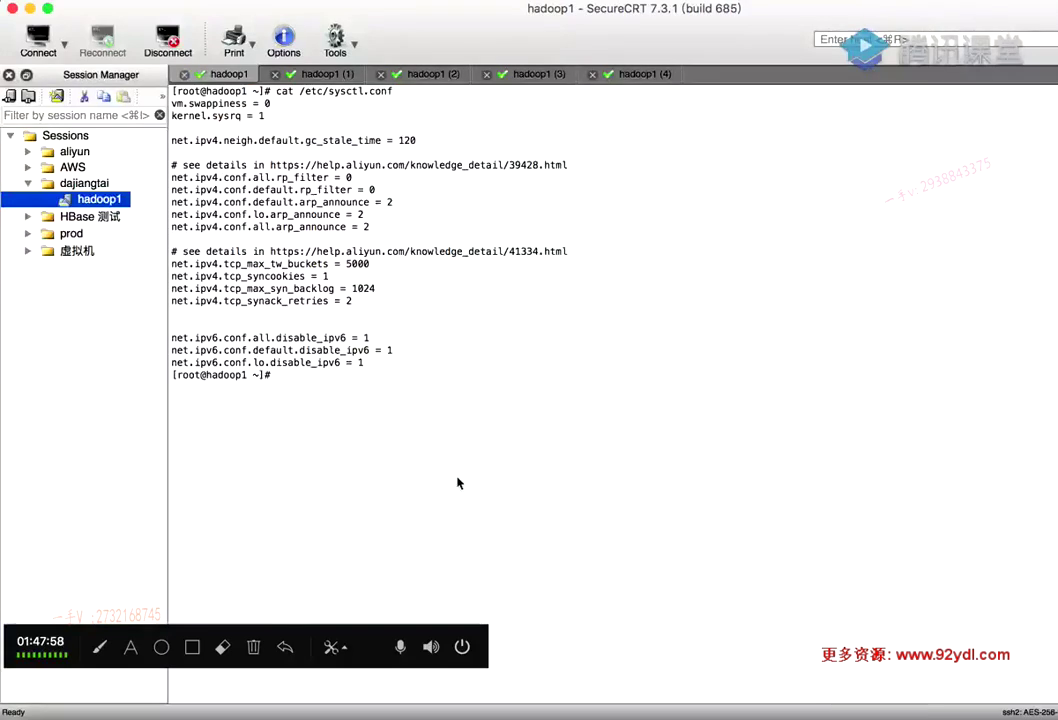
On slide 37, select the opening and closing quotes around vm.swappiness=1 to inspect them
click(584, 712)
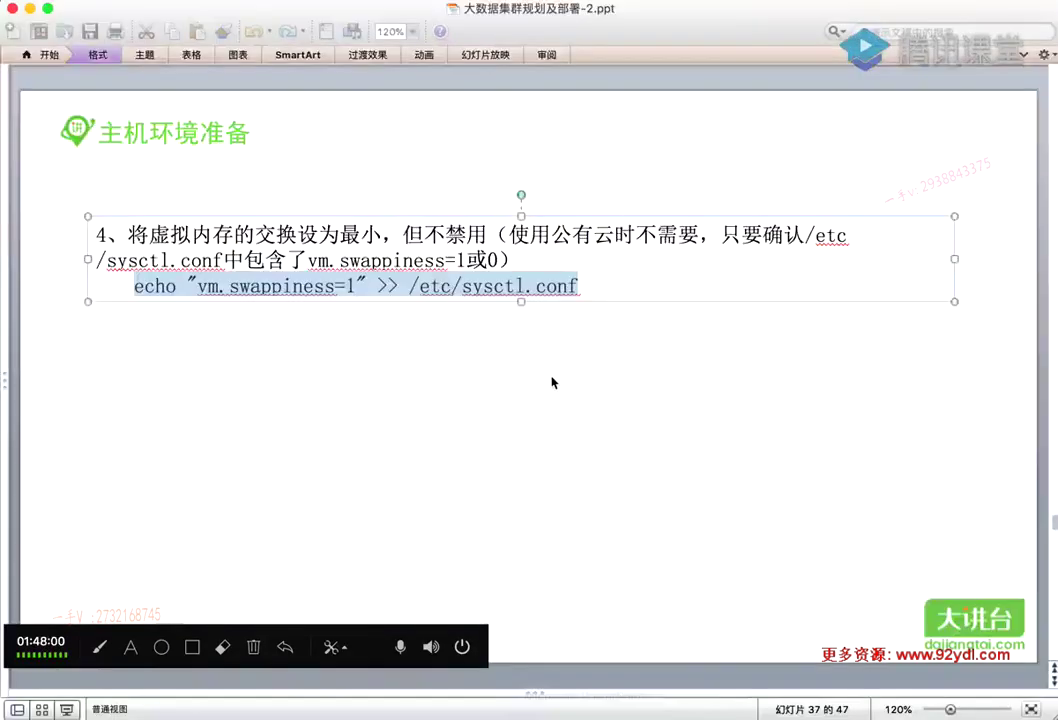
click(465, 345)
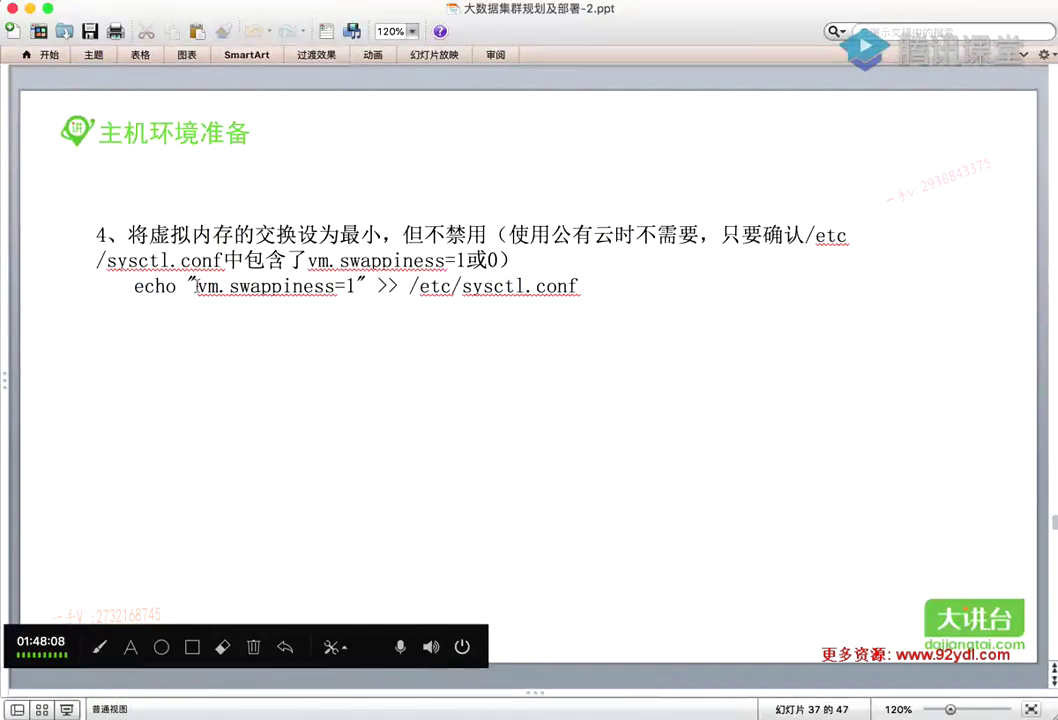
click(197, 286)
key(shift+Left)
click(366, 283)
key(shift+Left)
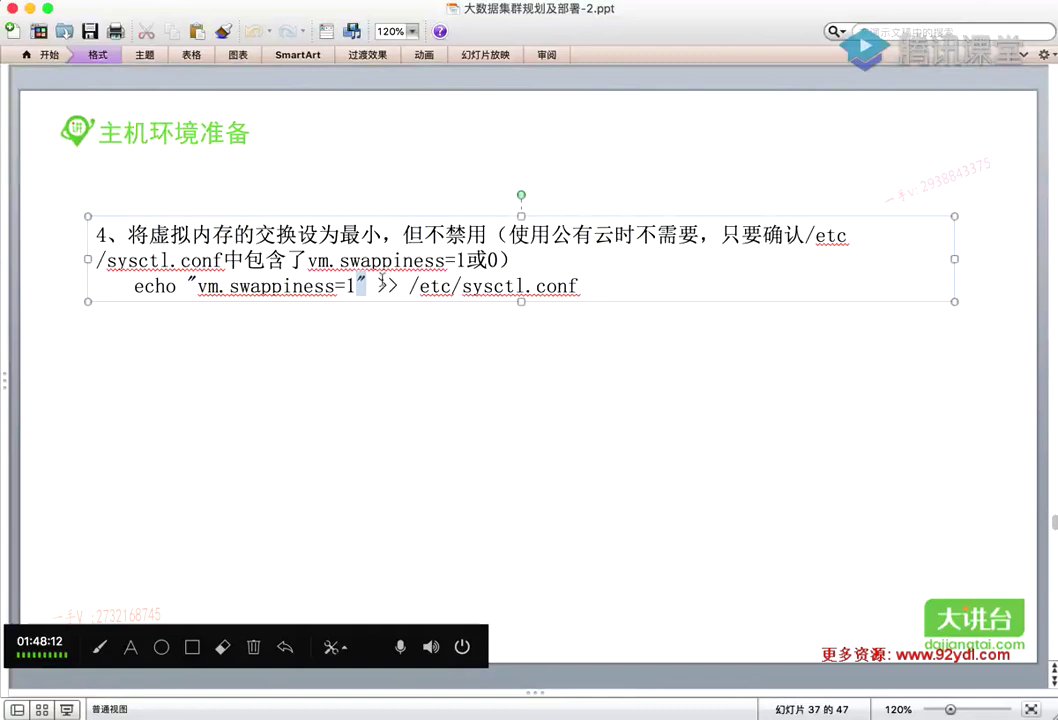
click(598, 286)
click(503, 371)
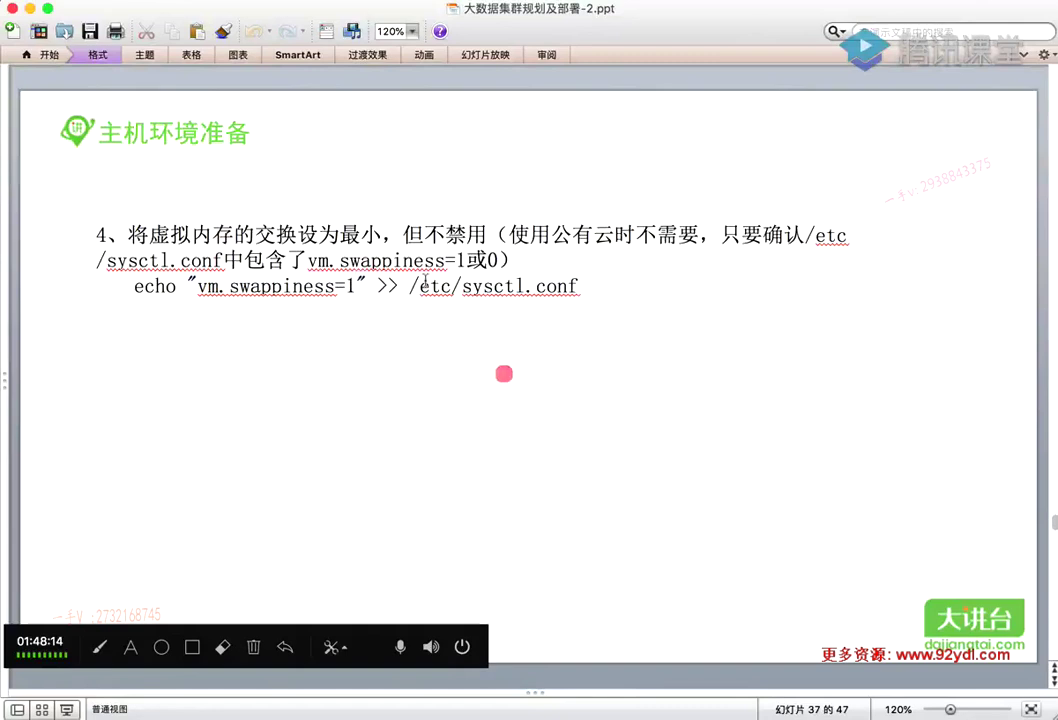
Reselect each quote, sysctl.conf and the whole echo line, then return to the UltraEdit scratch document
click(362, 285)
key(shift+Left)
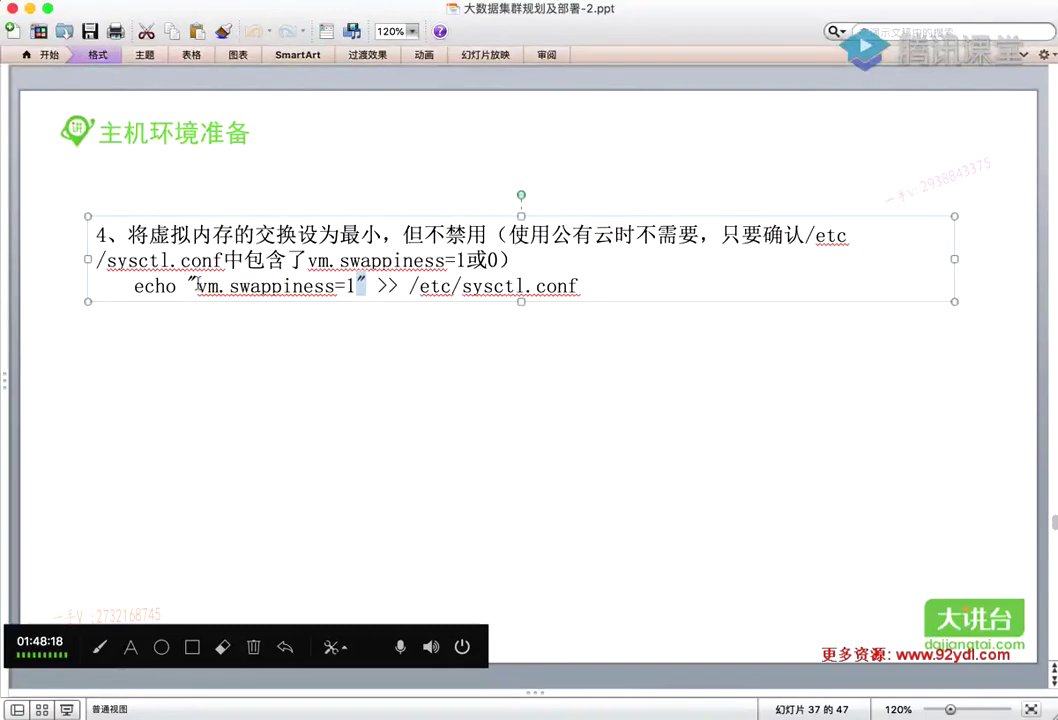
drag(196, 286, 189, 285)
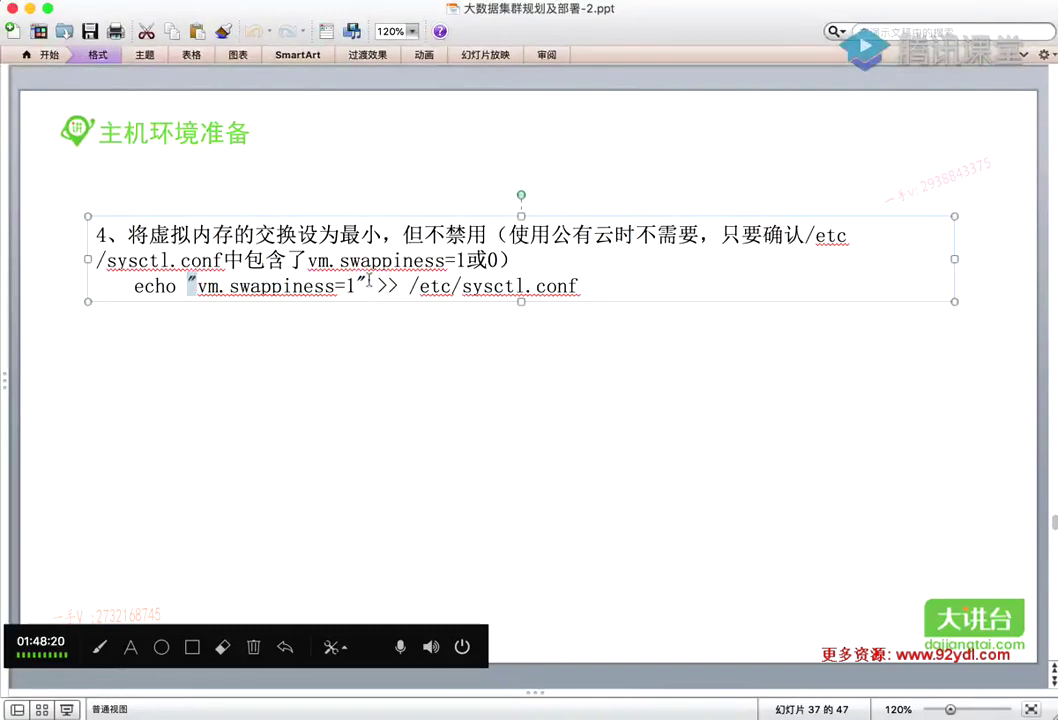
drag(368, 285, 357, 285)
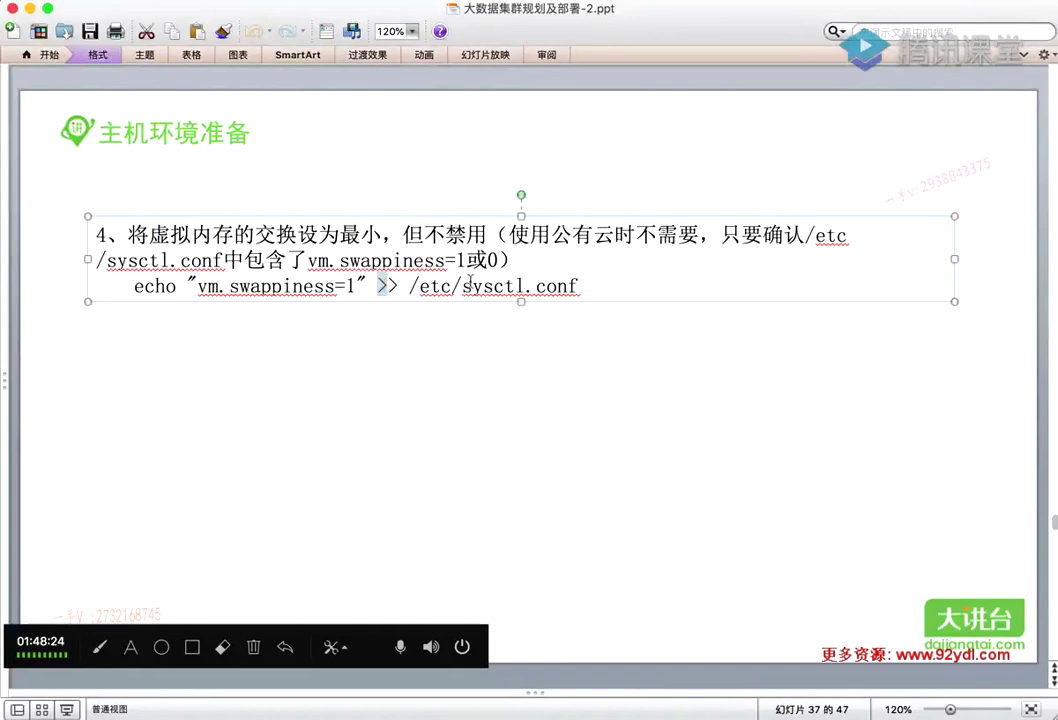
double_click(469, 284)
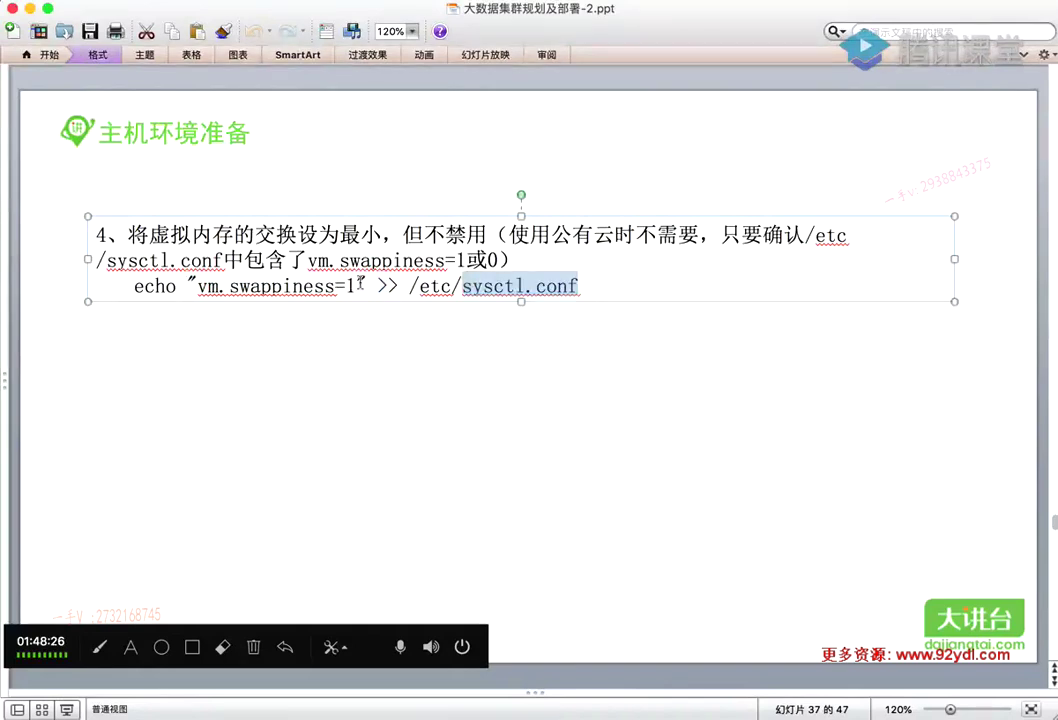
triple_click(359, 281)
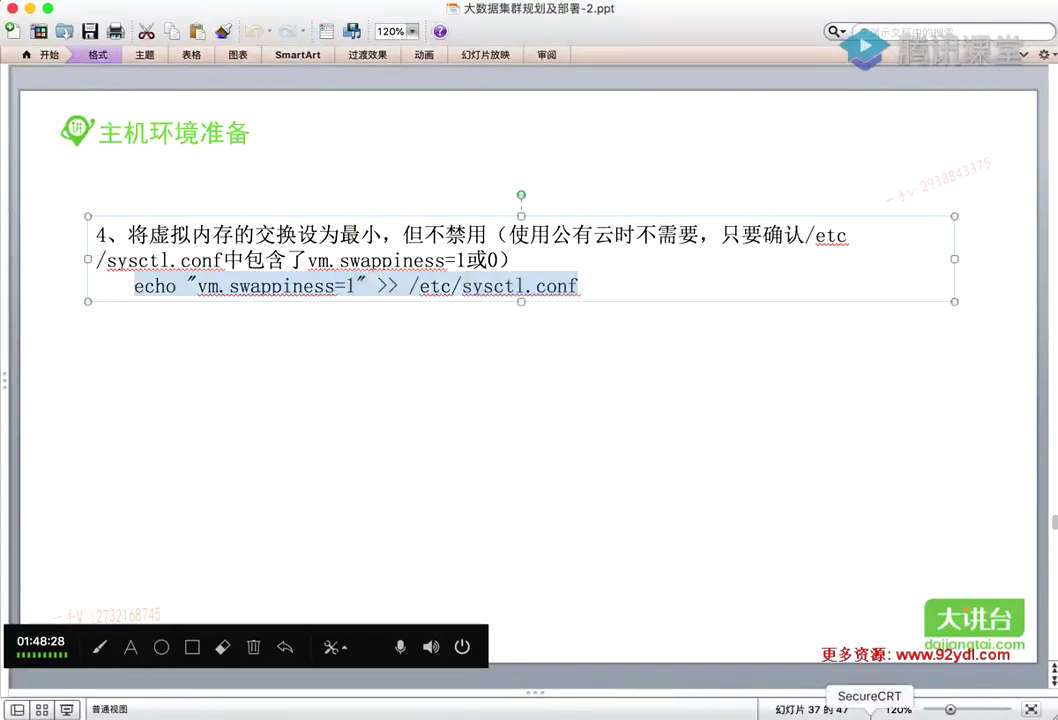
click(815, 712)
click(791, 712)
click(242, 126)
click(241, 135)
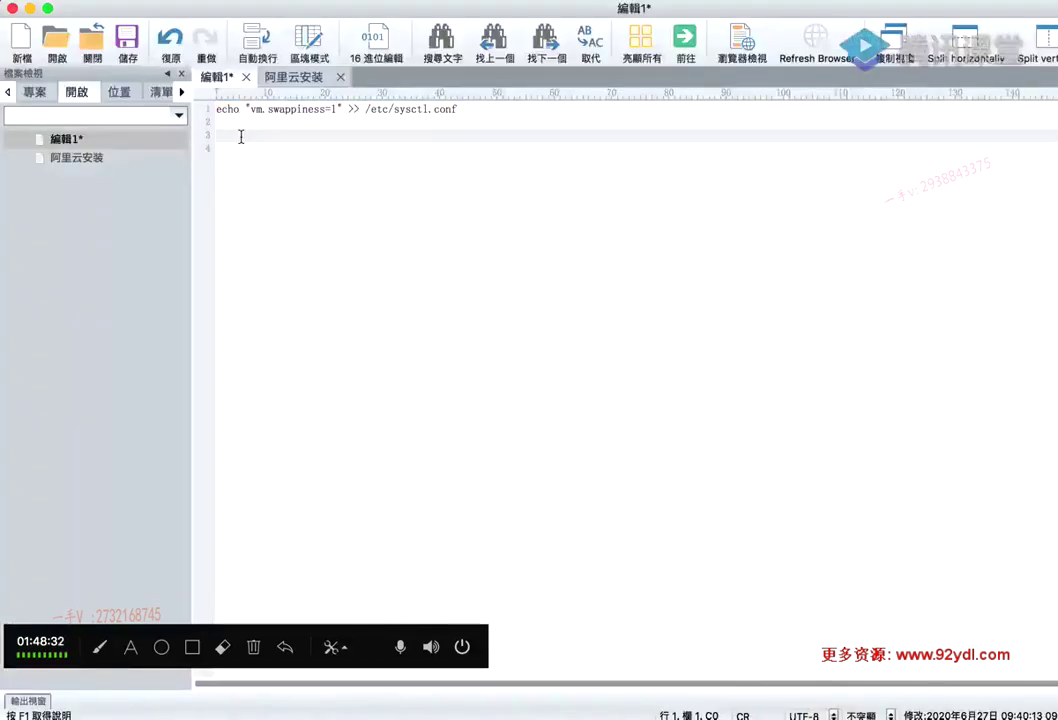
text(")
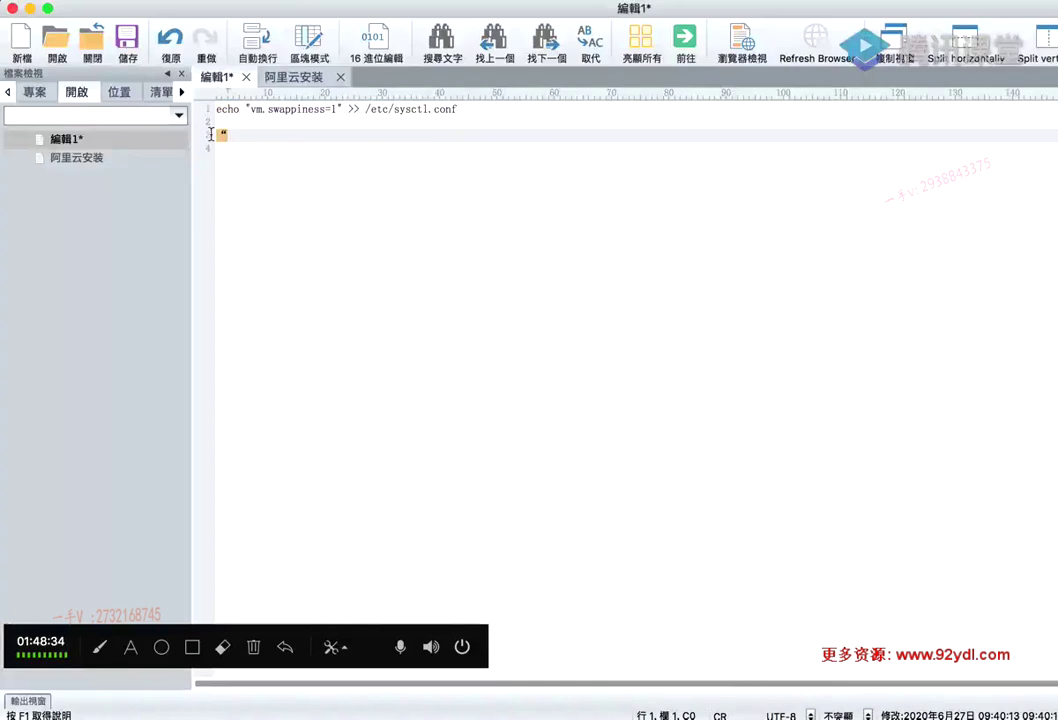
click(251, 136)
key(Left)
key(Delete)
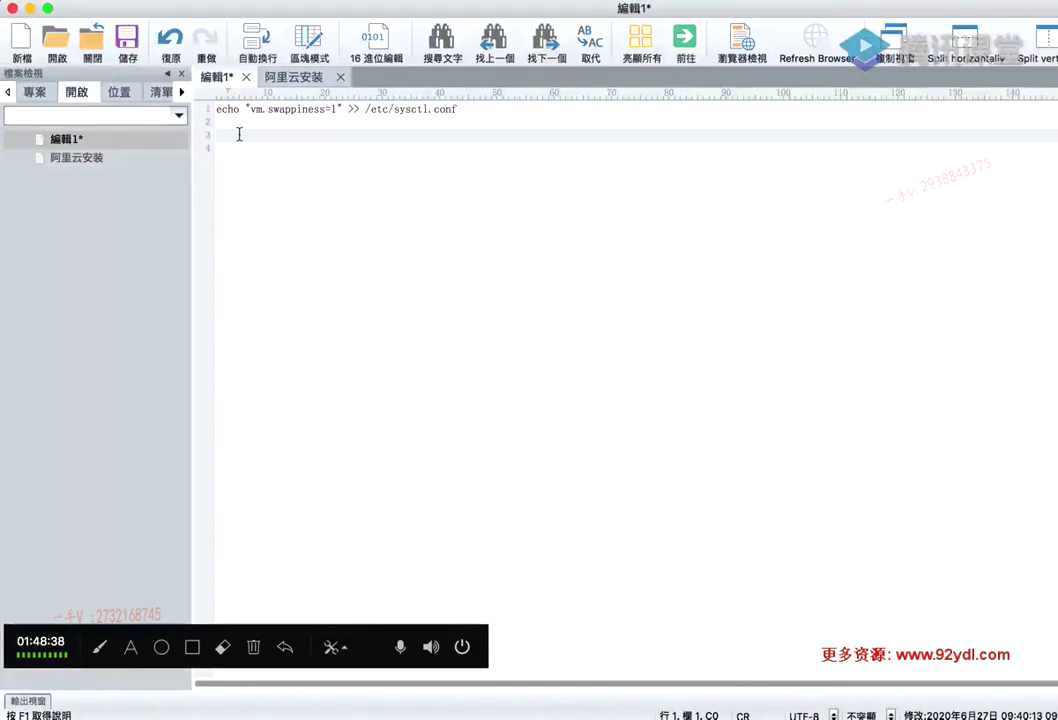
text(')
key(Return)
text(")
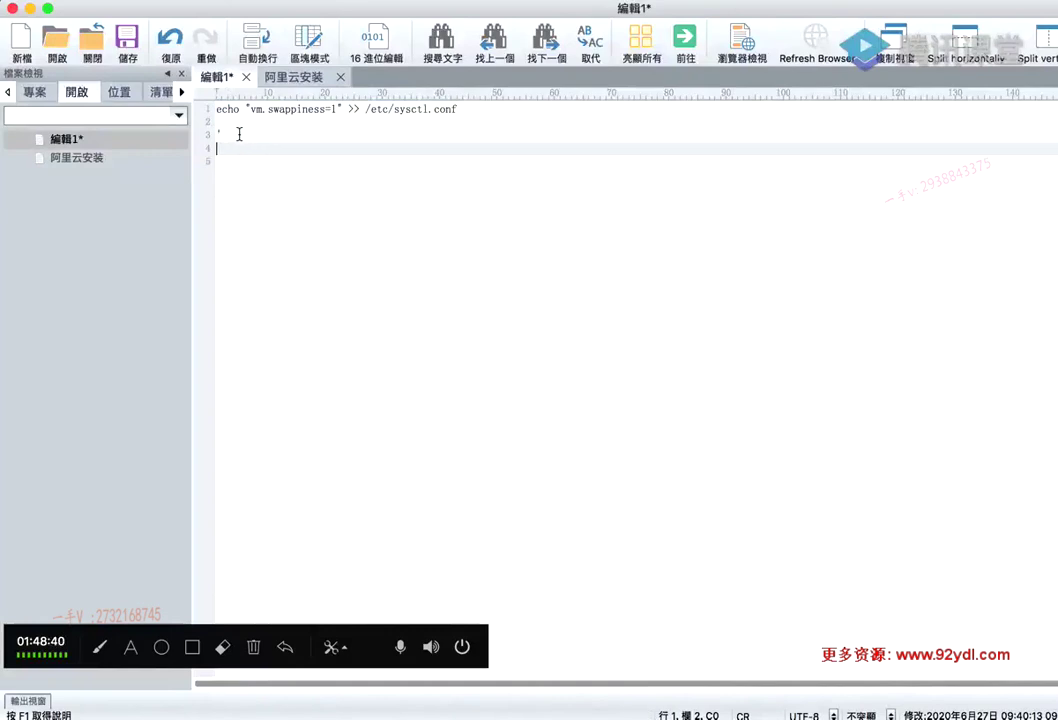
key(Return)
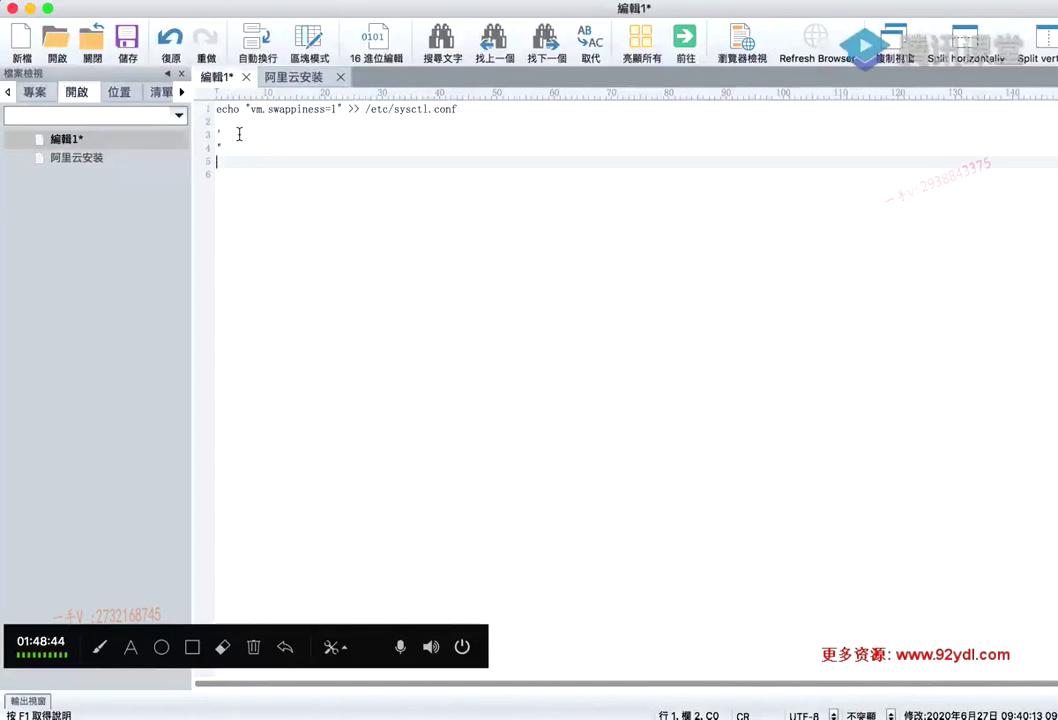
key(BackSpace)
key(BackSpace)
key(BackSpace)
key(BackSpace)
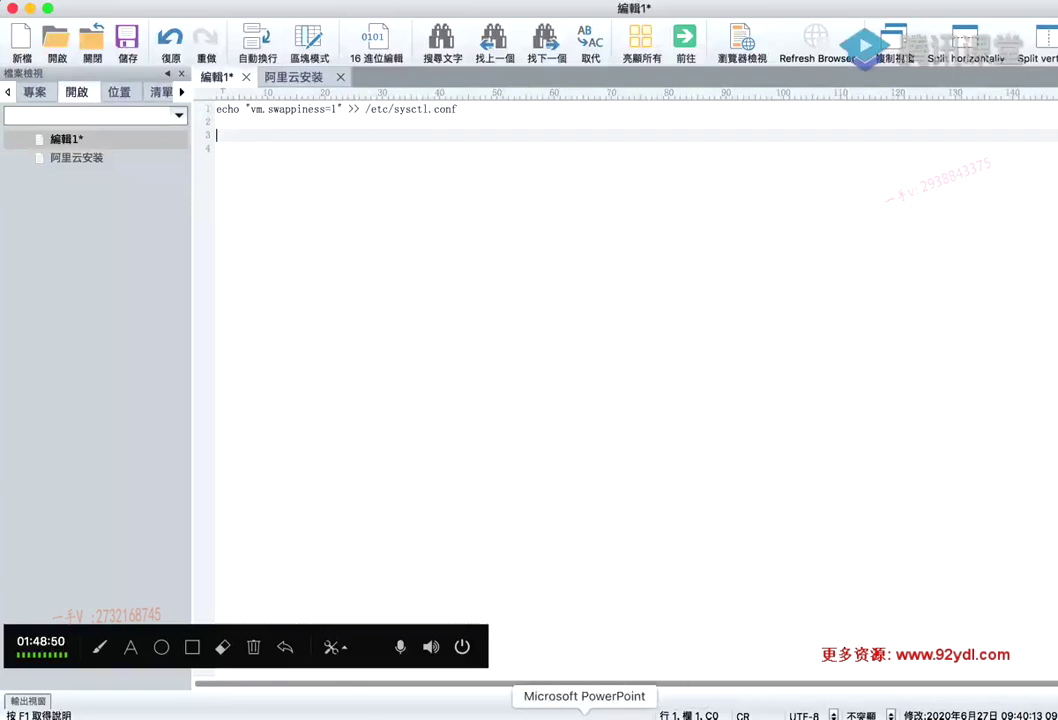
click(585, 712)
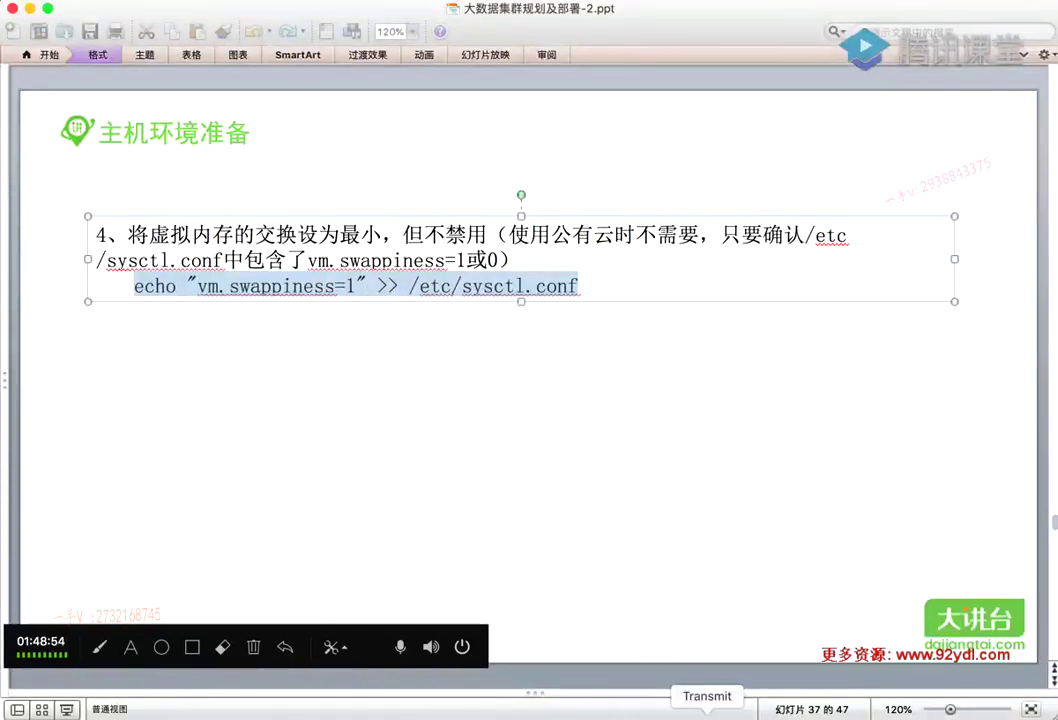
click(786, 712)
click(240, 132)
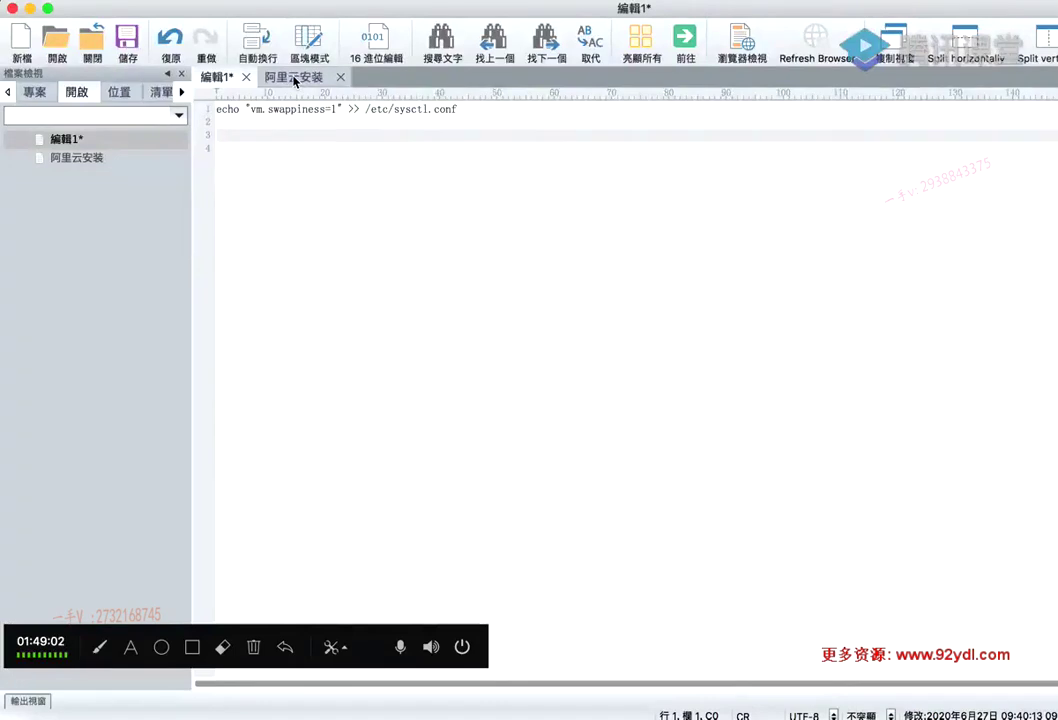
Open the 阿里云安装 notes, scroll down, and highlight the transparent huge page lines 72–79
click(295, 78)
scroll(301, 333, down, 5)
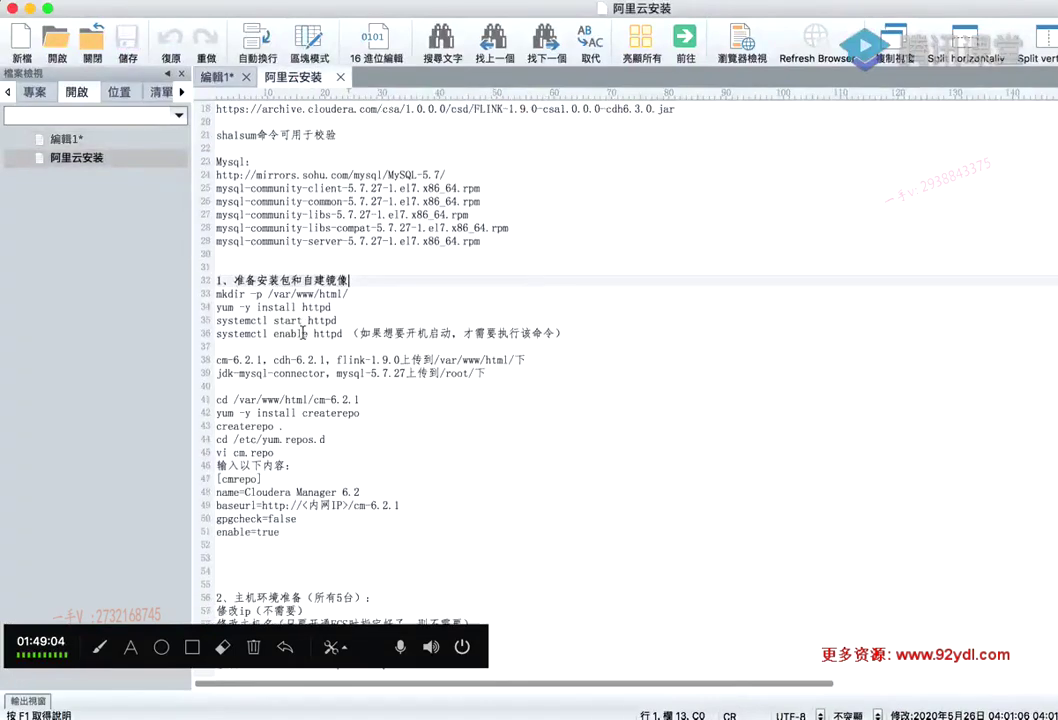
scroll(301, 333, down, 10)
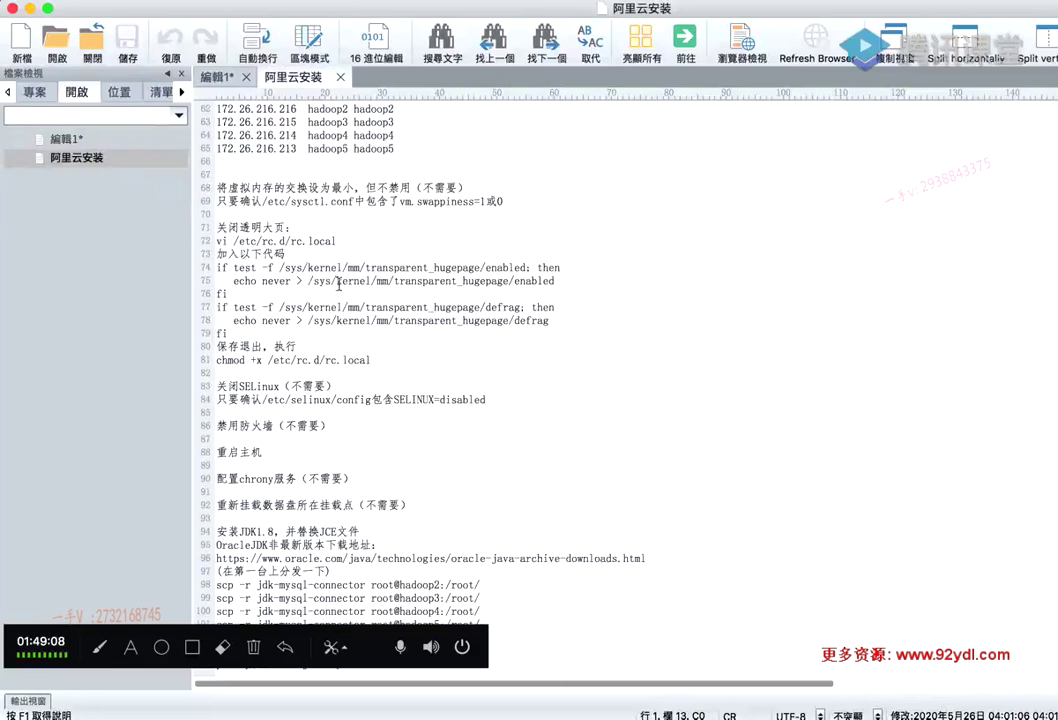
drag(228, 333, 216, 268)
click(359, 333)
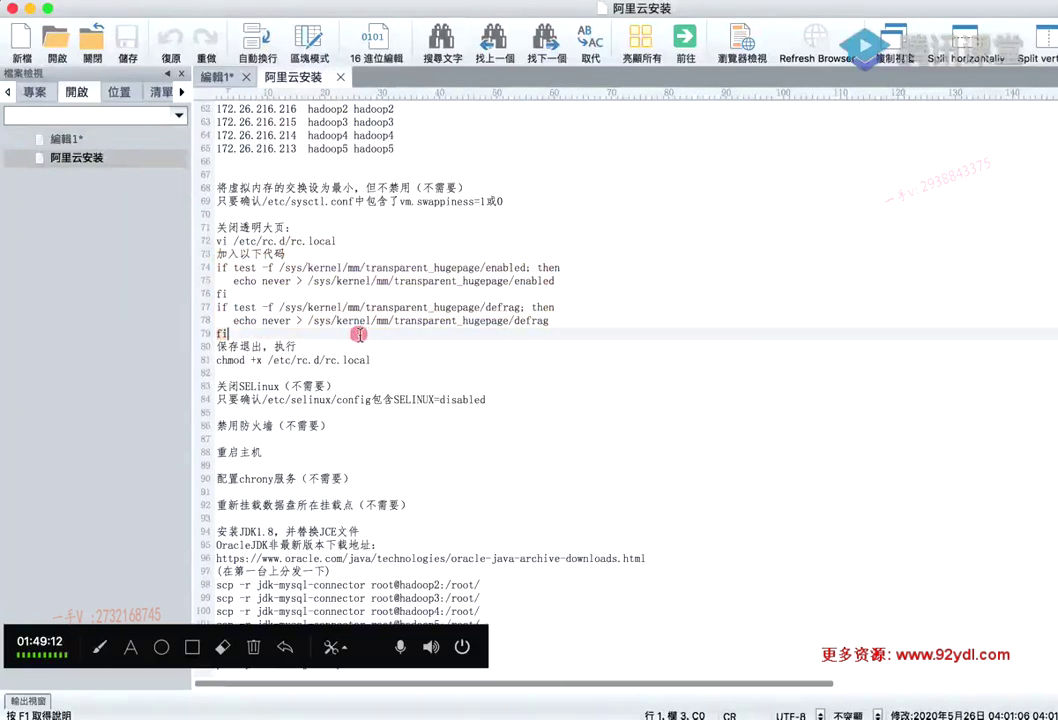
click(583, 712)
Advance the deck to slide 38, '5、关闭透明大页', with its rc.local hugepage edits
click(553, 347)
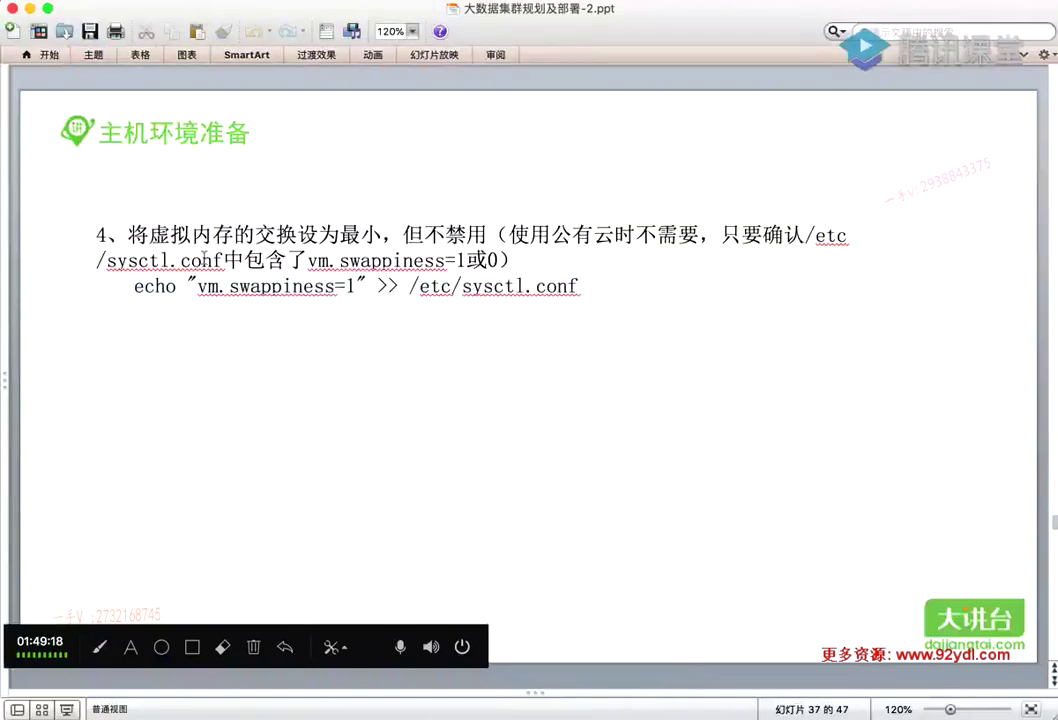
scroll(218, 283, down, 1)
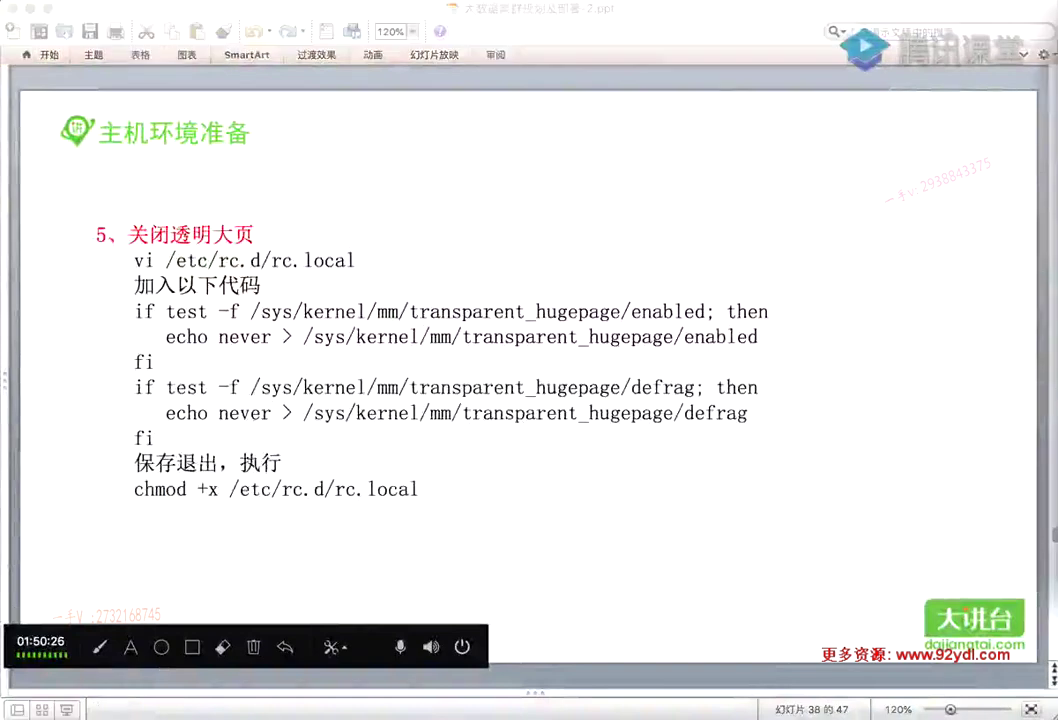
Copy the vi /etc/rc.d/rc.local line from the 阿里云安装 notes and run it on hadoop1
click(675, 31)
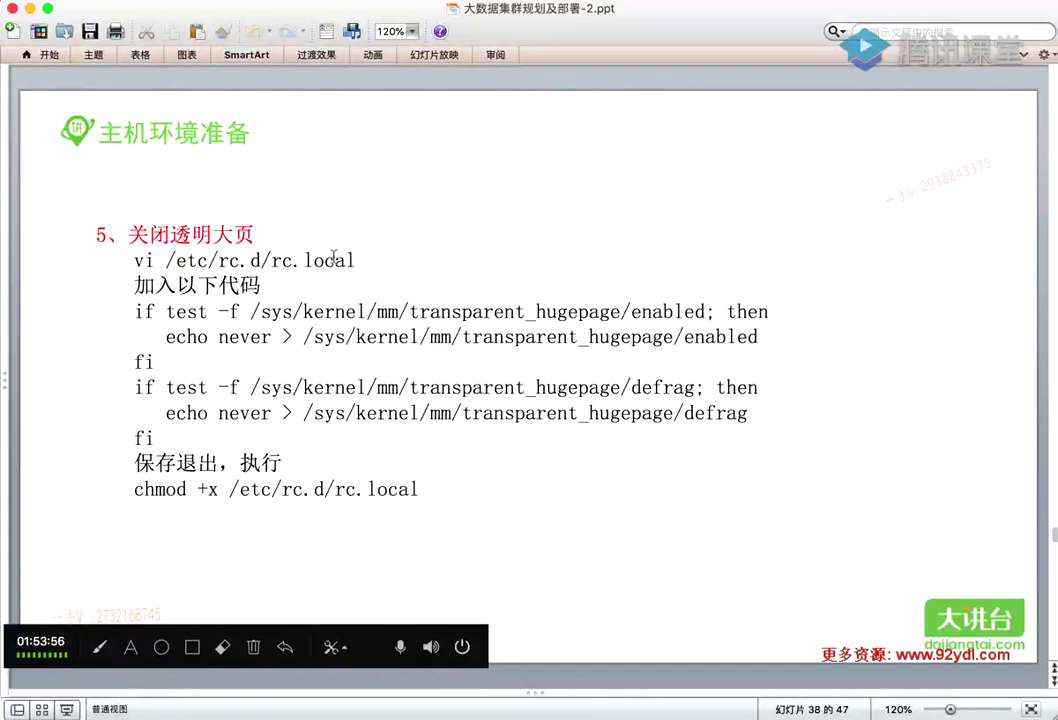
click(785, 715)
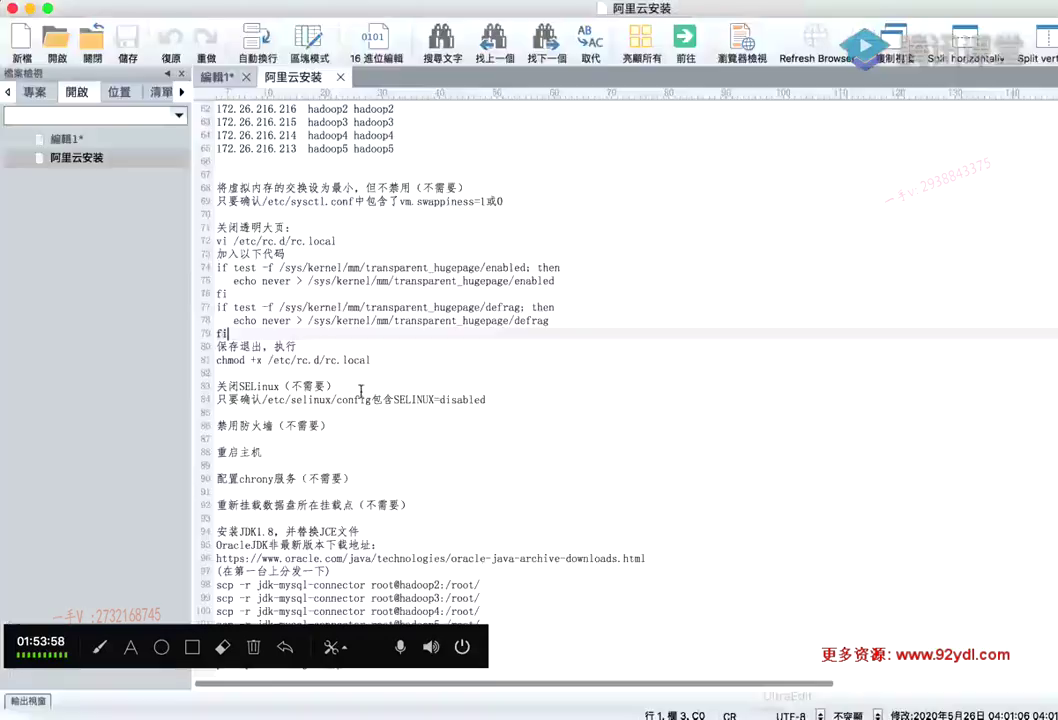
triple_click(349, 237)
key(super+c)
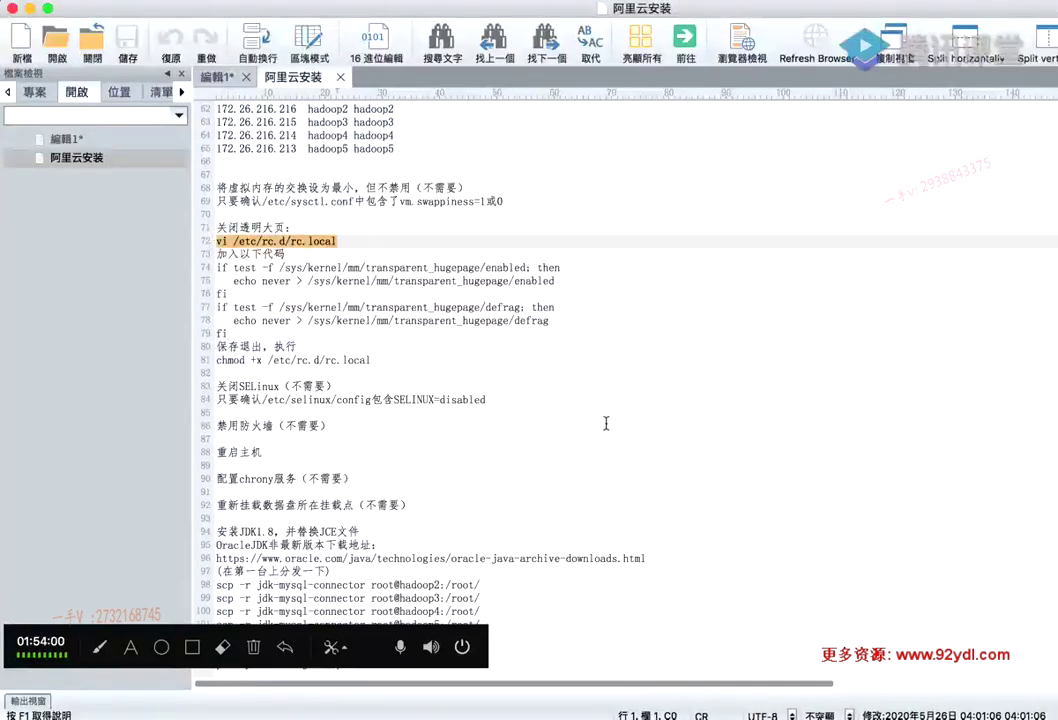
click(869, 715)
key(super+v)
key(Return)
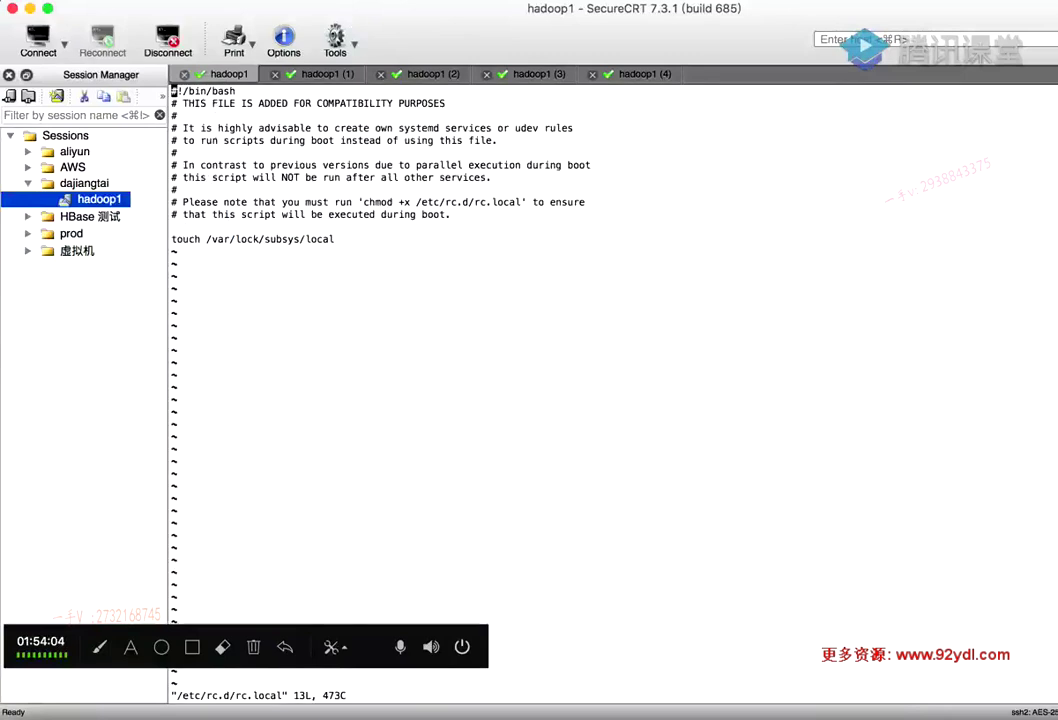
Paste and run vi /etc/rc.d/rc.local in the hadoop2, hadoop3, hadoop4 and fifth server sessions
click(326, 75)
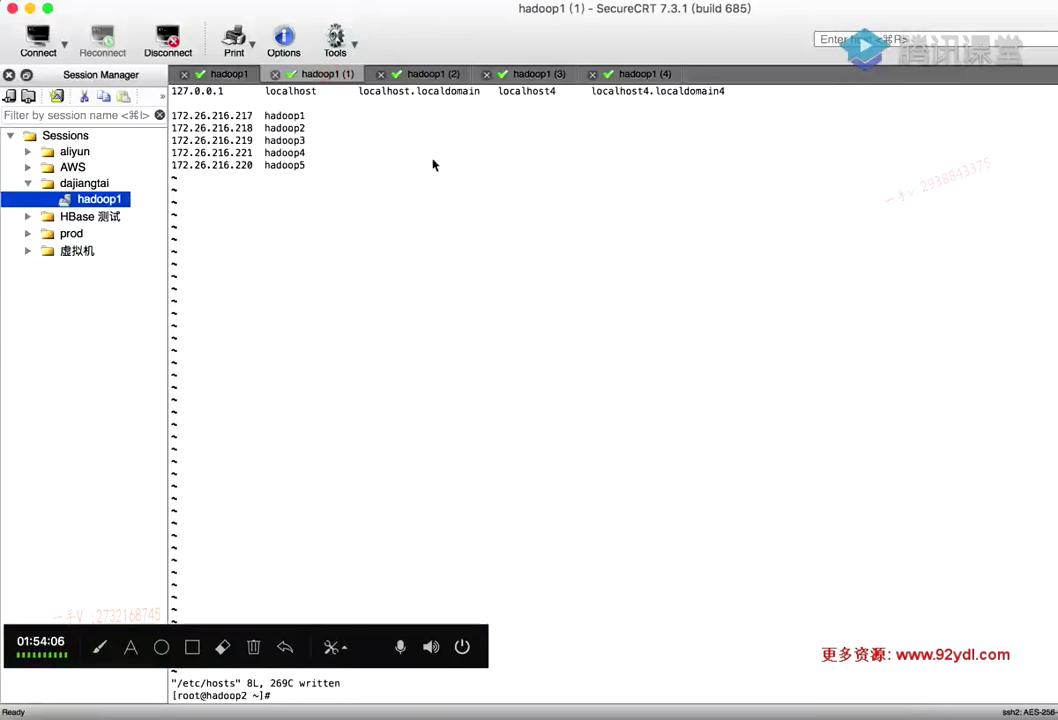
key(super+v)
key(Return)
click(420, 74)
key(super+v)
key(Return)
click(530, 75)
key(super+v)
key(Return)
click(640, 74)
key(super+v)
key(Return)
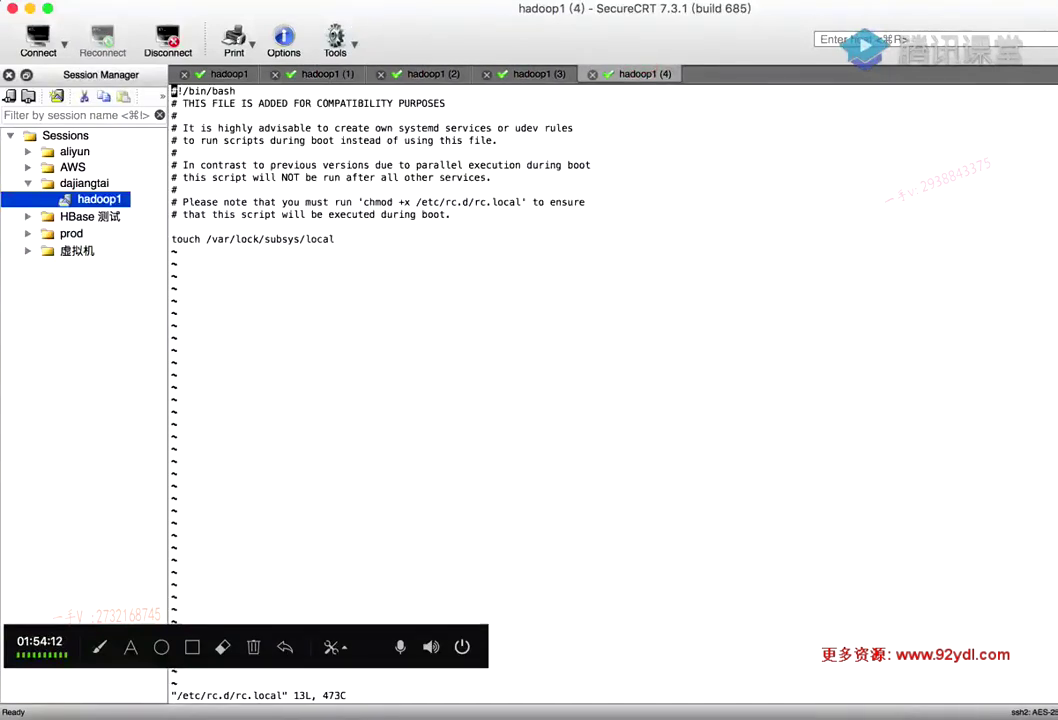
Copy lines 74–79, the two transparent_hugepage if-blocks, from UltraEdit's Aliyun install notes
click(784, 710)
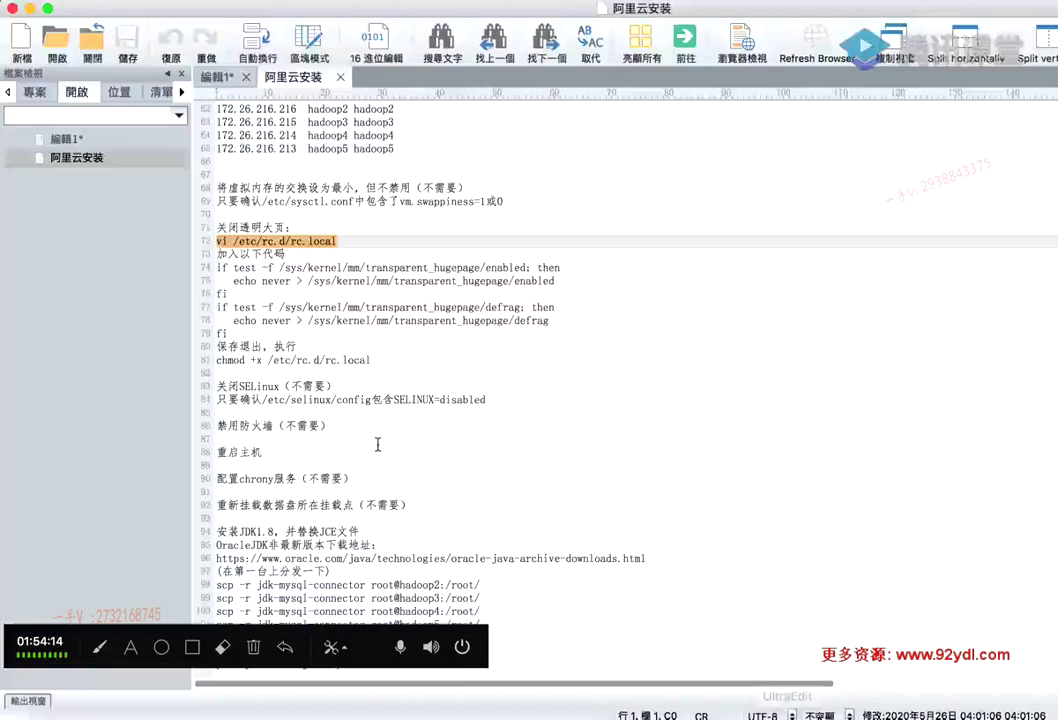
drag(216, 346, 187, 277)
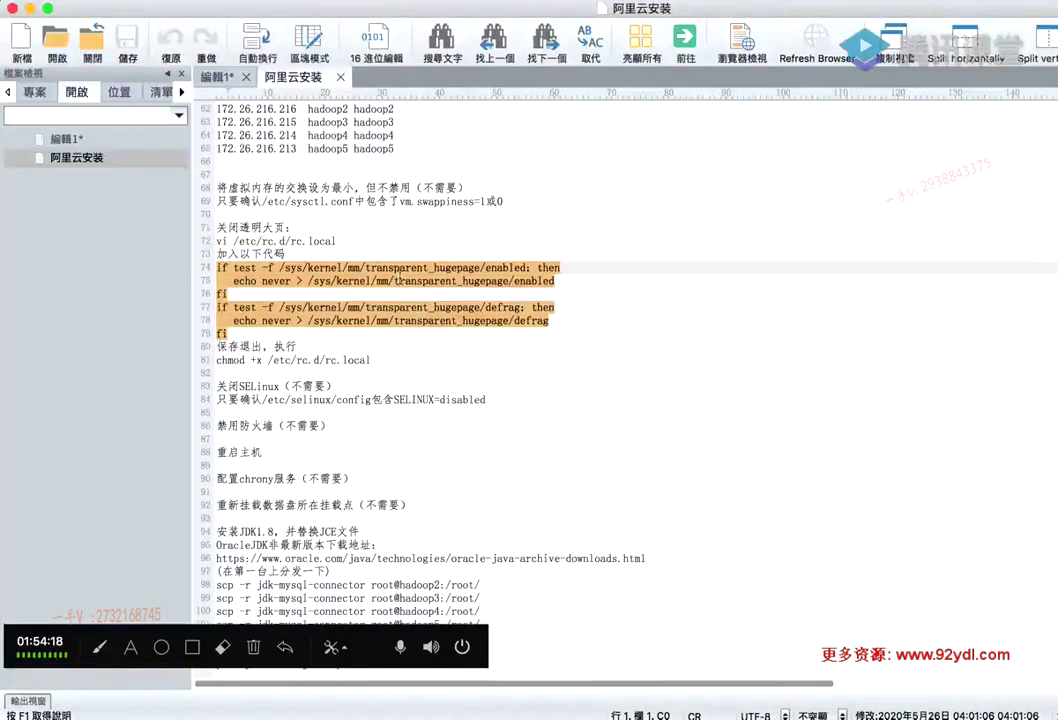
drag(217, 346, 180, 277)
key(super+c)
click(285, 335)
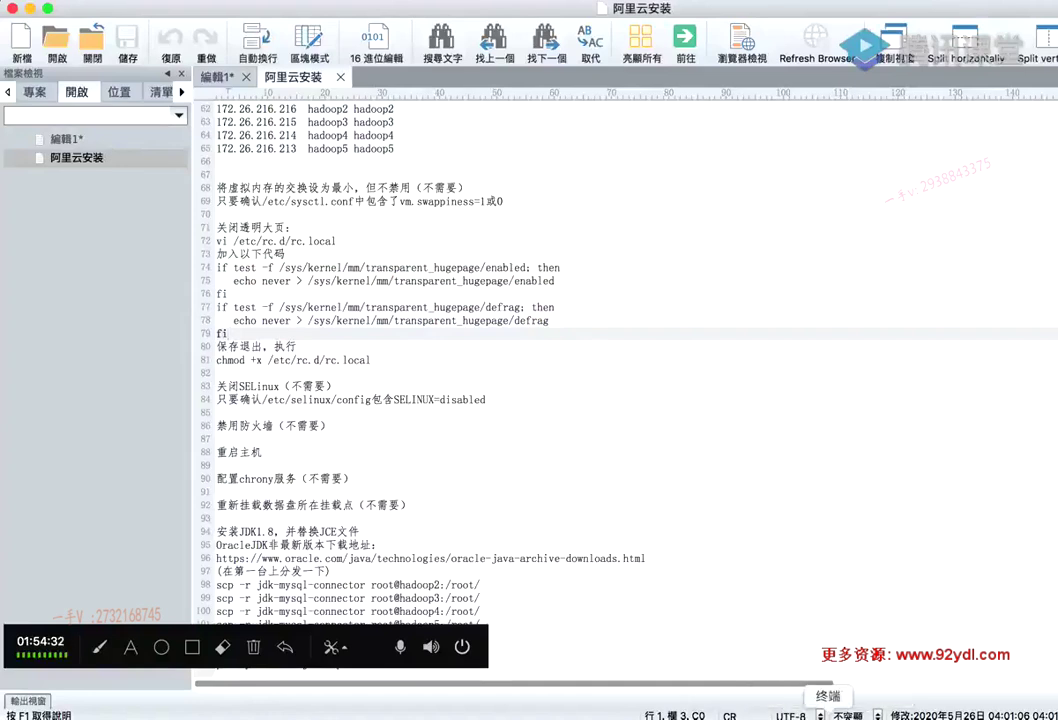
In the current session, paste the hugepage if-blocks below the touch line and save rc.local
click(983, 712)
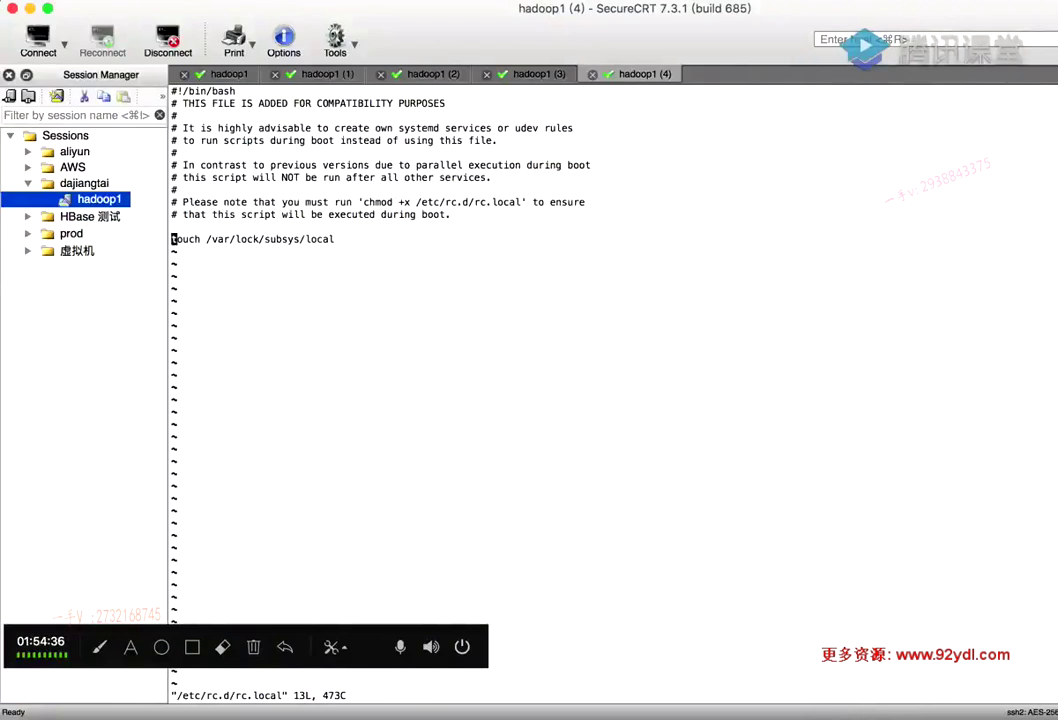
key(o)
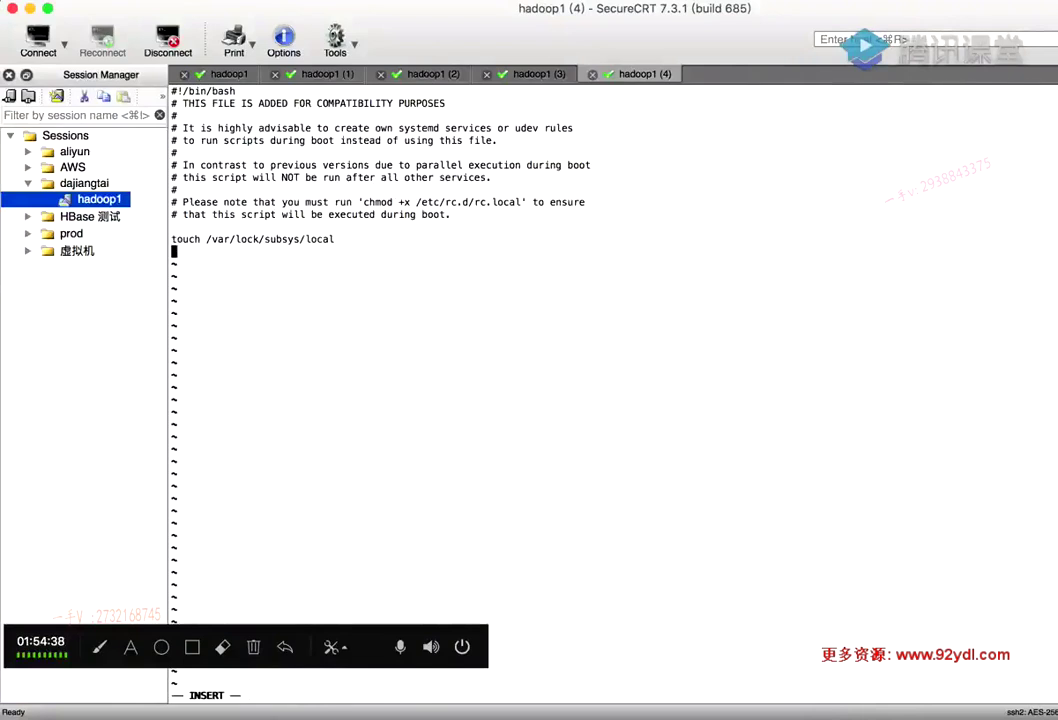
key(super+v)
key(Escape)
text(:wq)
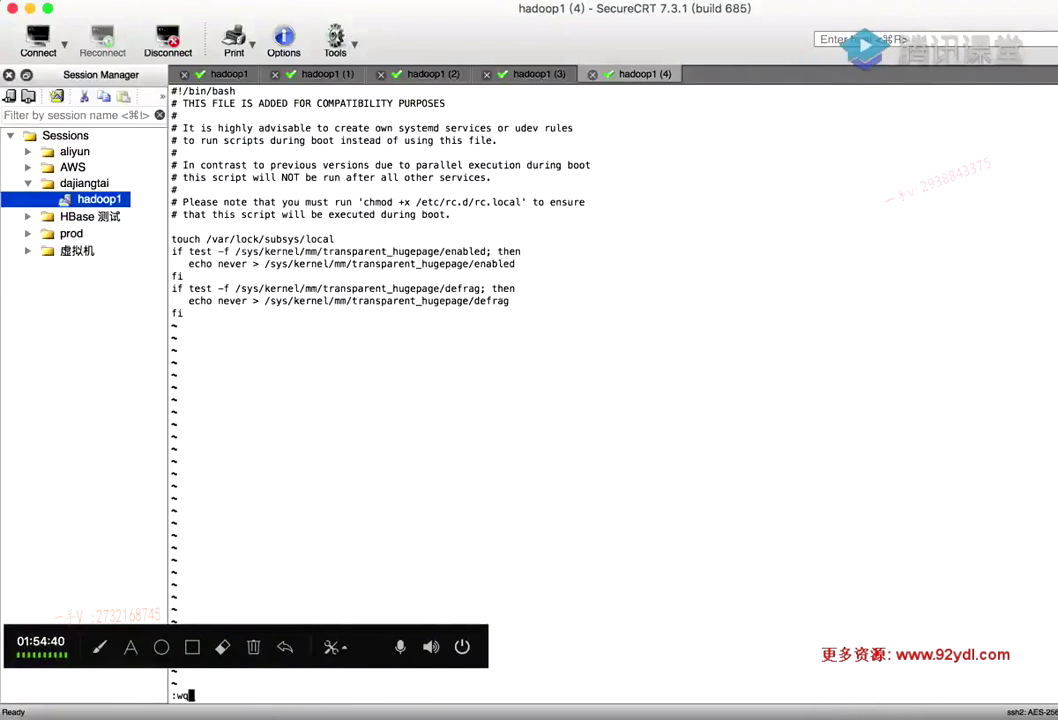
key(Return)
On hadoop1, paste the hugepage if-blocks below the touch line and save rc.local with :wq
click(224, 75)
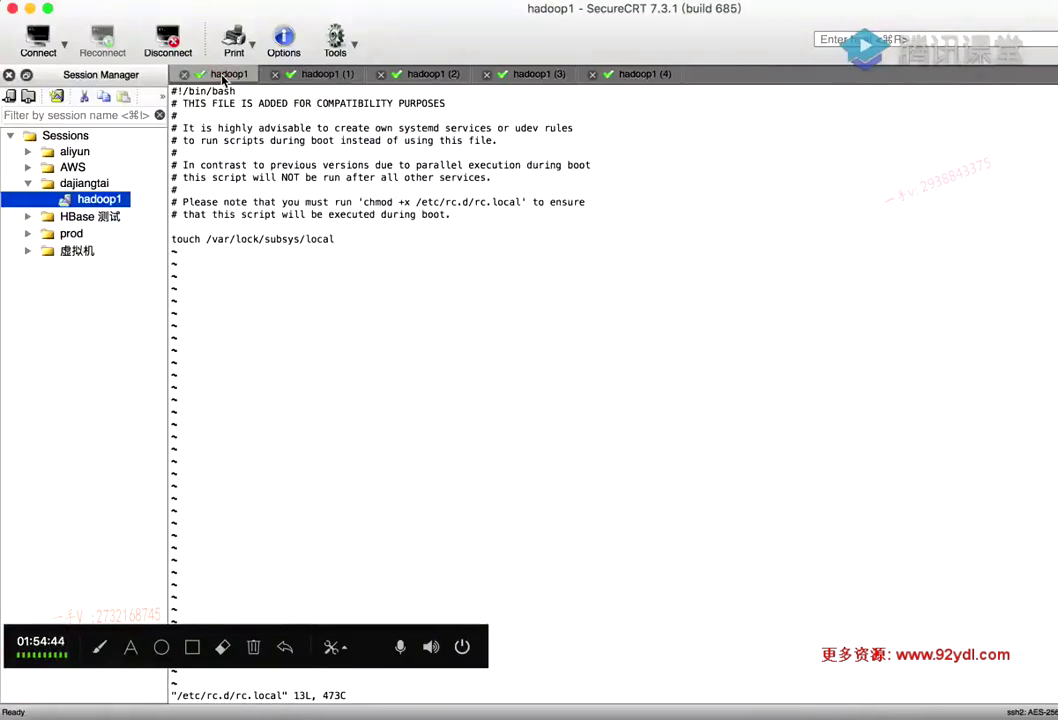
key(o)
key(super+v)
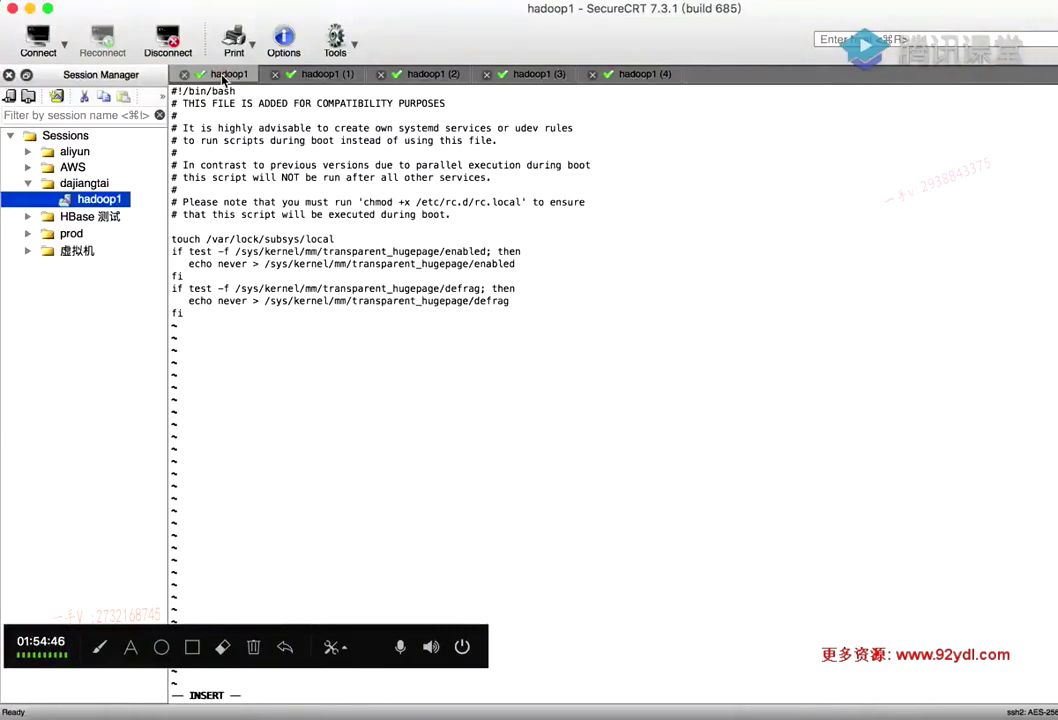
key(Escape)
text(:wq)
key(Return)
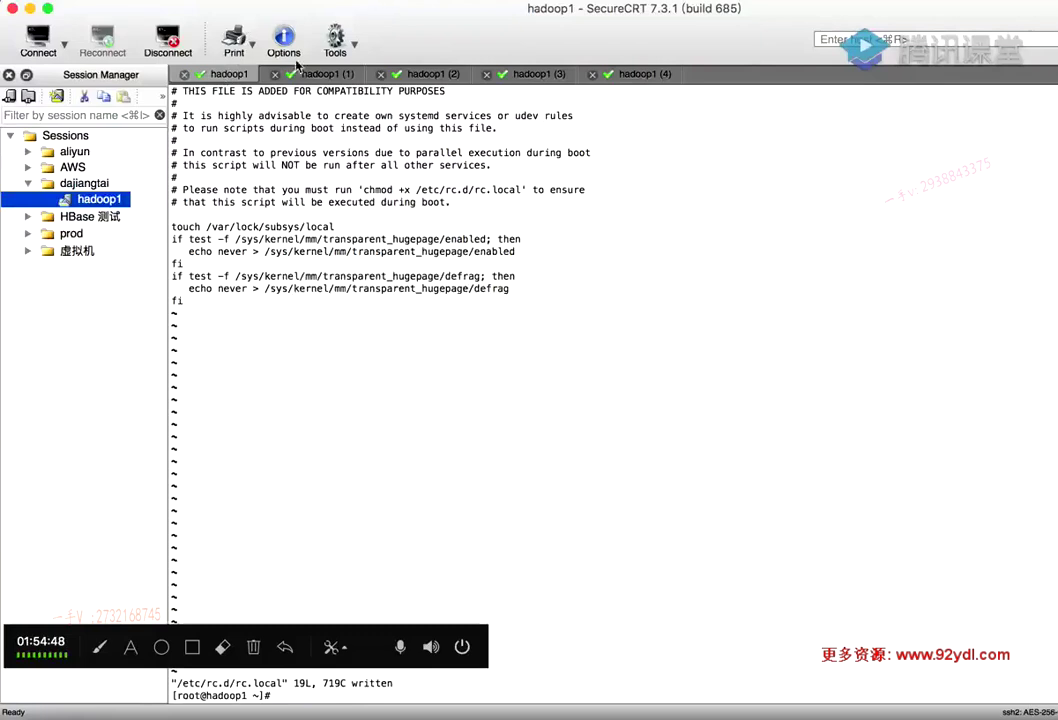
On hadoop2, jump to the file end, paste the hugepage if-blocks and save rc.local
click(305, 76)
key(shift+g)
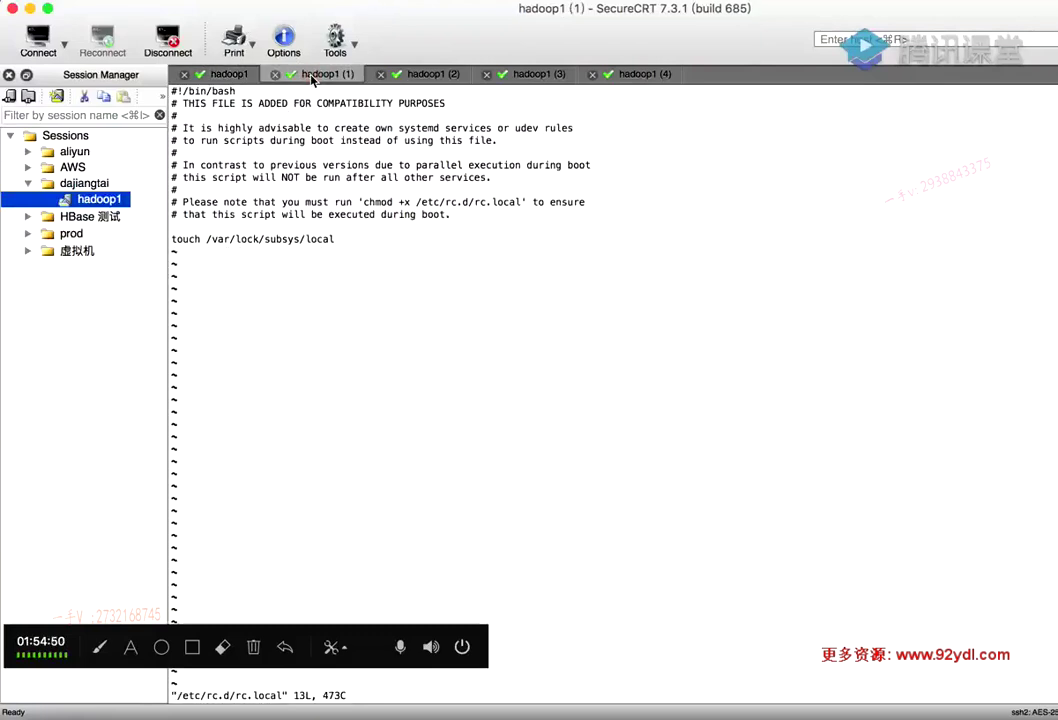
key(o)
key(super+v)
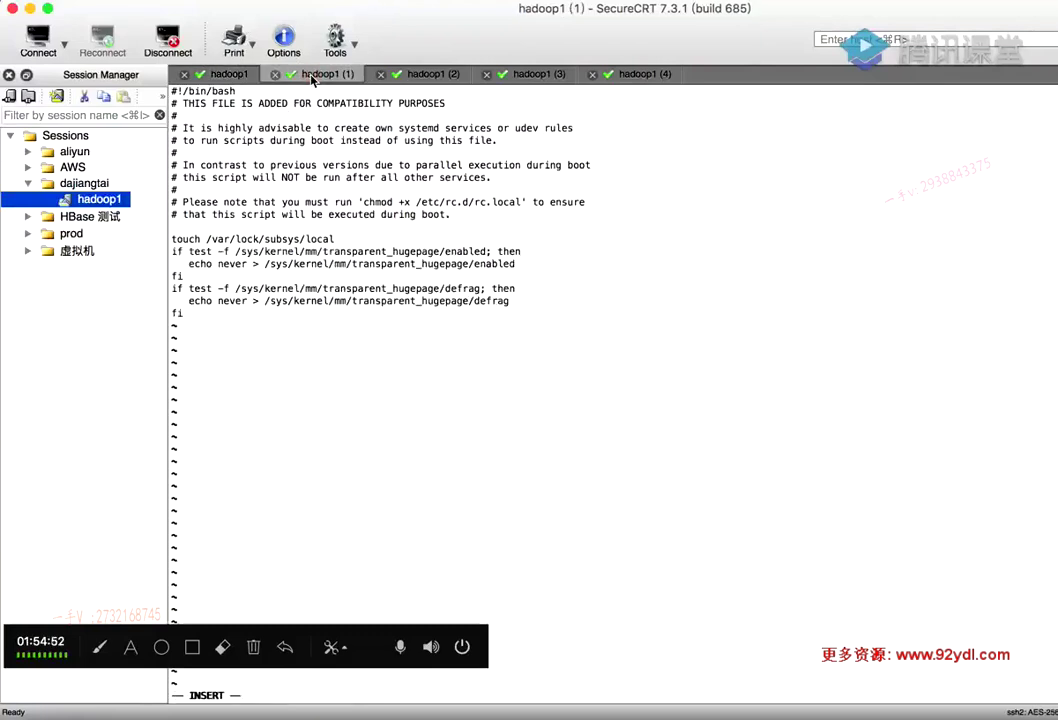
key(Escape)
text(:wq)
key(Return)
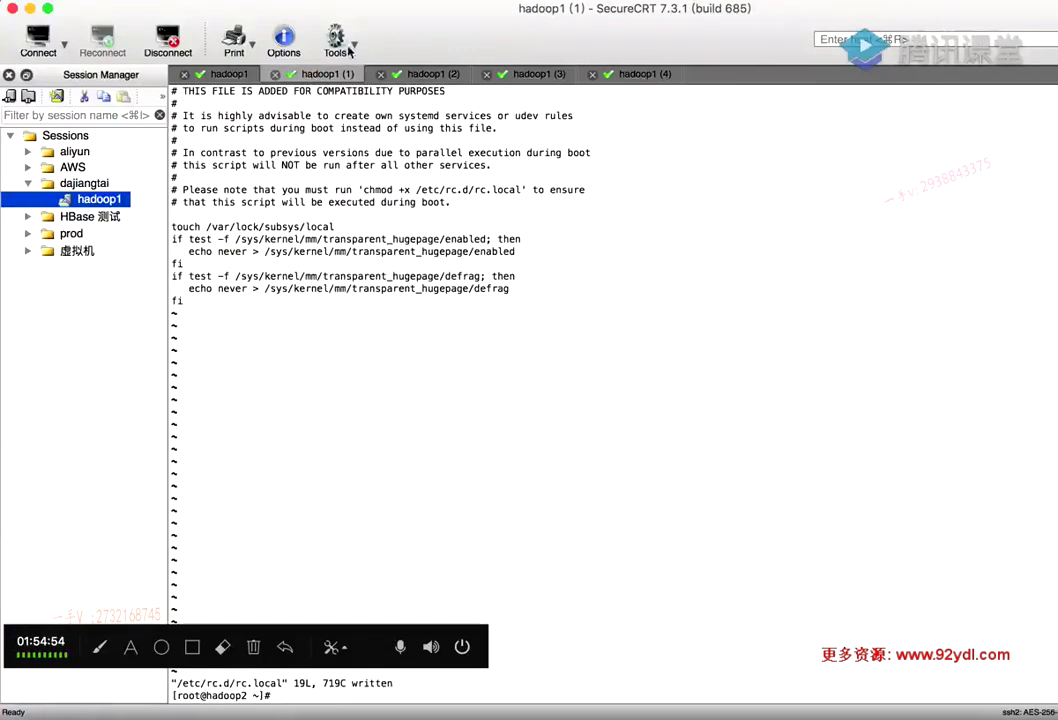
On hadoop3, move to the touch line, paste the hugepage if-blocks and save rc.local
click(415, 75)
key(j)
key(j)
key(j)
key(j)
key(j)
key(j)
key(j)
key(j)
key(j)
key(j)
key(j)
key(j)
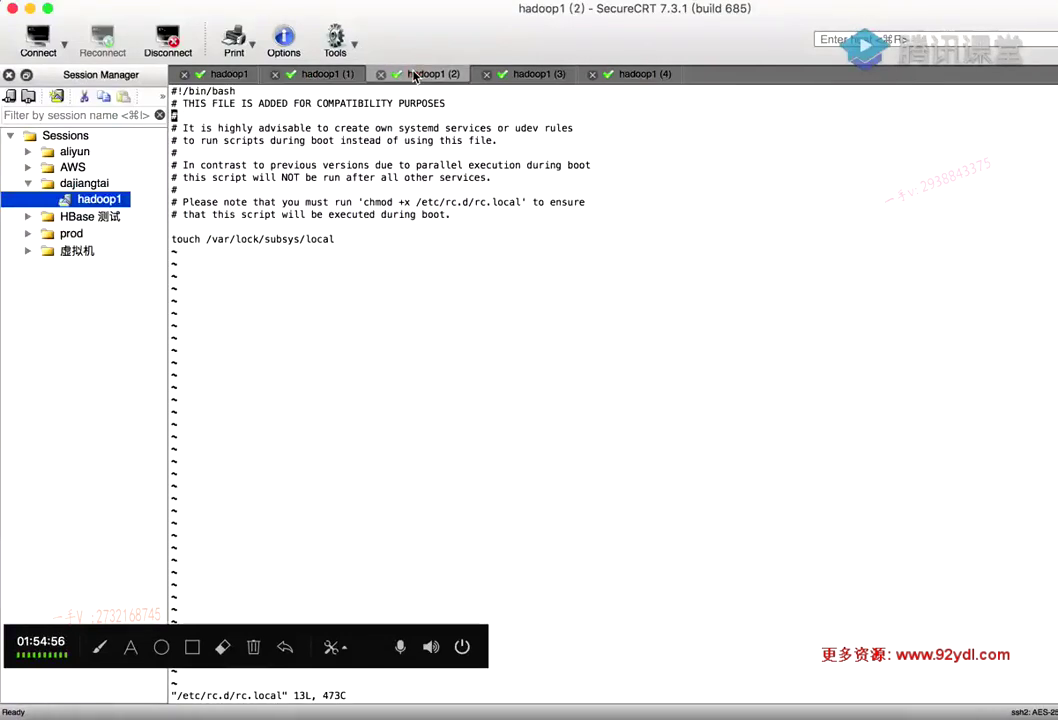
key(o)
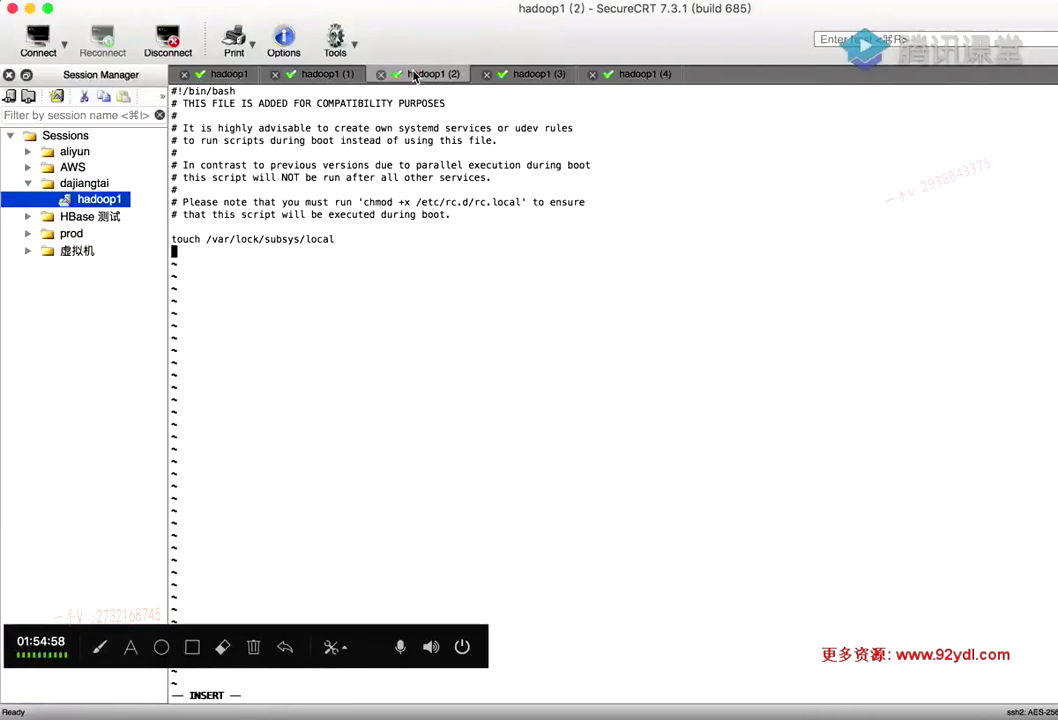
key(super+v)
key(Escape)
text(:wq)
key(Return)
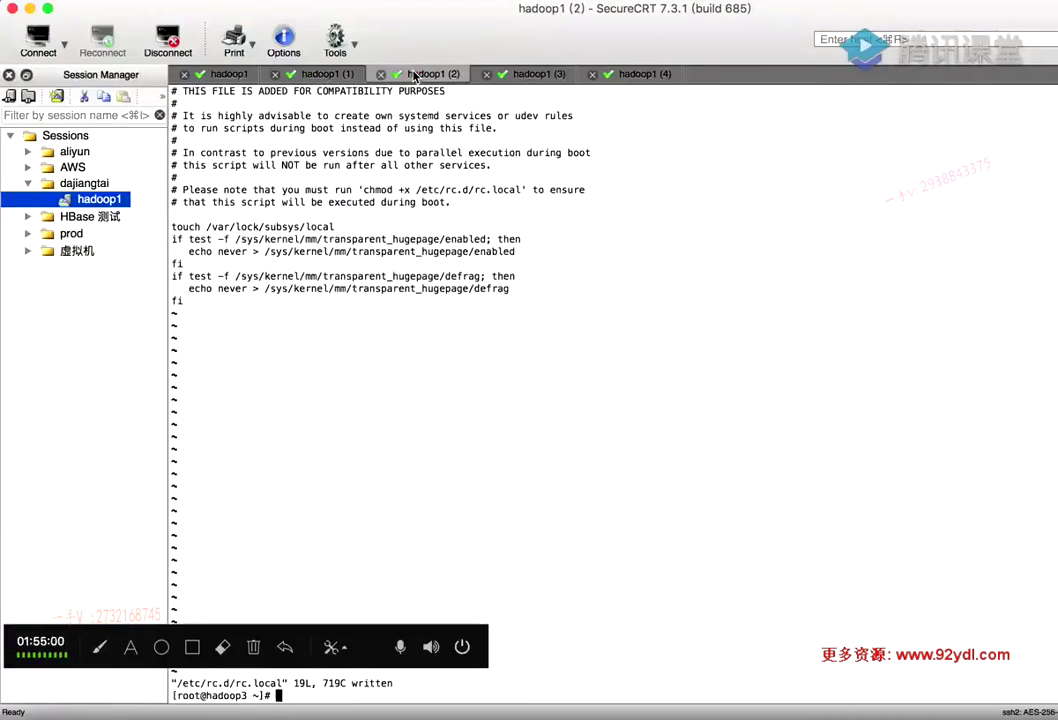
On hadoop4, paste the hugepage if-blocks below the touch line and save rc.local
click(527, 76)
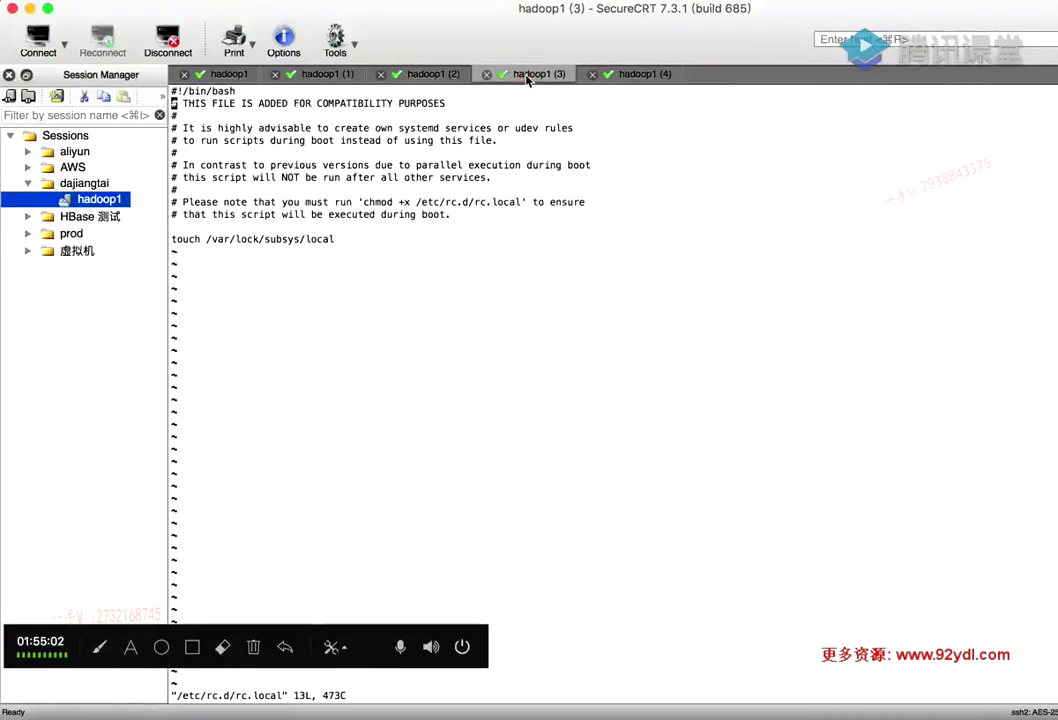
key(o)
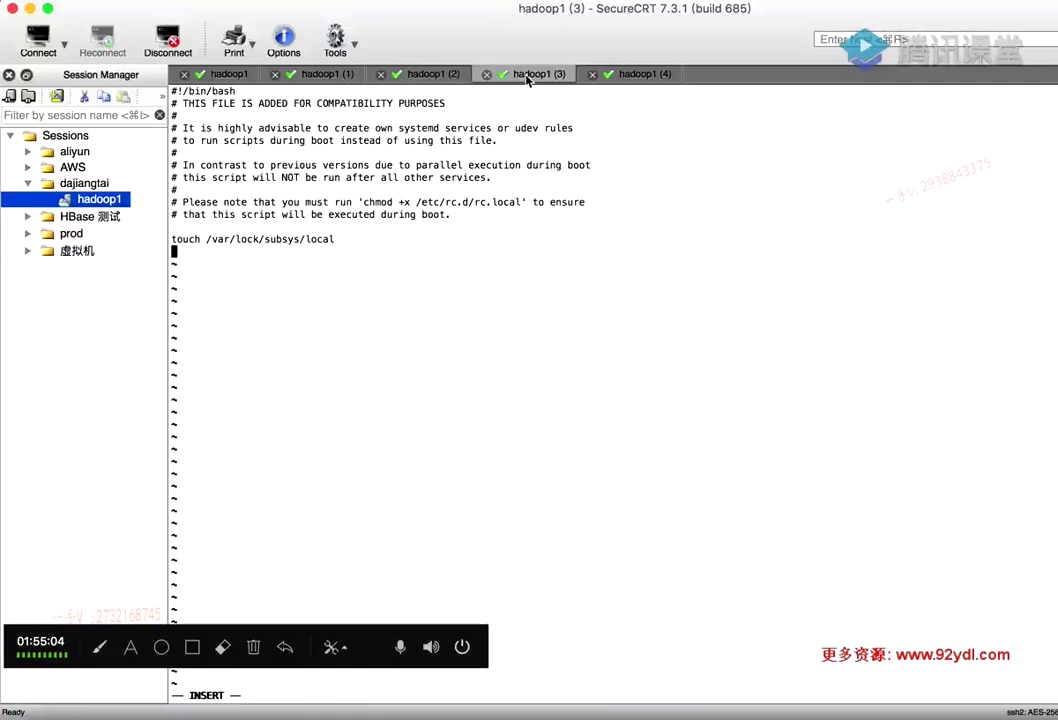
key(super+v)
key(Escape)
text(:wq)
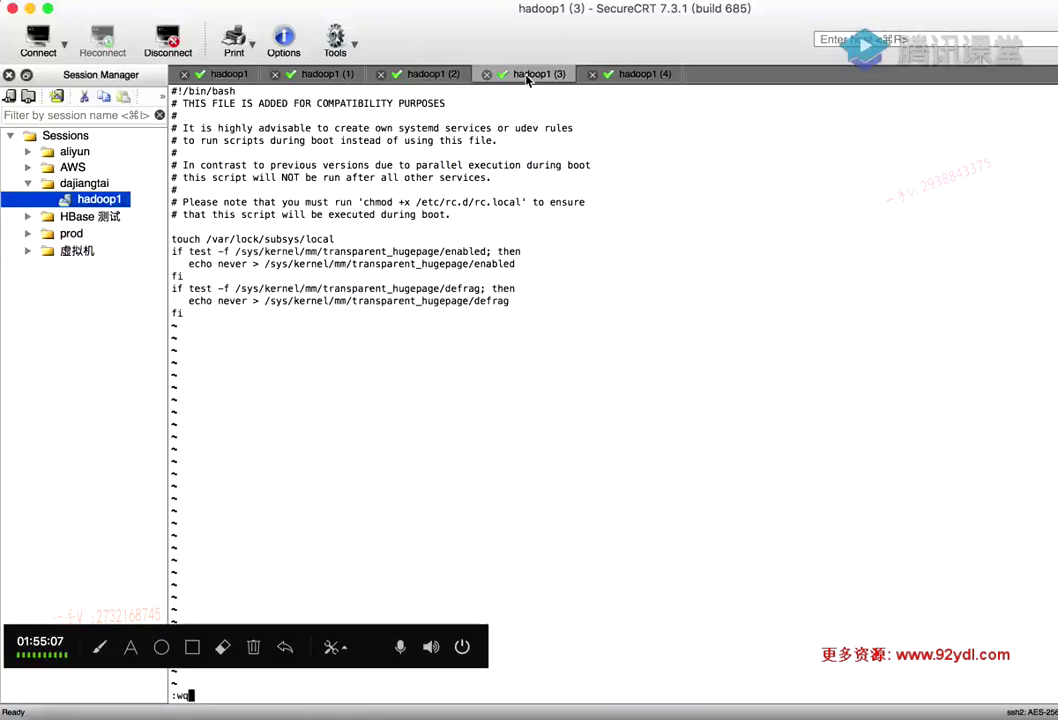
key(Return)
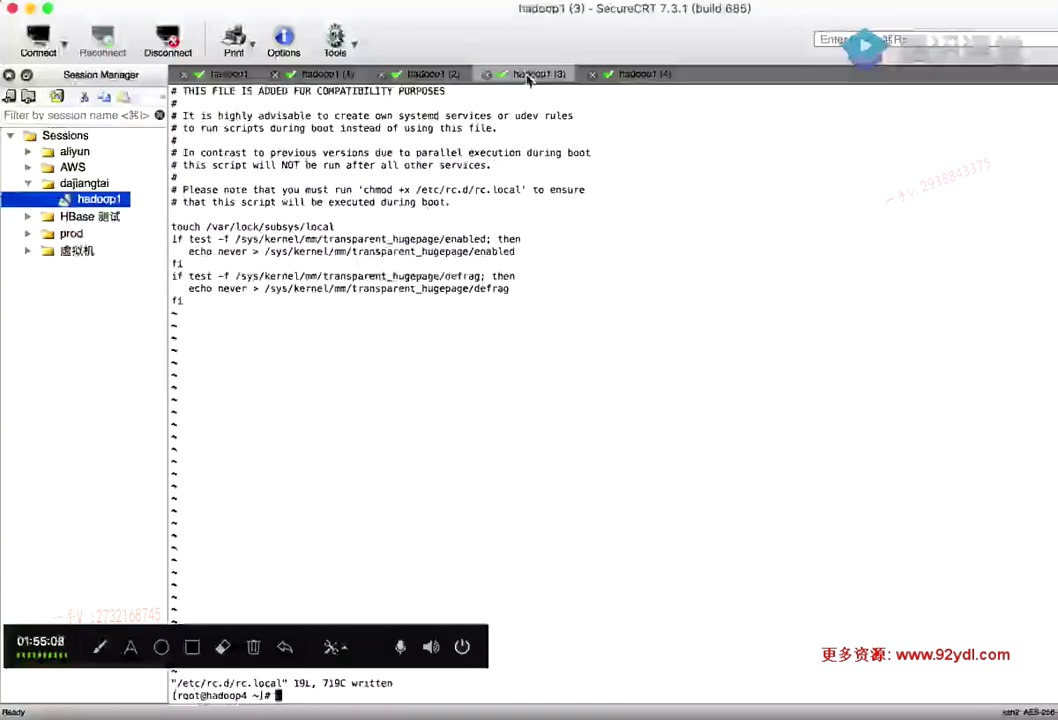
Select the chmod +x /etc/rc.d/rc.local line in the install notes
click(215, 74)
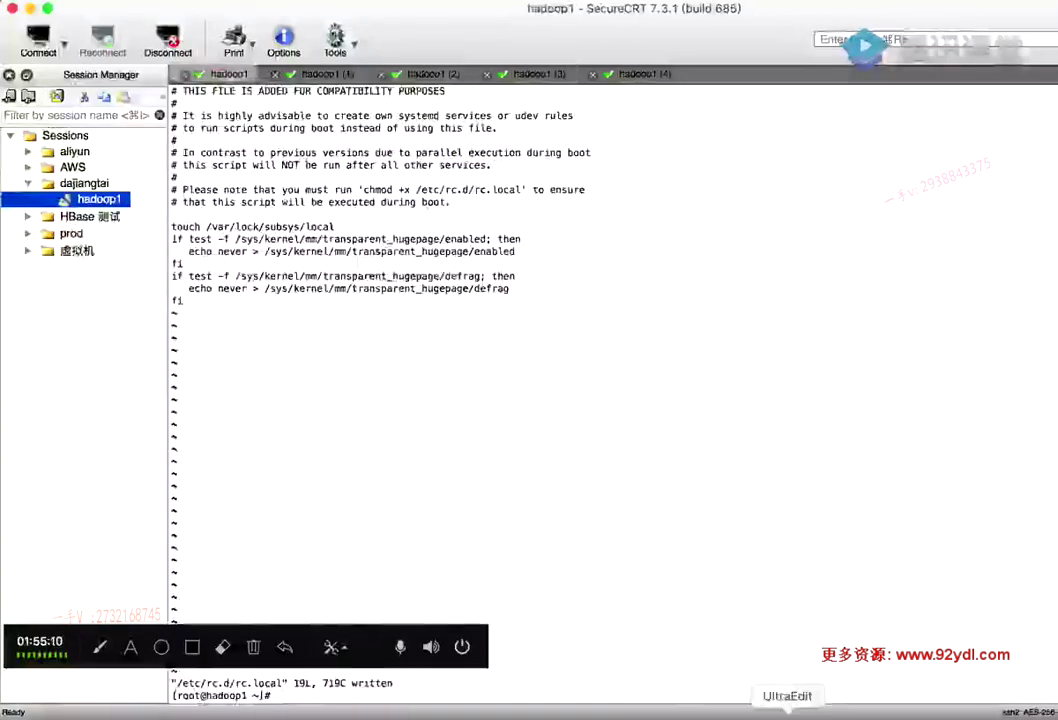
click(978, 705)
drag(217, 360, 369, 365)
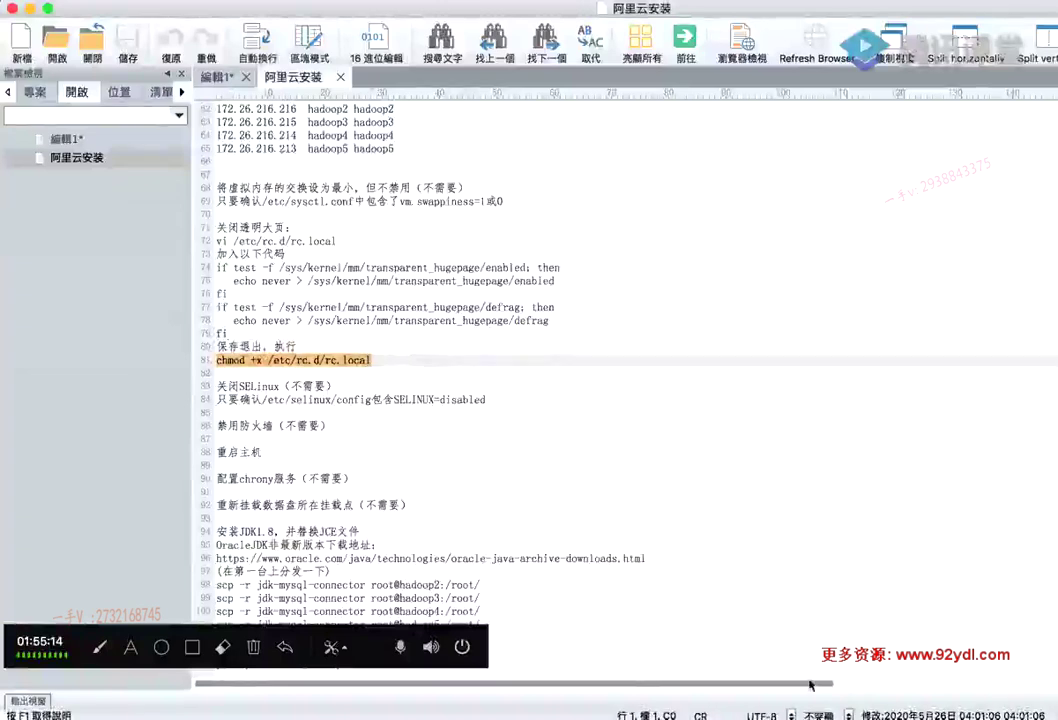
Review the added hugepage lines in hadoop1's /etc/rc.d/rc.local, then save and quit with :wq
click(874, 708)
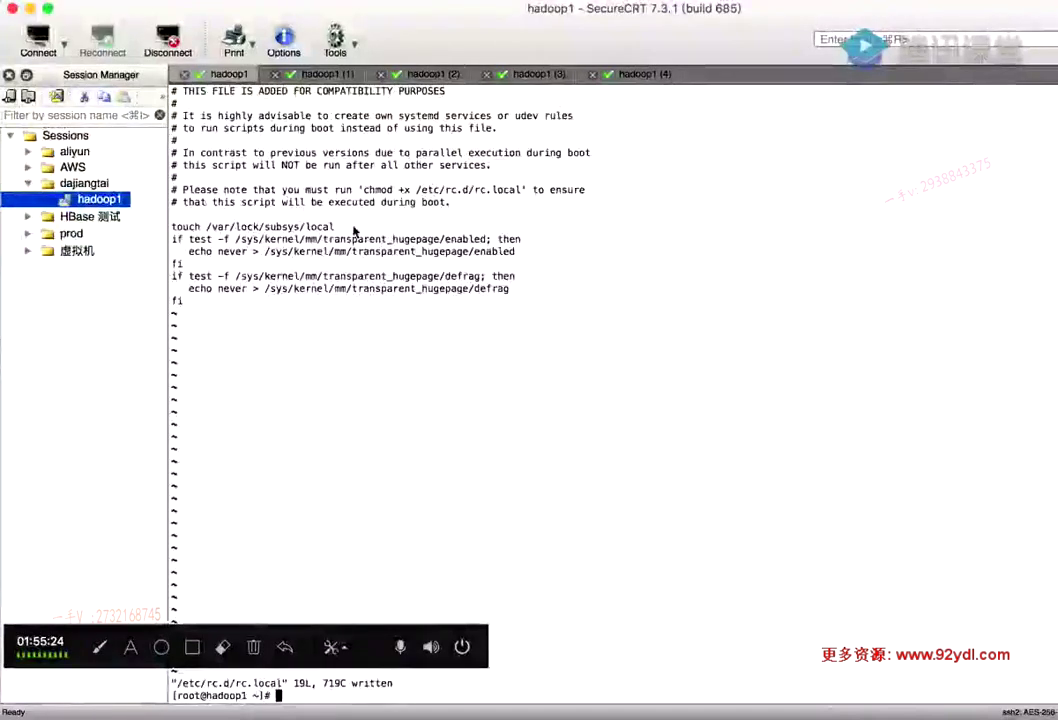
scroll(421, 166, up, 2)
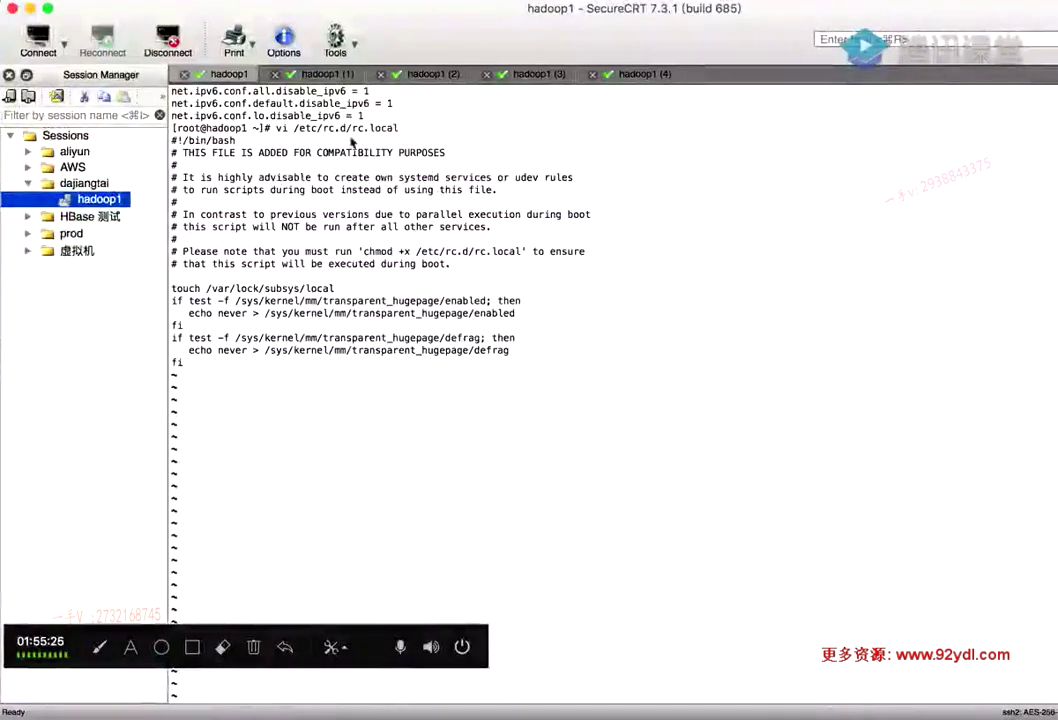
drag(400, 129, 296, 132)
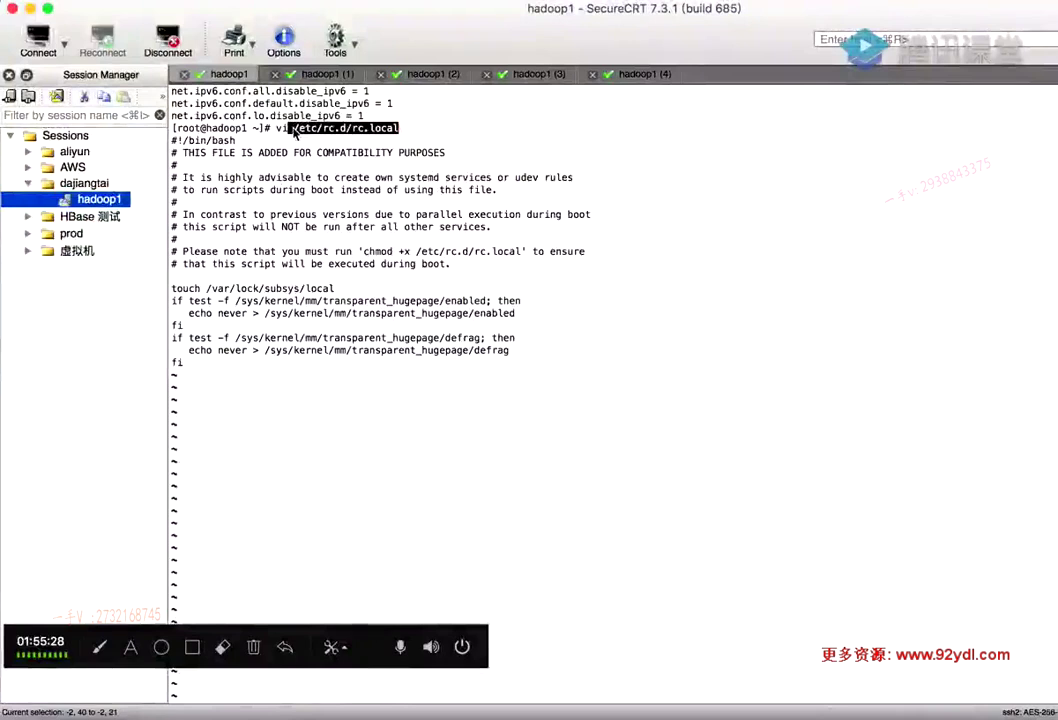
click(401, 128)
drag(198, 366, 170, 288)
key(super+c)
click(436, 325)
text(:wq)
key(Return)
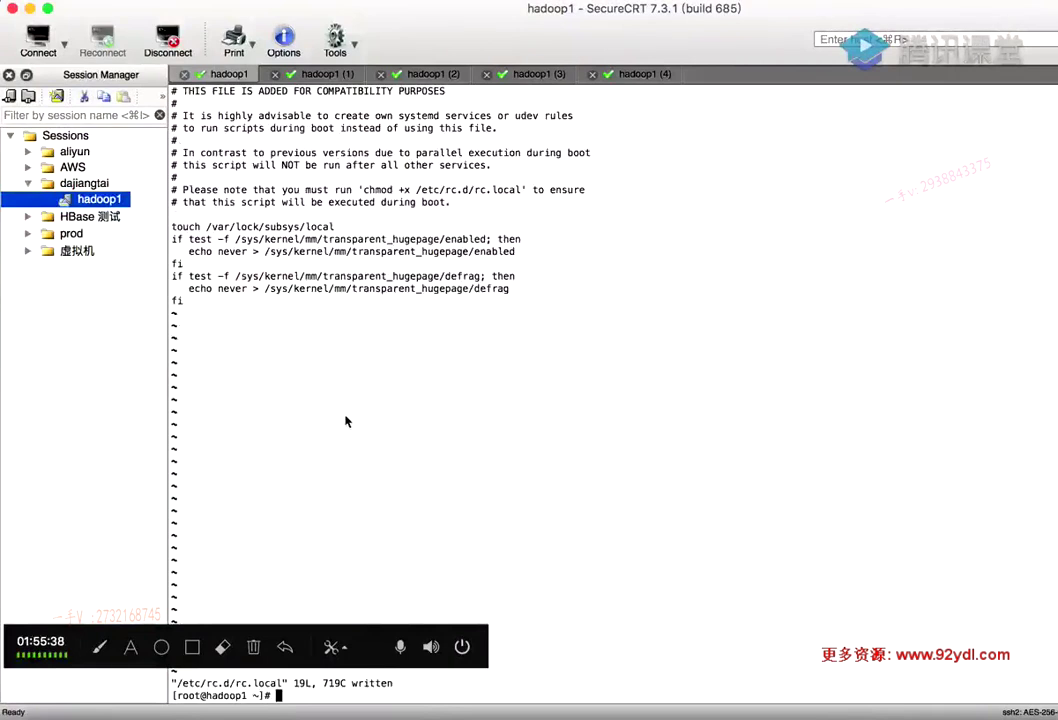
Reselect the chmod line 81 in the notes, then paste the hugepage commands at hadoop1's prompt
click(784, 712)
click(390, 359)
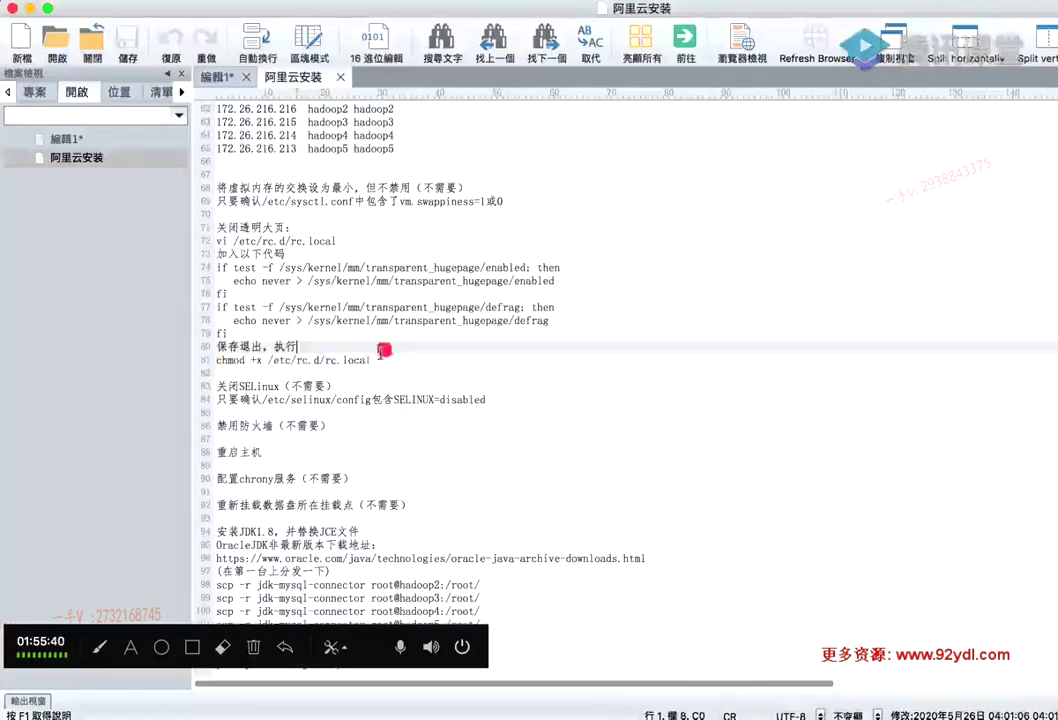
drag(390, 359, 207, 357)
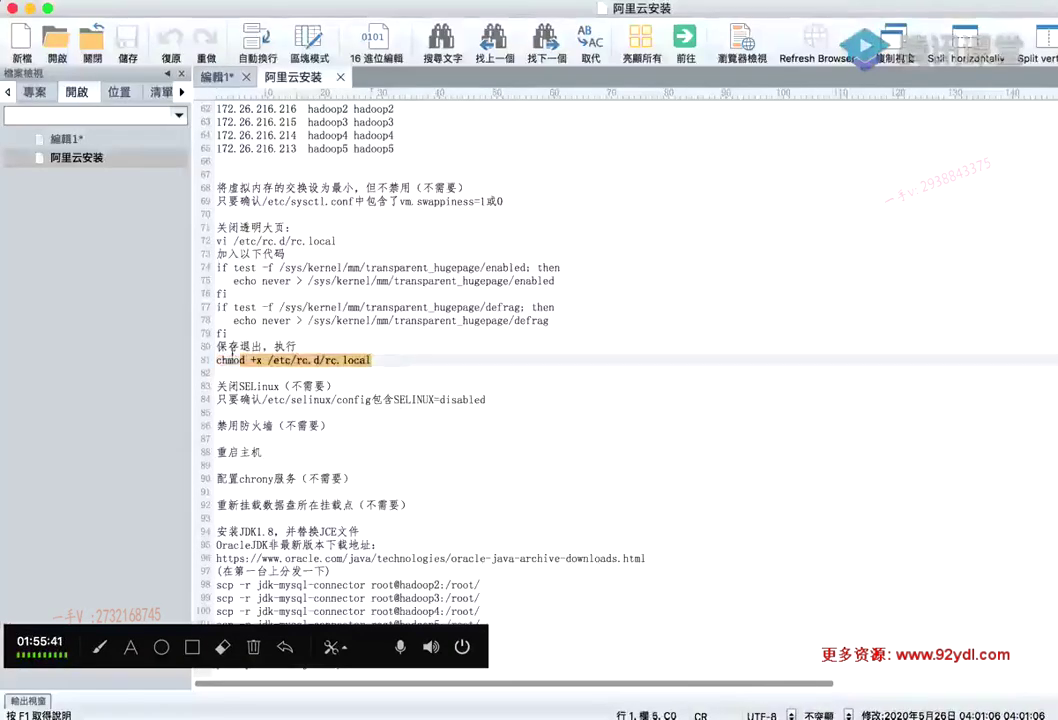
click(400, 357)
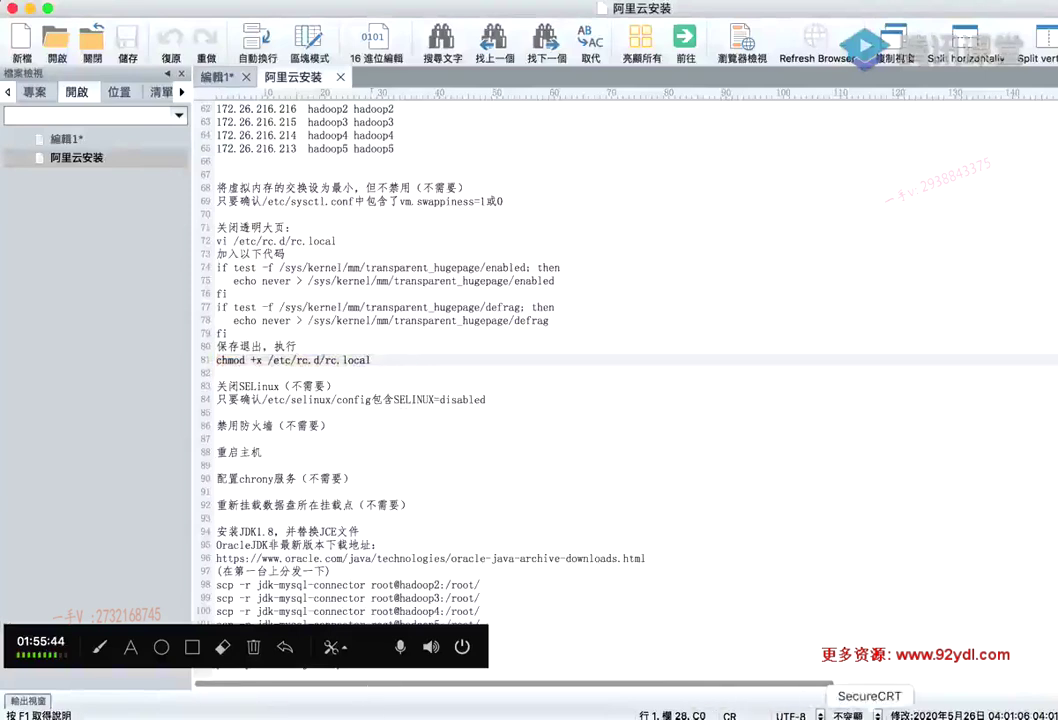
click(956, 712)
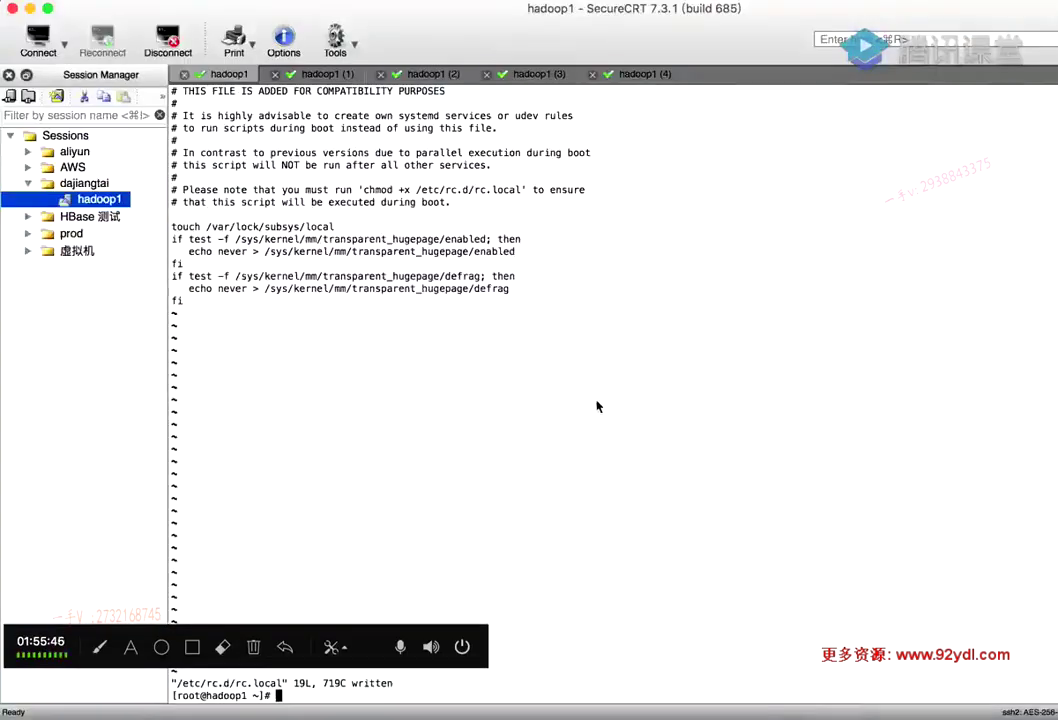
key(super+v)
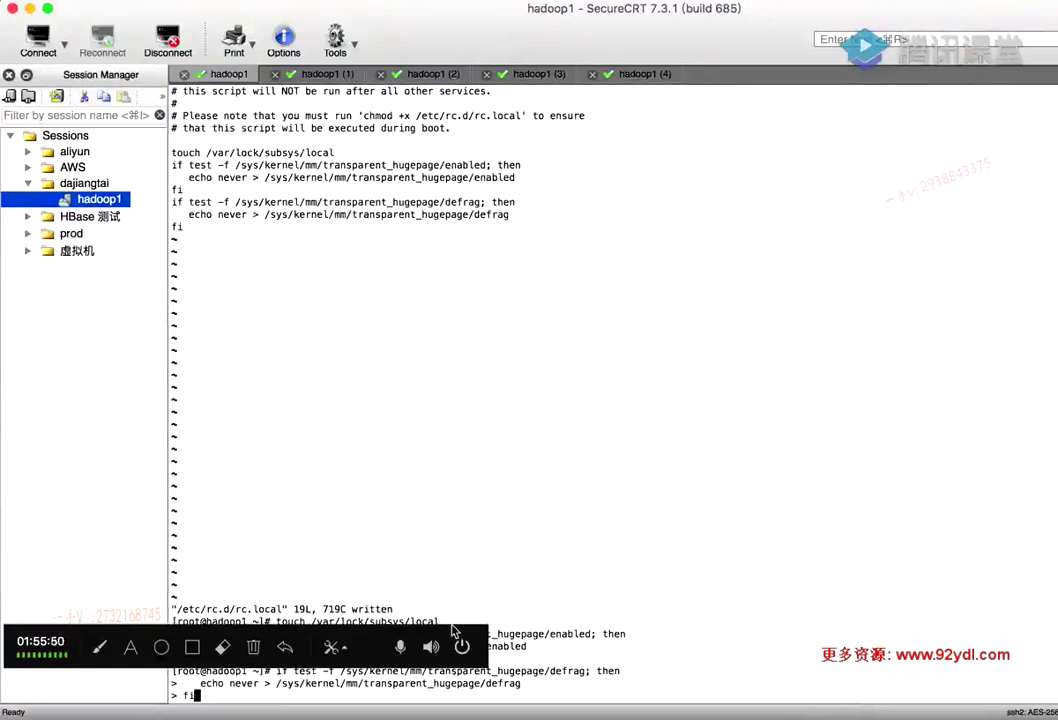
Fix the pasted block's final fi line with a ';' and submit it on hadoop1
key(Up)
key(Down)
key(BackSpace)
text(;)
key(Return)
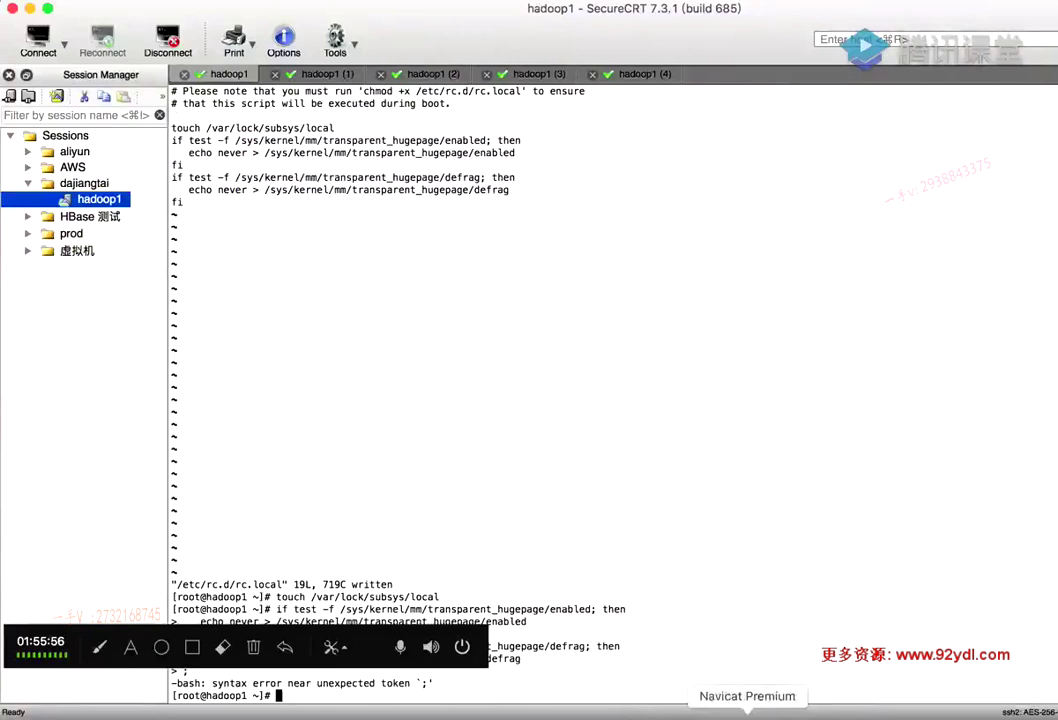
Copy chmod +x /etc/rc.d/rc.local from the notes and paste it on hadoop1
click(786, 712)
drag(381, 357, 216, 359)
key(super+c)
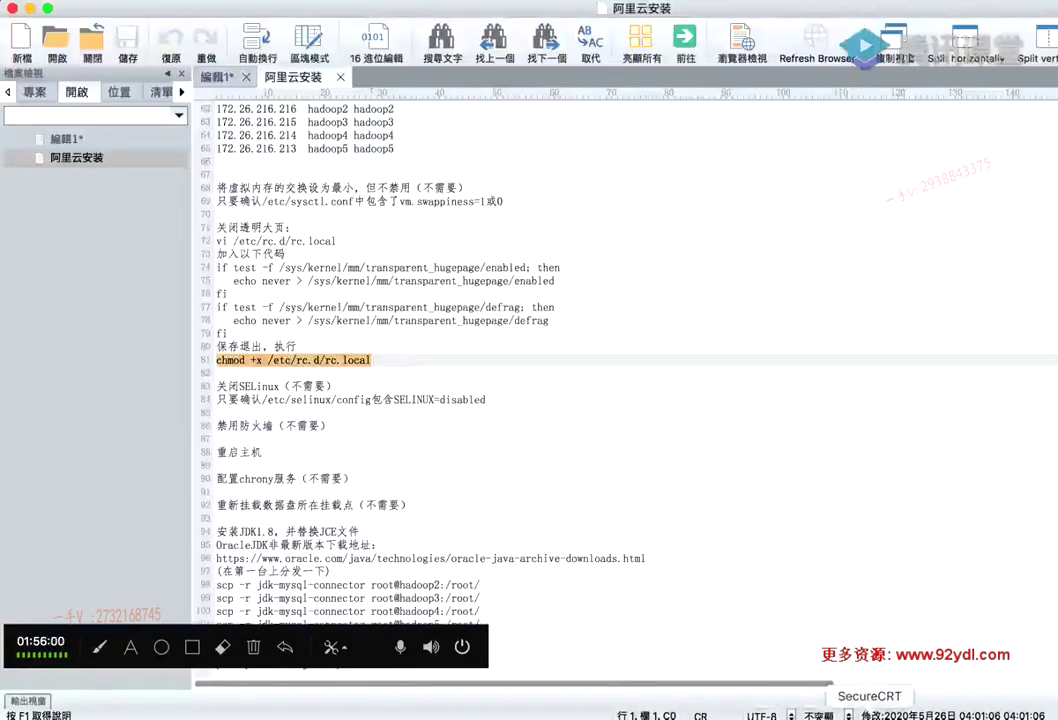
click(796, 712)
key(super+v)
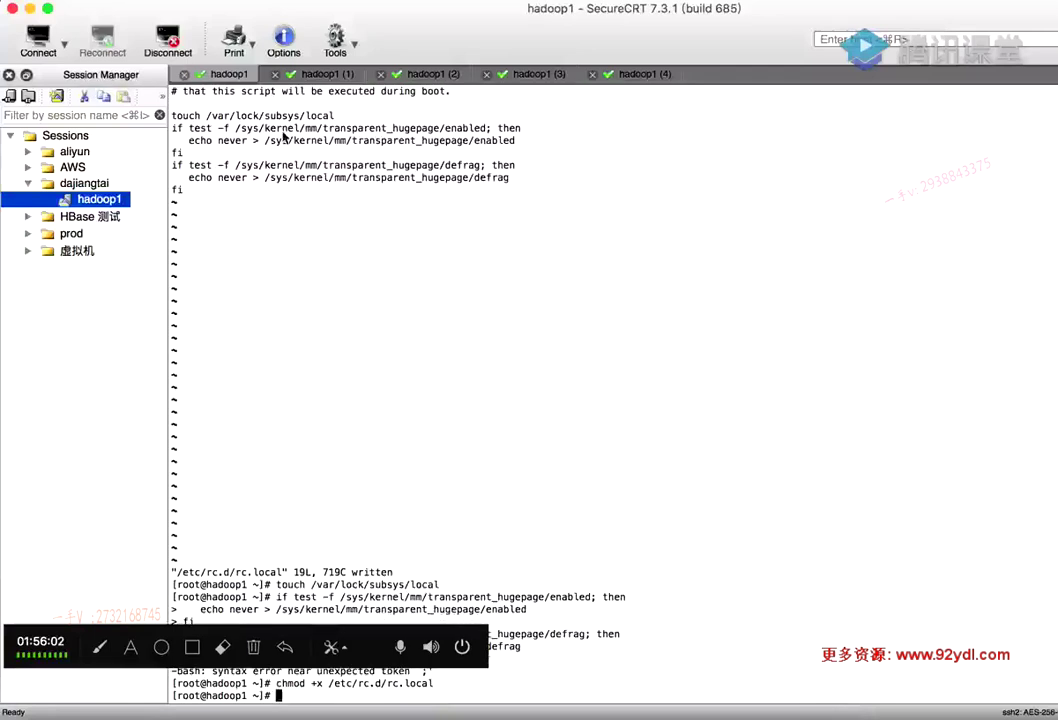
Run chmod +x /etc/rc.d/rc.local on hadoop2, hadoop3, hadoop4 and hadoop5
click(310, 74)
key(super+v)
key(Return)
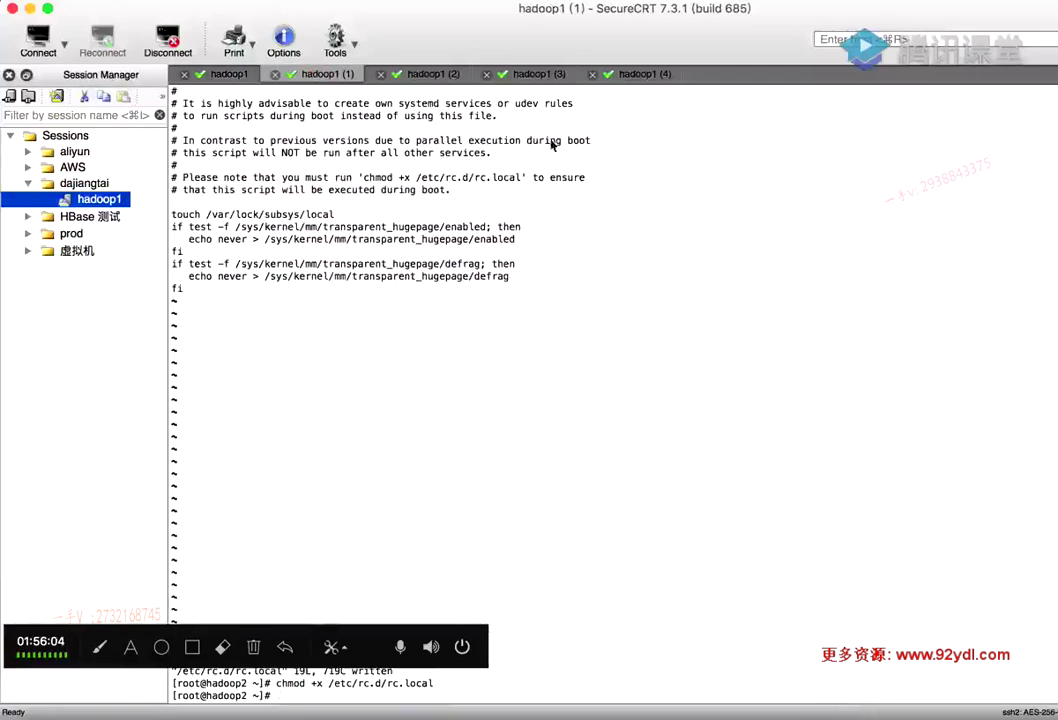
click(433, 74)
key(super+v)
key(Return)
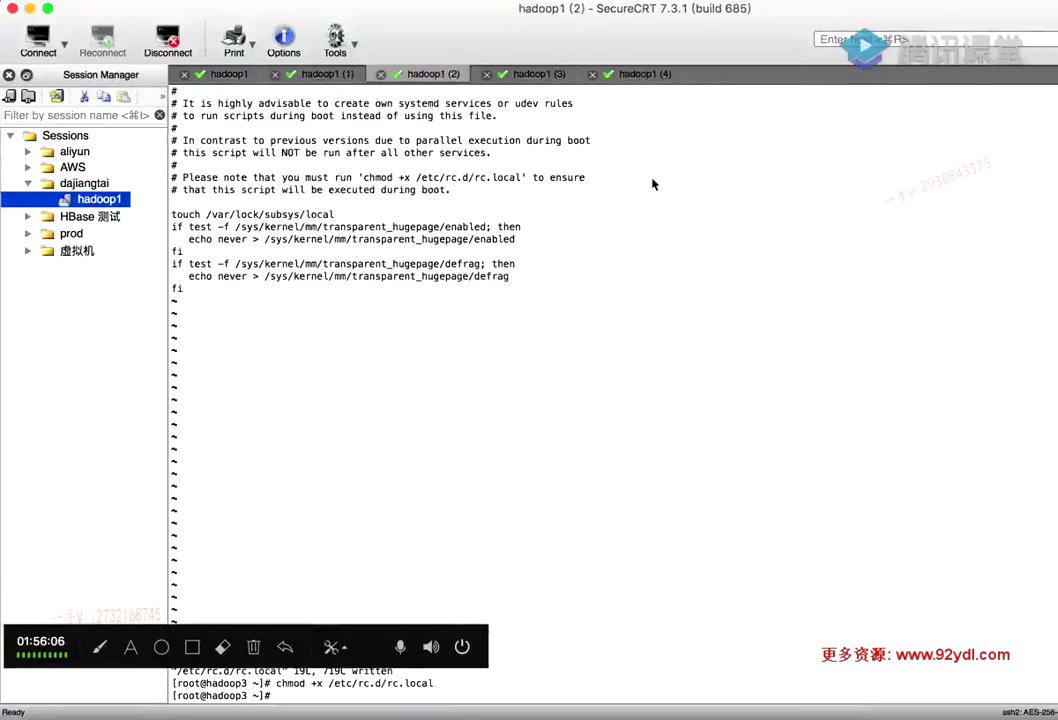
click(534, 76)
key(super+v)
key(Return)
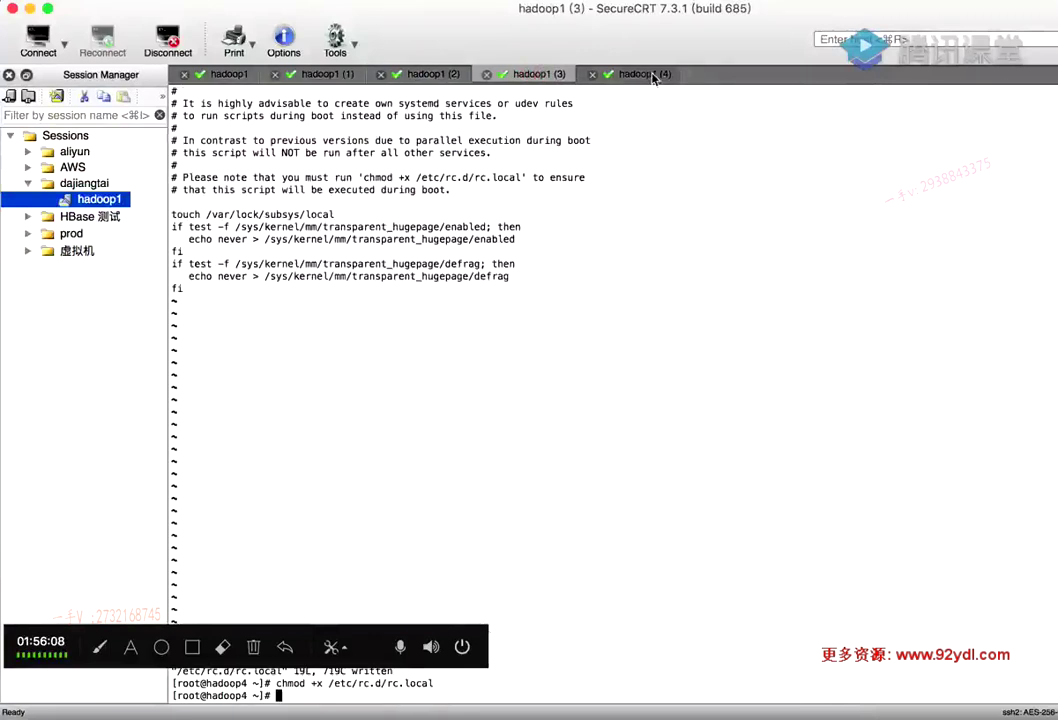
click(645, 75)
key(super+v)
key(Return)
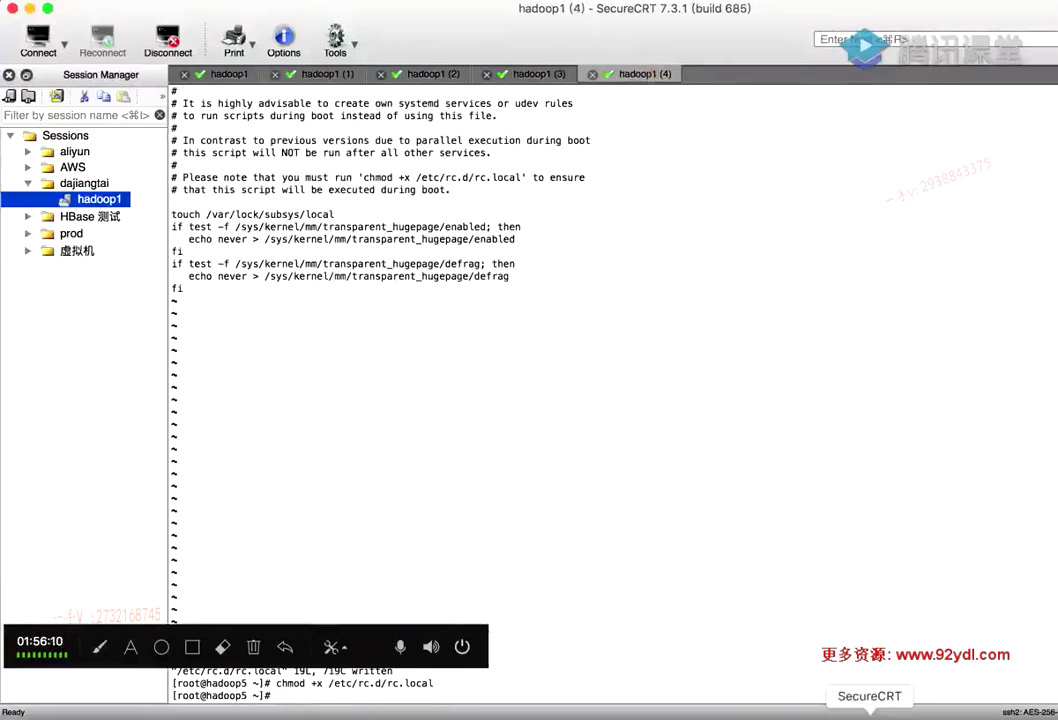
Scroll to slide 39 and copy the /etc/selinux/config path
click(583, 714)
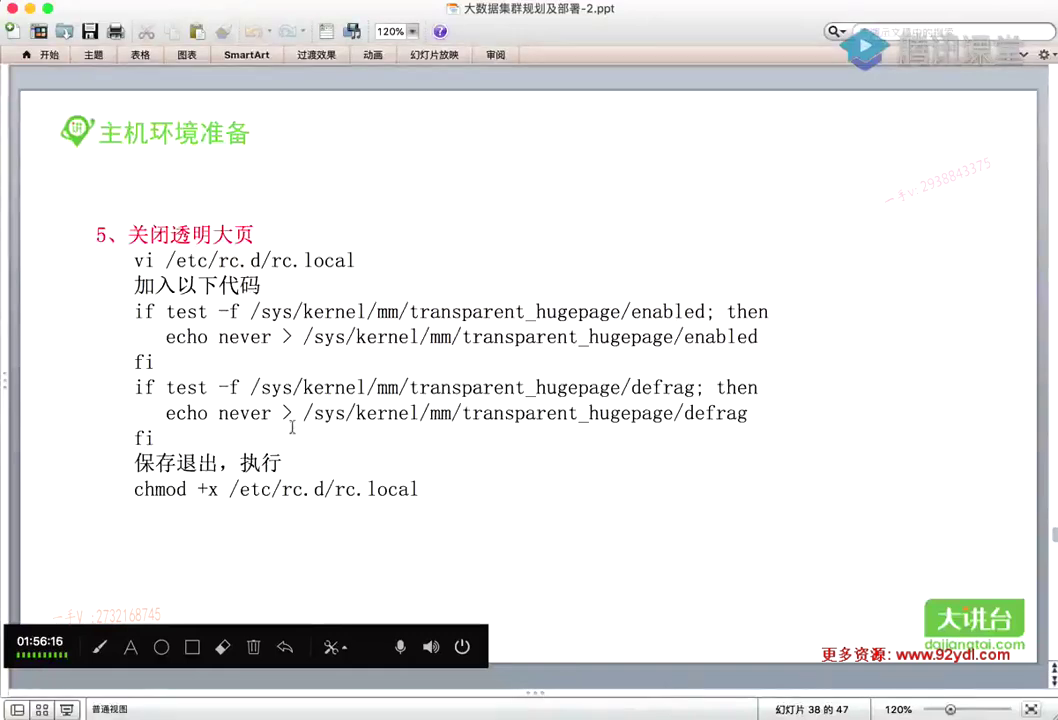
scroll(497, 236, down, 2)
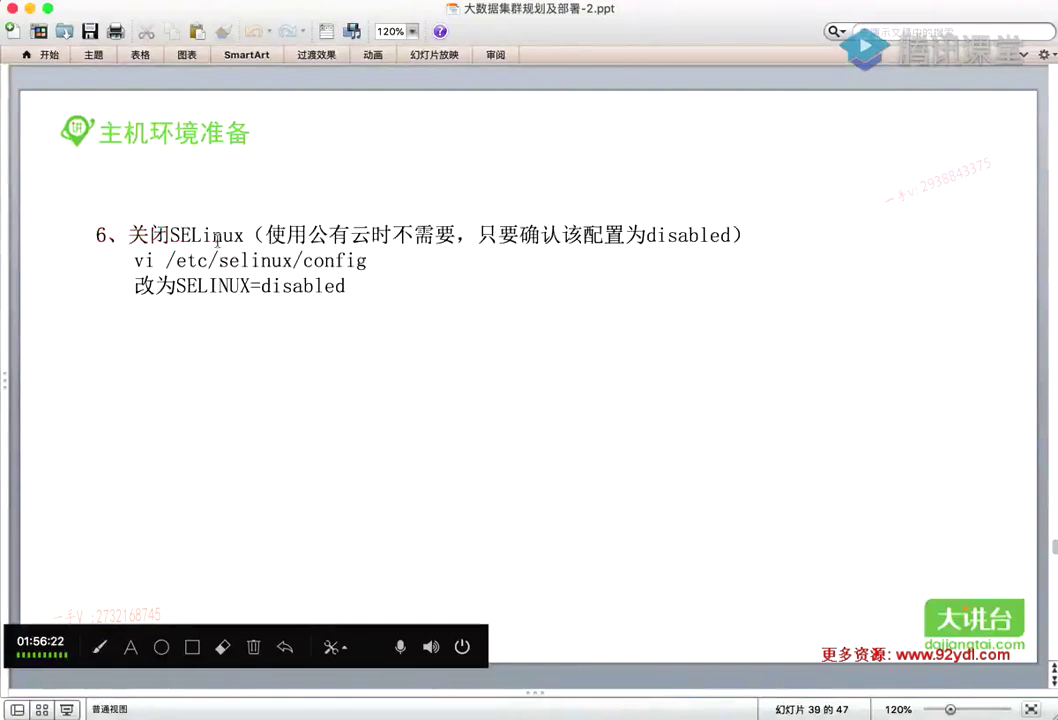
drag(366, 260, 167, 260)
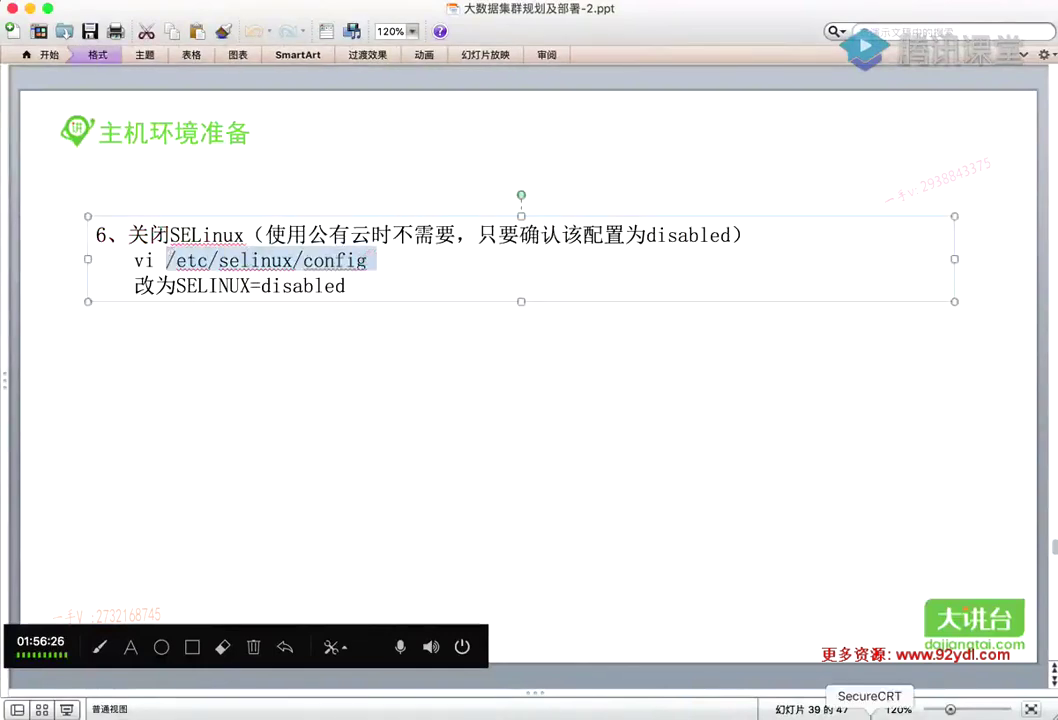
click(870, 712)
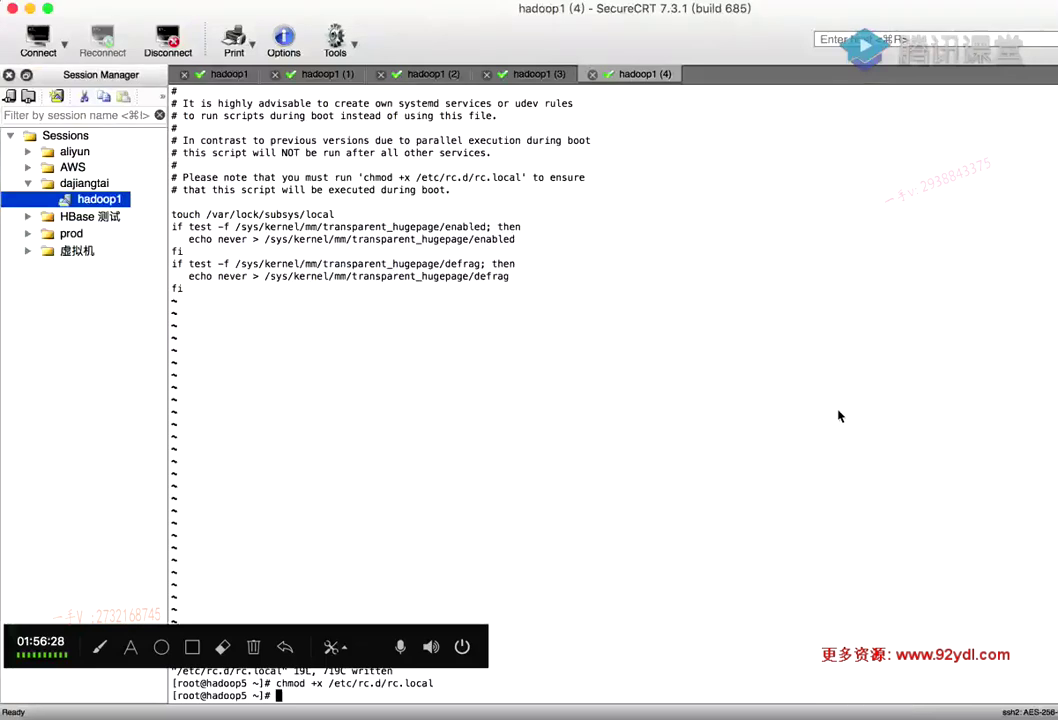
Clear the screen and run cat /etc/selinux/config on hadoop5, checking SELINUX=disabled
key(ctrl+l)
text(cat )
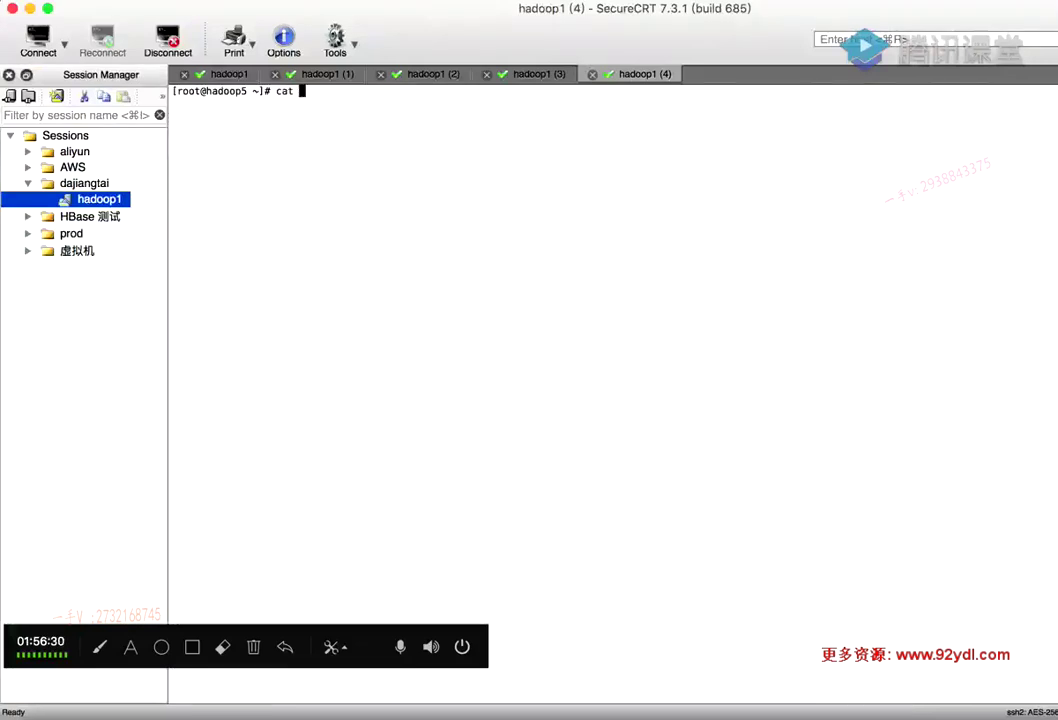
text(/etc/selinux/config)
key(Return)
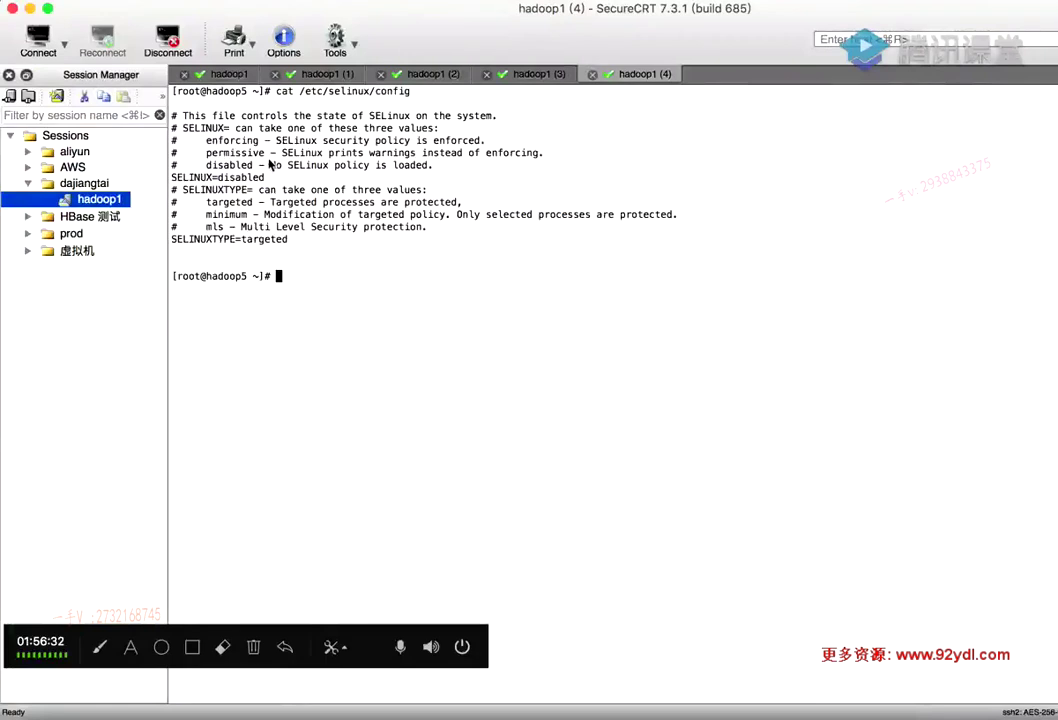
mouse_move(171, 176)
mouse_down()
mouse_move(266, 182)
mouse_move(172, 180)
mouse_up()
click(287, 180)
click(300, 182)
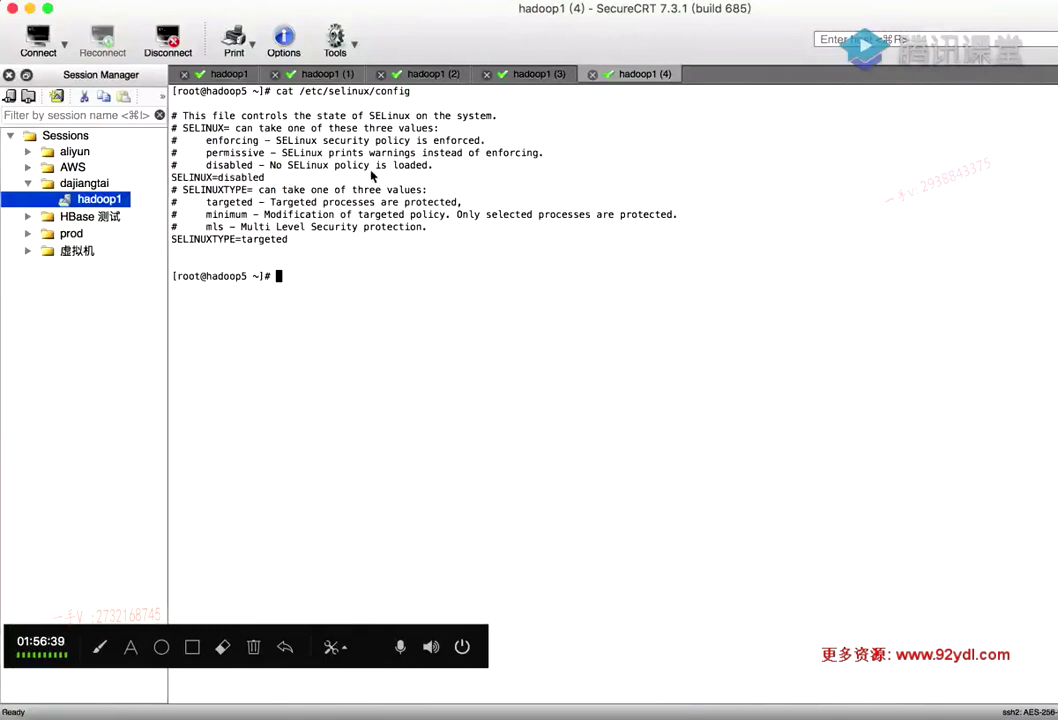
click(252, 76)
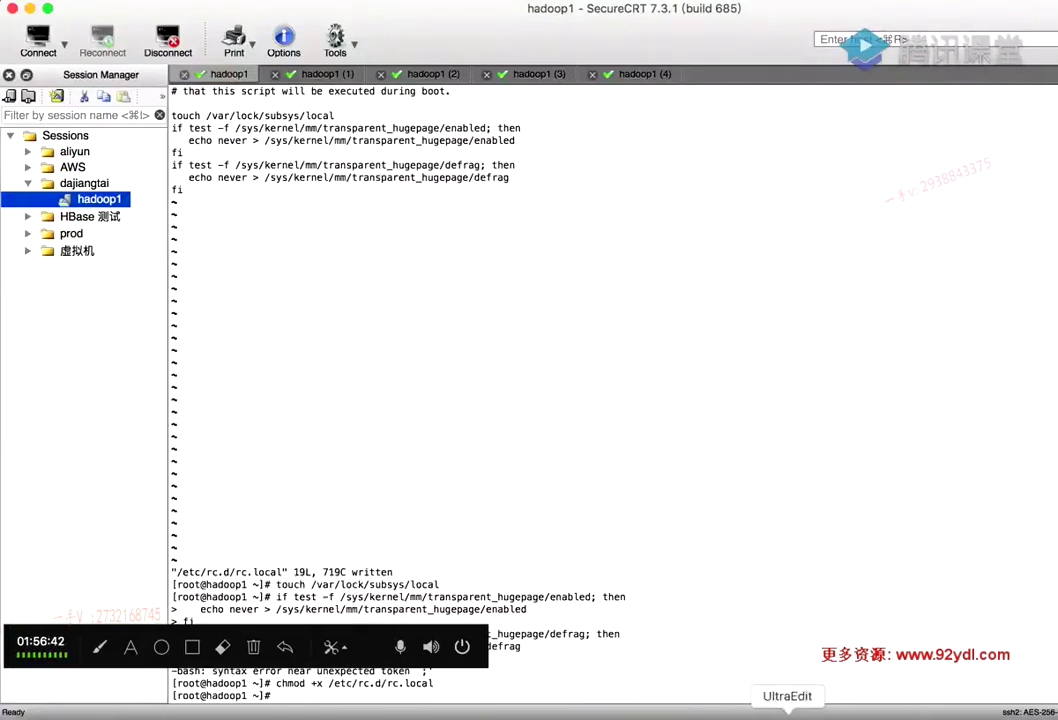
click(605, 714)
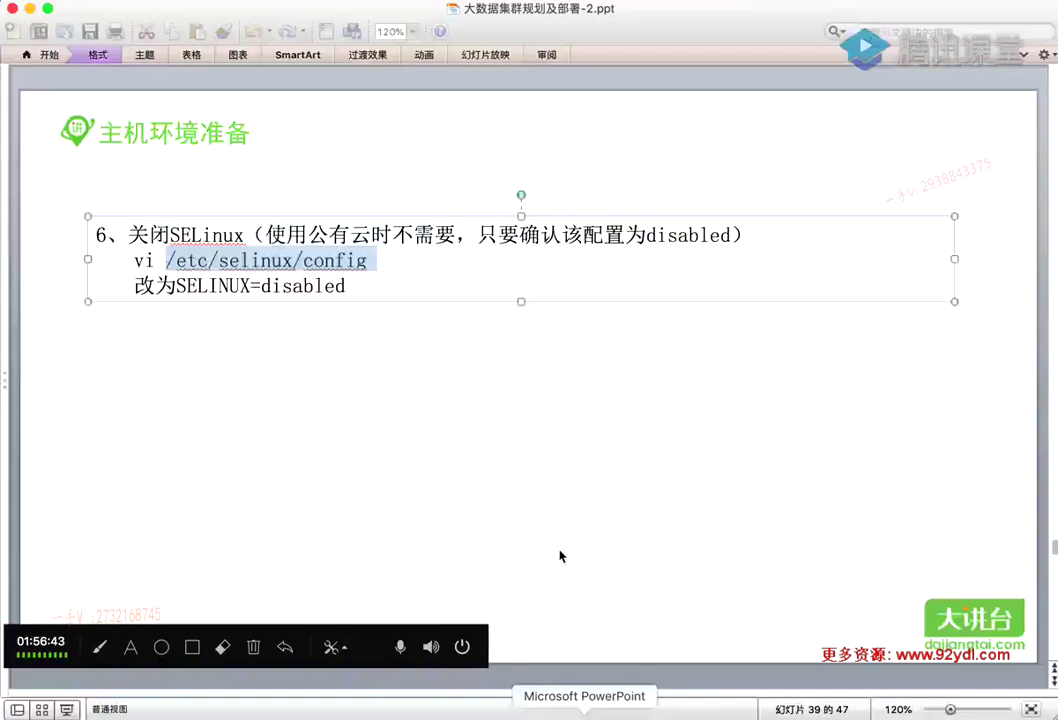
Scroll to slide 40 and copy its systemctl disable firewalld command
click(418, 325)
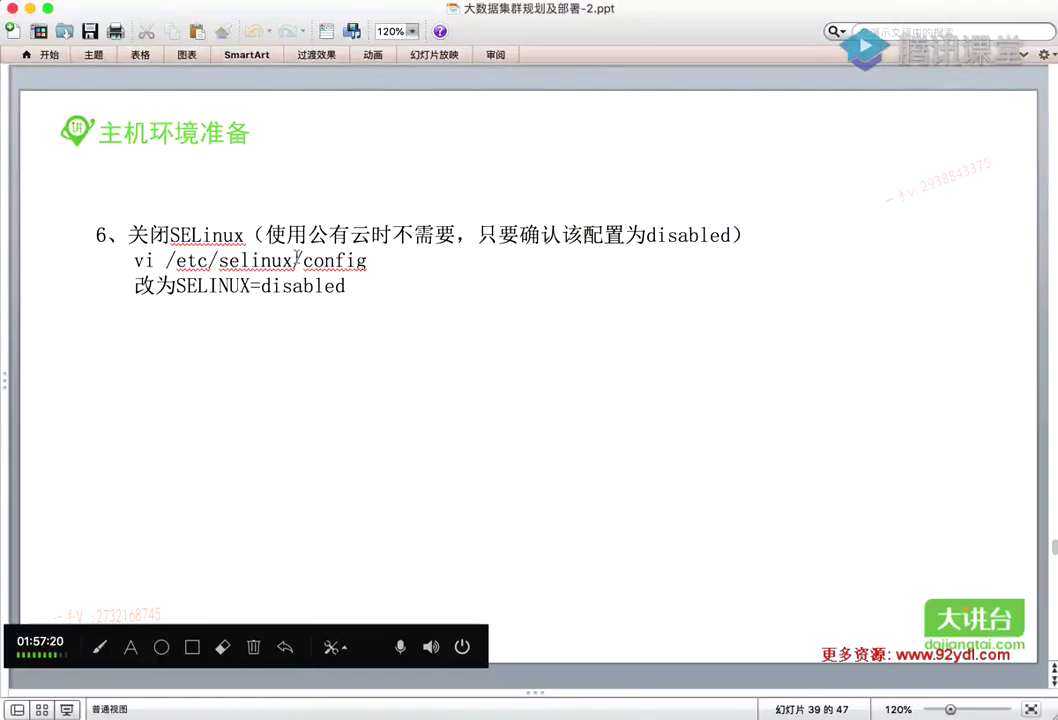
scroll(253, 341, down, 1)
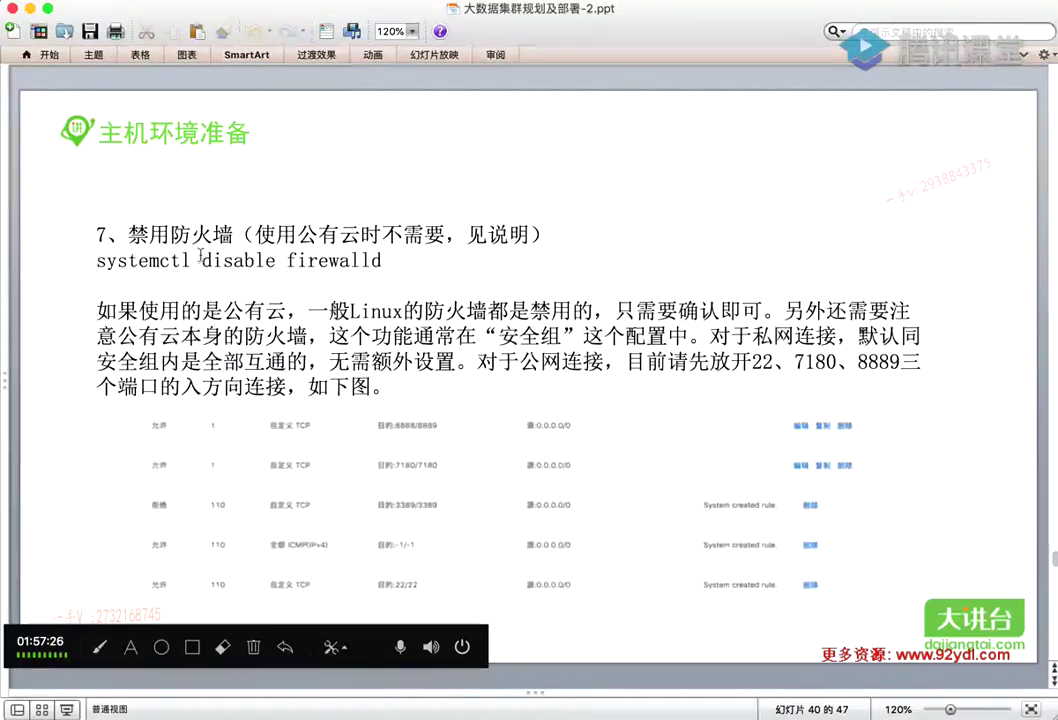
drag(97, 259, 190, 259)
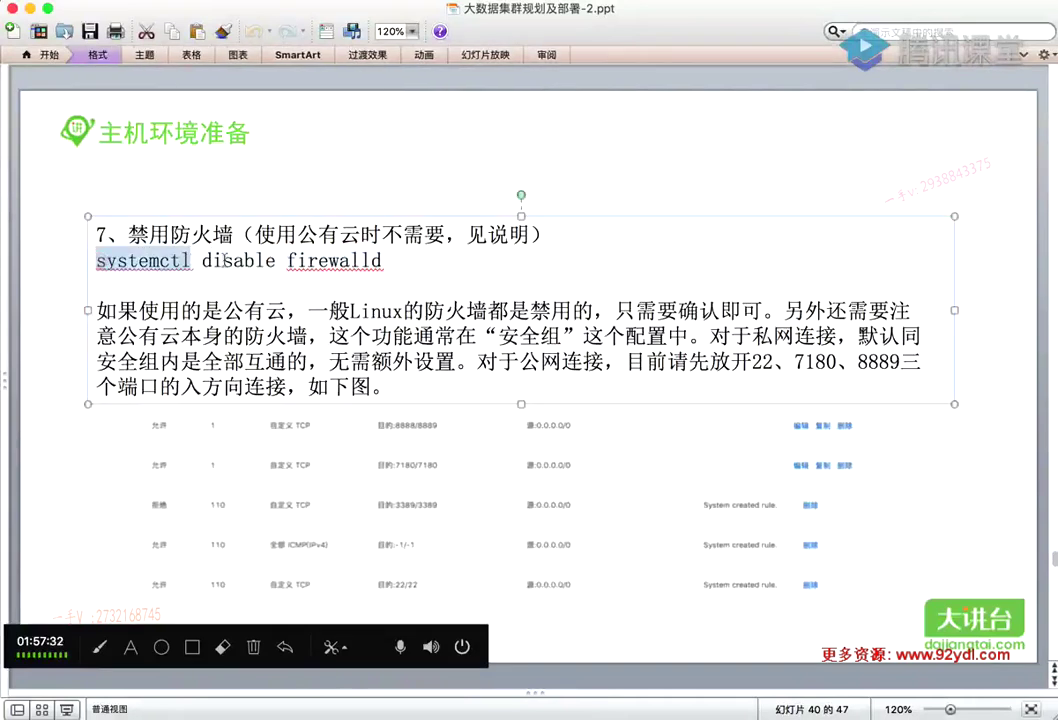
click(870, 712)
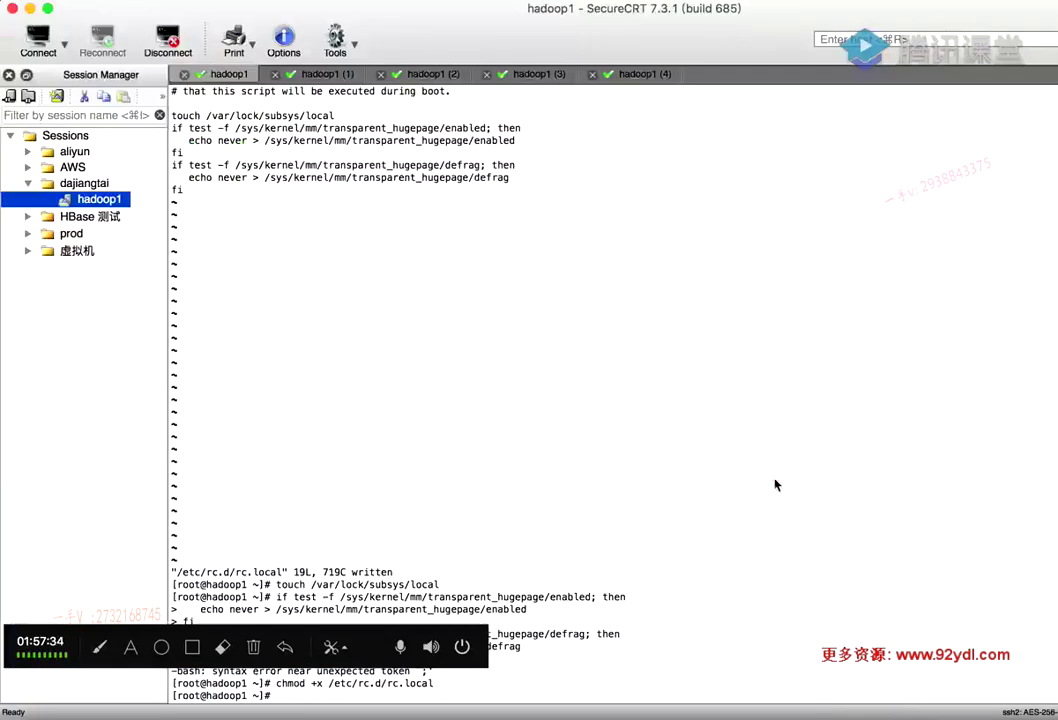
Run systemctl status firewalld on hadoop5 and highlight the command and service description
click(642, 76)
text(systemctl status)
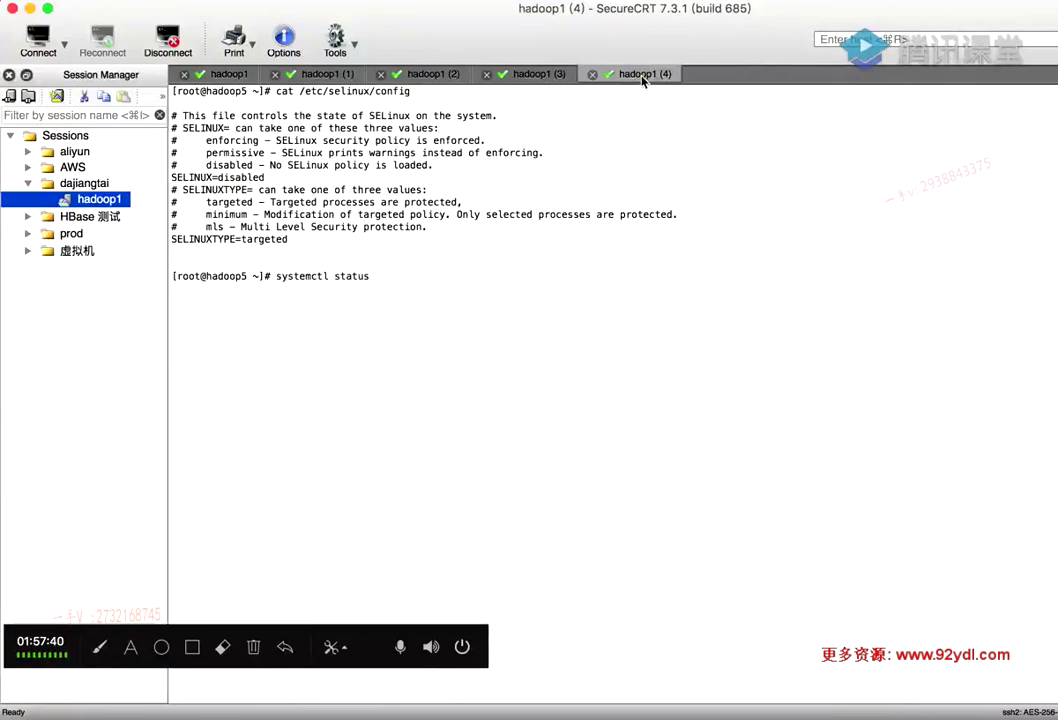
text( firewalld)
key(Return)
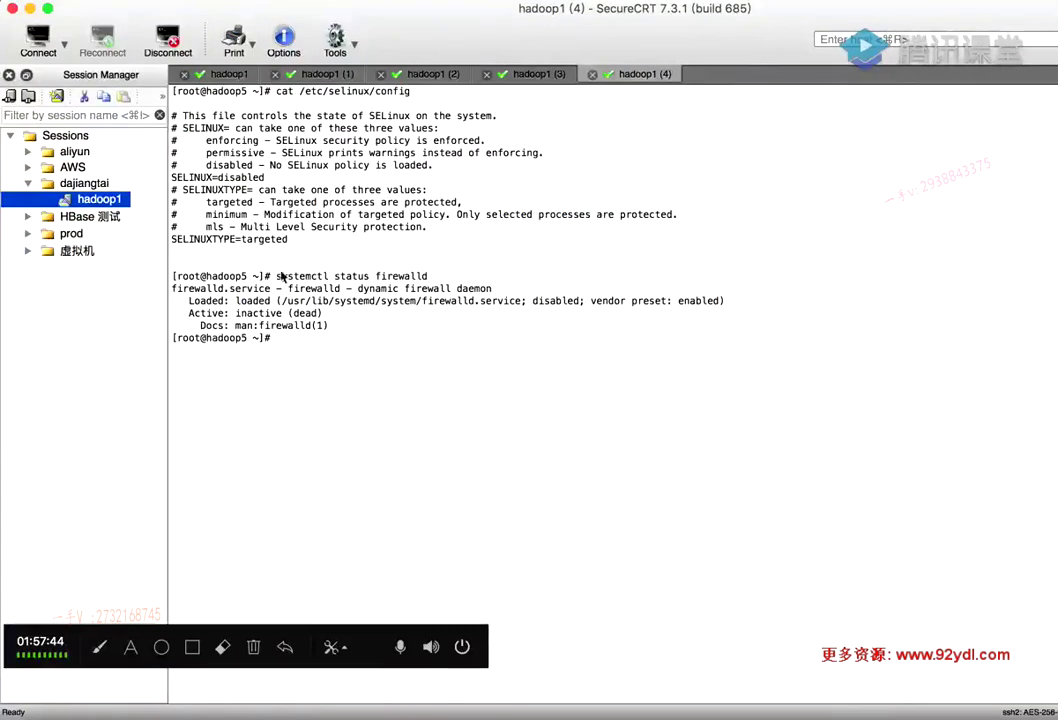
click(279, 278)
drag(279, 278, 422, 277)
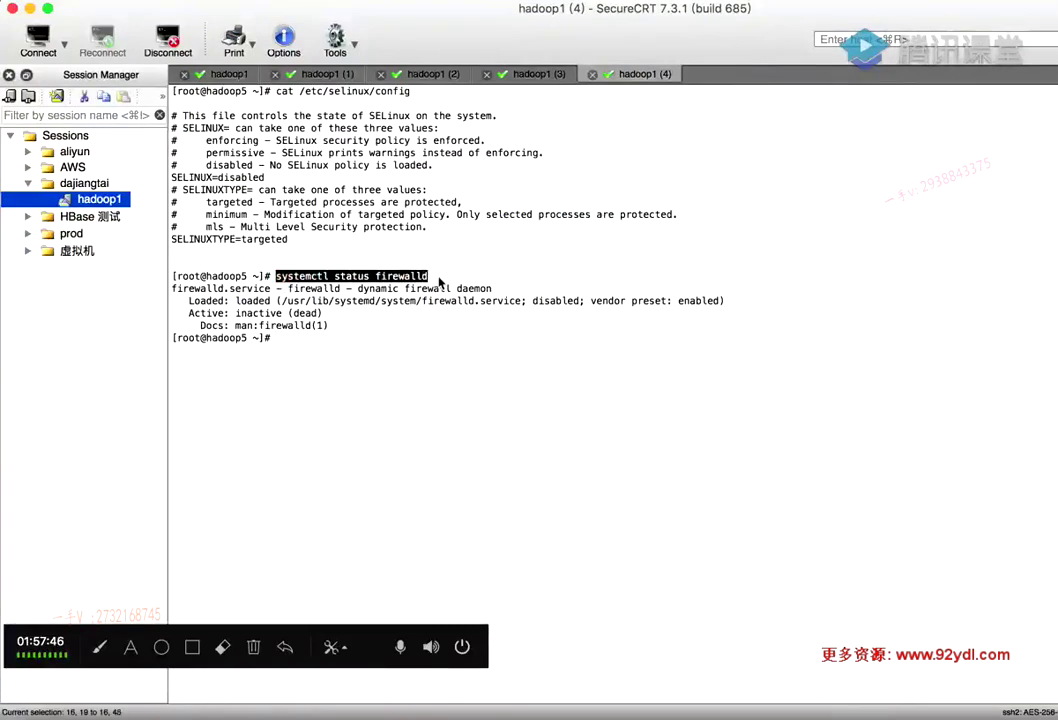
click(437, 275)
double_click(414, 277)
triple_click(342, 288)
click(267, 300)
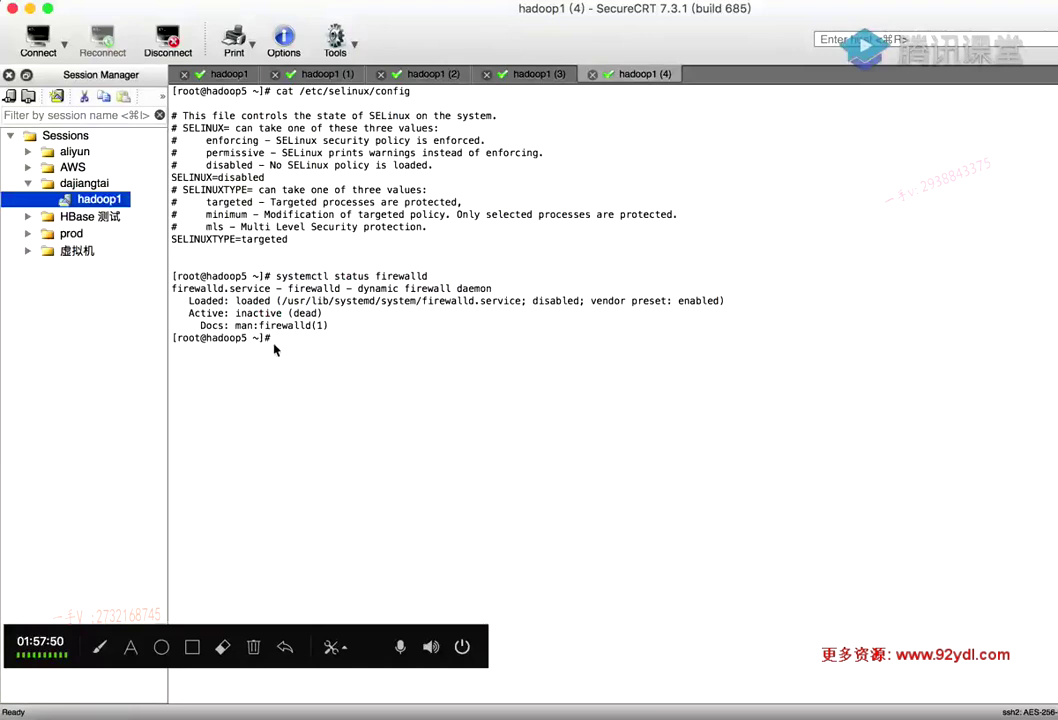
Highlight the inactive (dead) status and the Loaded line showing firewalld disabled
drag(324, 313, 237, 314)
click(349, 314)
drag(340, 314, 247, 313)
drag(447, 281, 274, 277)
drag(345, 314, 268, 313)
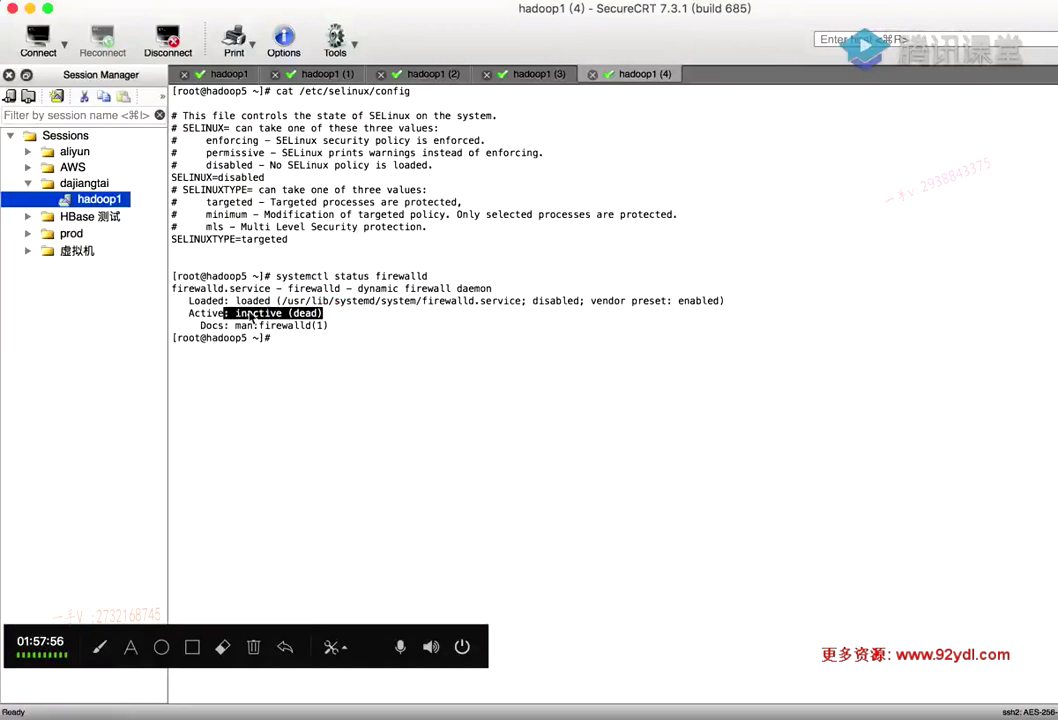
click(300, 293)
drag(350, 316, 185, 300)
click(578, 376)
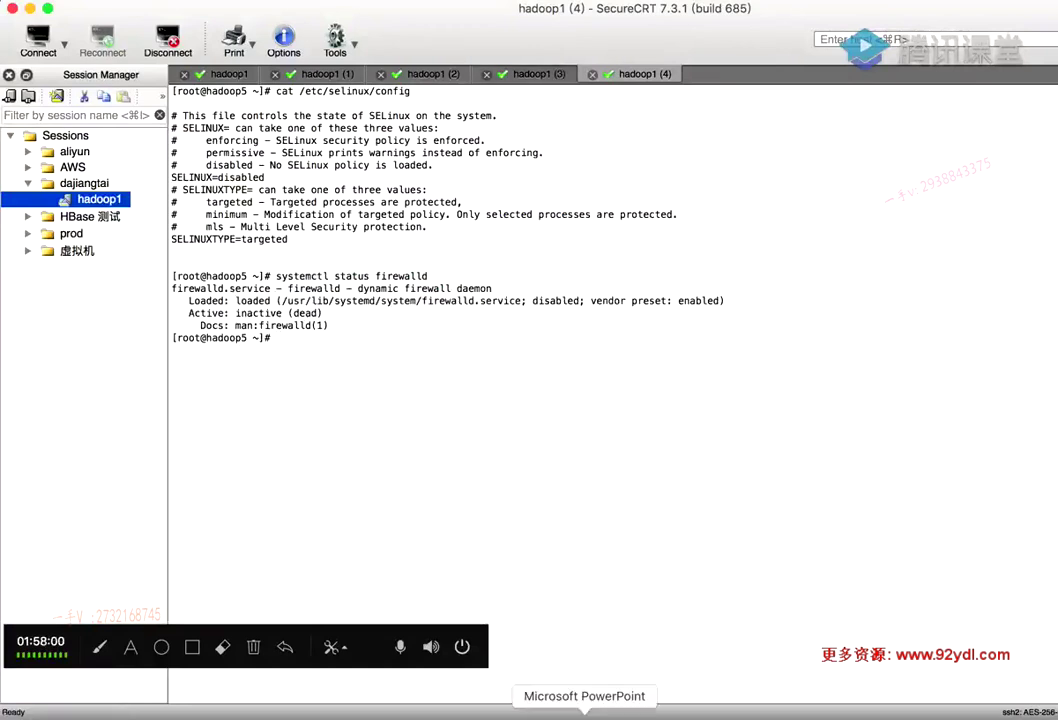
click(586, 712)
click(373, 314)
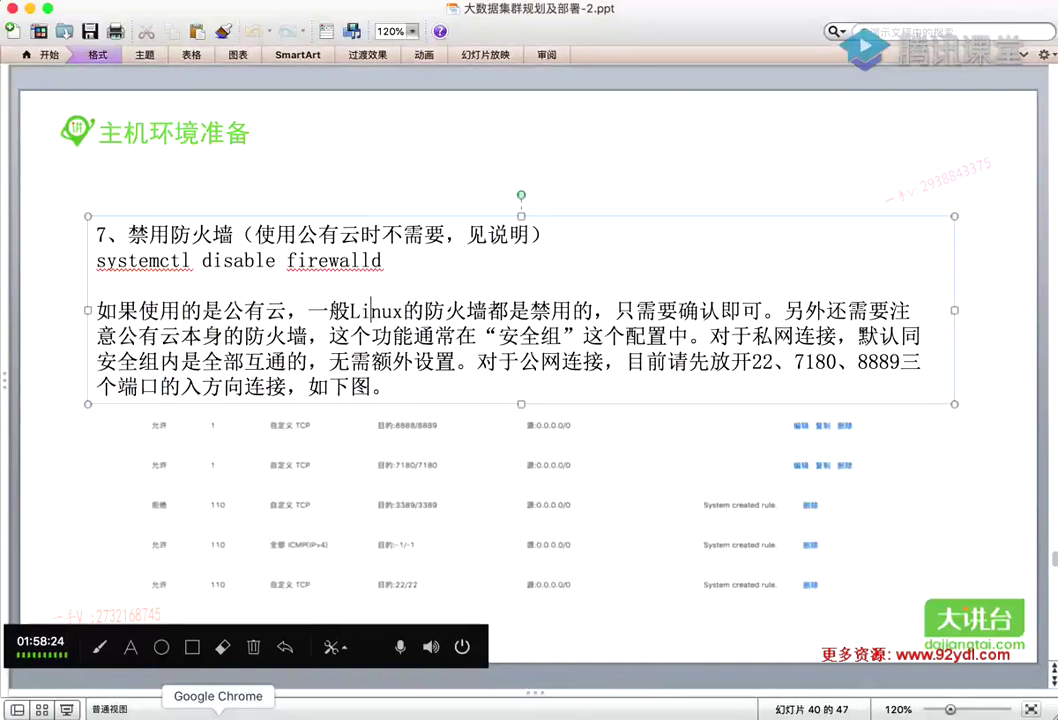
Open 网络与安全 > 安全组 in the ECS console and cancel the group's 修改 dialog unchanged
click(218, 714)
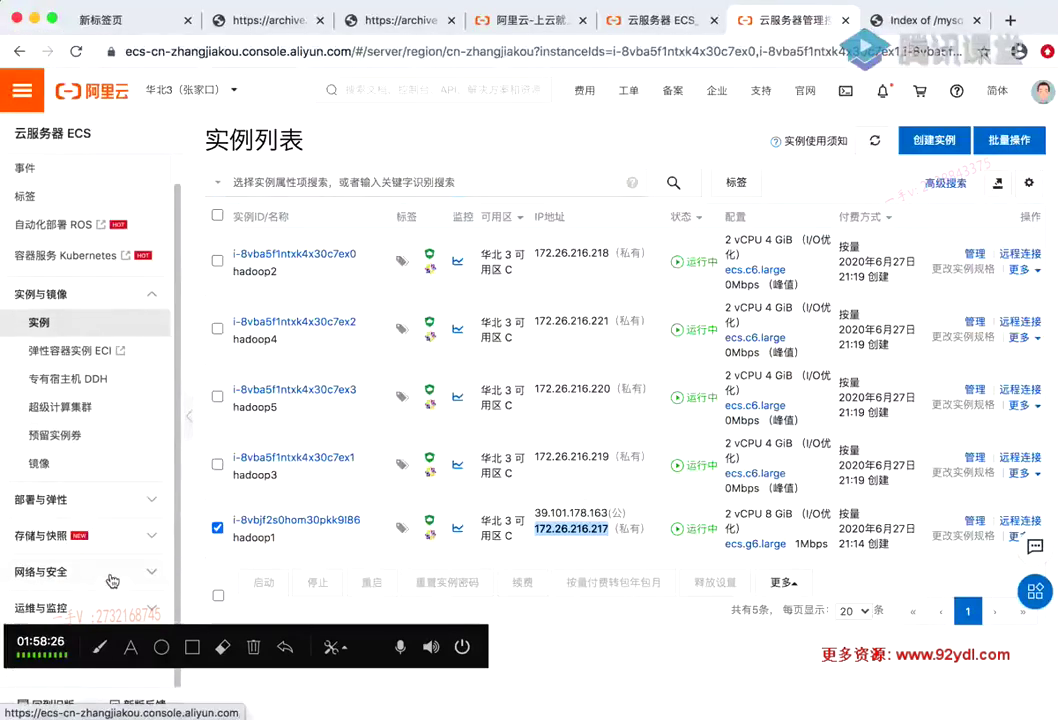
drag(60, 647, 60, 689)
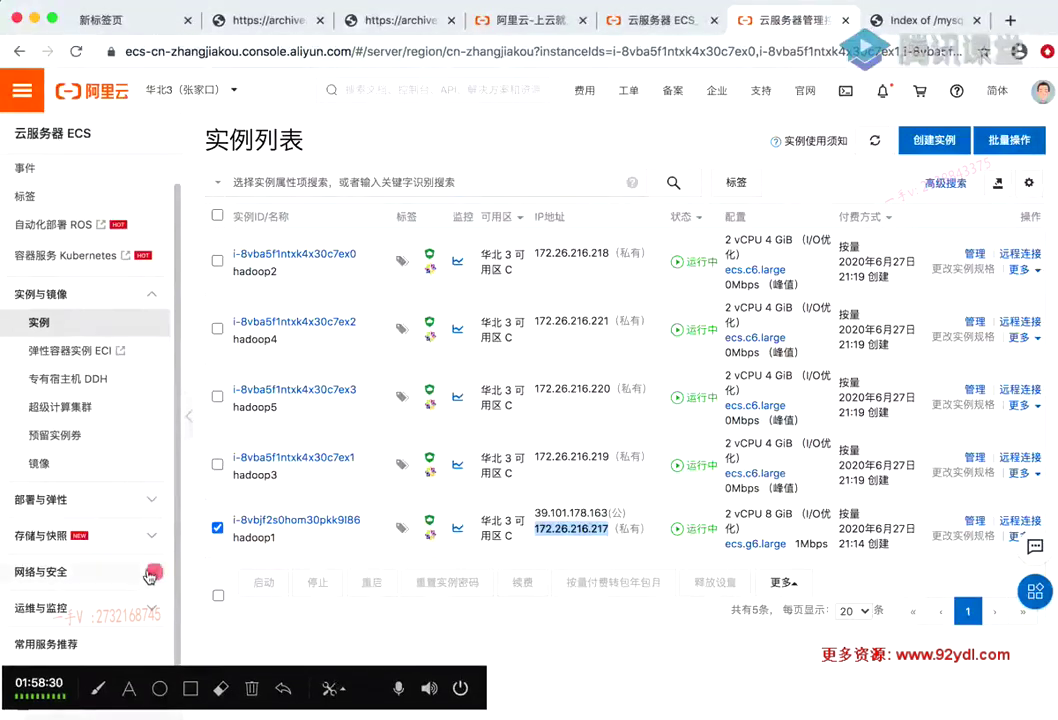
click(151, 572)
scroll(112, 519, down, 3)
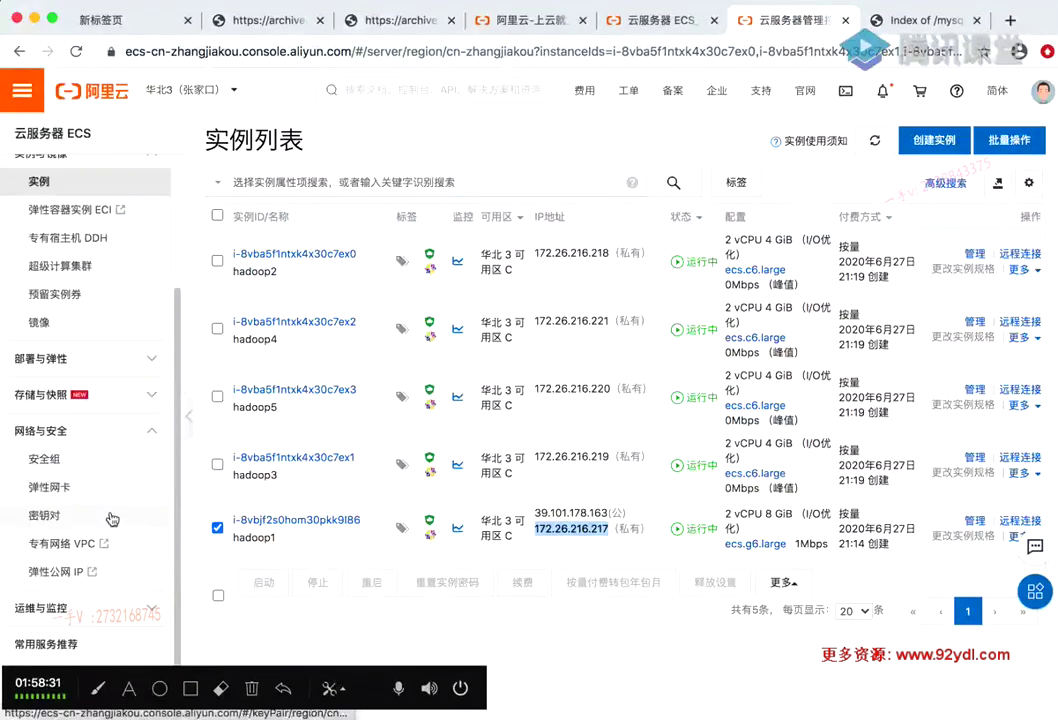
click(48, 459)
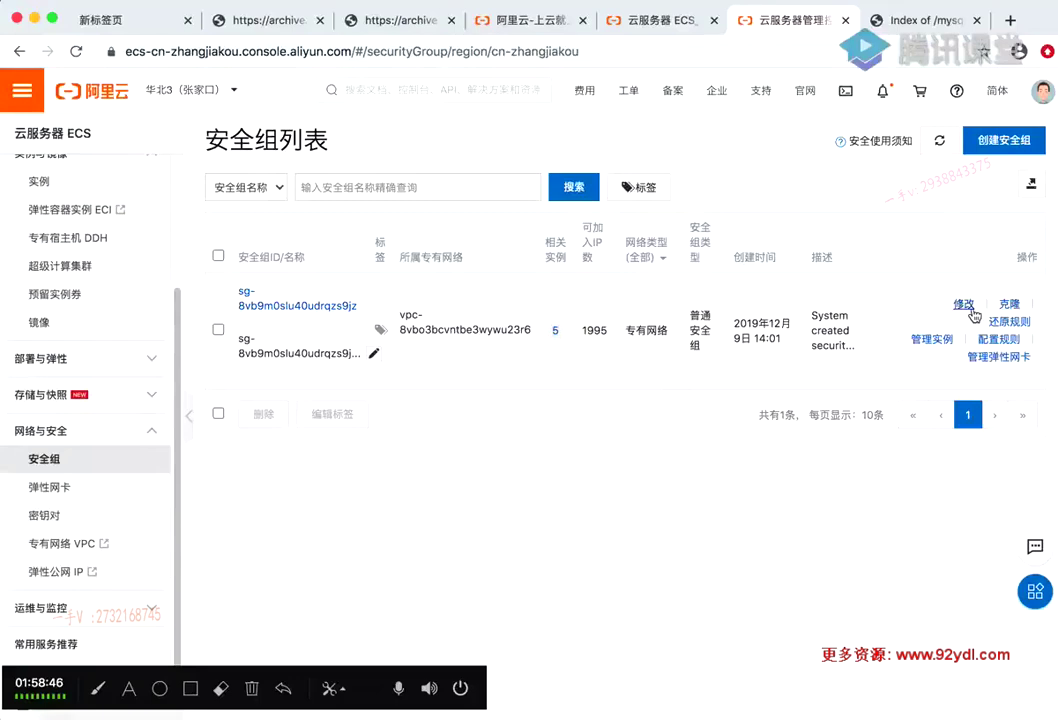
click(963, 309)
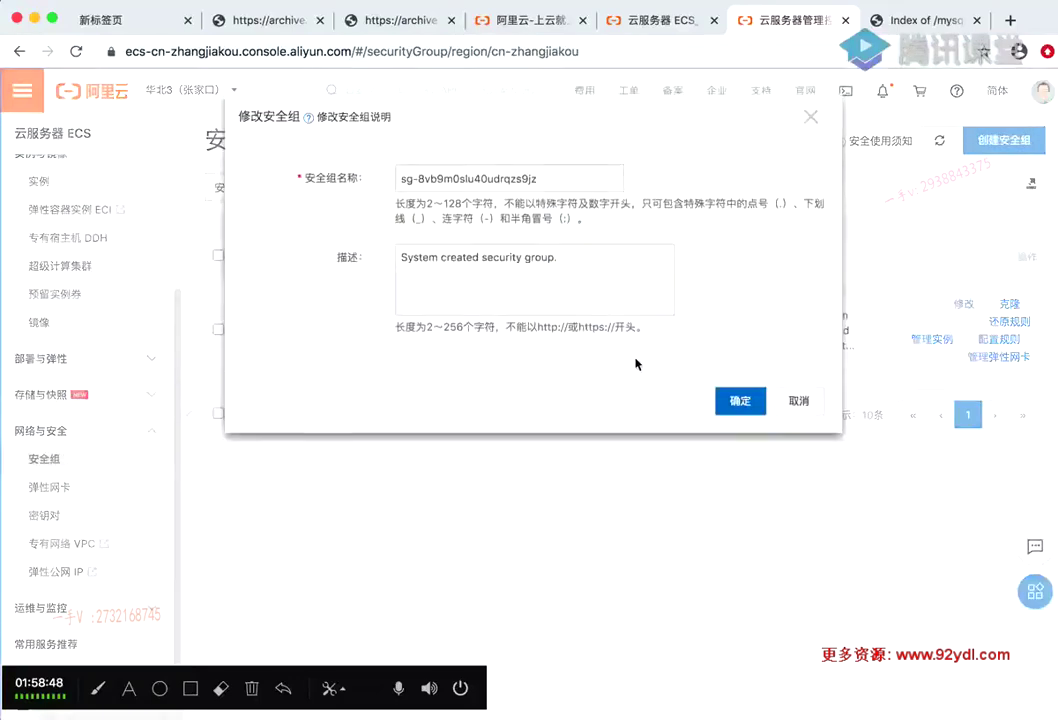
click(752, 400)
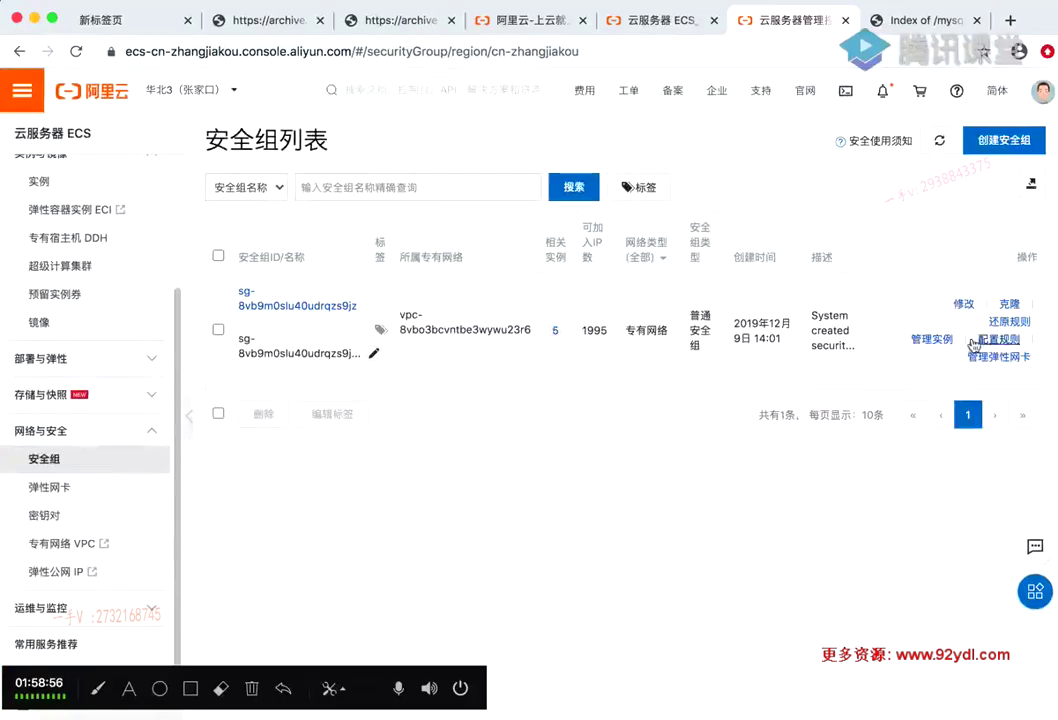
Open the security group's inbound rules and review the 7180 and 8888/8889 rule details
click(982, 341)
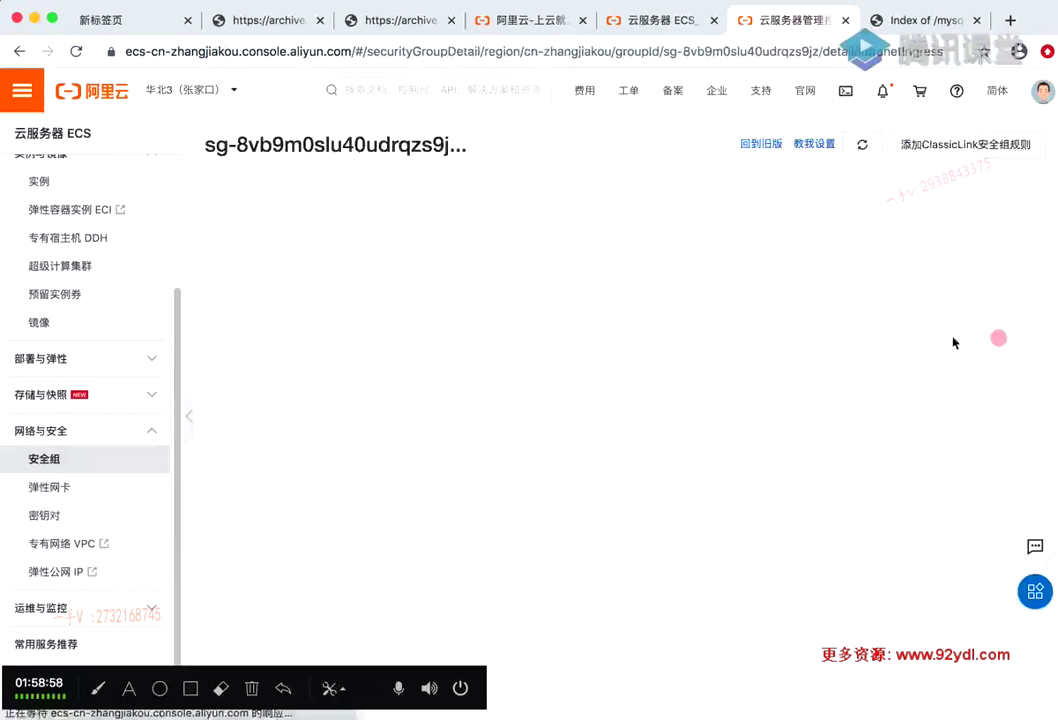
scroll(489, 293, down, 5)
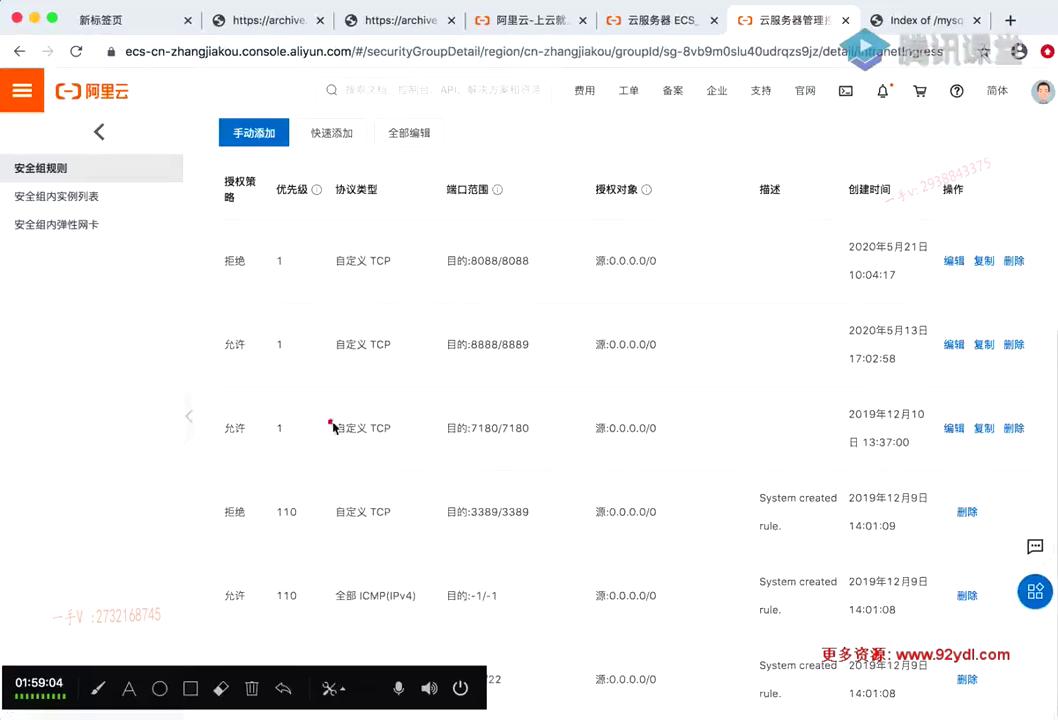
drag(333, 427, 642, 427)
click(656, 423)
drag(406, 427, 685, 439)
click(380, 342)
drag(351, 344, 697, 354)
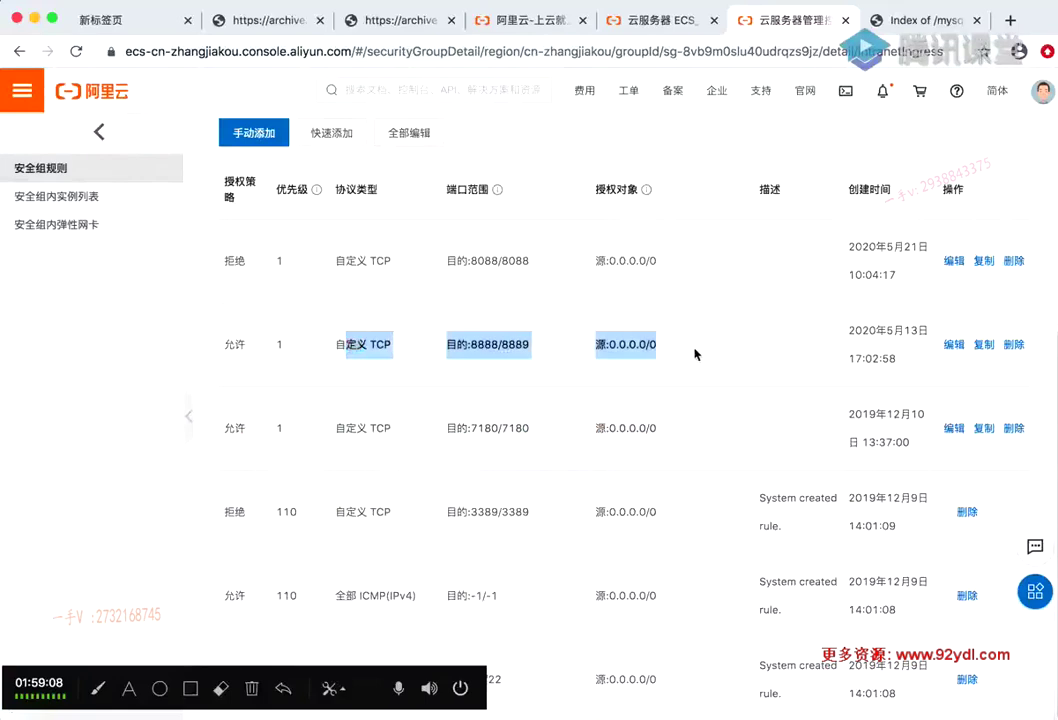
click(704, 347)
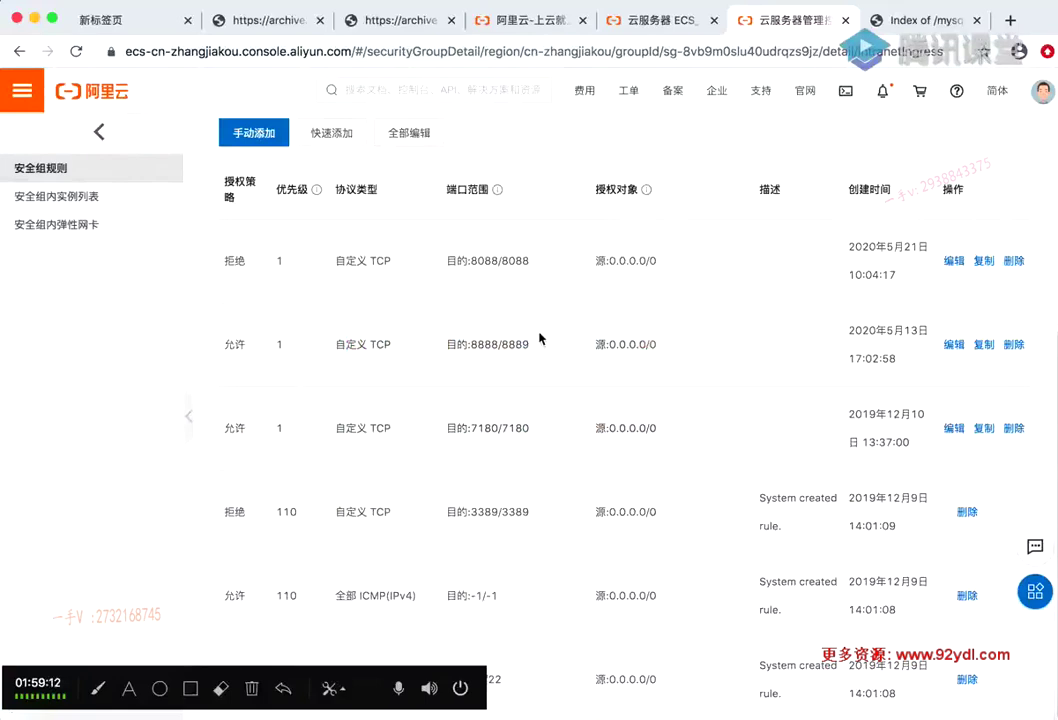
Inspect the port range of the existing 3389 inbound rule
drag(41, 676, 28, 269)
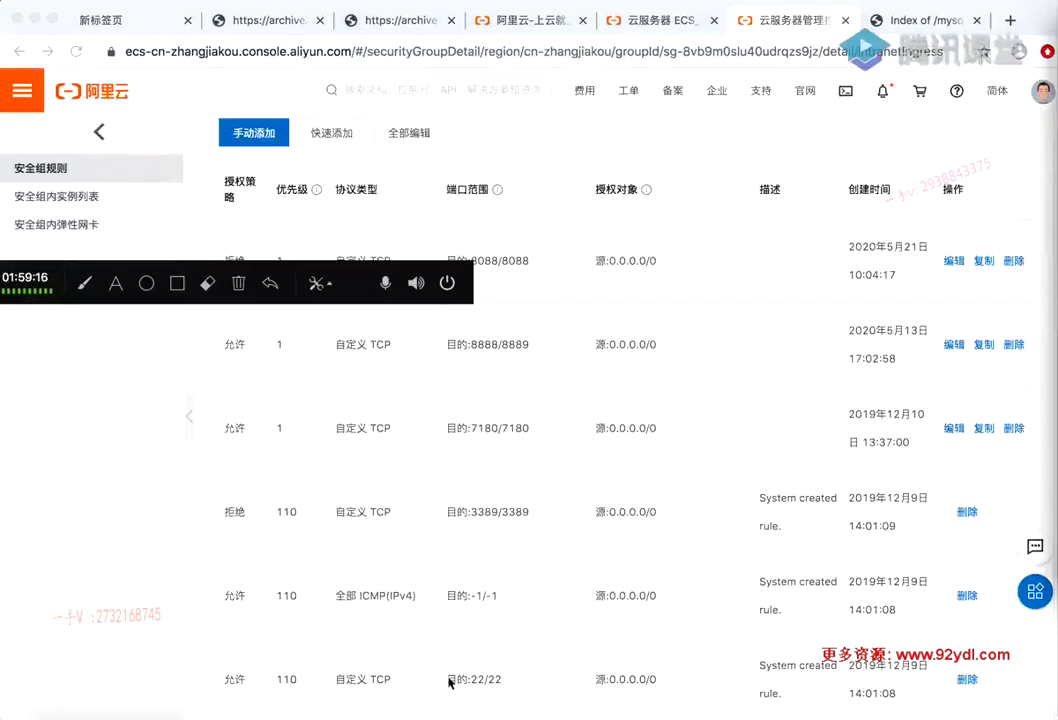
click(525, 683)
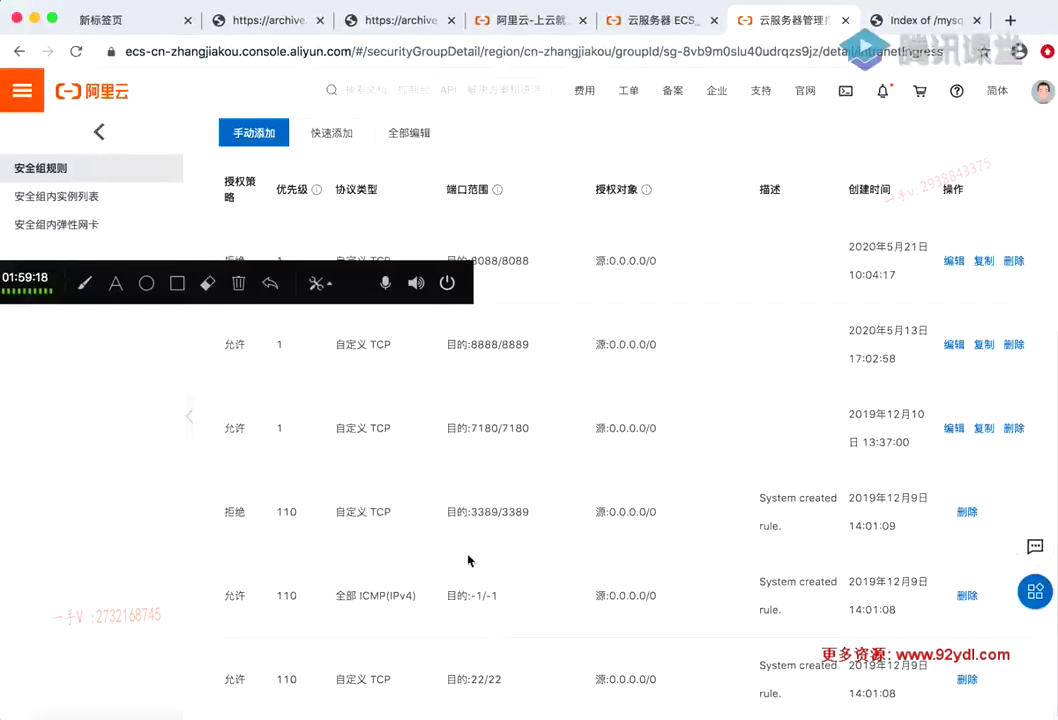
drag(450, 511, 548, 517)
double_click(515, 511)
drag(467, 506, 524, 508)
double_click(516, 511)
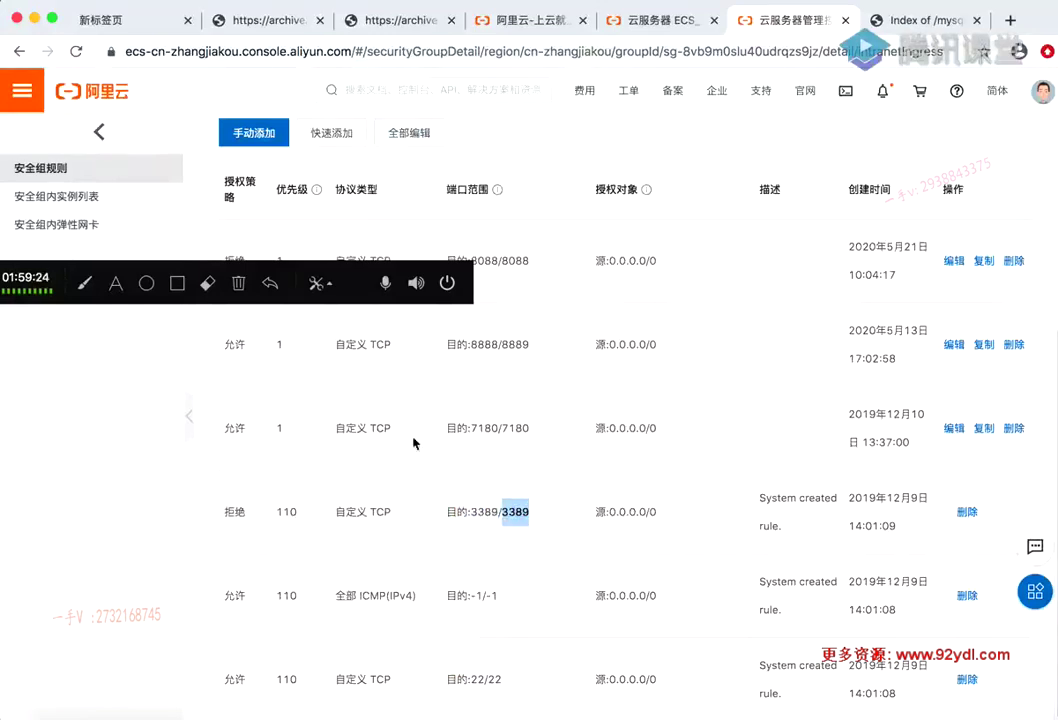
click(475, 515)
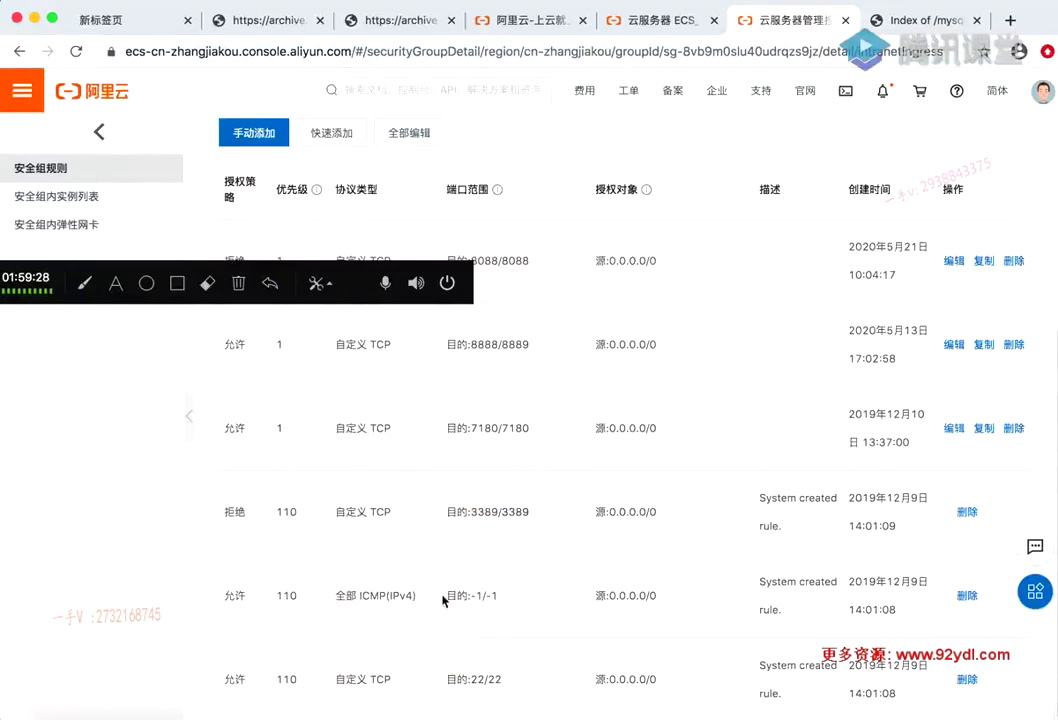
After checking the slide, highlight port 7180 and start a manually added inbound rule
drag(158, 282, 173, 665)
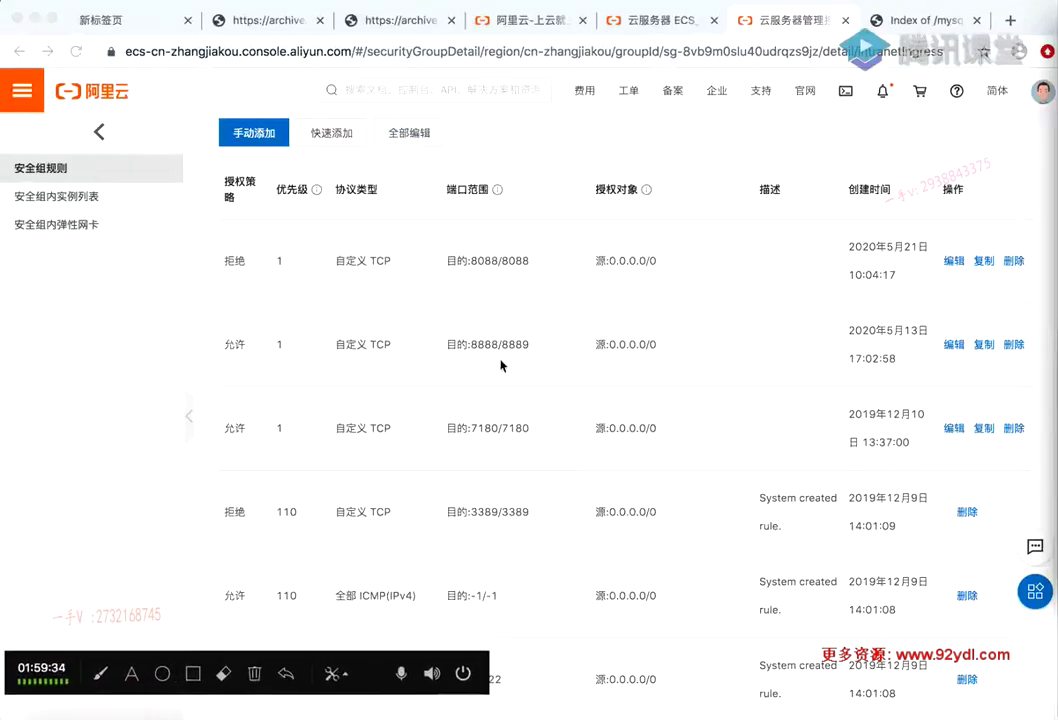
click(585, 714)
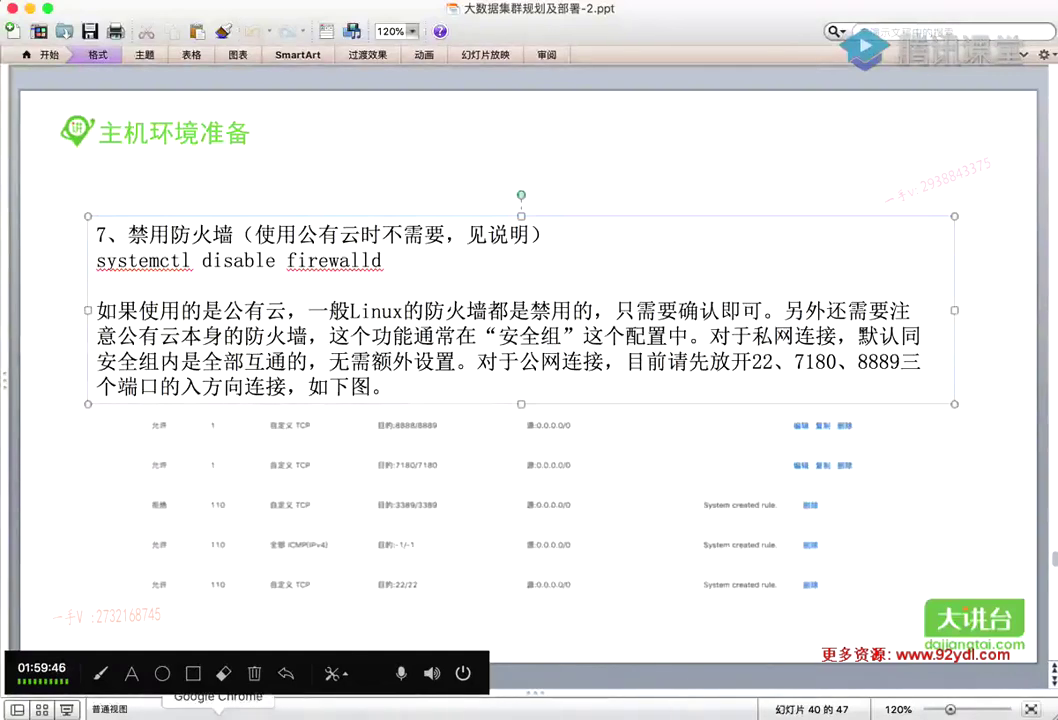
click(218, 714)
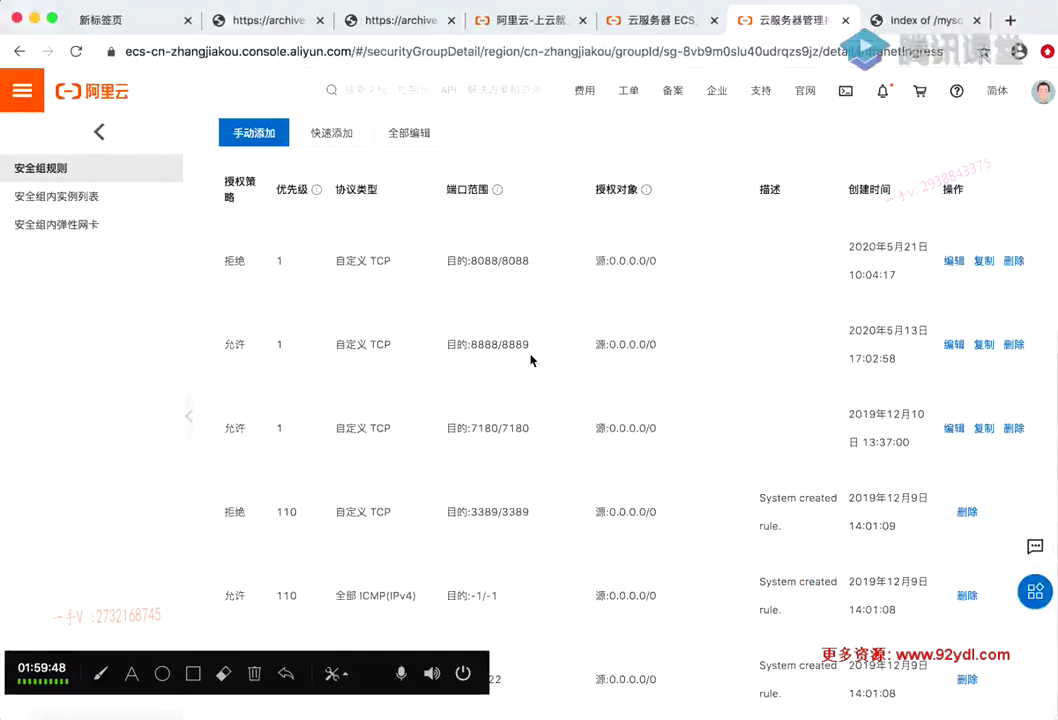
double_click(484, 427)
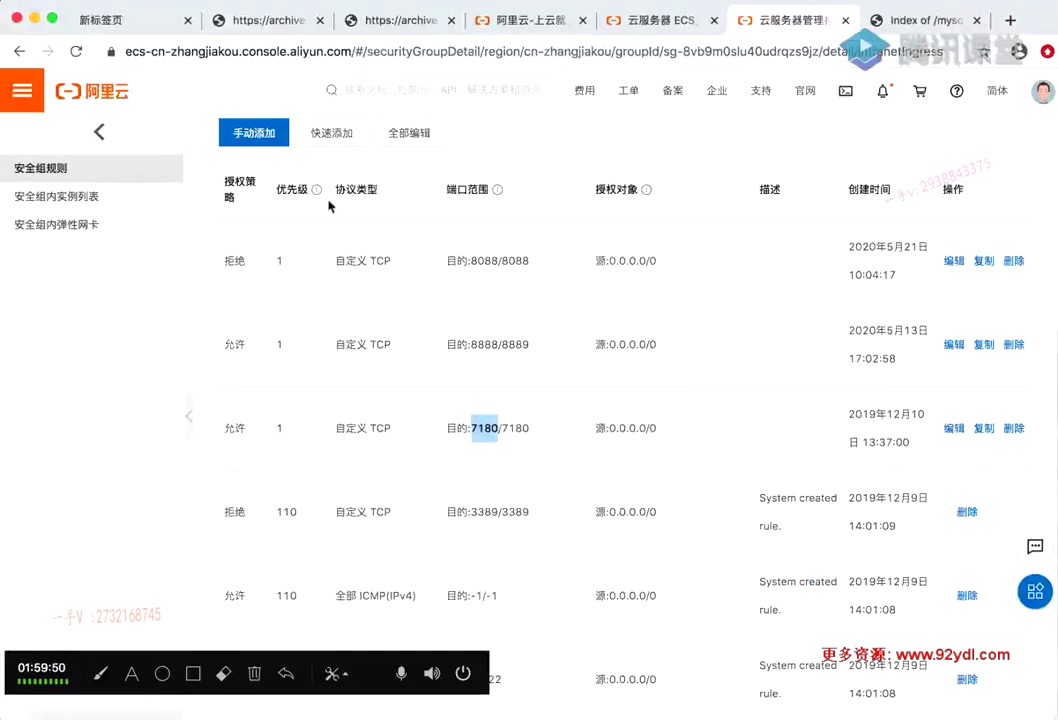
click(267, 168)
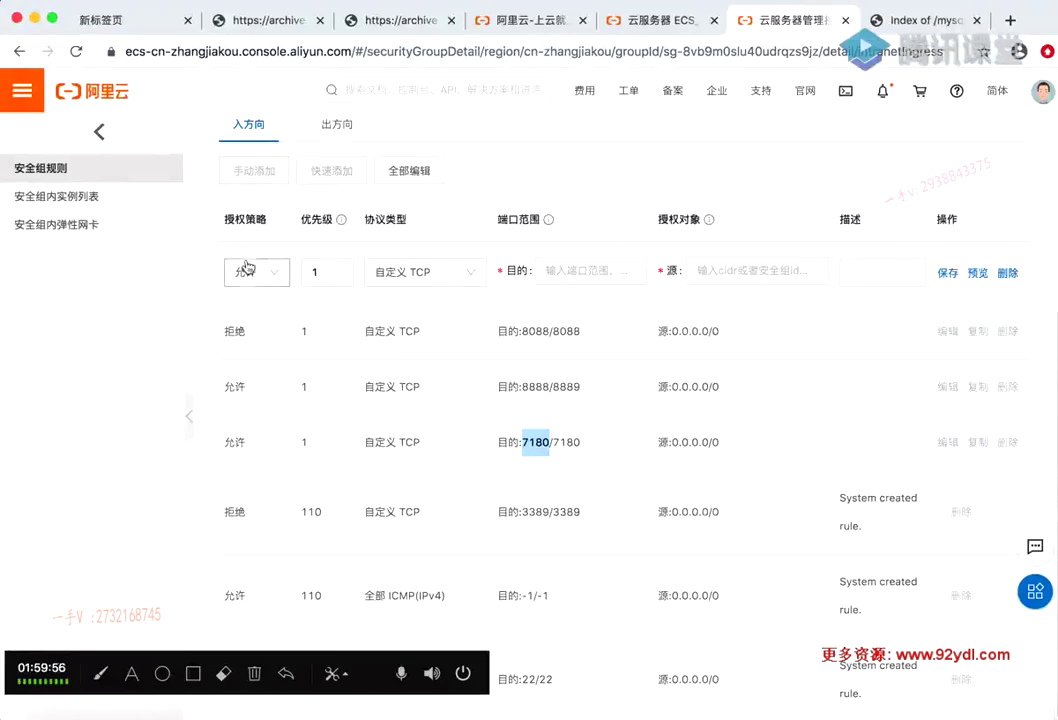
Draft a rule for ports 7180/7180 from source 0.0.0.0/0, then delete the unsaved draft
click(320, 268)
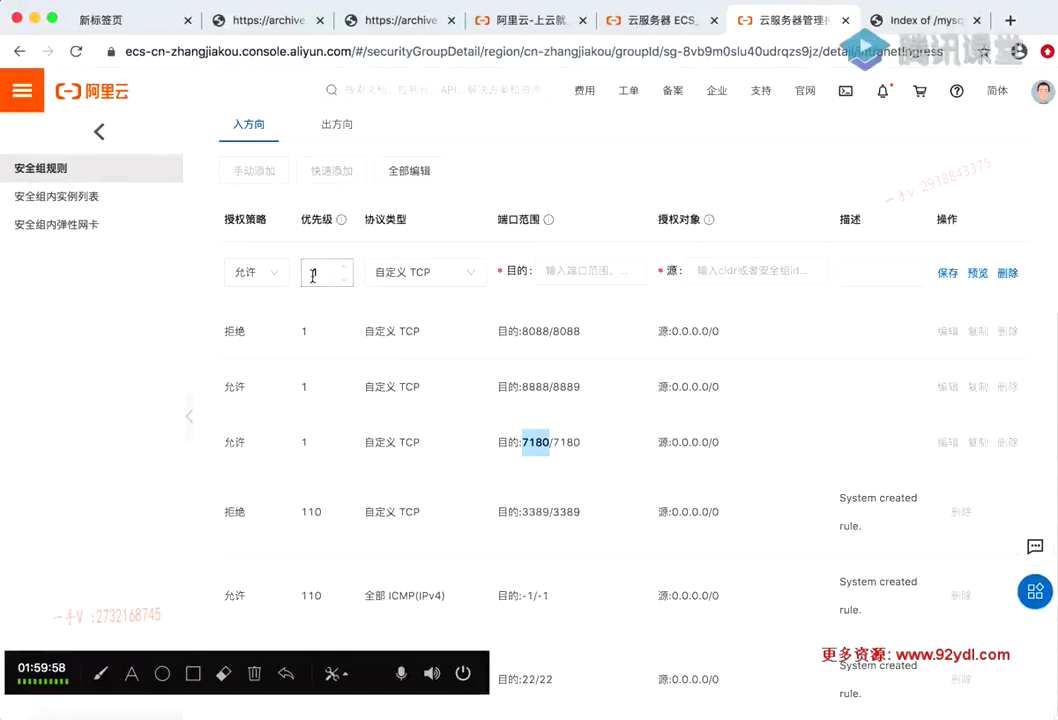
click(560, 271)
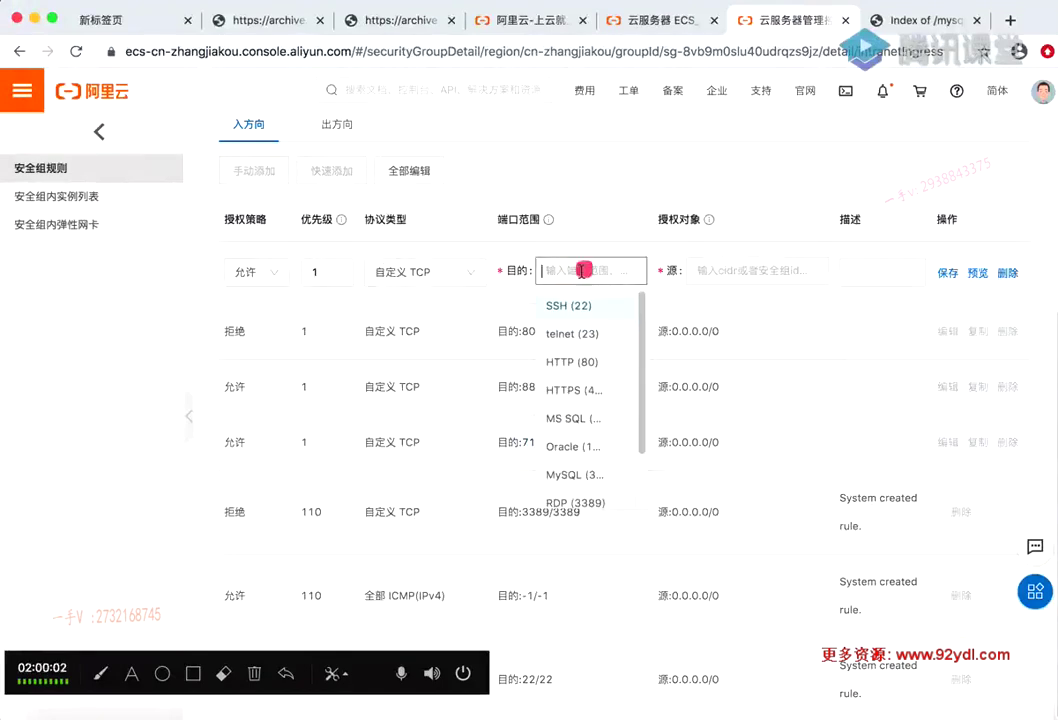
text(7180/7180)
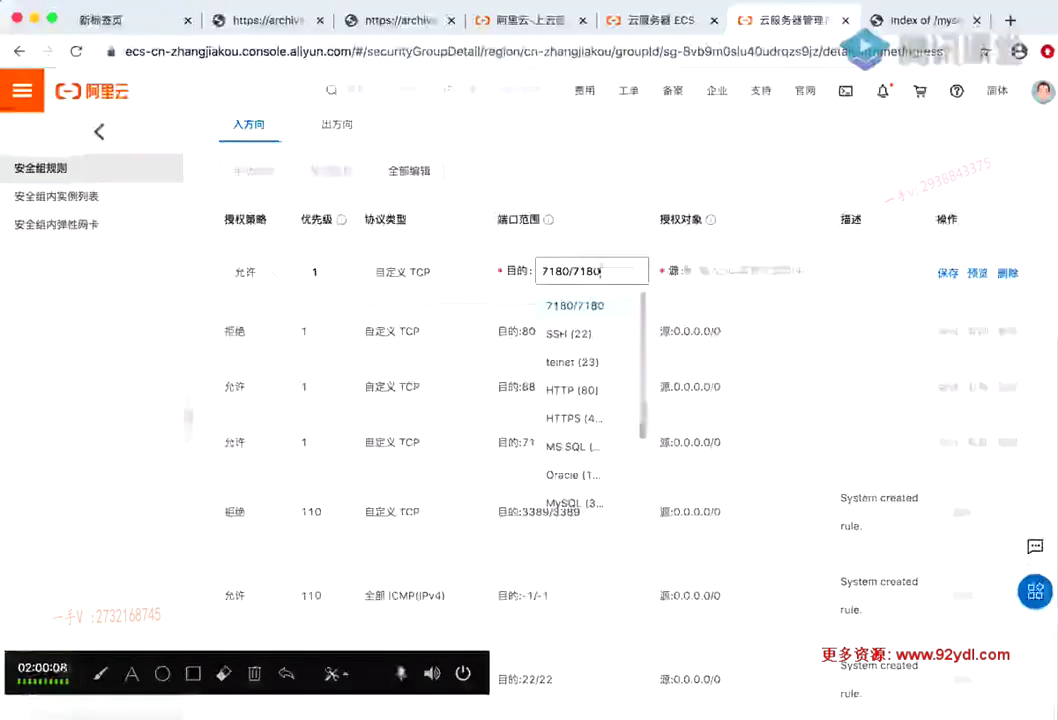
click(744, 268)
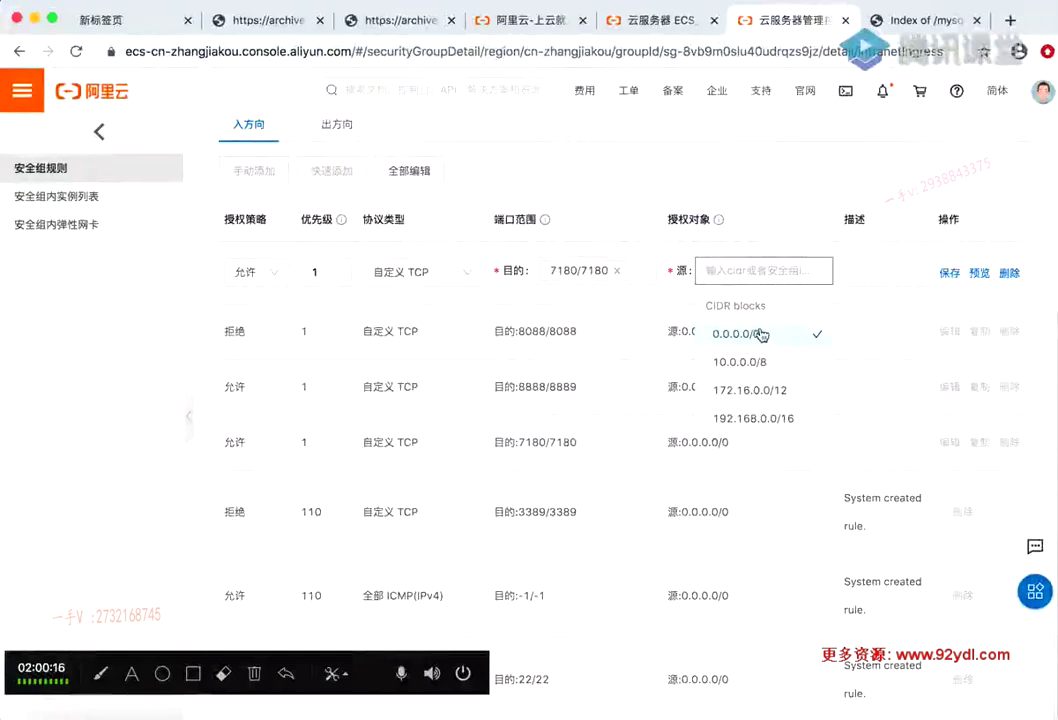
click(745, 333)
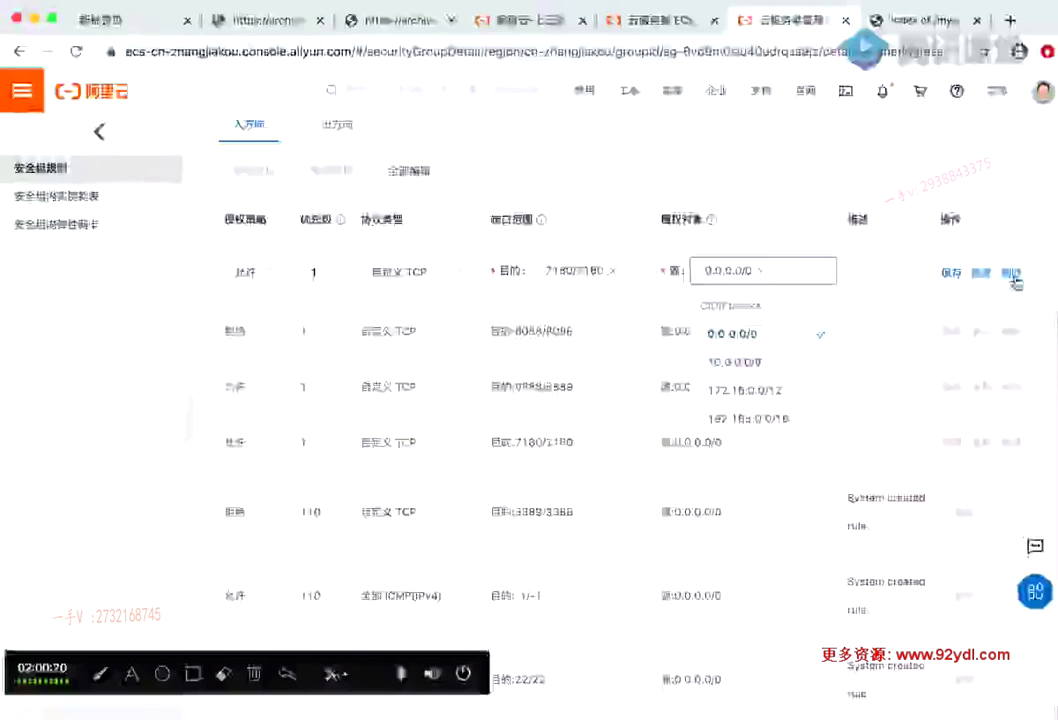
click(557, 444)
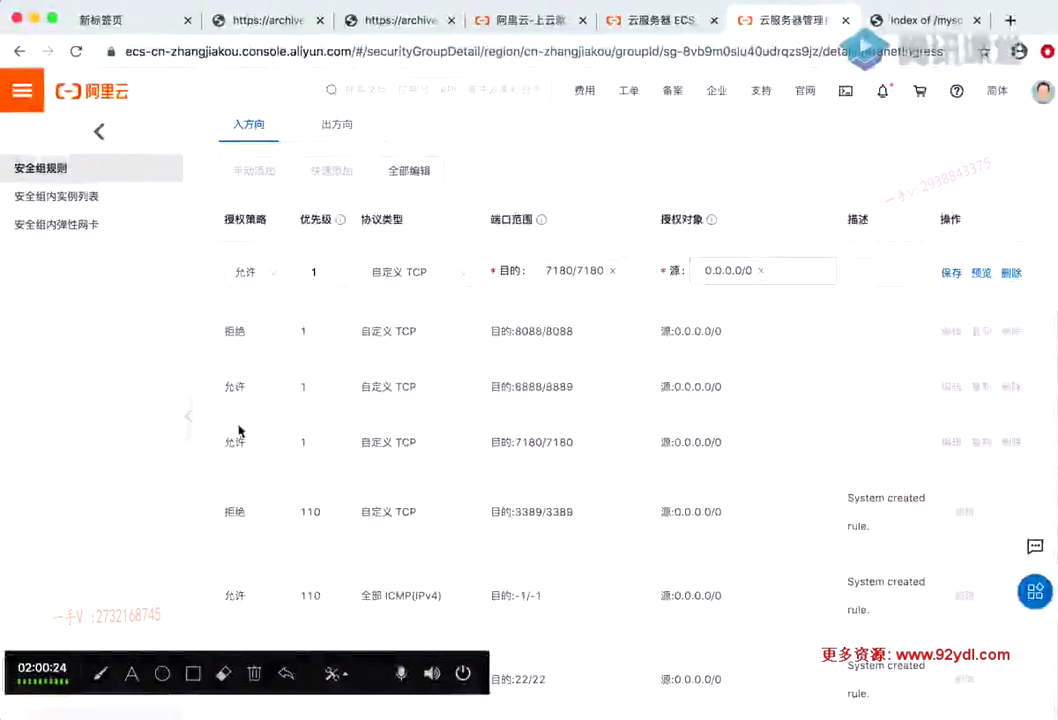
click(1012, 273)
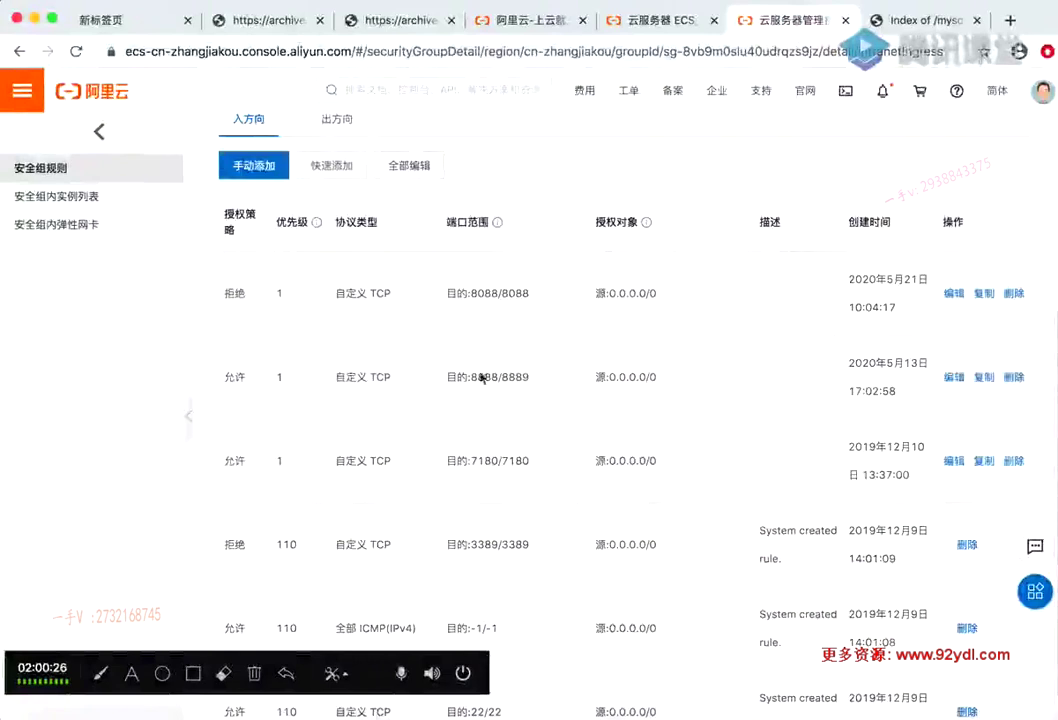
mouse_move(472, 377)
mouse_down()
mouse_move(529, 373)
mouse_move(479, 373)
mouse_up()
click(558, 383)
double_click(482, 376)
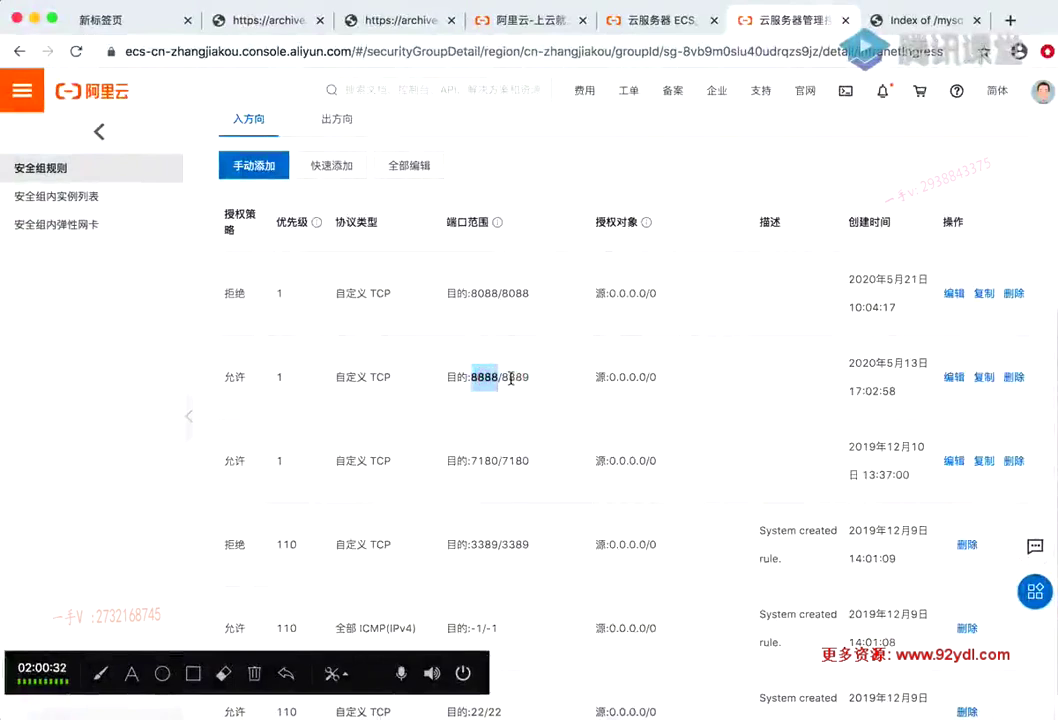
double_click(515, 377)
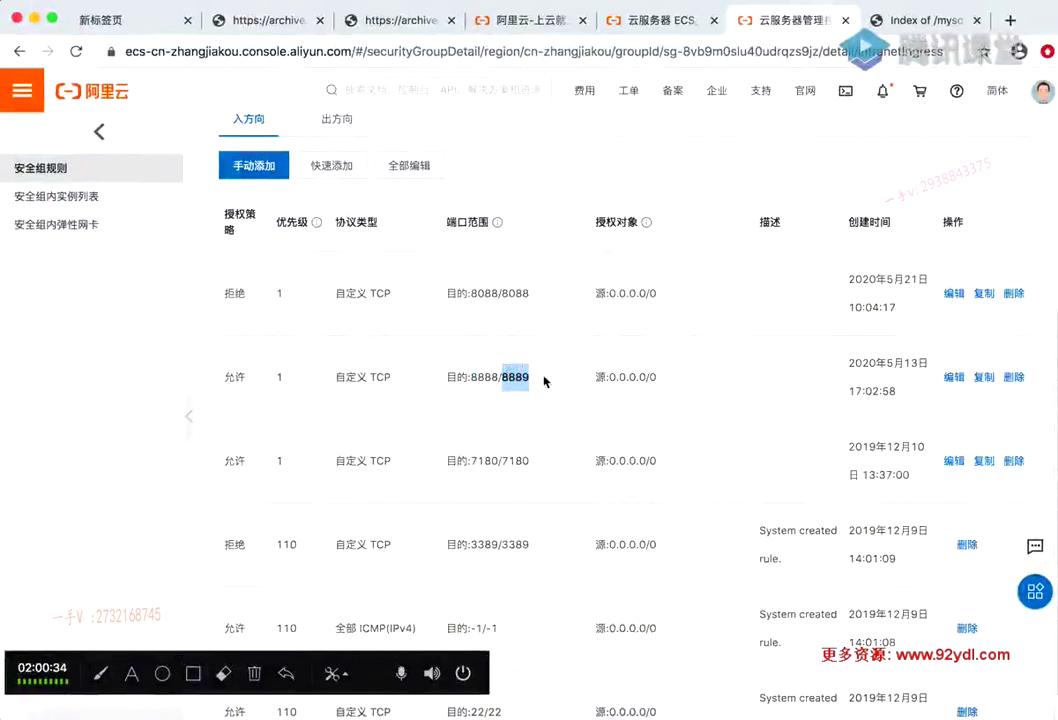
drag(531, 373, 470, 377)
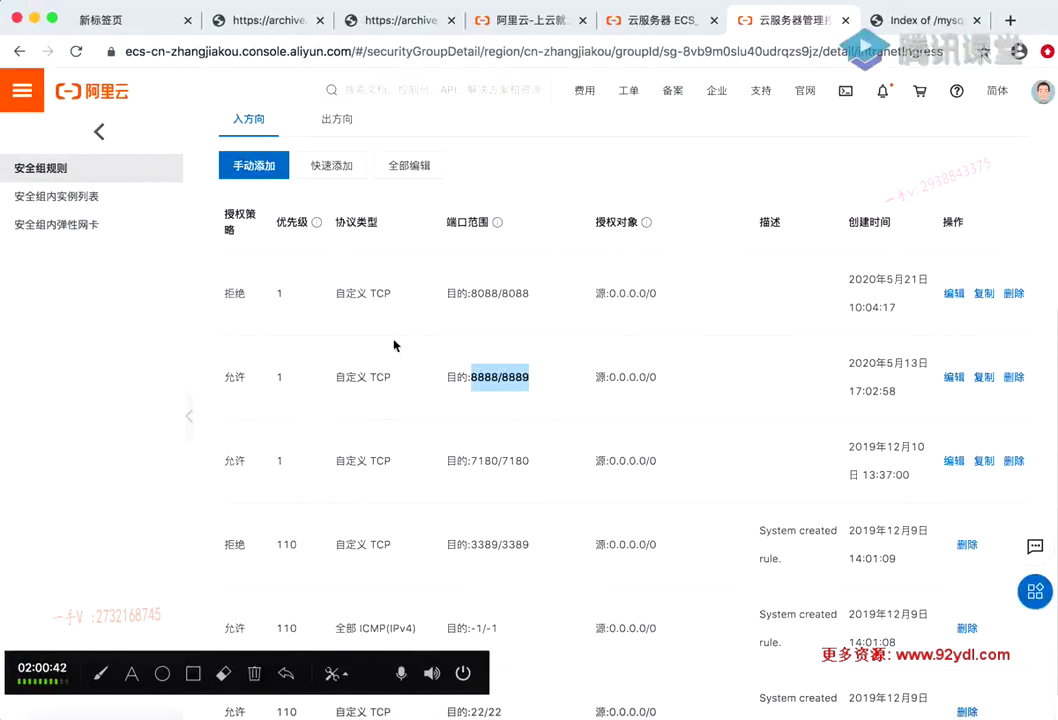
scroll(432, 349, down, 1)
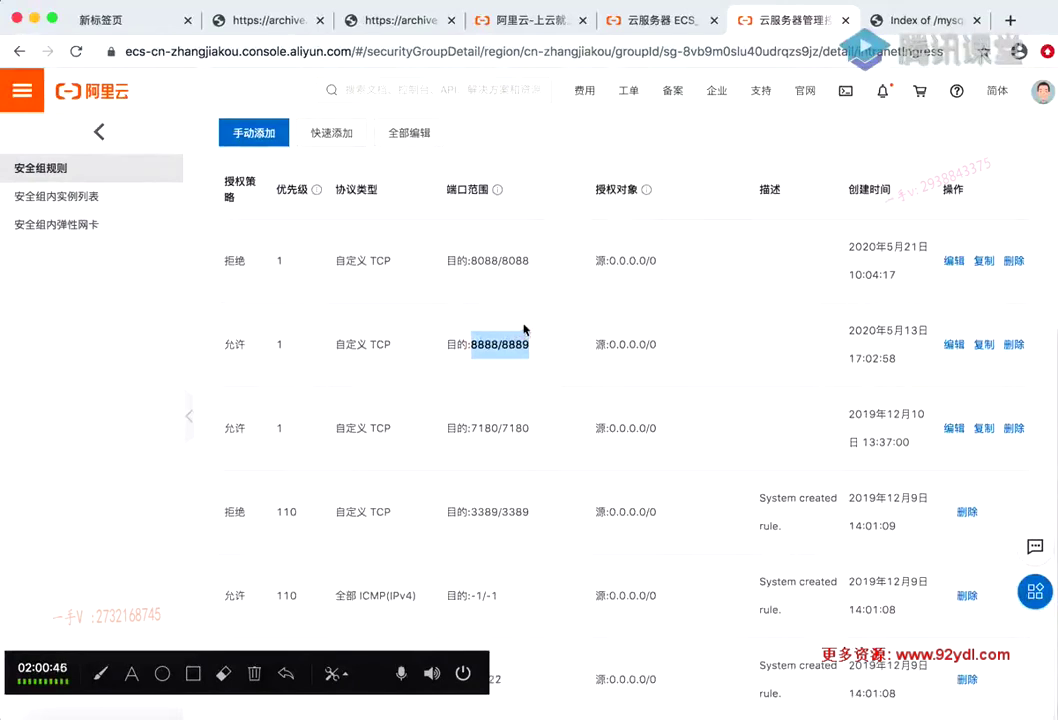
click(510, 335)
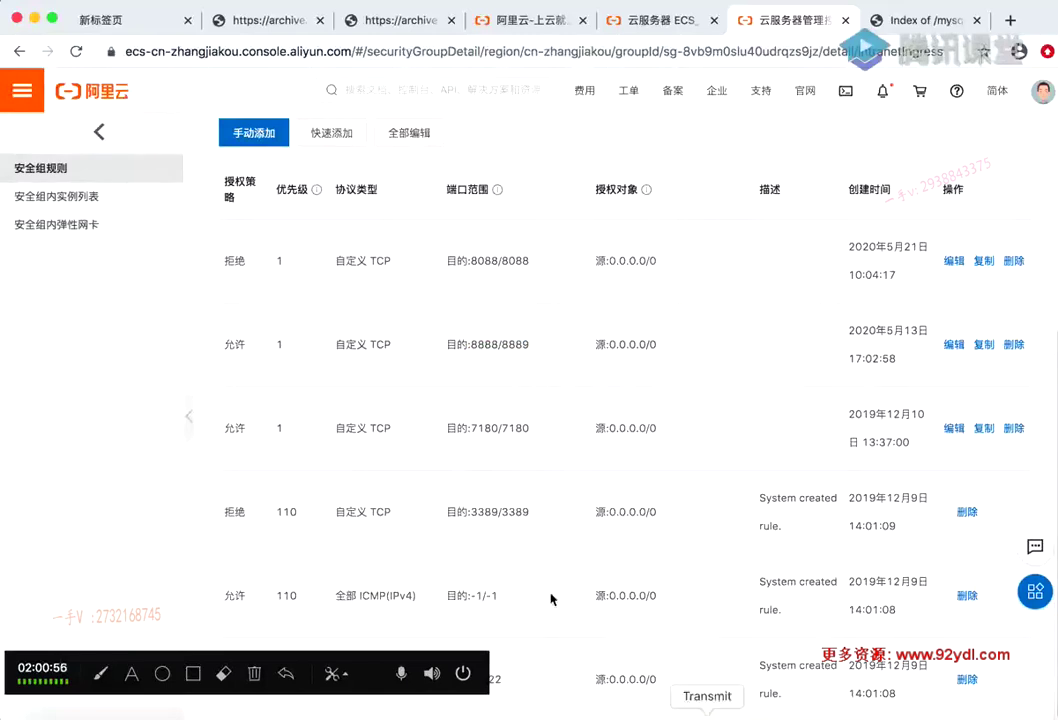
Advance the slide deck to slide 41 on rebooting, then return to the Aliyun security group list
click(583, 712)
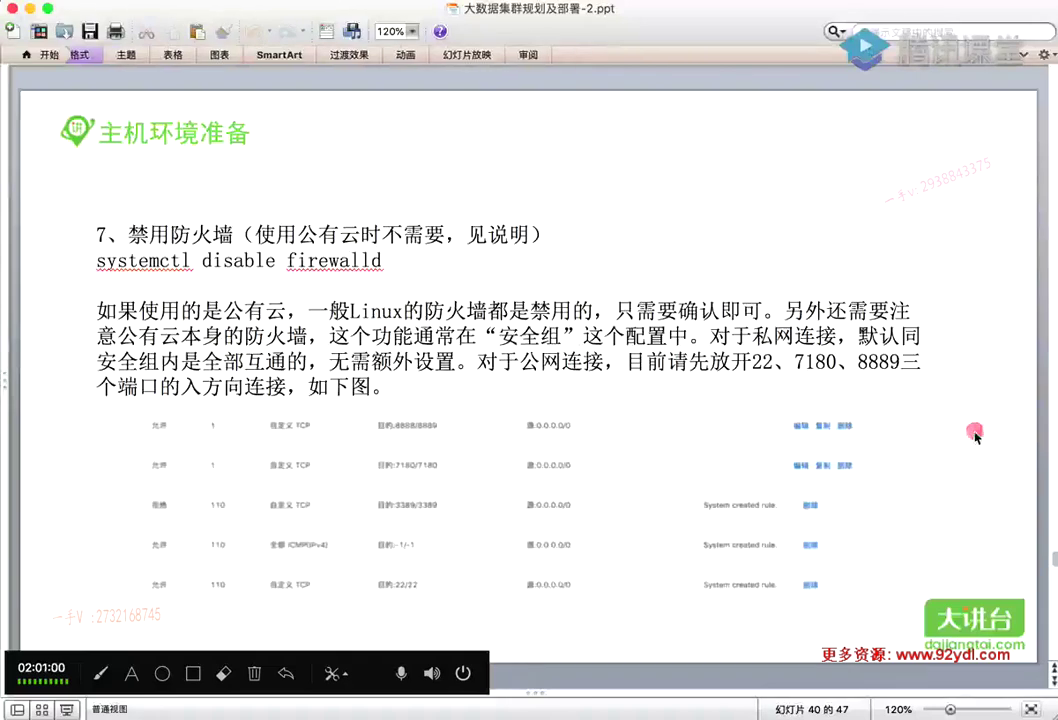
scroll(960, 436, down, 1)
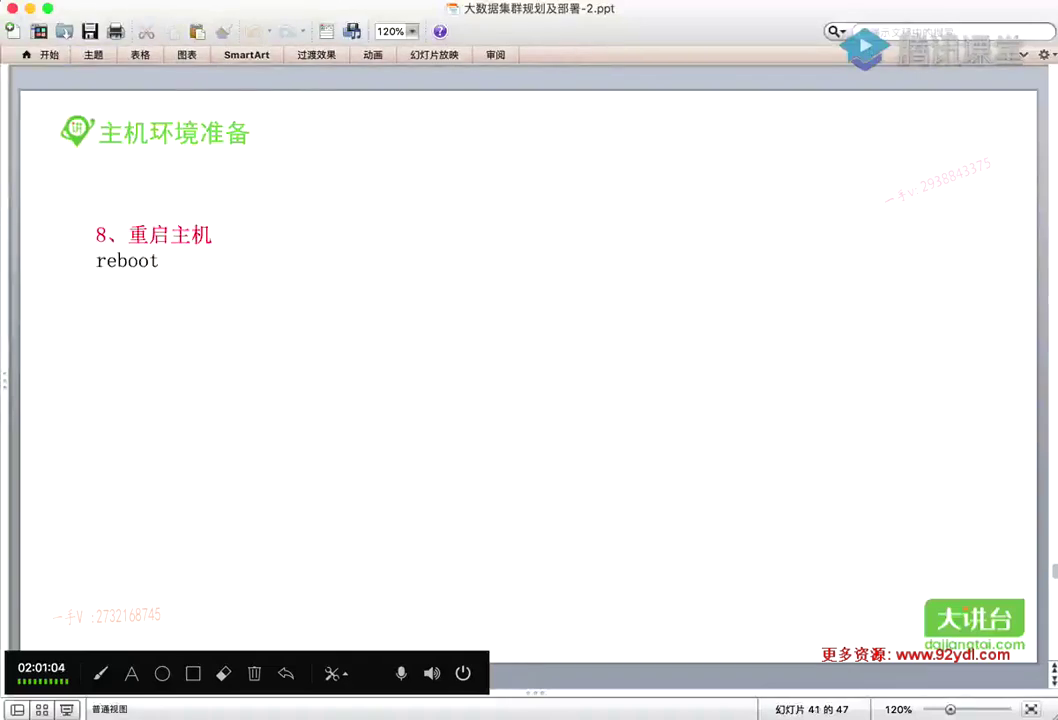
key(super+Tab)
click(216, 712)
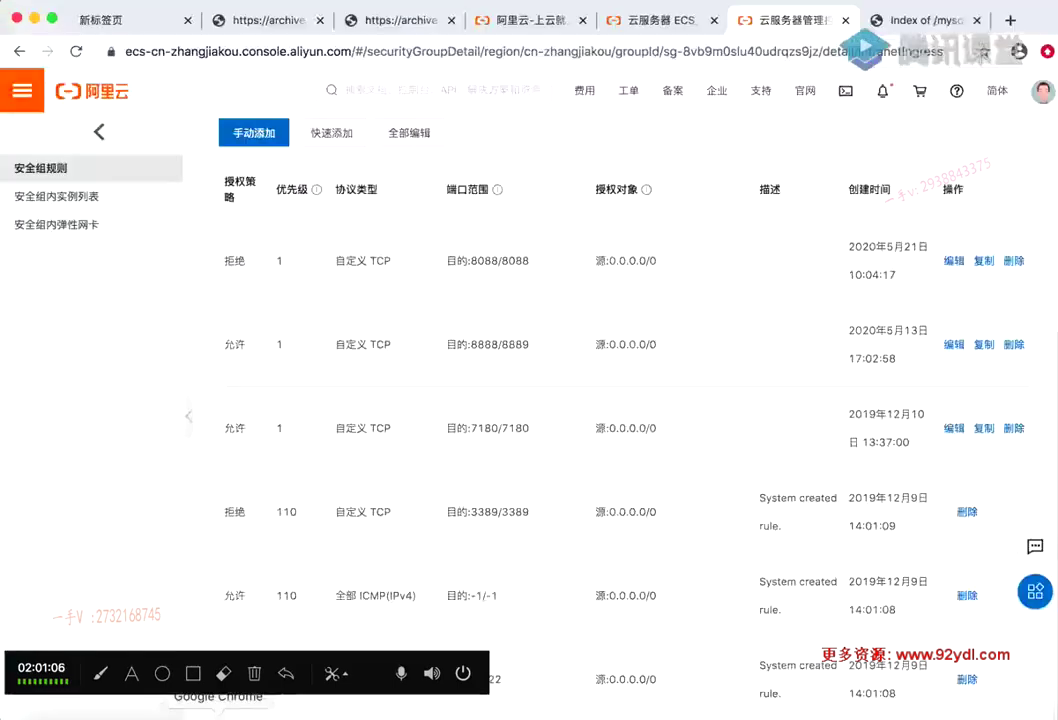
scroll(810, 189, up, 5)
Select all five hadoop instances in the ECS instance list and confirm restarting them
click(97, 131)
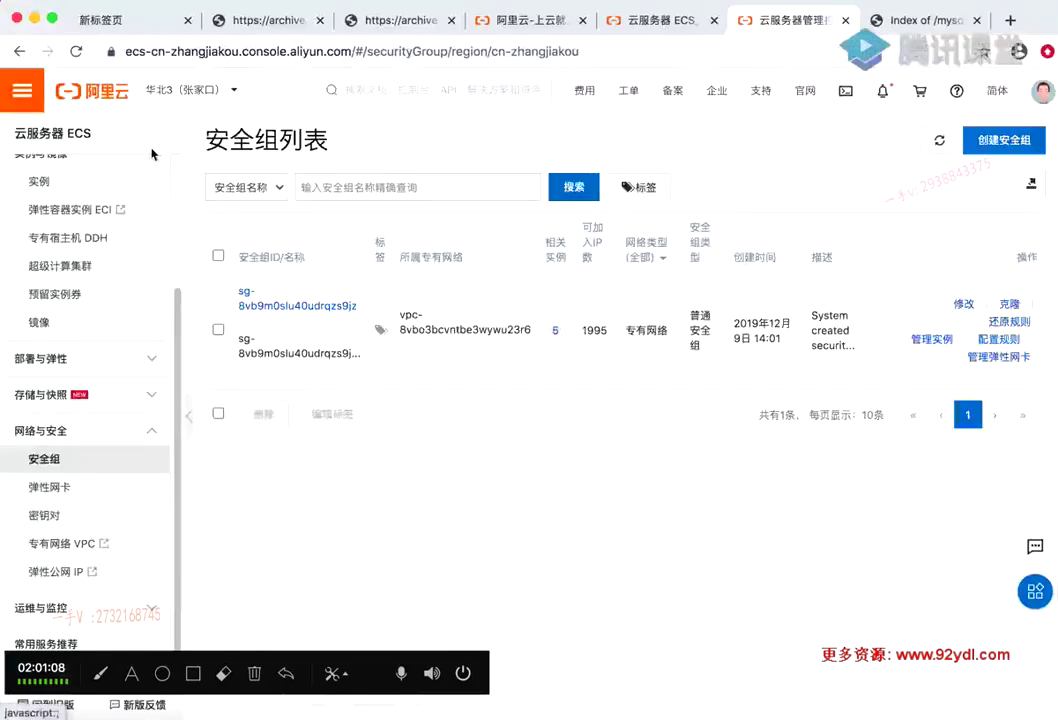
scroll(75, 175, up, 4)
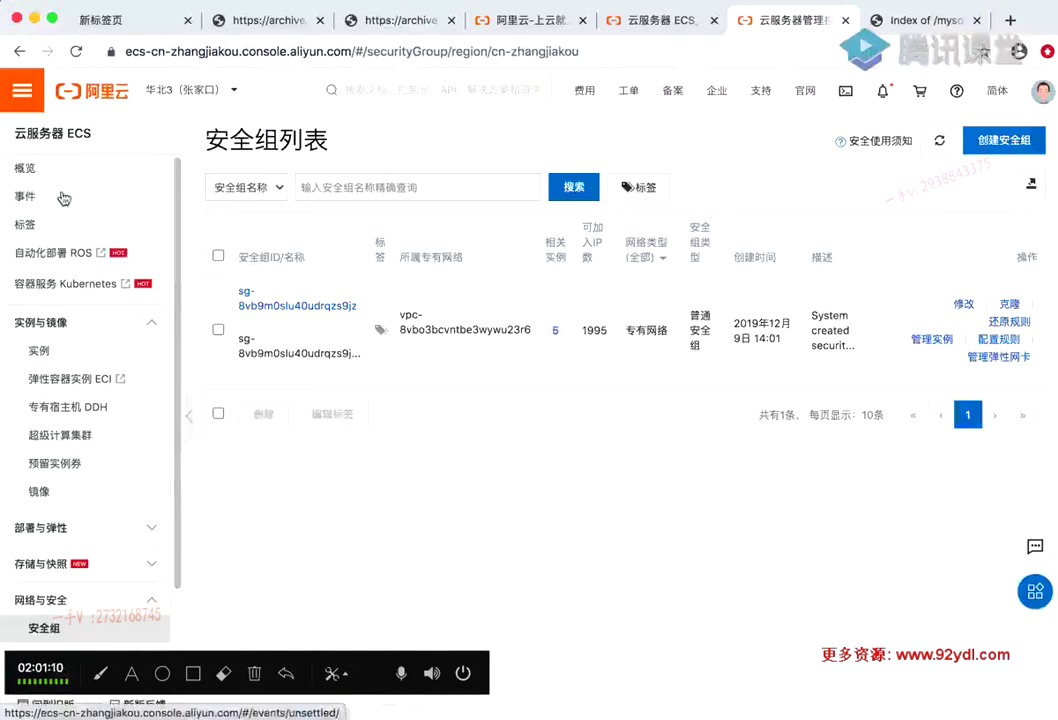
click(45, 352)
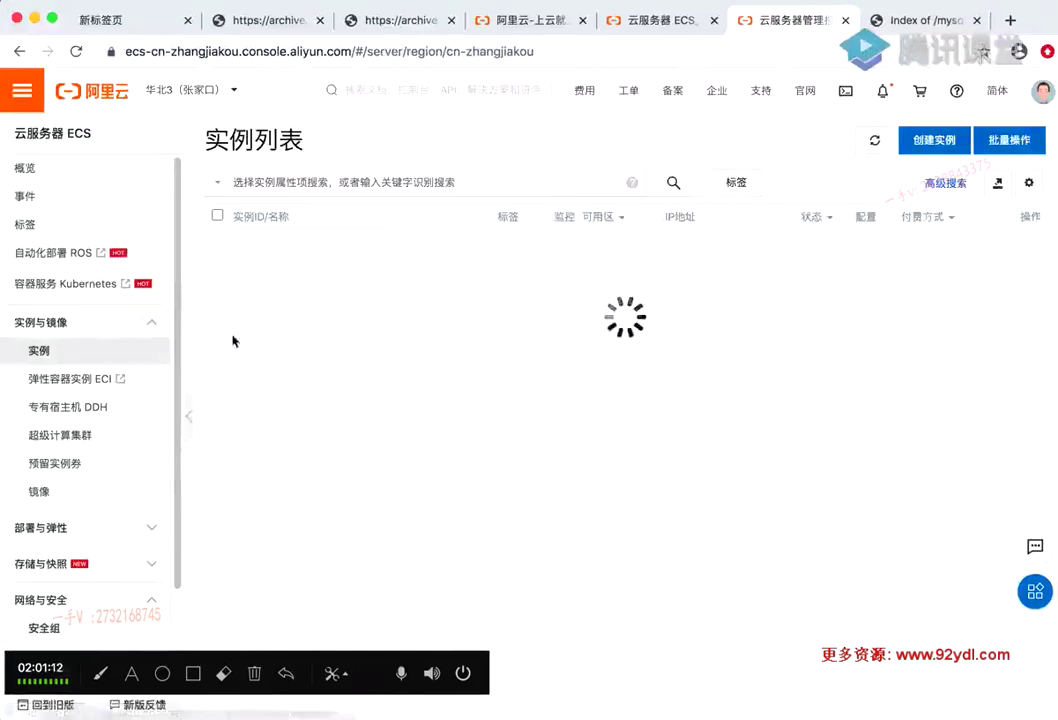
click(217, 215)
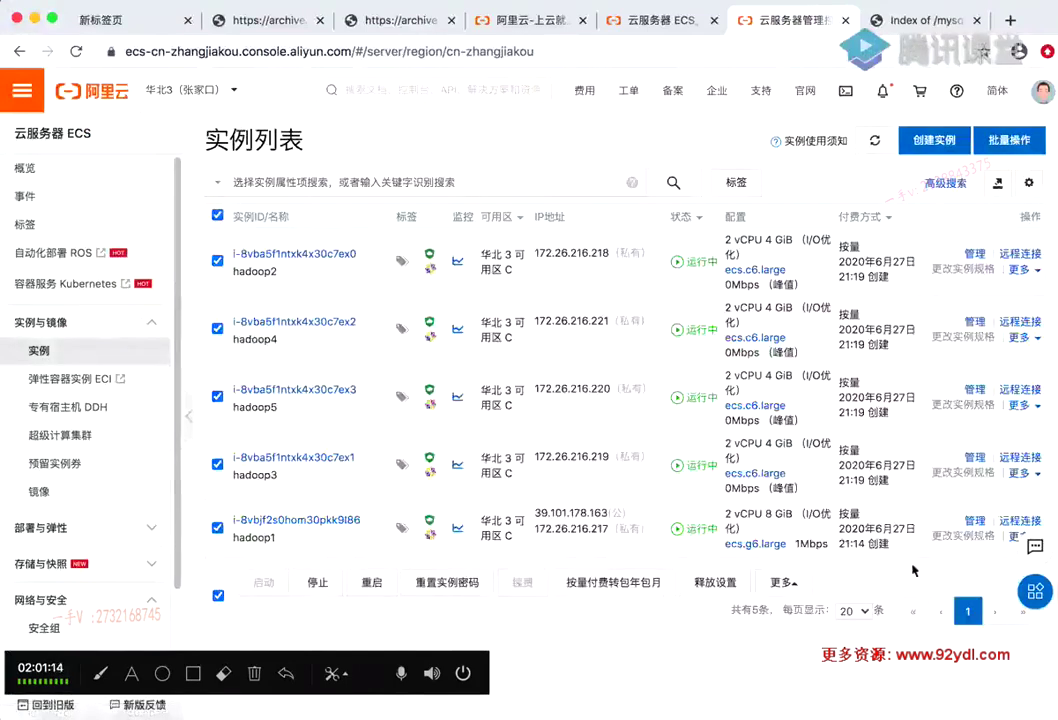
click(376, 582)
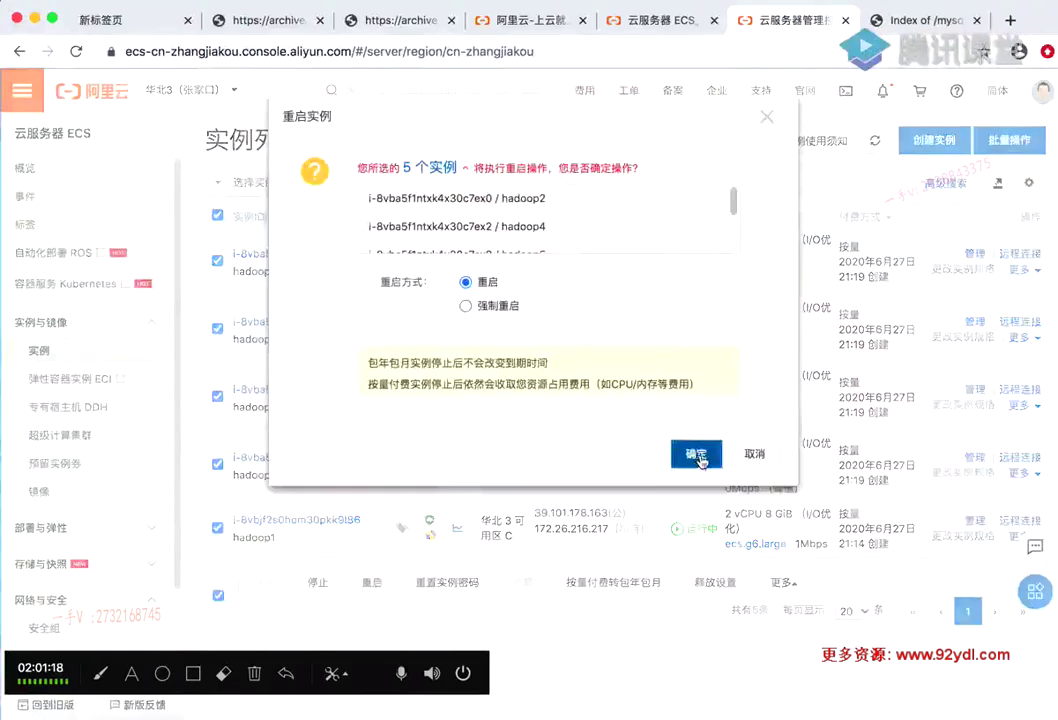
click(697, 454)
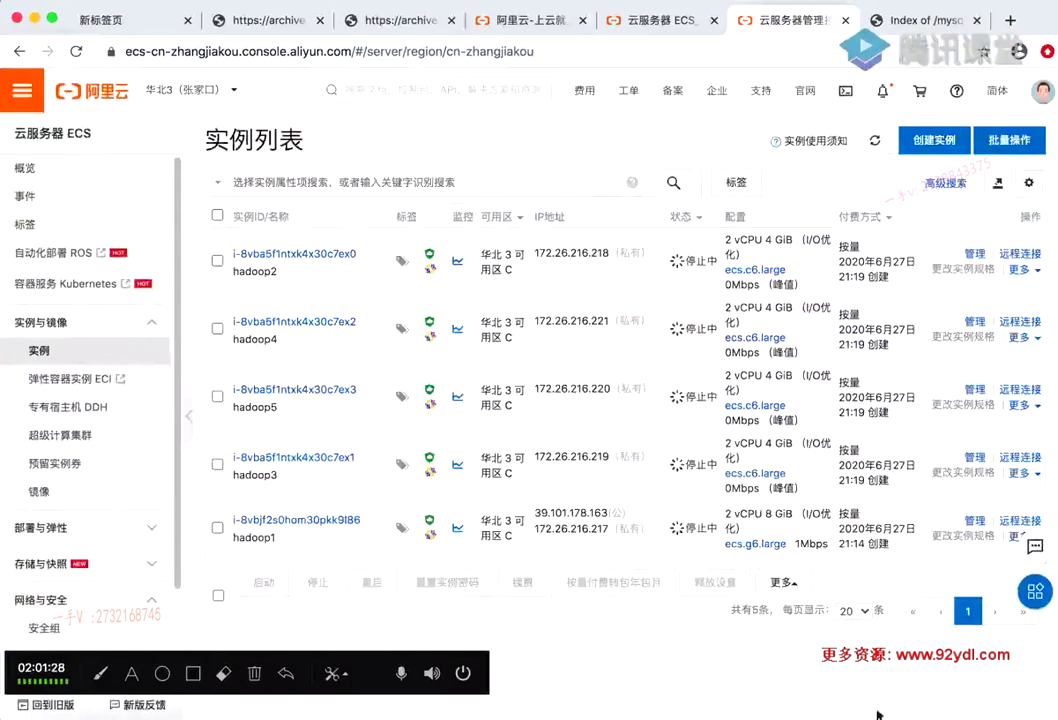
Step the deck to slide 43 and highlight 'defaults' in its /etc/fstab noatime line
click(585, 712)
key(Down)
key(Down)
key(Up)
key(Up)
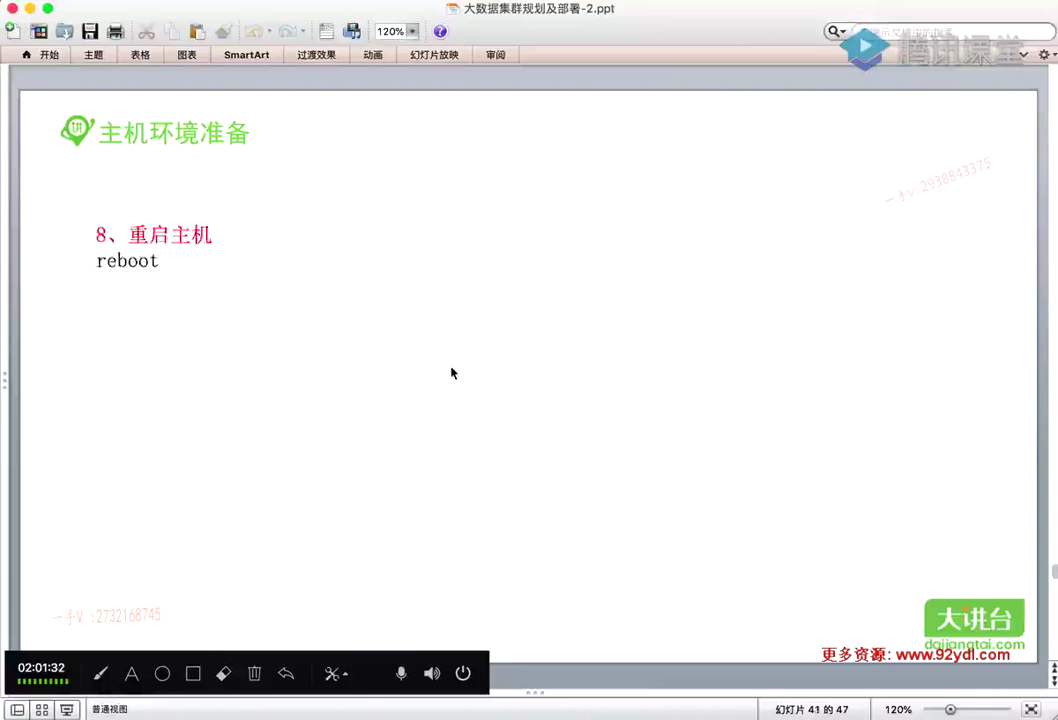
key(Down)
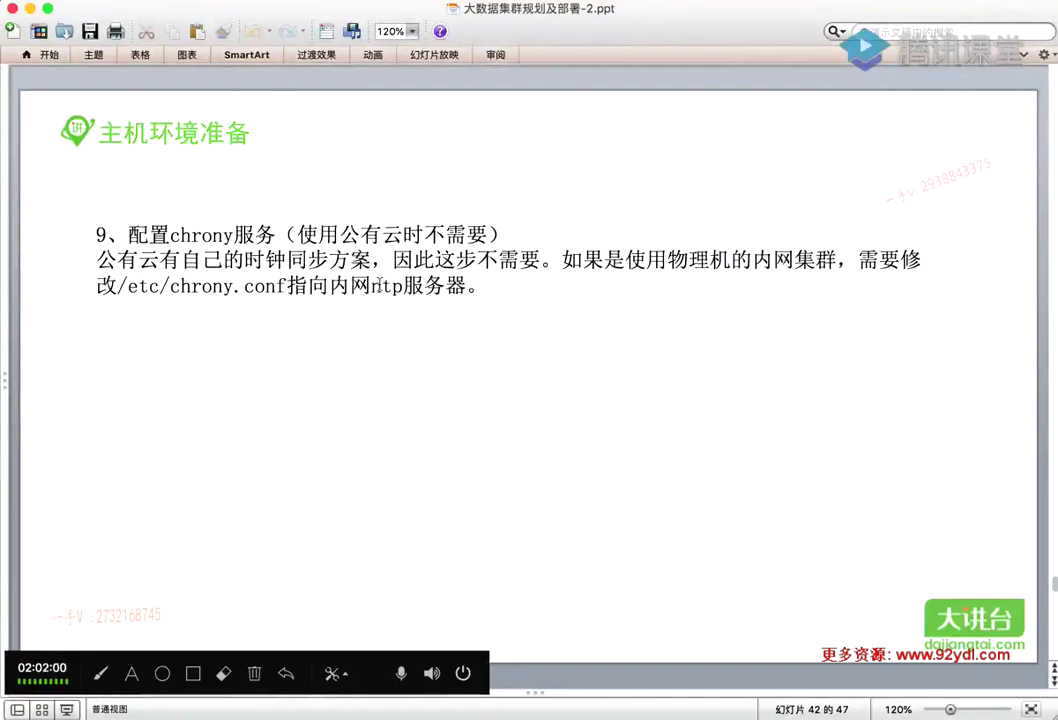
scroll(283, 261, down, 3)
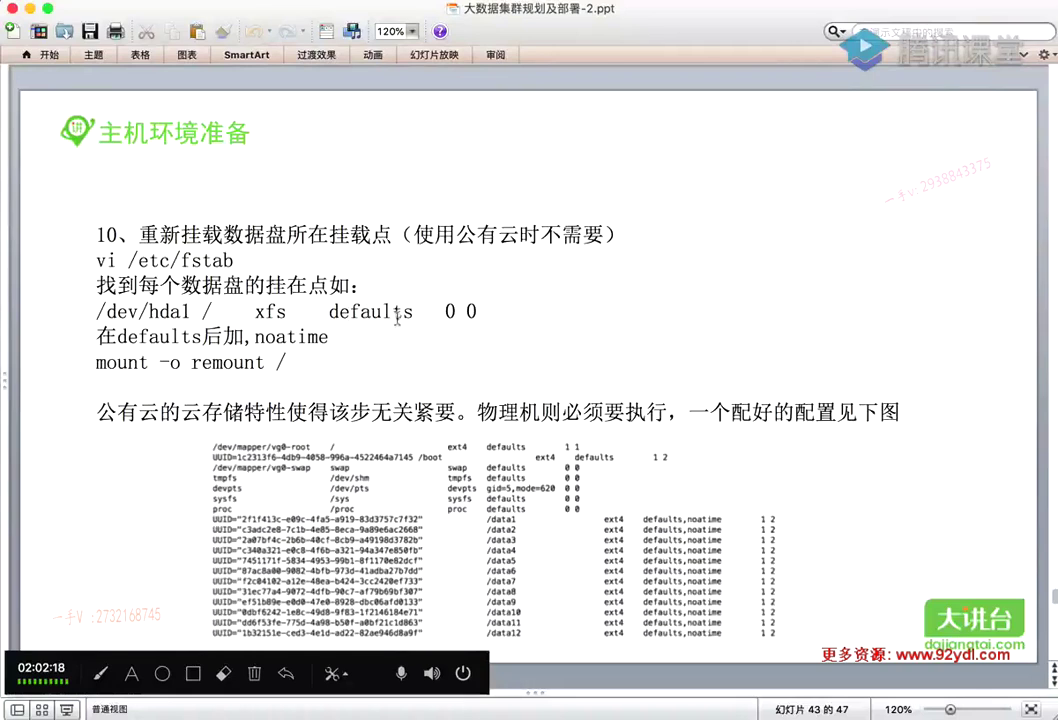
double_click(352, 311)
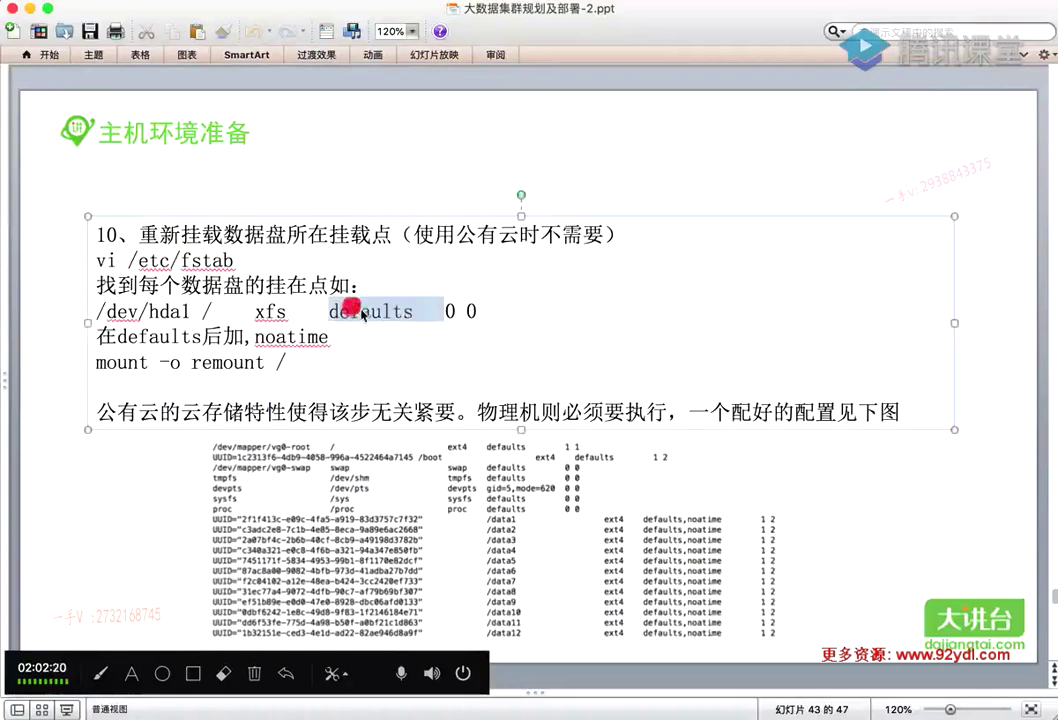
click(422, 312)
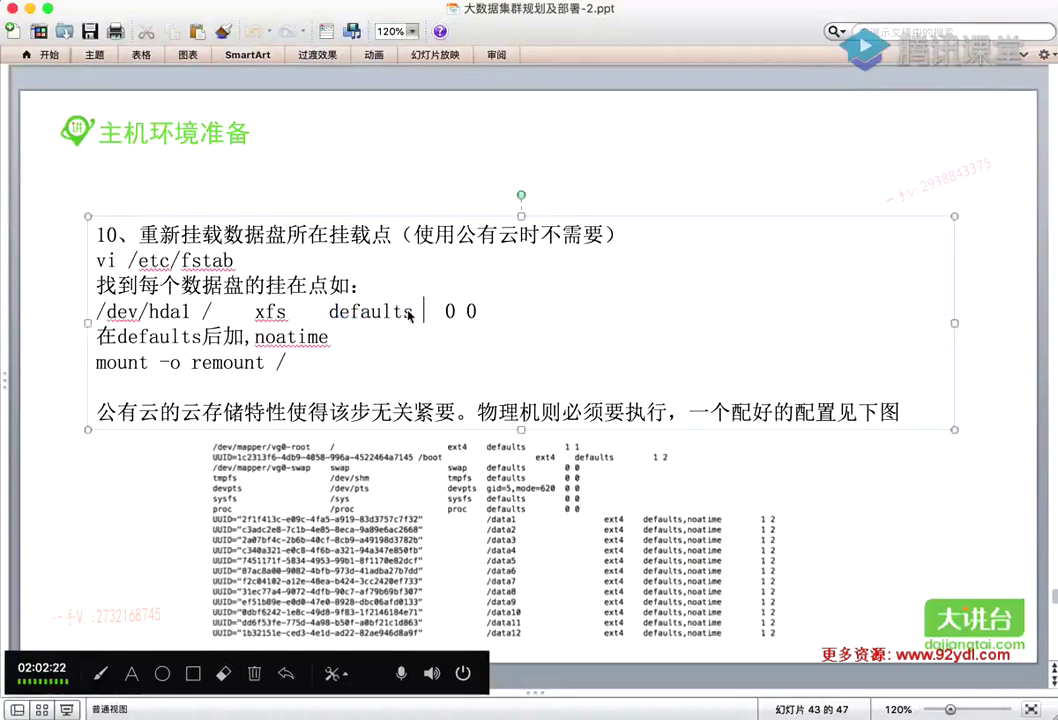
drag(411, 311, 252, 336)
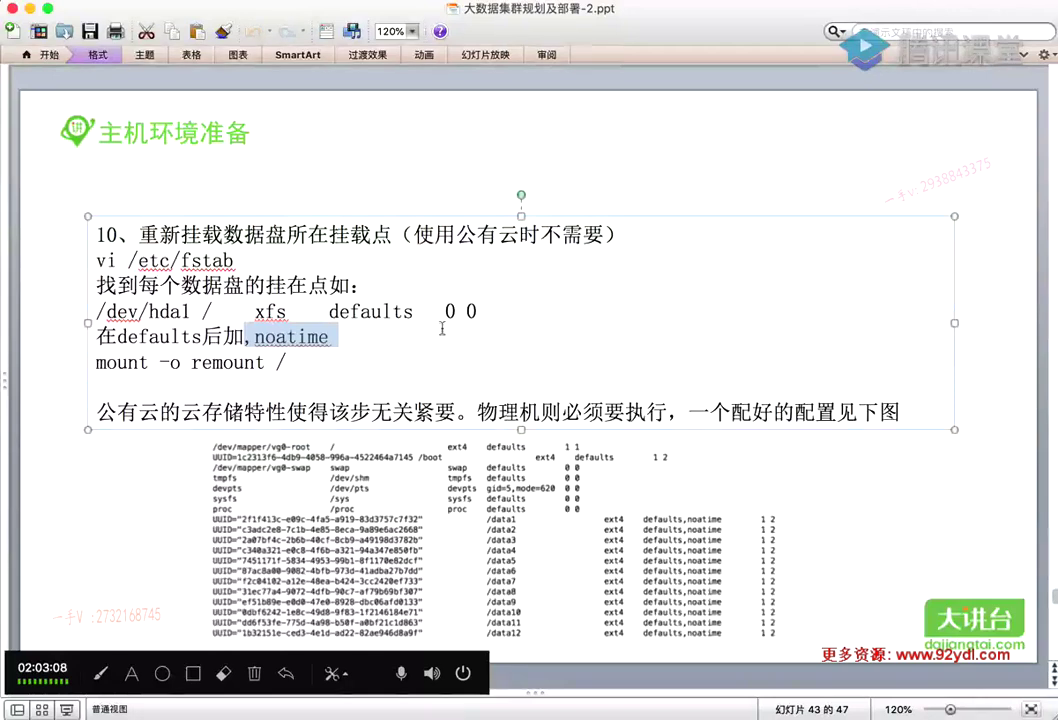
Advance the deck to slide 44 on installing JDK 1.8, then bring up the SecureCRT terminal
click(836, 497)
key(Page_Down)
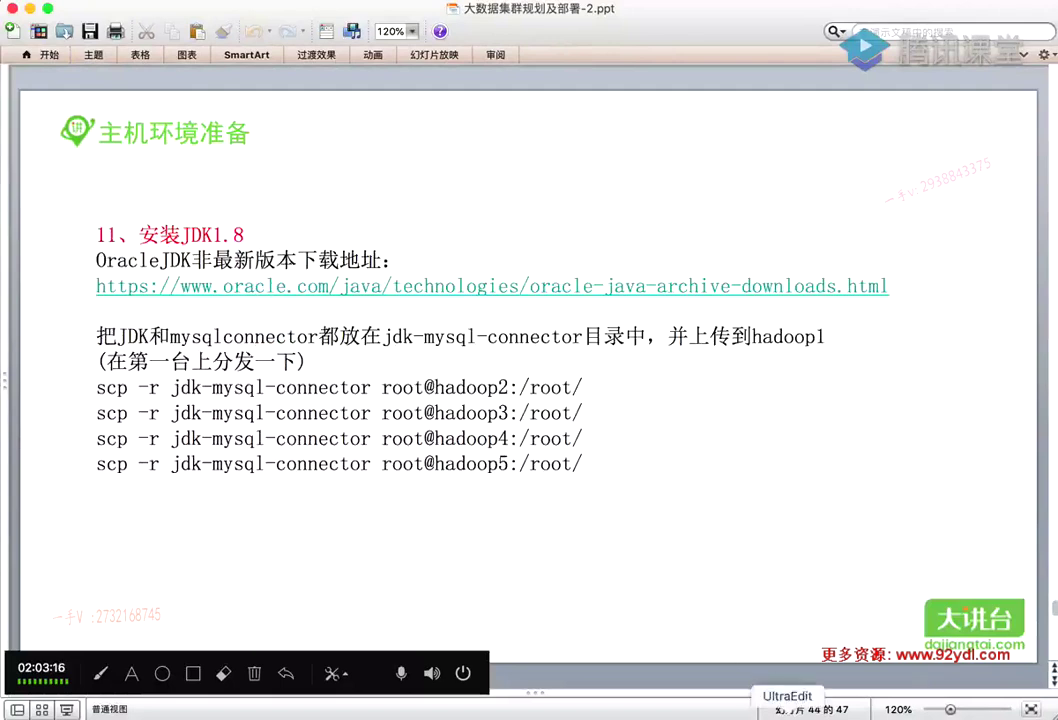
click(874, 711)
Reconnect the first hadoop1 session and copy the hadoop2 scp command from the UltraEdit notes
click(220, 75)
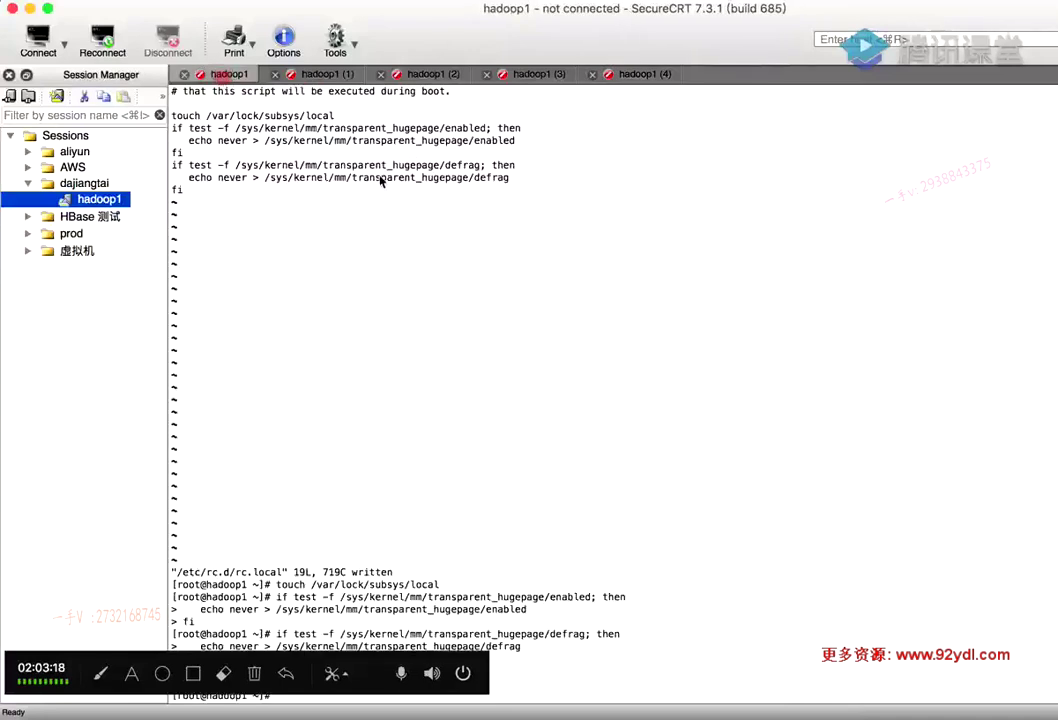
key(Return)
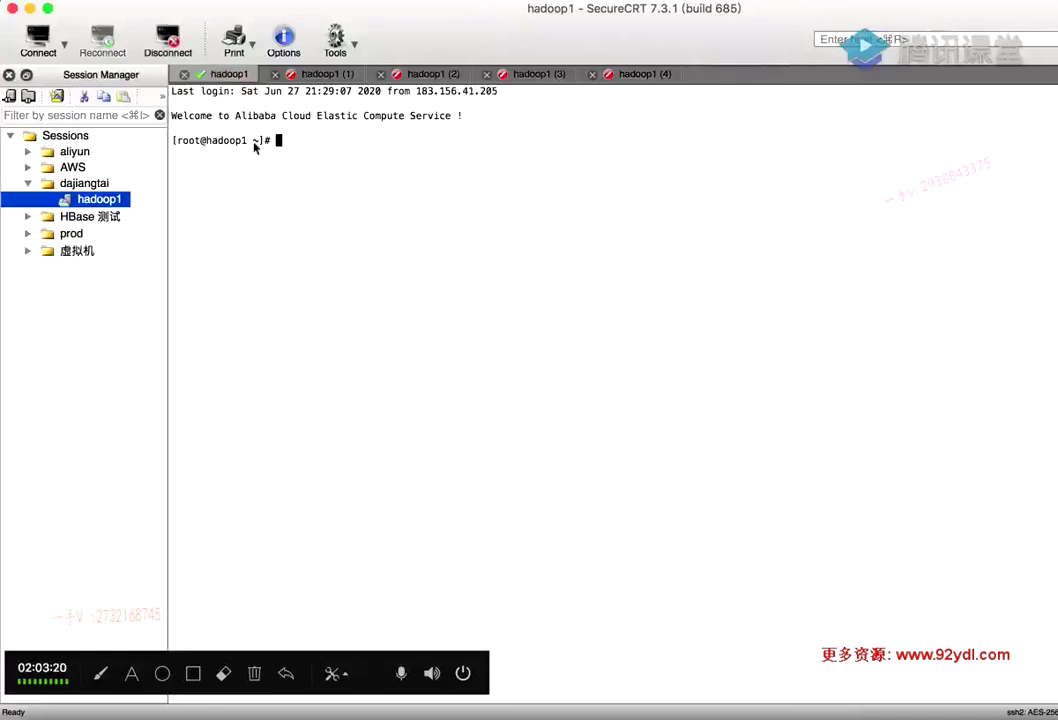
click(786, 711)
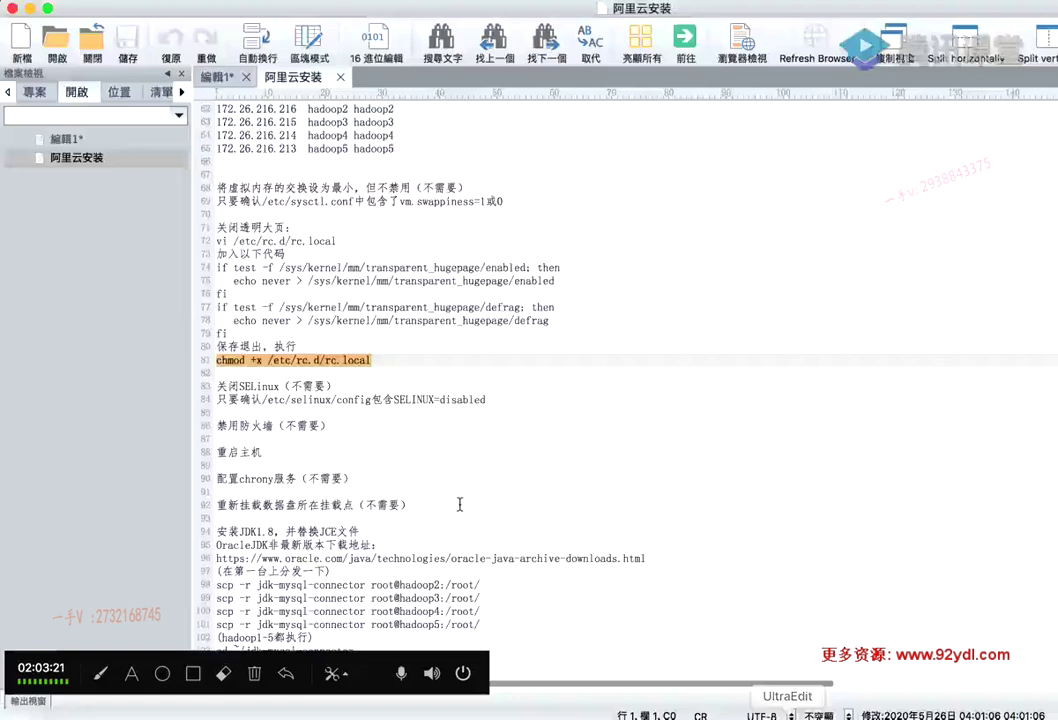
click(488, 518)
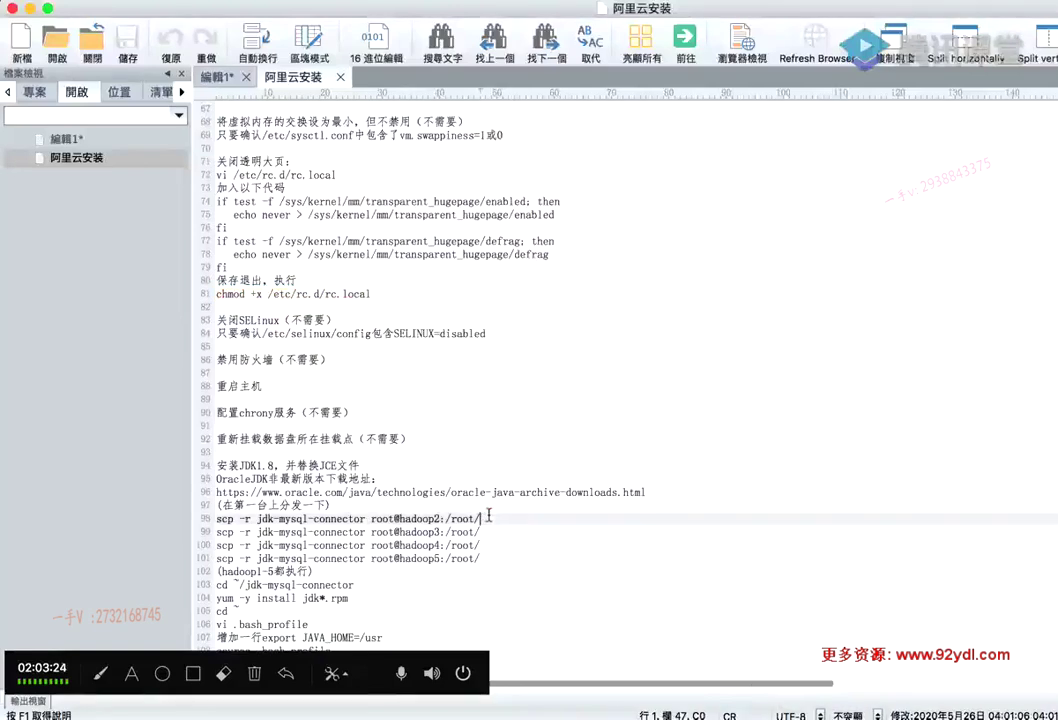
drag(488, 518, 216, 519)
key(super+c)
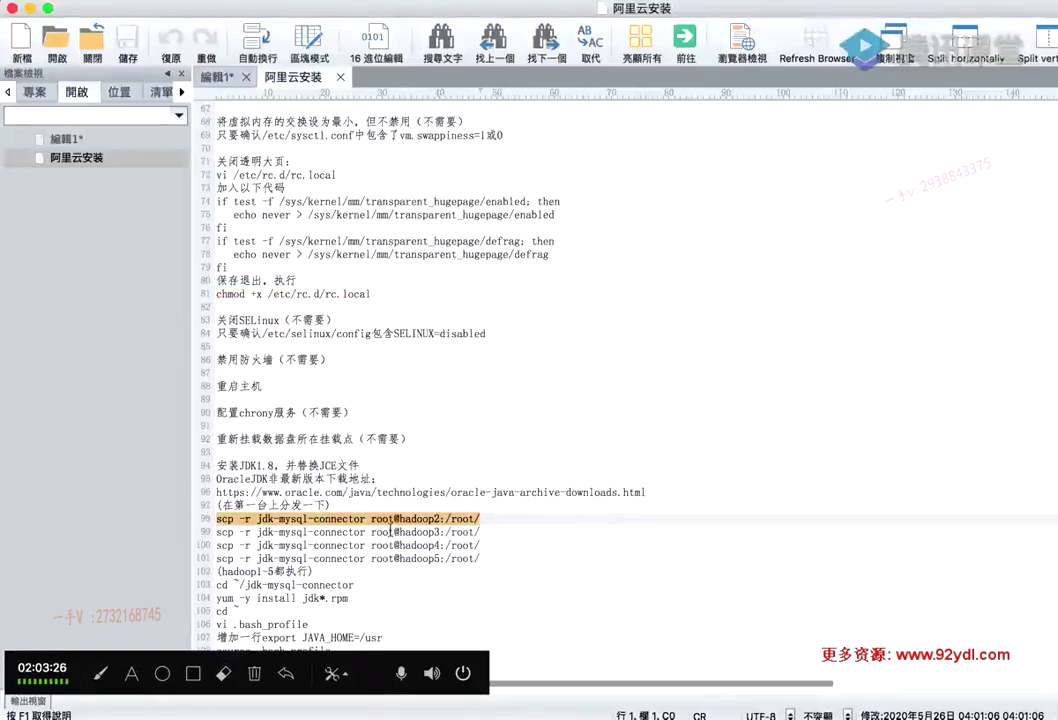
scroll(390, 536, down, 2)
Paste the scp command at the hadoop1 prompt, then erase it
click(869, 712)
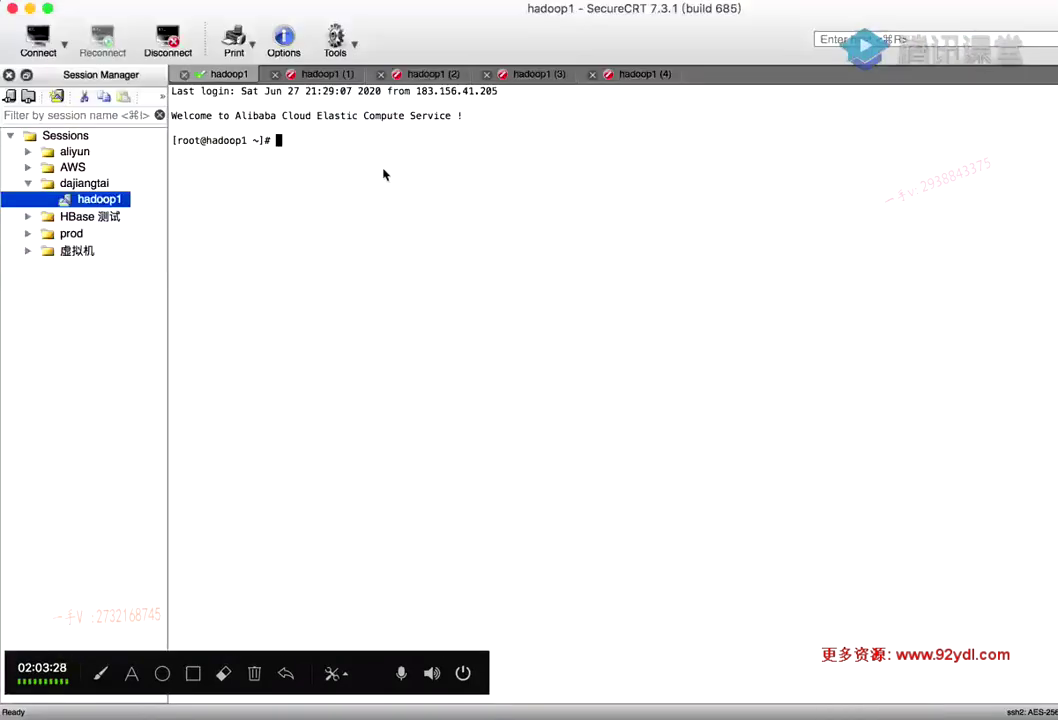
key(super+v)
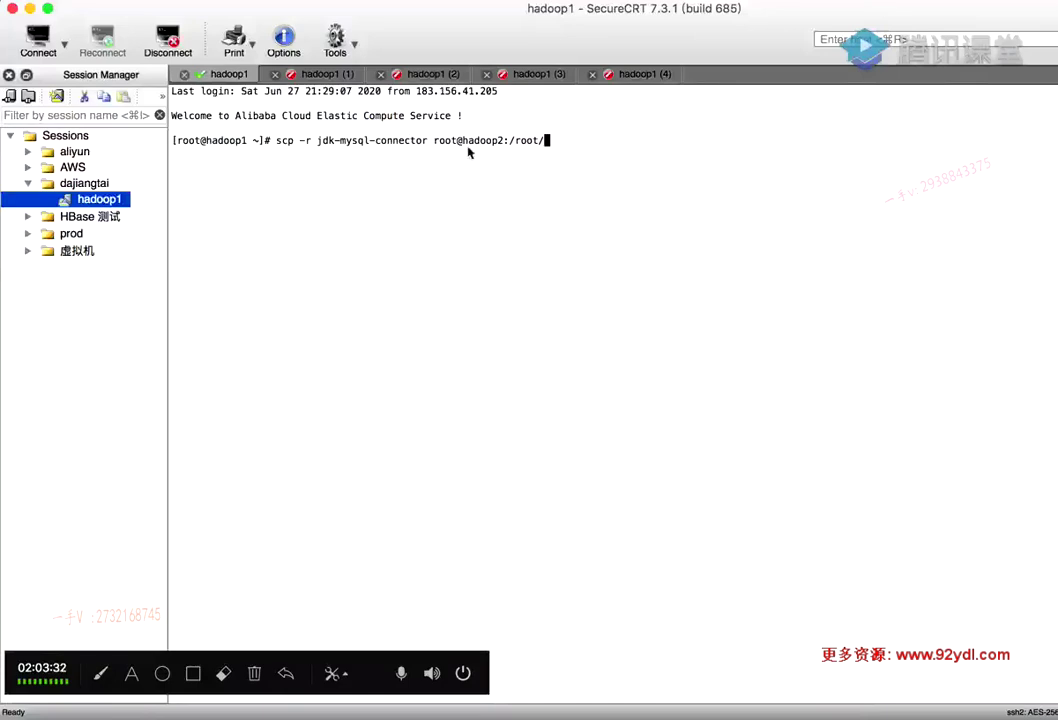
key(BackSpace)
key(BackSpace)
key(BackSpace)
key(BackSpace)
key(BackSpace)
key(BackSpace)
key(BackSpace)
key(BackSpace)
key(BackSpace)
key(BackSpace)
key(BackSpace)
key(BackSpace)
key(BackSpace)
key(BackSpace)
key(BackSpace)
key(BackSpace)
key(BackSpace)
key(BackSpace)
key(BackSpace)
key(BackSpace)
key(BackSpace)
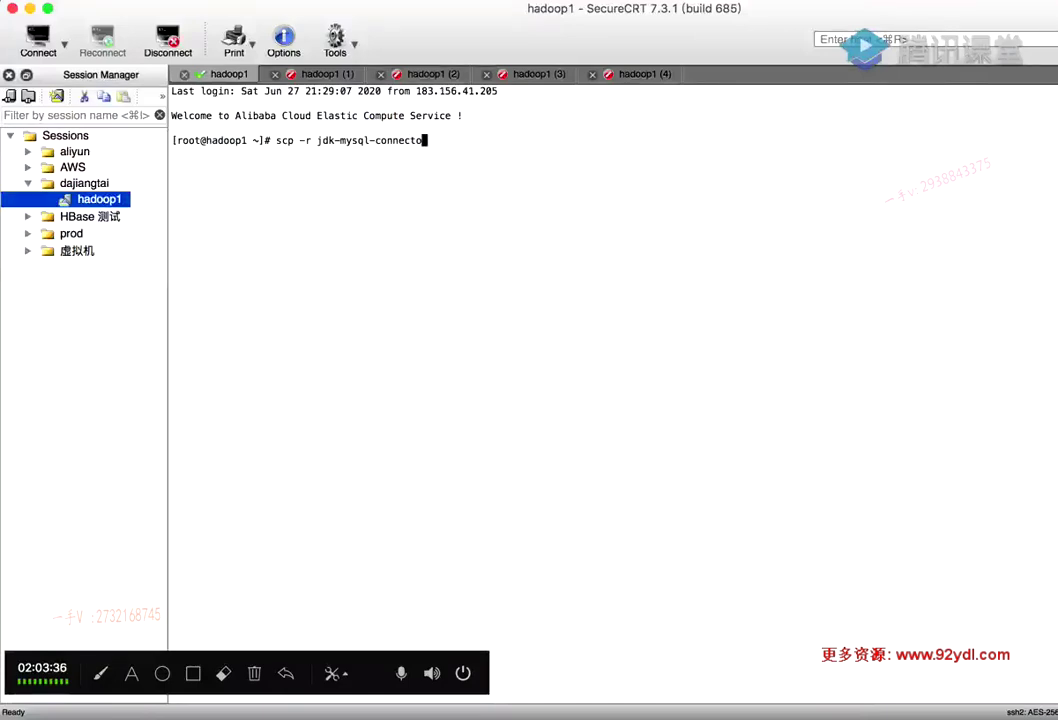
key(BackSpace)
key(BackSpace)
key(BackSpace)
key(BackSpace)
key(BackSpace)
key(BackSpace)
key(BackSpace)
key(BackSpace)
key(BackSpace)
key(BackSpace)
key(BackSpace)
key(BackSpace)
key(BackSpace)
key(BackSpace)
key(BackSpace)
key(BackSpace)
key(BackSpace)
key(BackSpace)
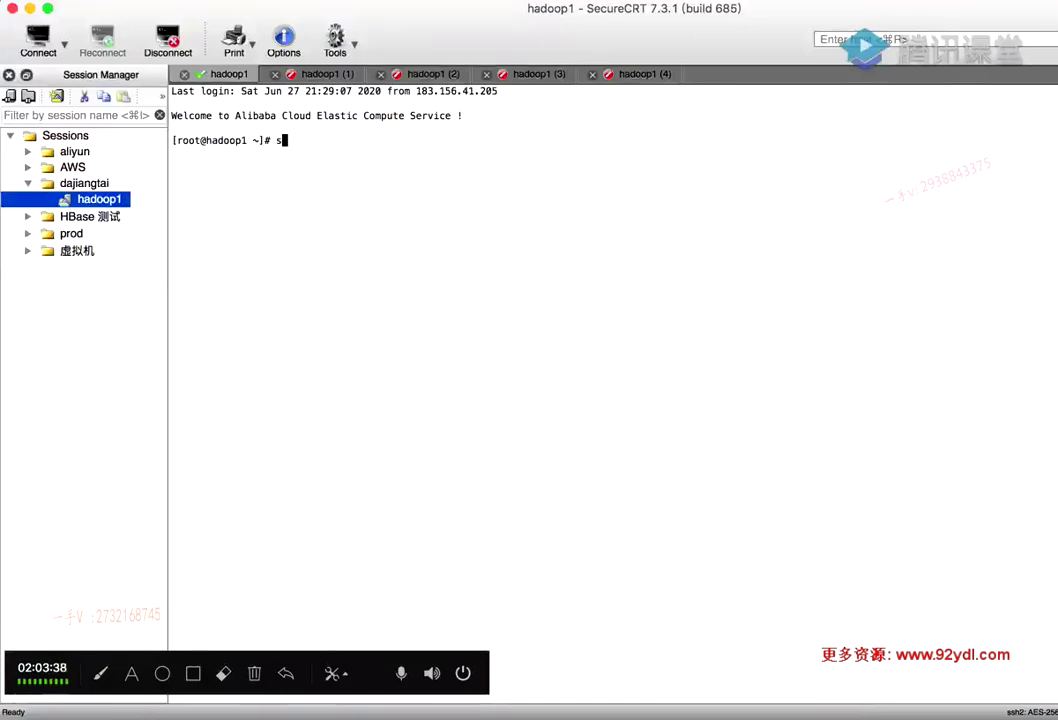
Copy hadoop1's public IP address from the Alibaba Cloud instance list for Transmit
click(707, 715)
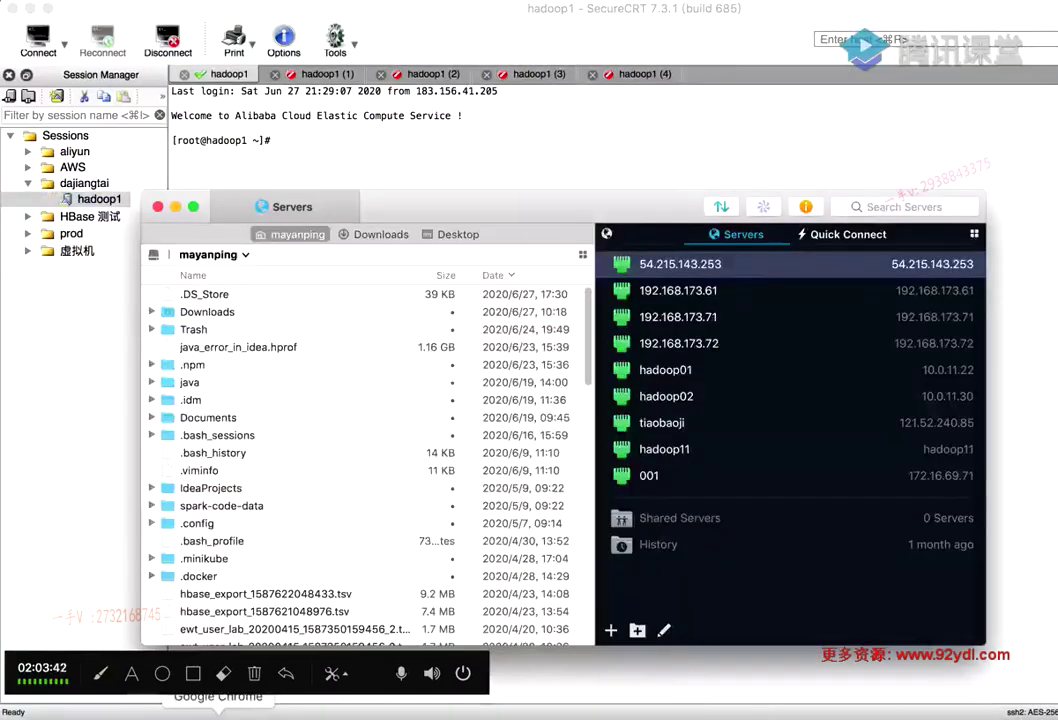
drag(446, 206, 454, 140)
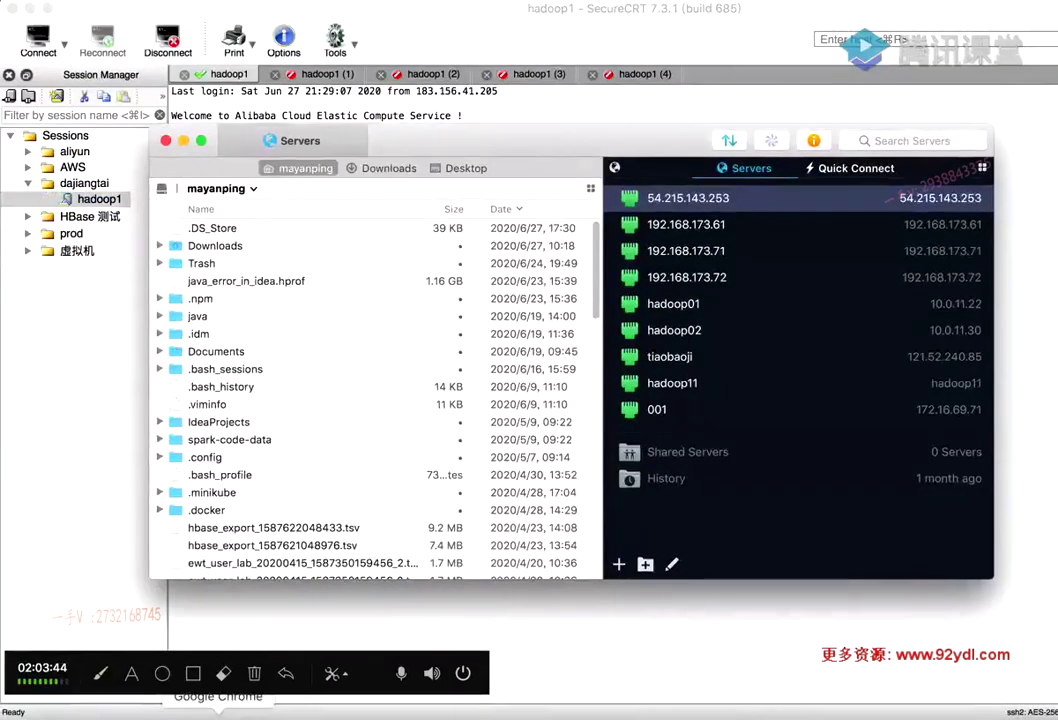
click(218, 714)
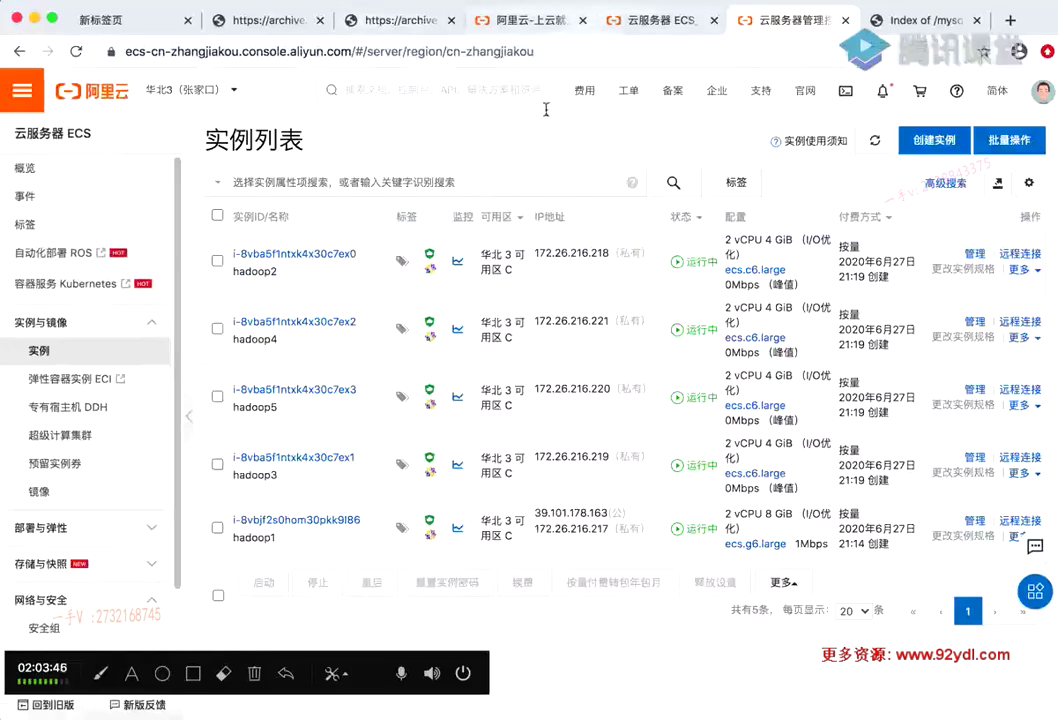
drag(608, 513, 535, 513)
key(super+c)
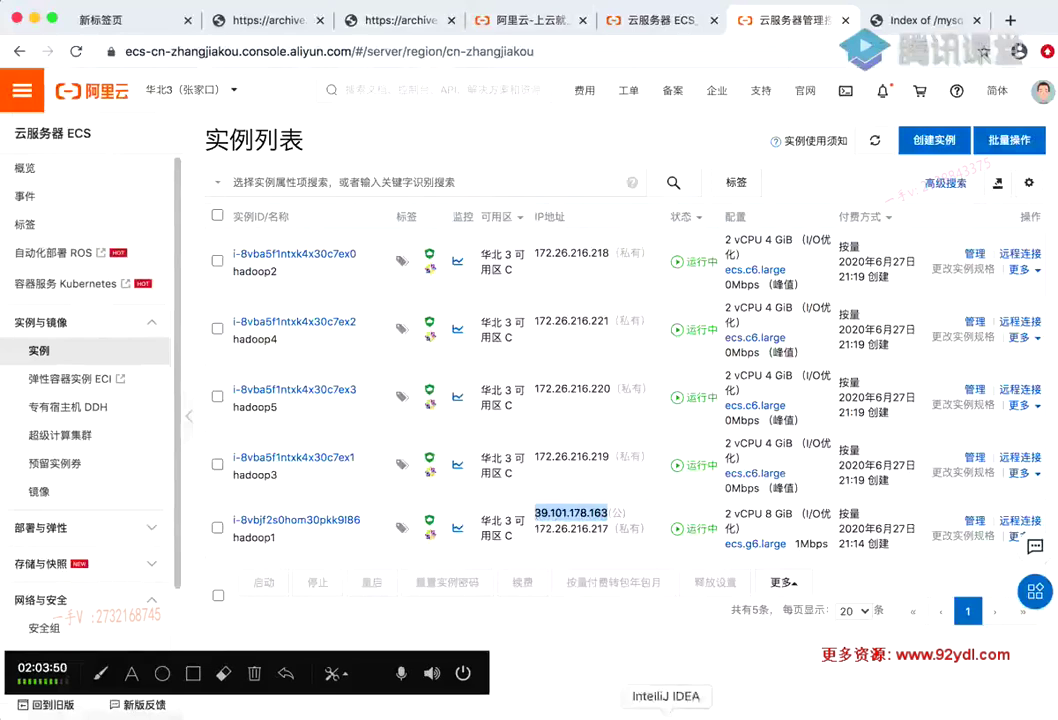
click(708, 714)
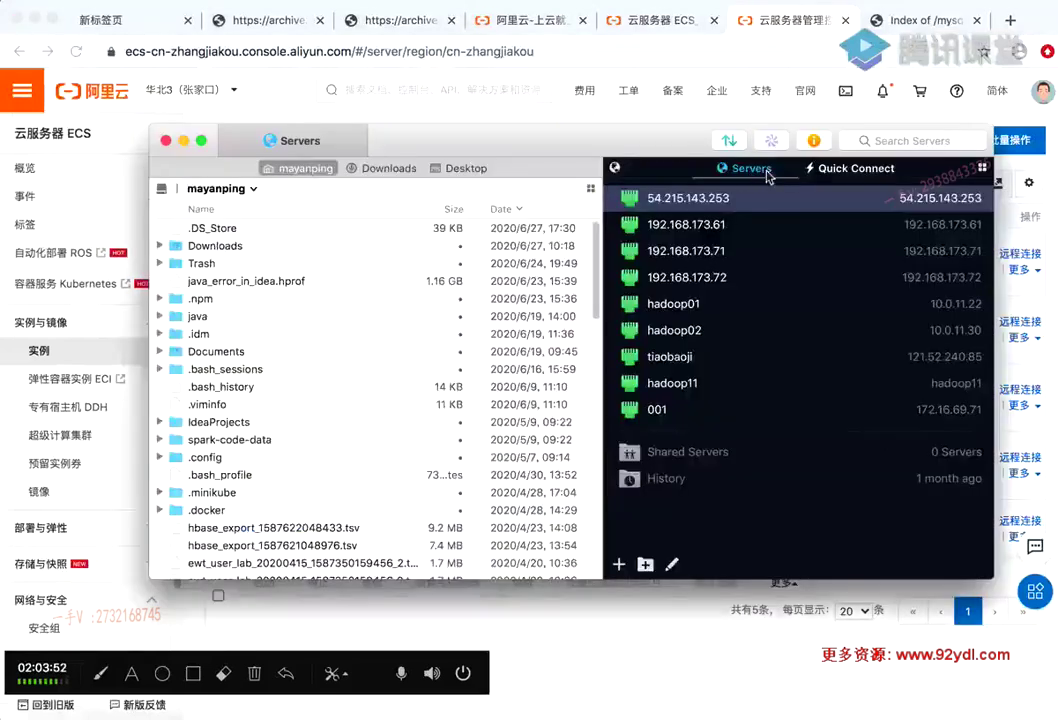
Add an SFTP server at hadoop1's IP with user root and its password, then connect and accept the host key
click(620, 566)
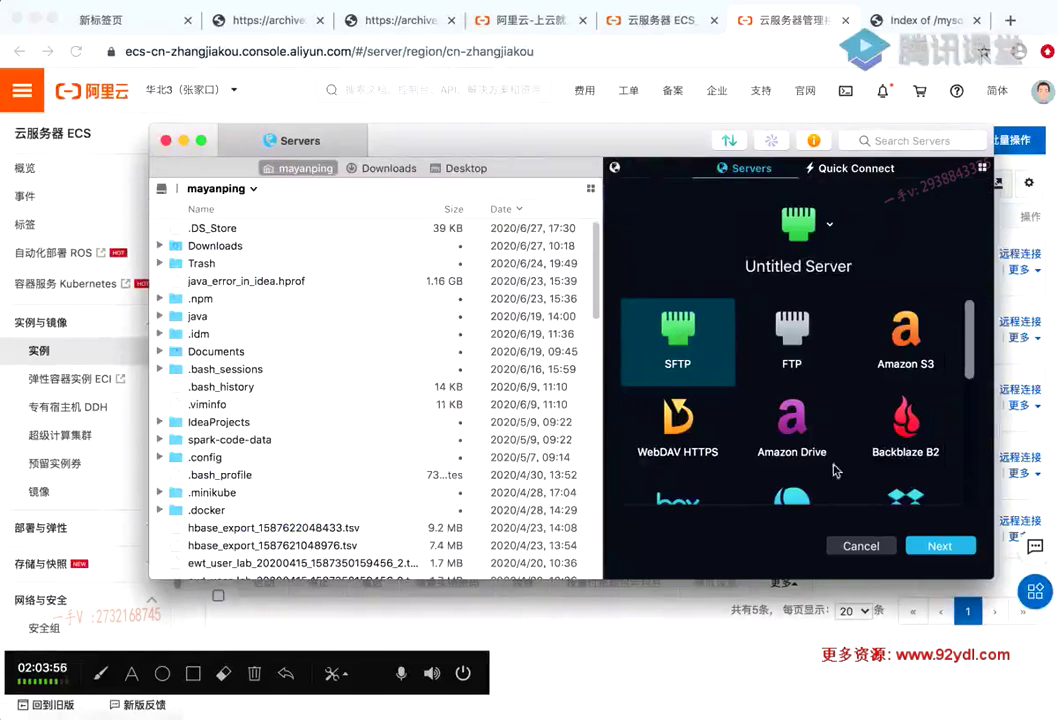
key(Return)
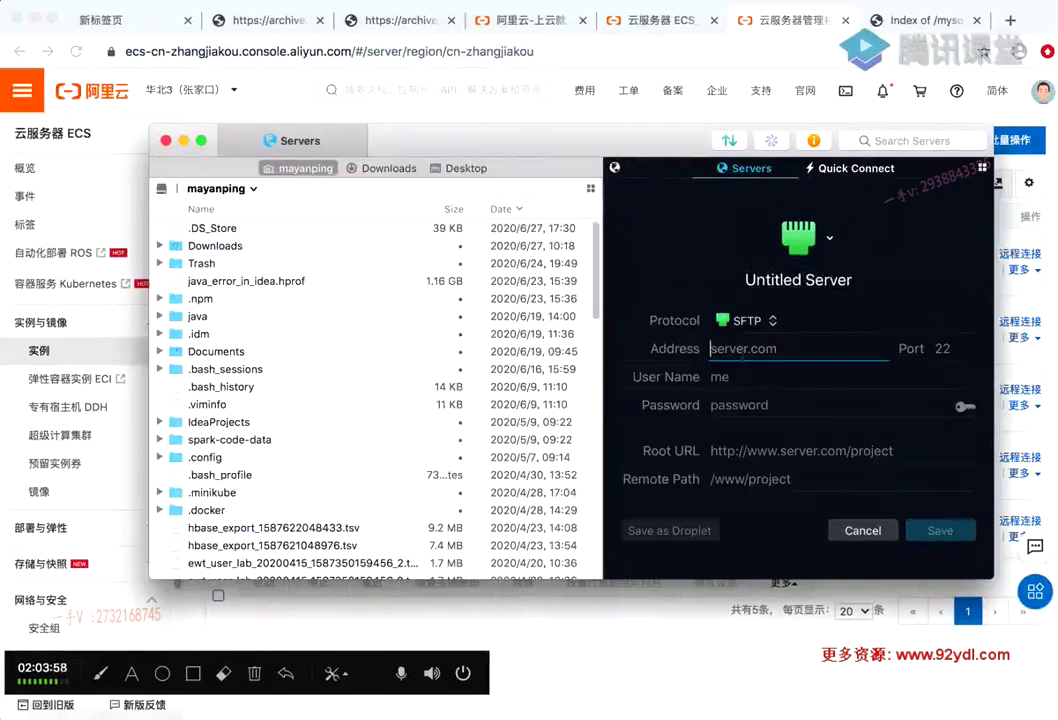
key(super+v)
click(756, 374)
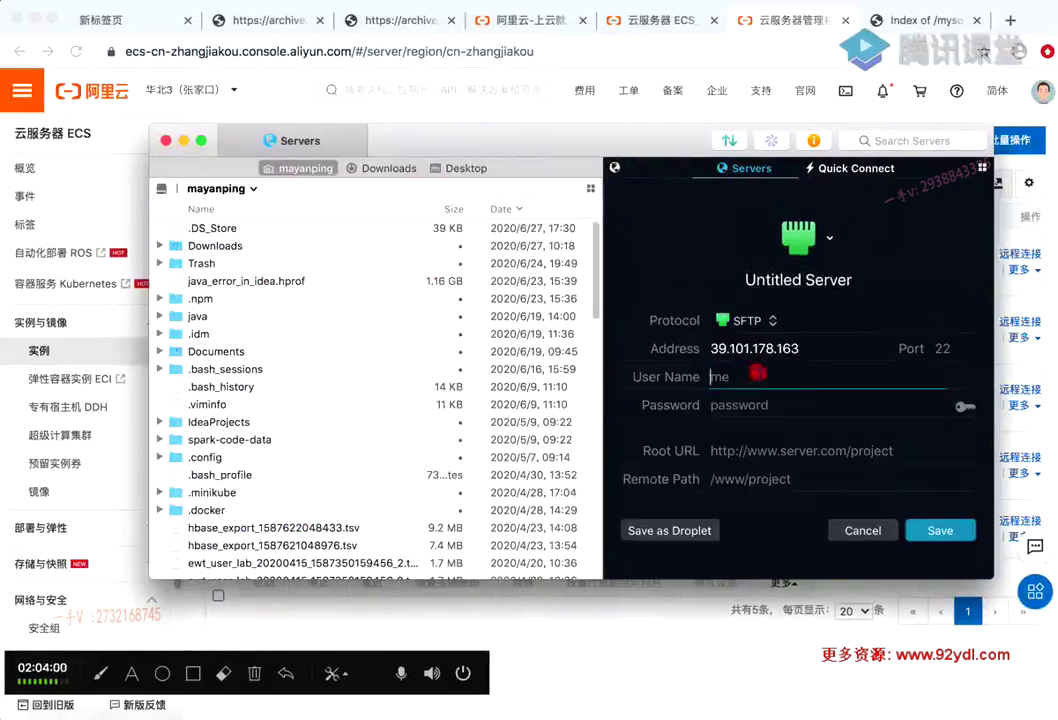
text(root)
click(752, 405)
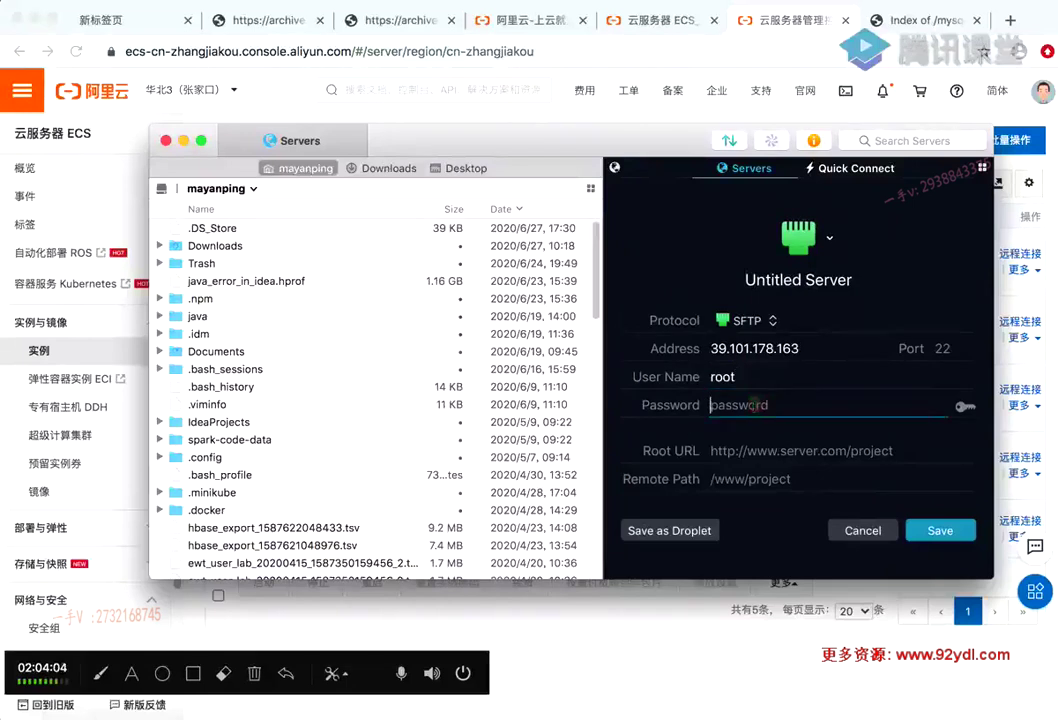
text(********)
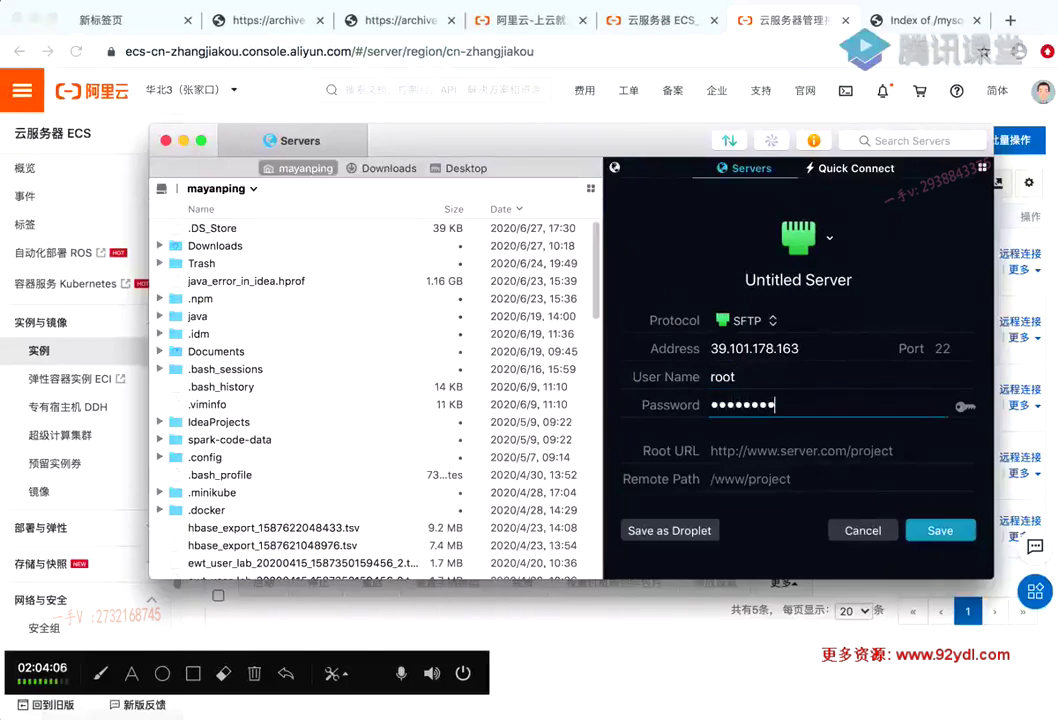
click(940, 530)
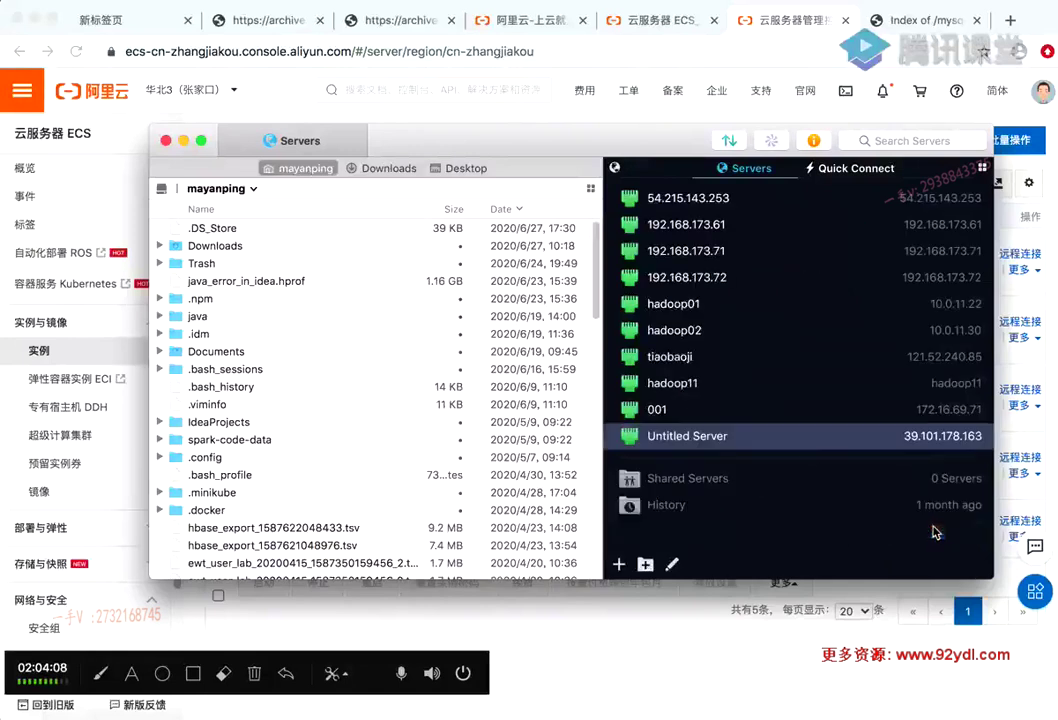
double_click(713, 441)
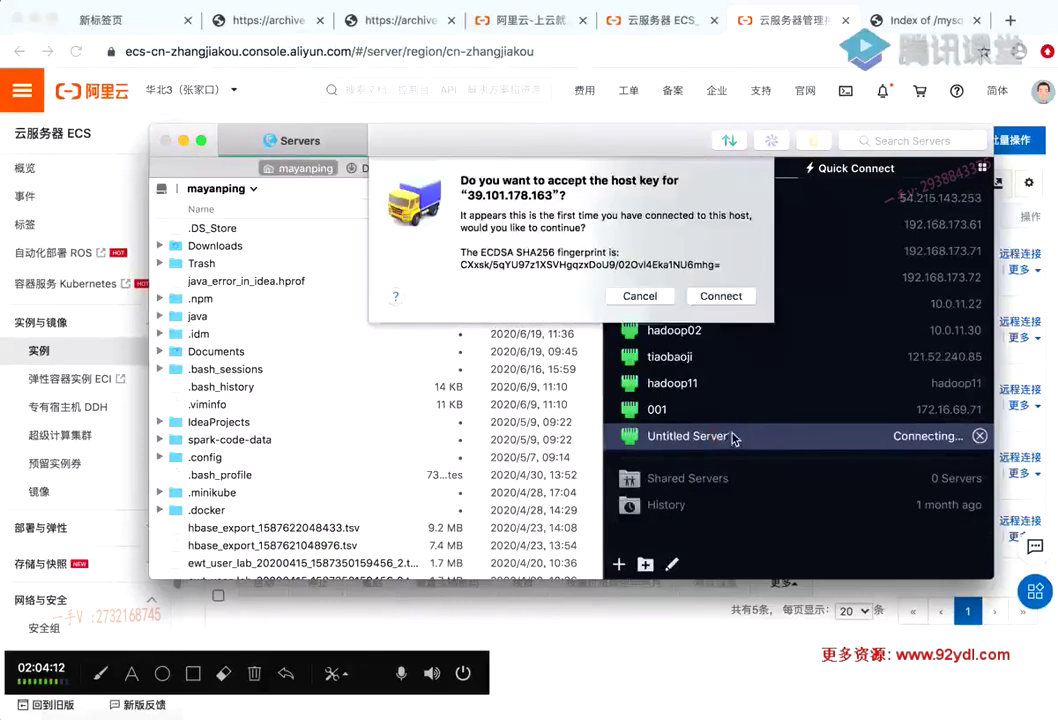
click(729, 298)
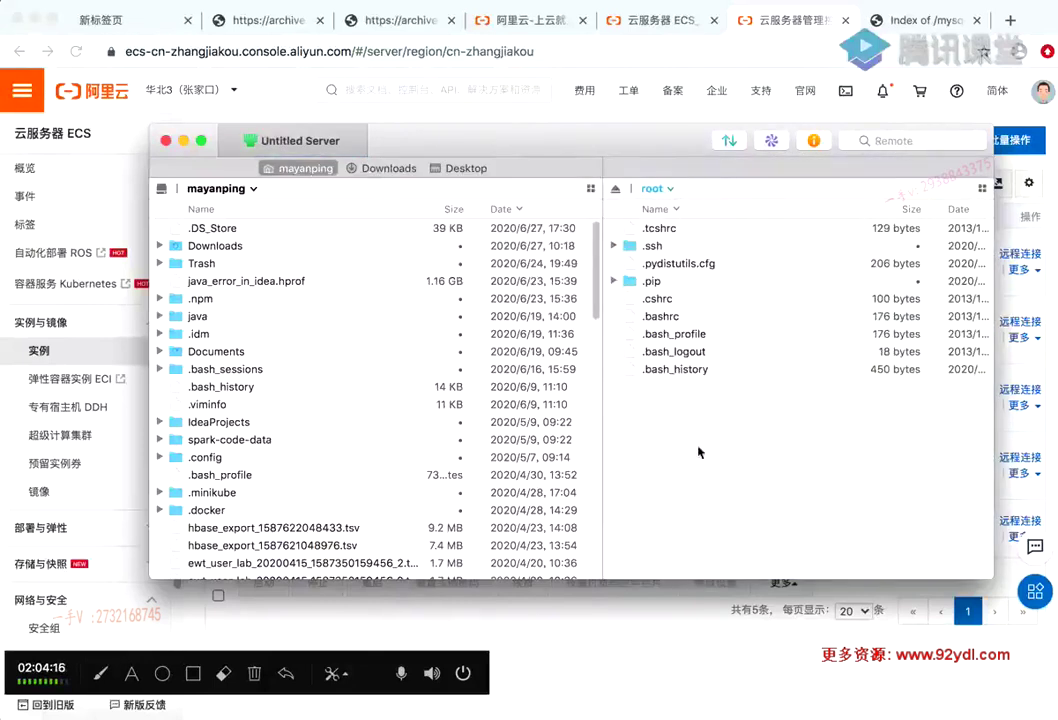
Upload the jdk-mysql-connector folder from Finder into root's home directory on hadoop1
drag(640, 140, 579, 137)
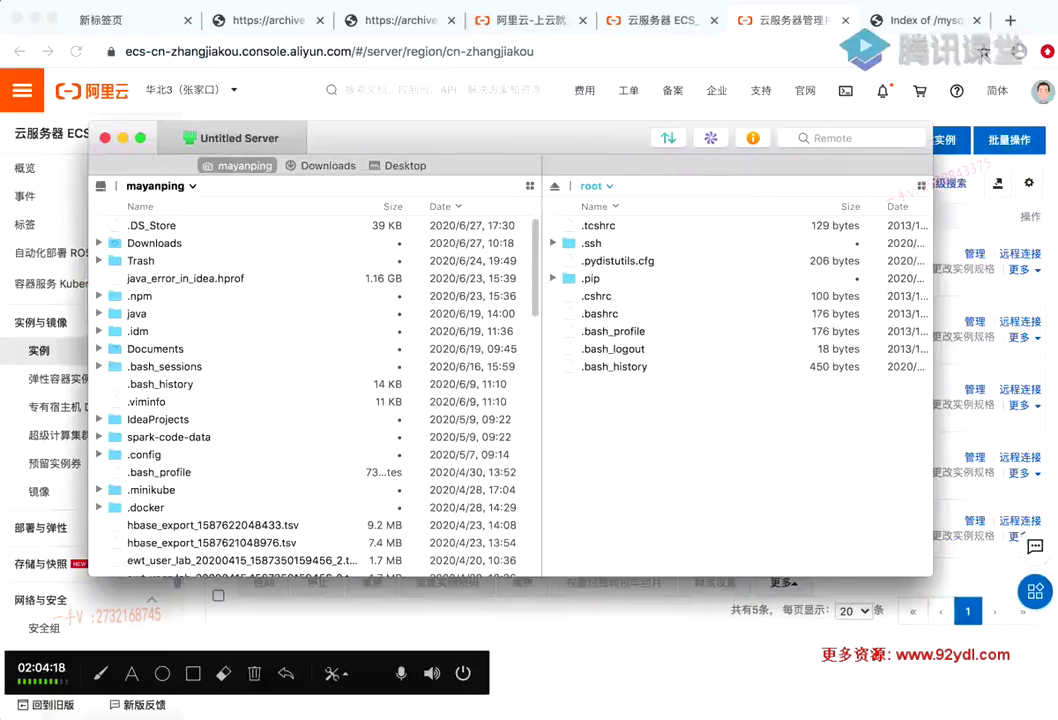
key(super+Tab)
drag(362, 246, 320, 200)
double_click(295, 350)
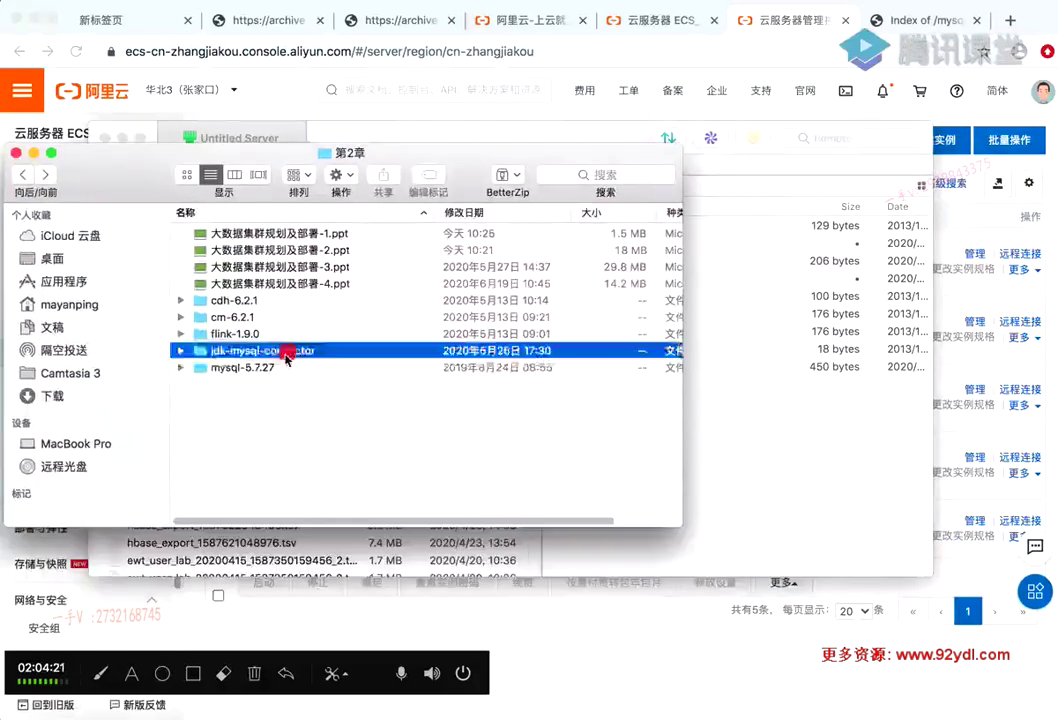
click(22, 174)
drag(245, 353, 758, 455)
click(577, 137)
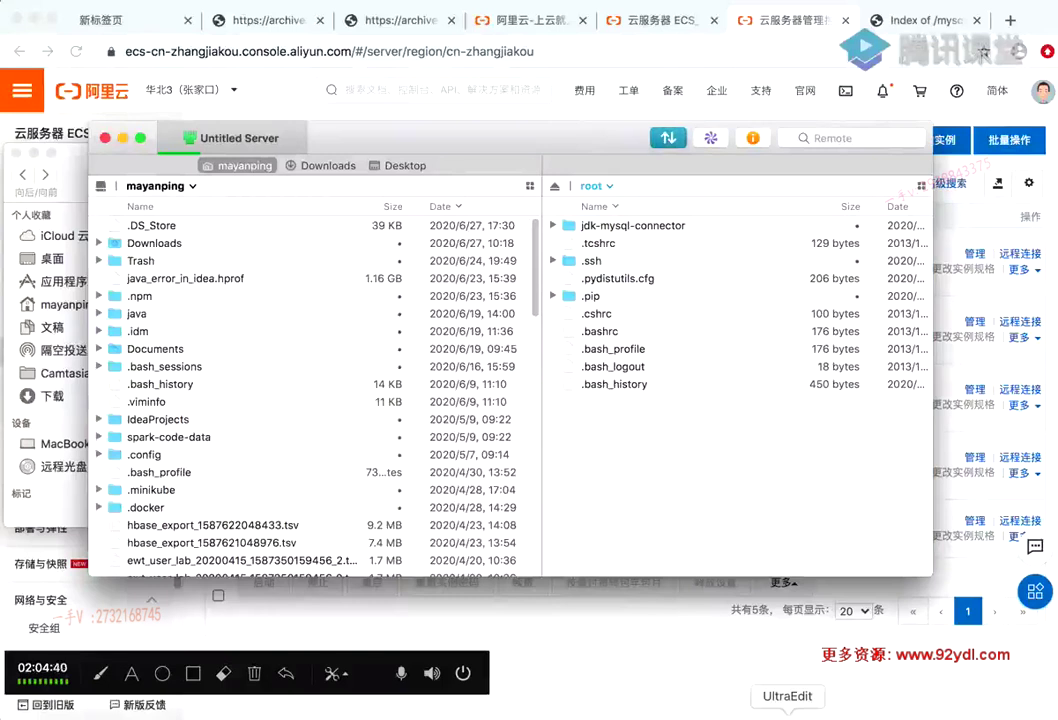
Copy the hadoop2 scp command from the UltraEdit installation notes
click(787, 712)
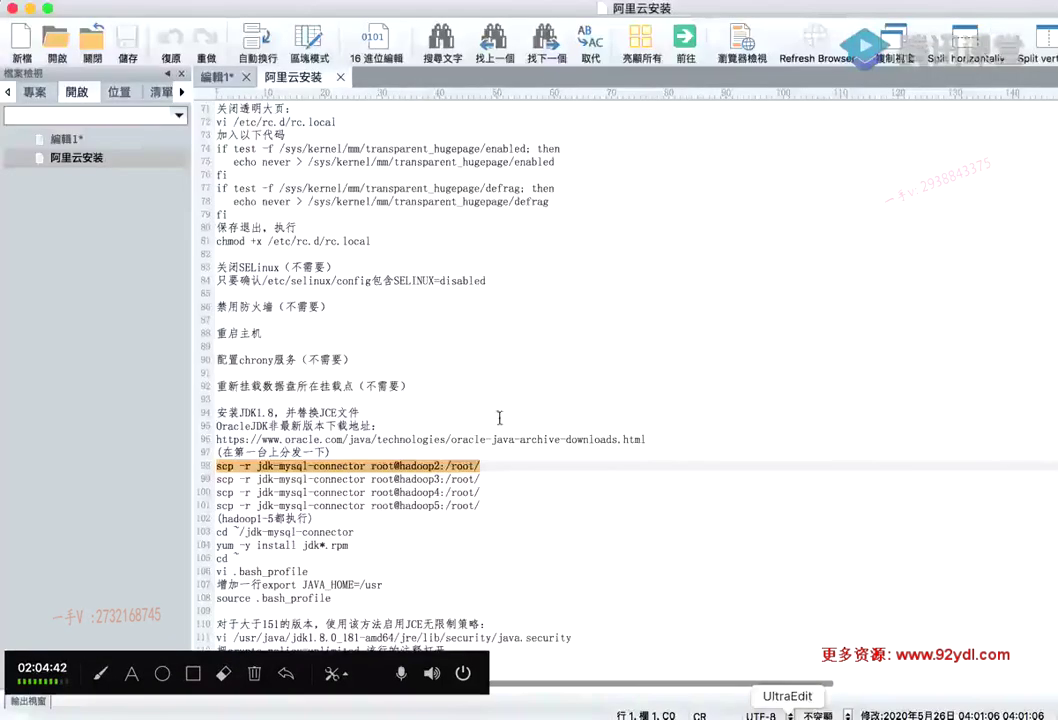
click(509, 465)
drag(412, 465, 201, 463)
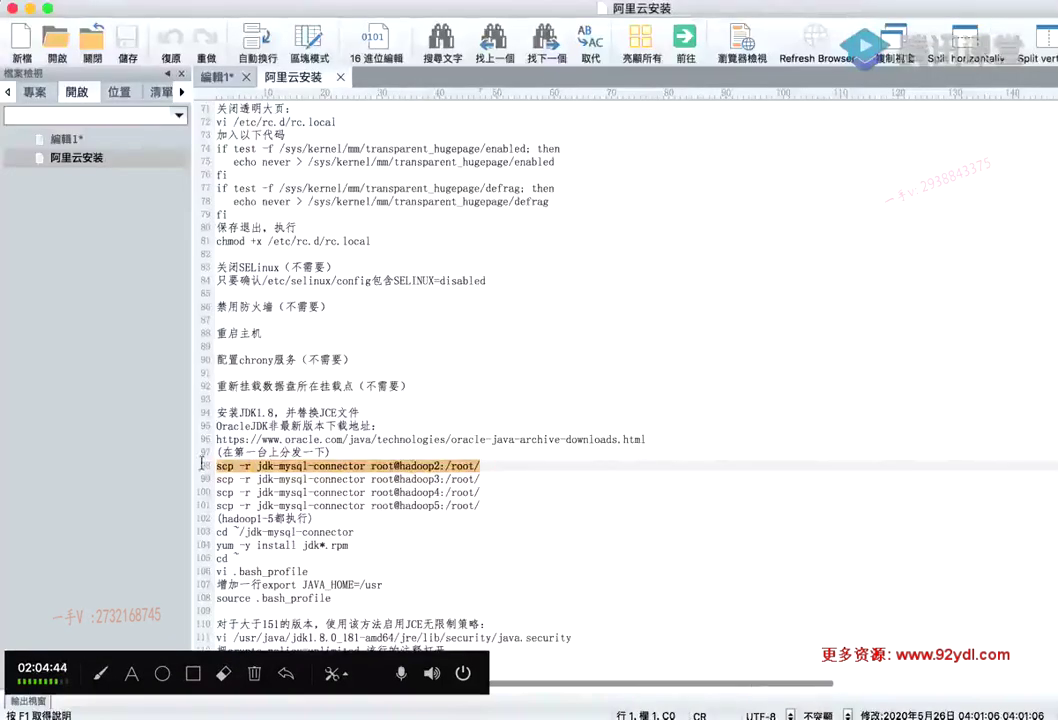
click(879, 712)
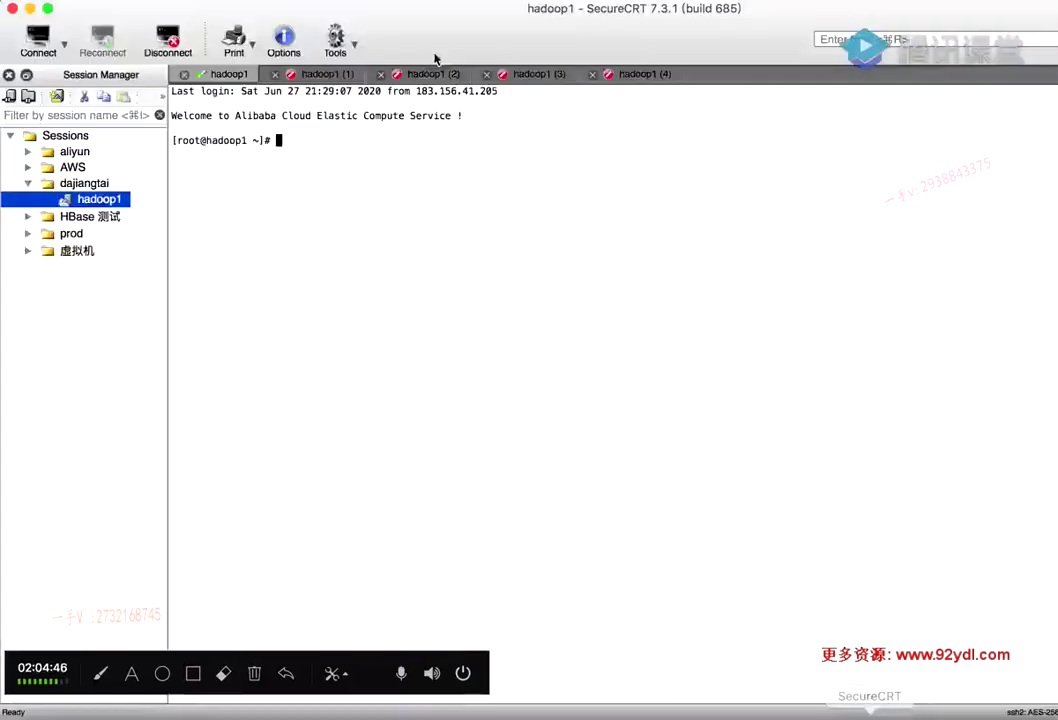
Reconnect hadoop1 (1) and (2) and ssh them into hadoop2 and hadoop3, accepting host keys
click(317, 76)
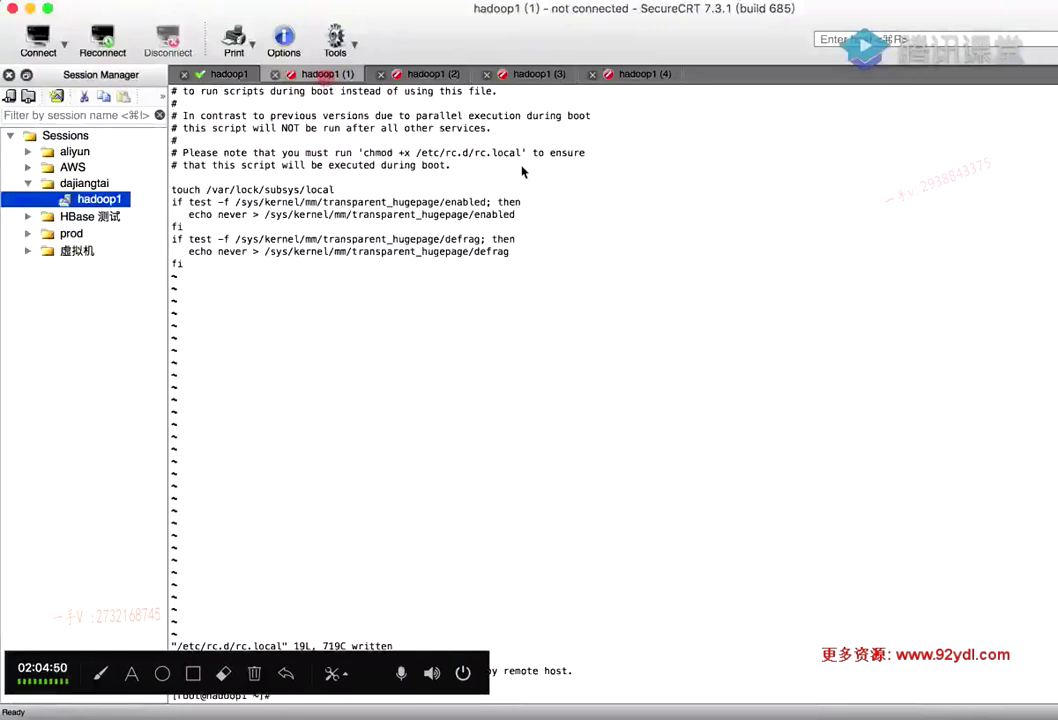
key(Return)
text(ssh hadoop2)
key(Return)
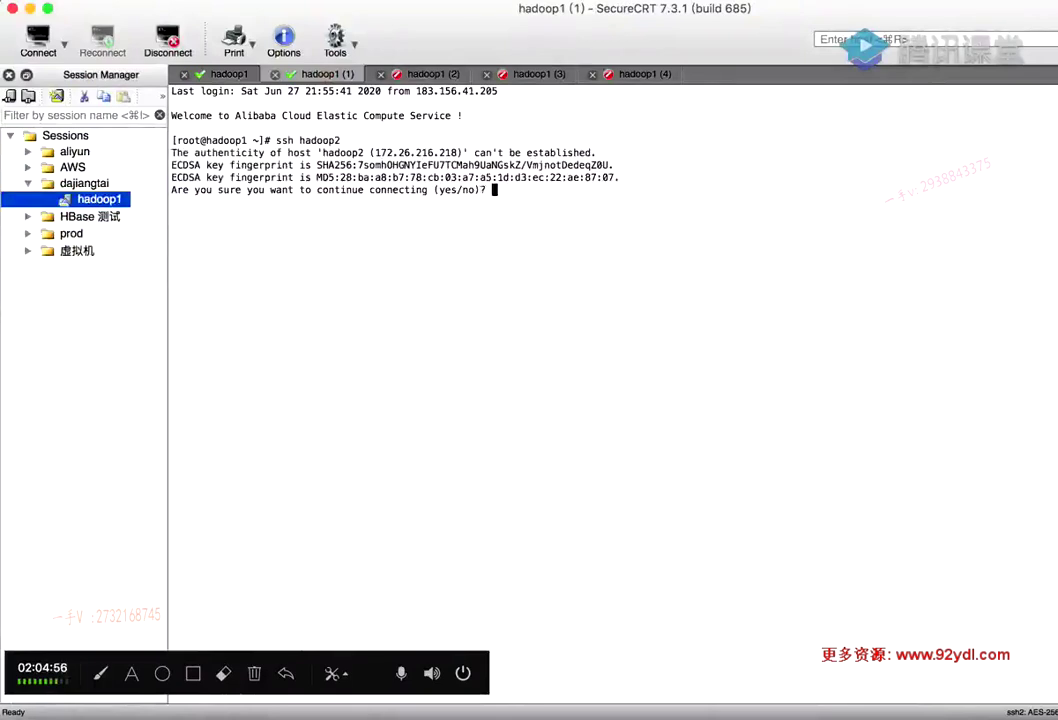
text(yes)
key(Return)
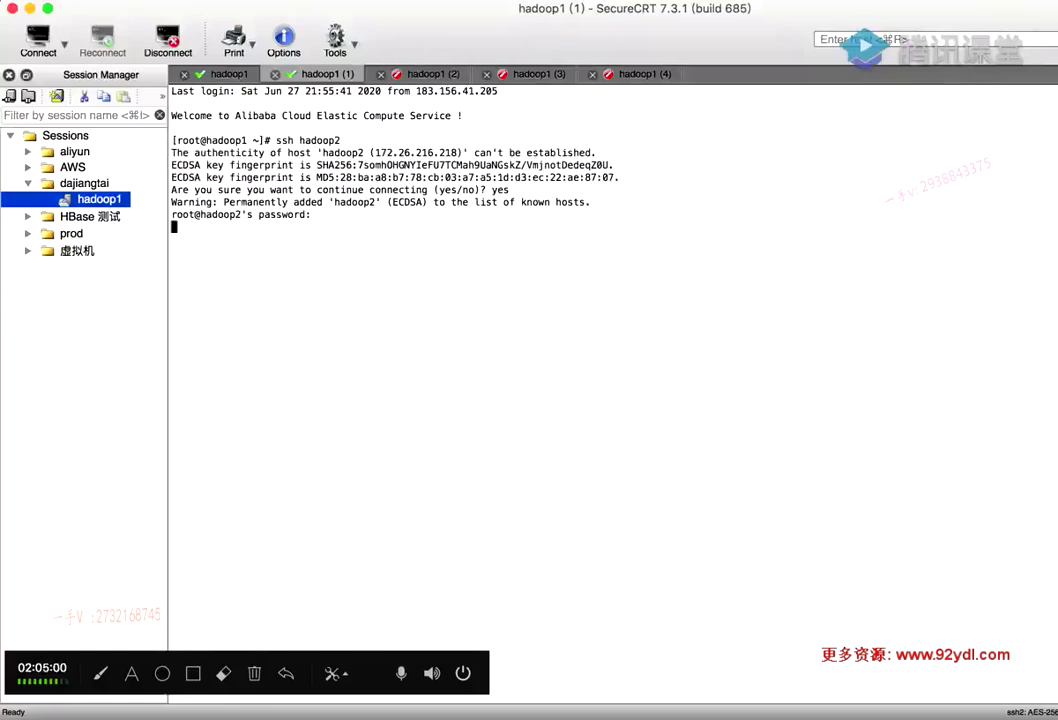
key(Return)
click(434, 80)
key(Return)
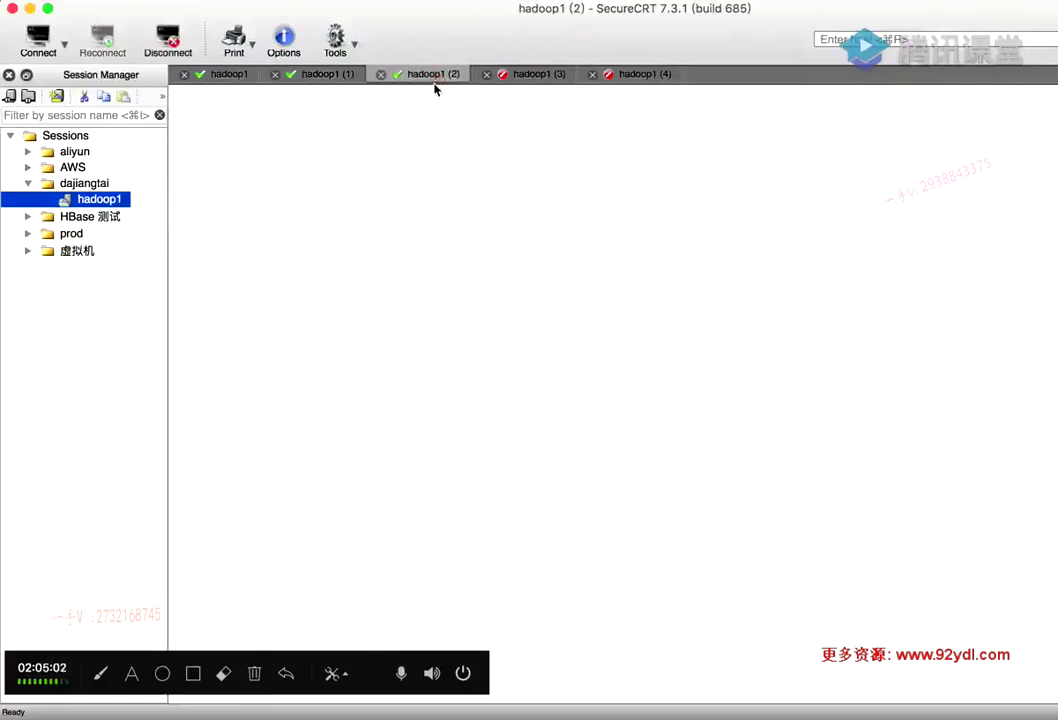
text(ssh hadoop3)
key(Return)
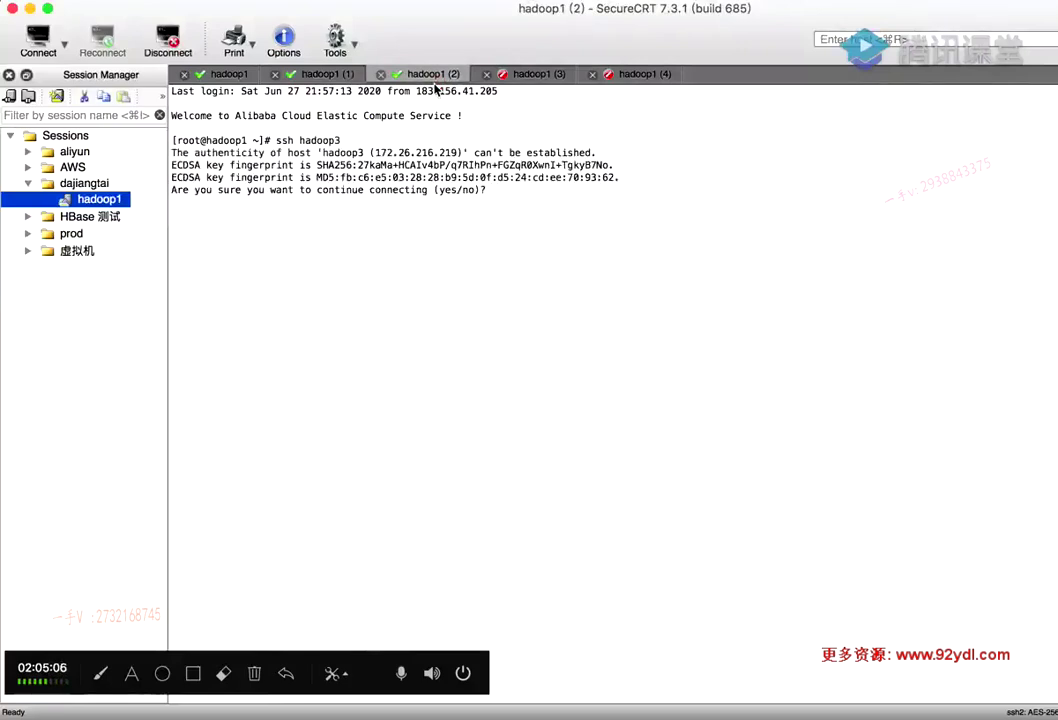
text(yes)
key(Return)
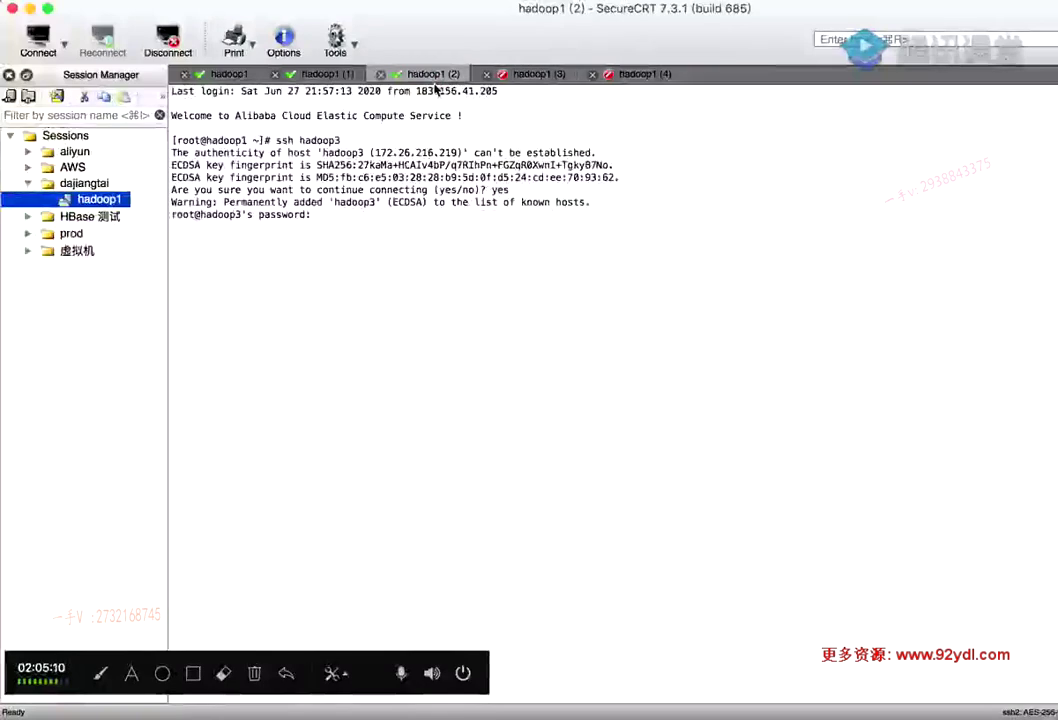
key(Return)
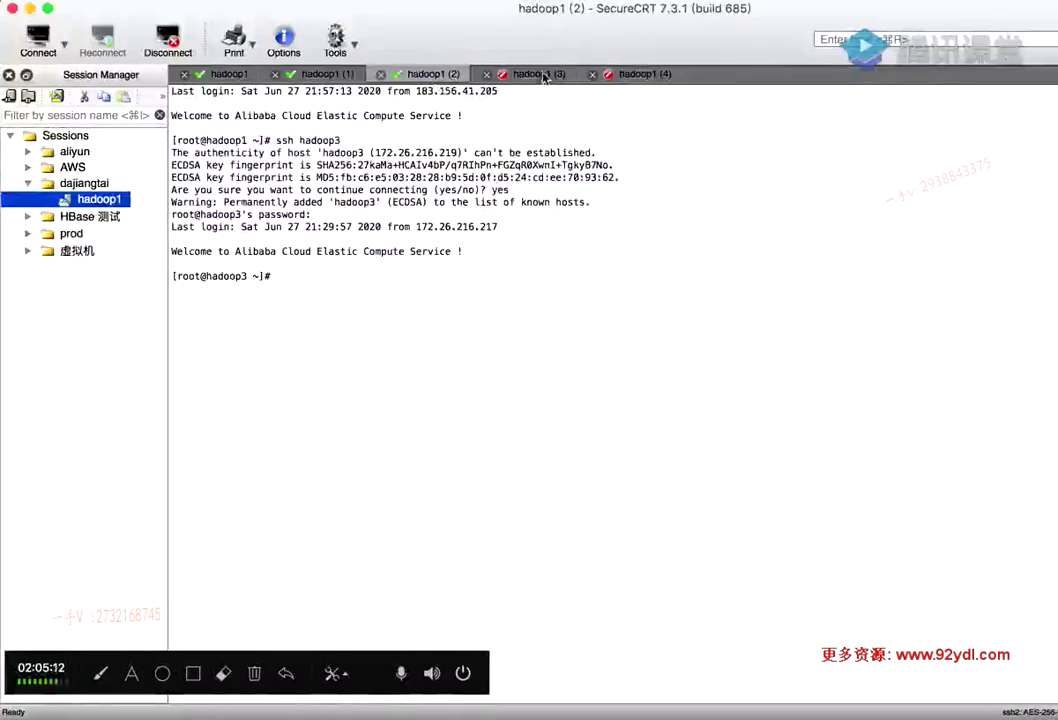
Reconnect hadoop1 (3) and (4) and ssh them into hadoop4 and hadoop5, accepting host keys
click(541, 76)
key(Return)
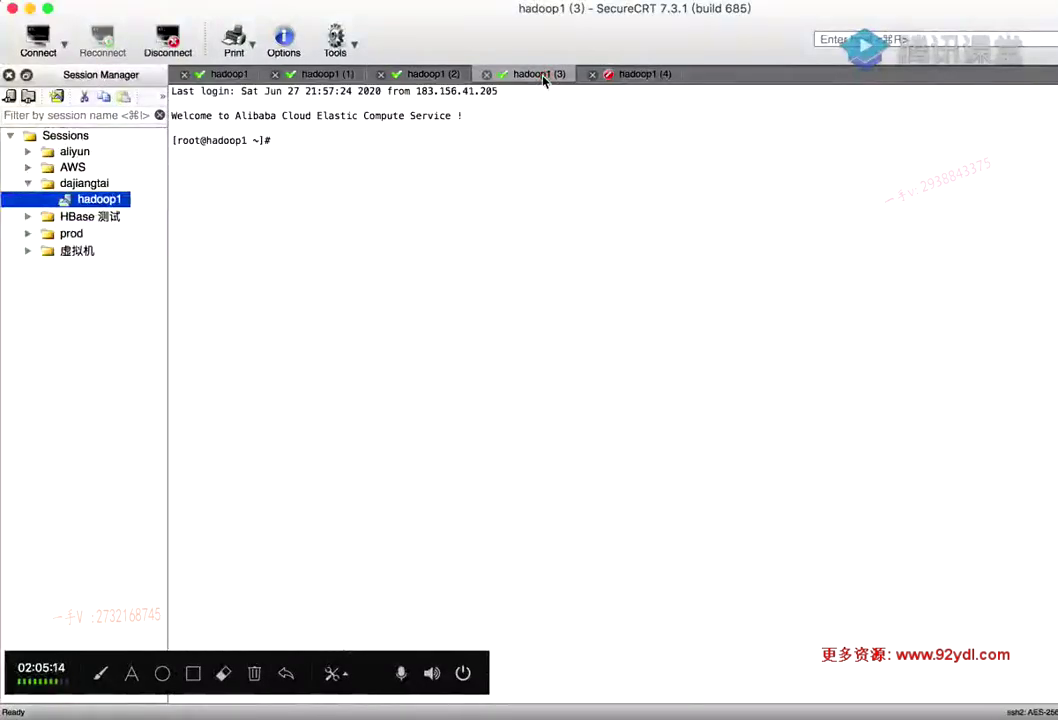
text(ssh)
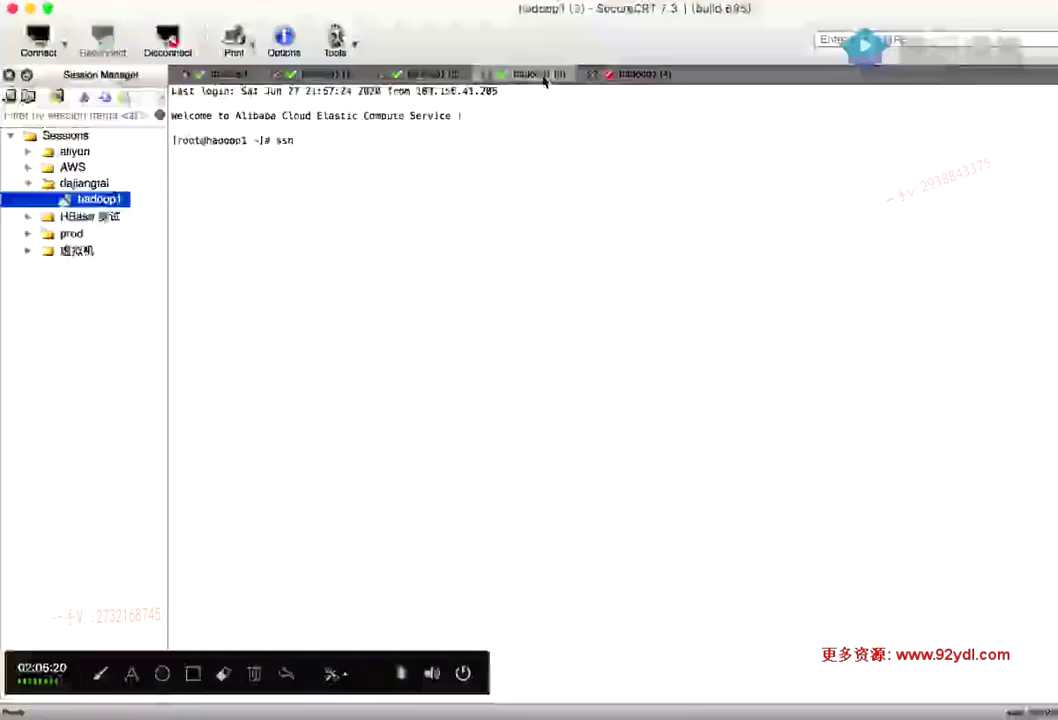
text(hadoop4)
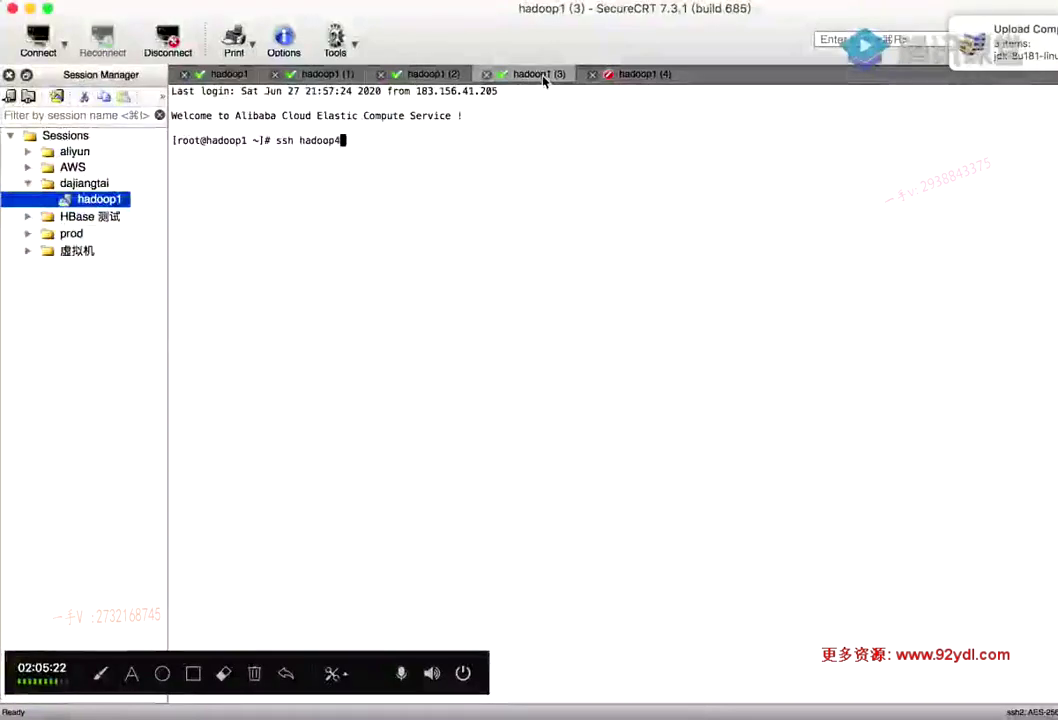
key(Return)
text(yes)
key(Return)
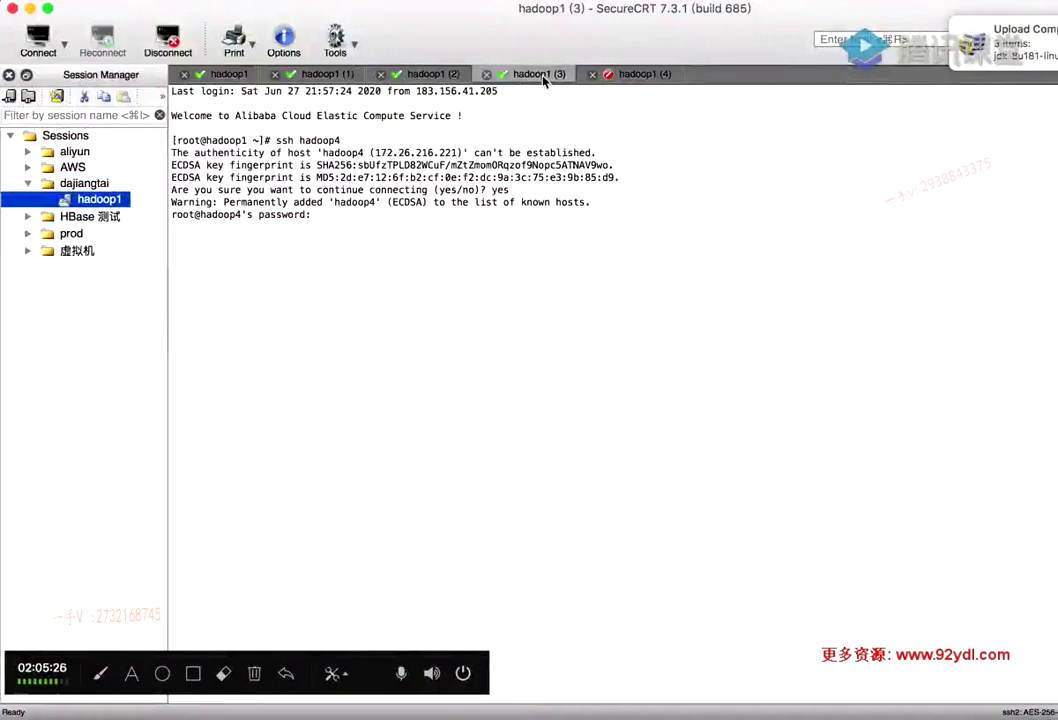
key(Return)
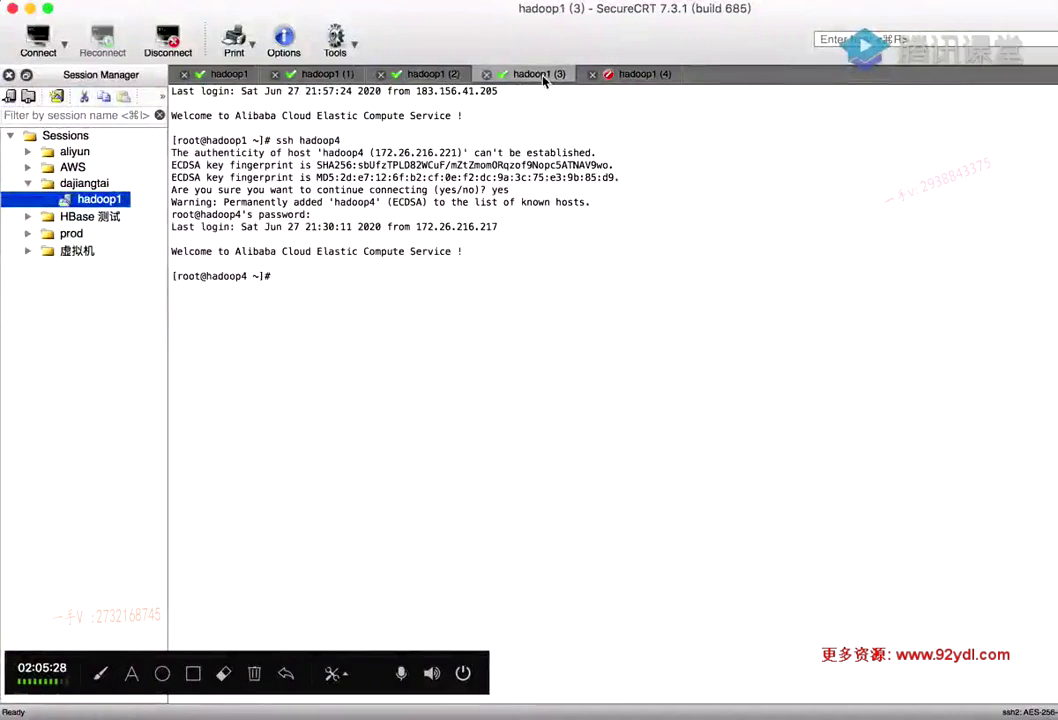
click(639, 74)
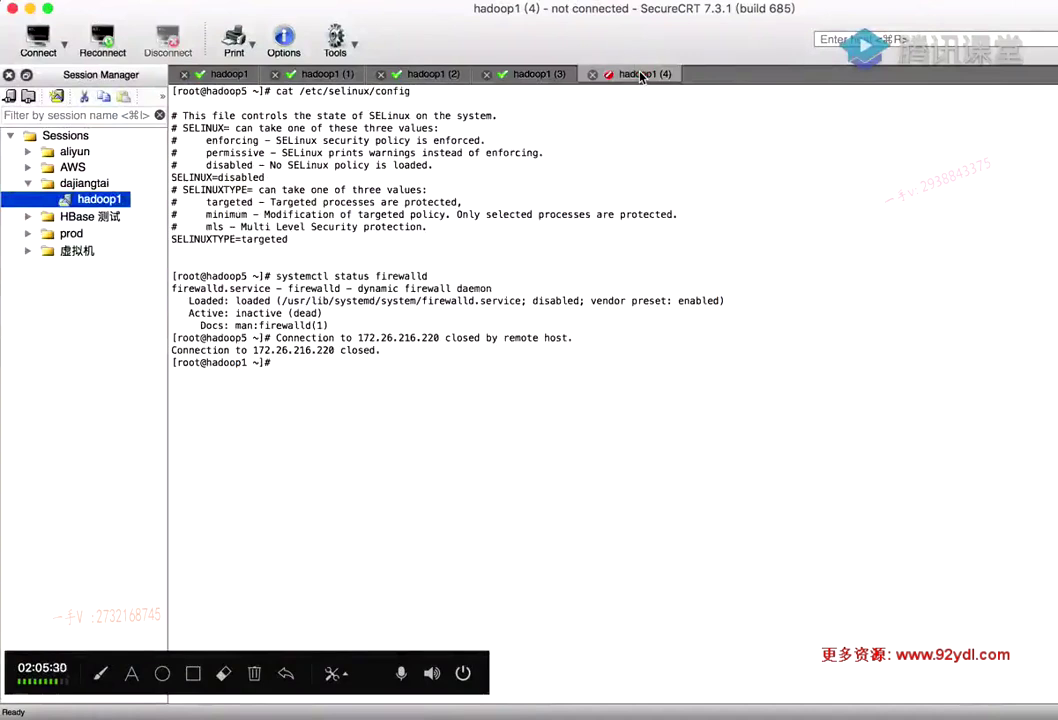
click(574, 208)
key(Return)
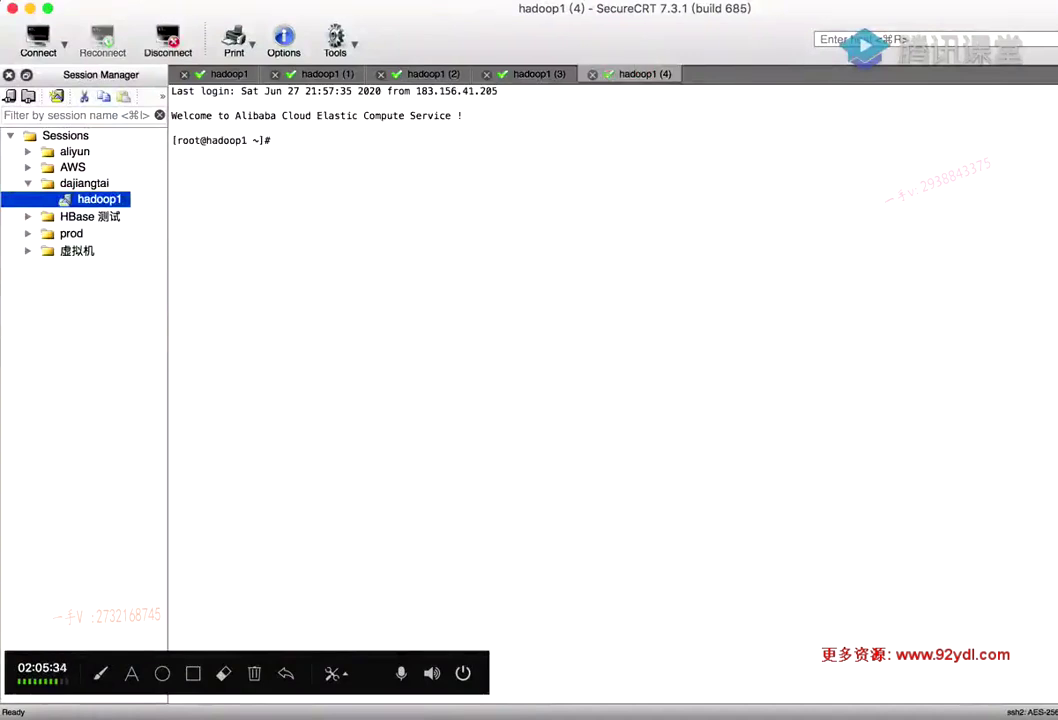
text(ssh hadoop5)
key(Return)
text(ye)
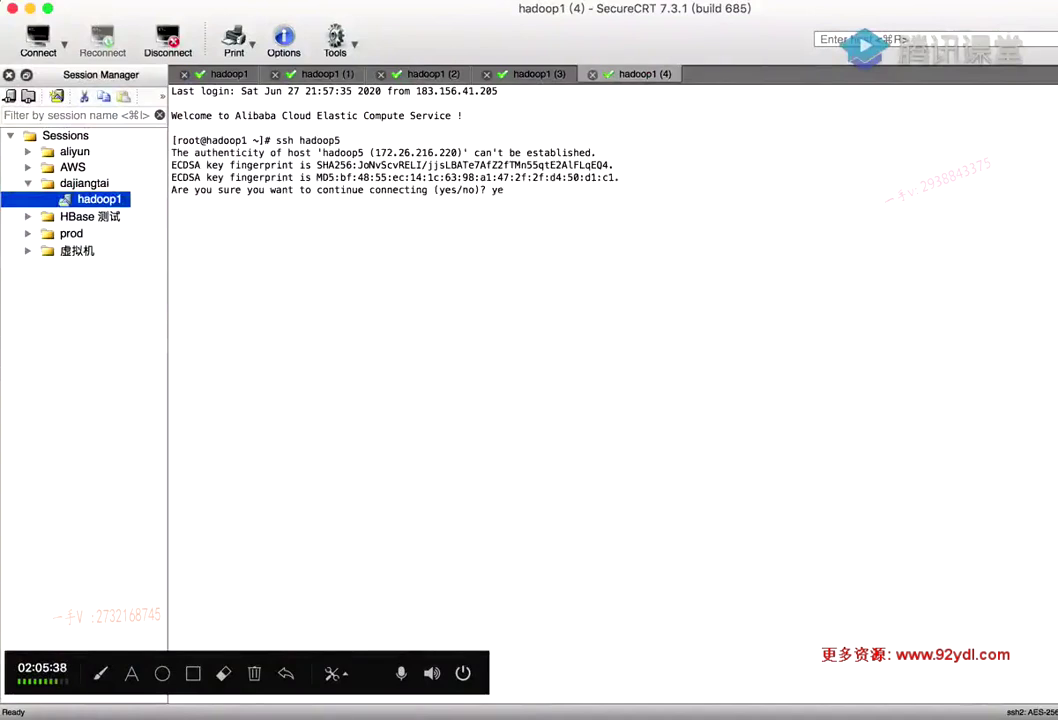
text(s)
key(Return)
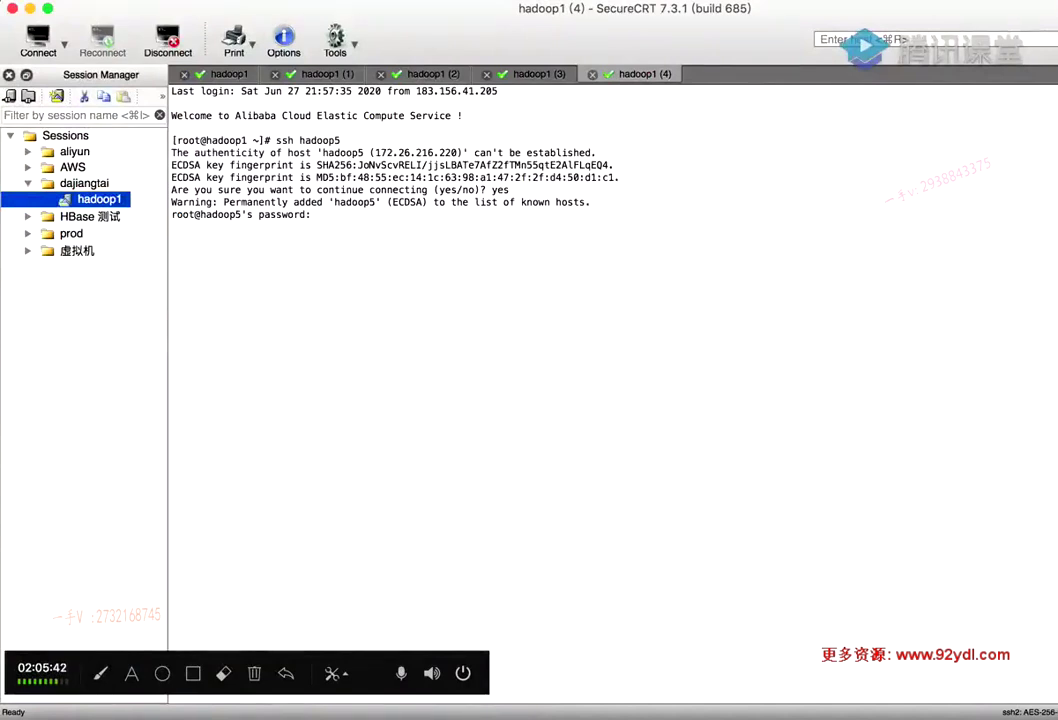
key(Return)
Check each session is logged in, then run ll in hadoop1's home to confirm jdk-mysql-connector
click(545, 75)
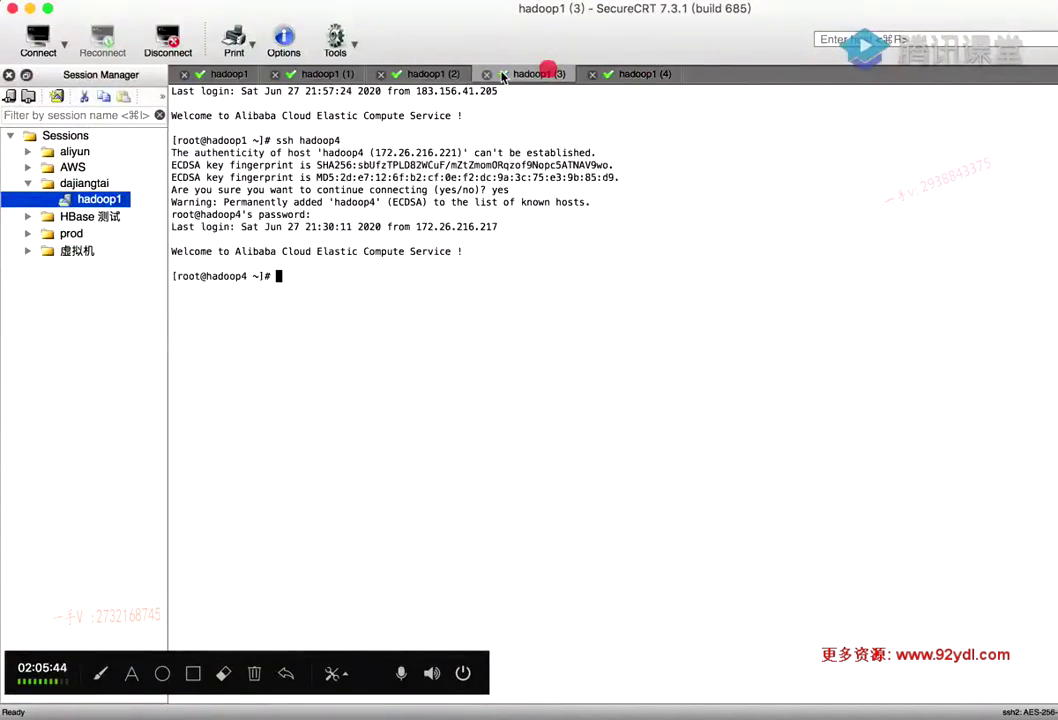
click(440, 75)
click(315, 77)
click(214, 74)
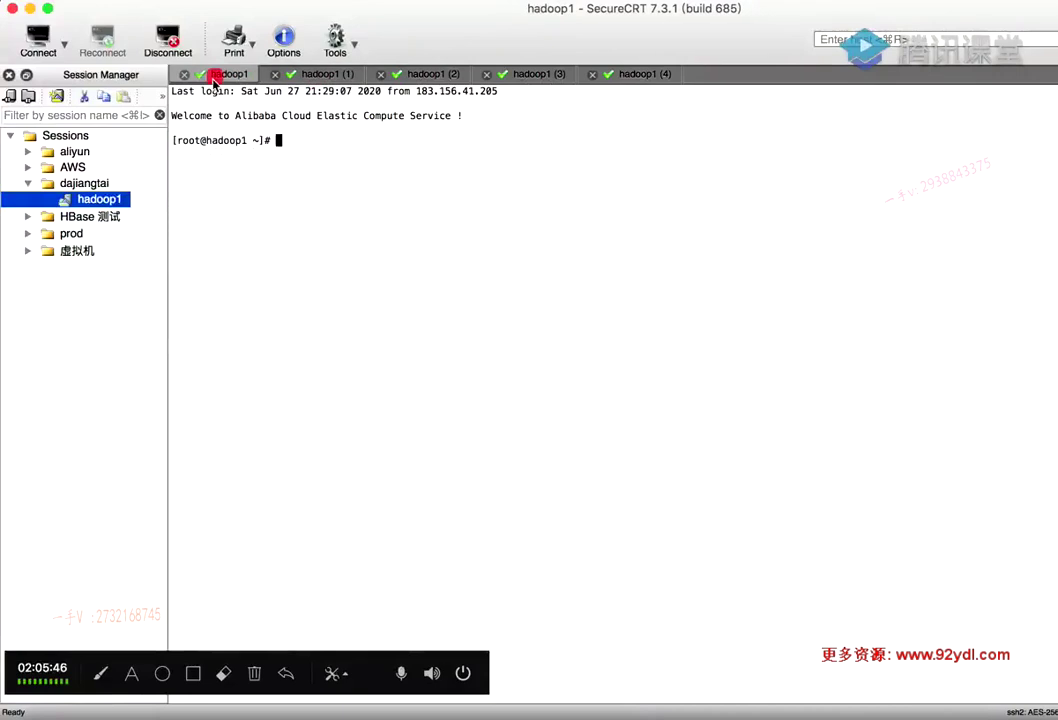
text(ll)
key(Return)
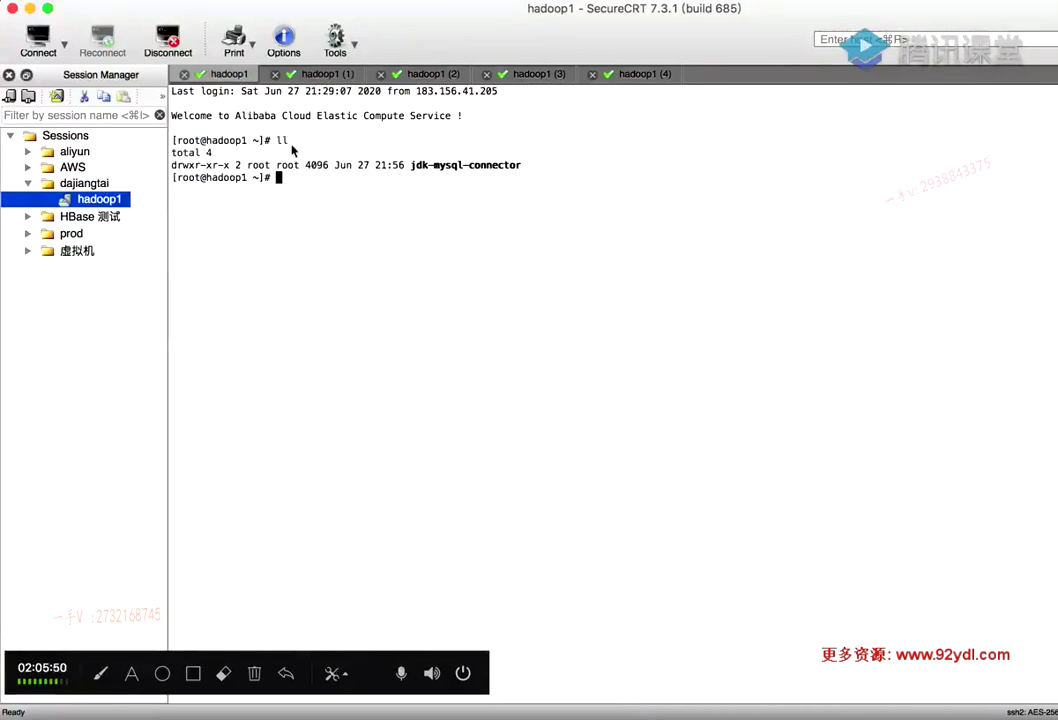
Scp the jdk-mysql-connector folder from hadoop1 to hadoop2 and hadoop3
click(787, 714)
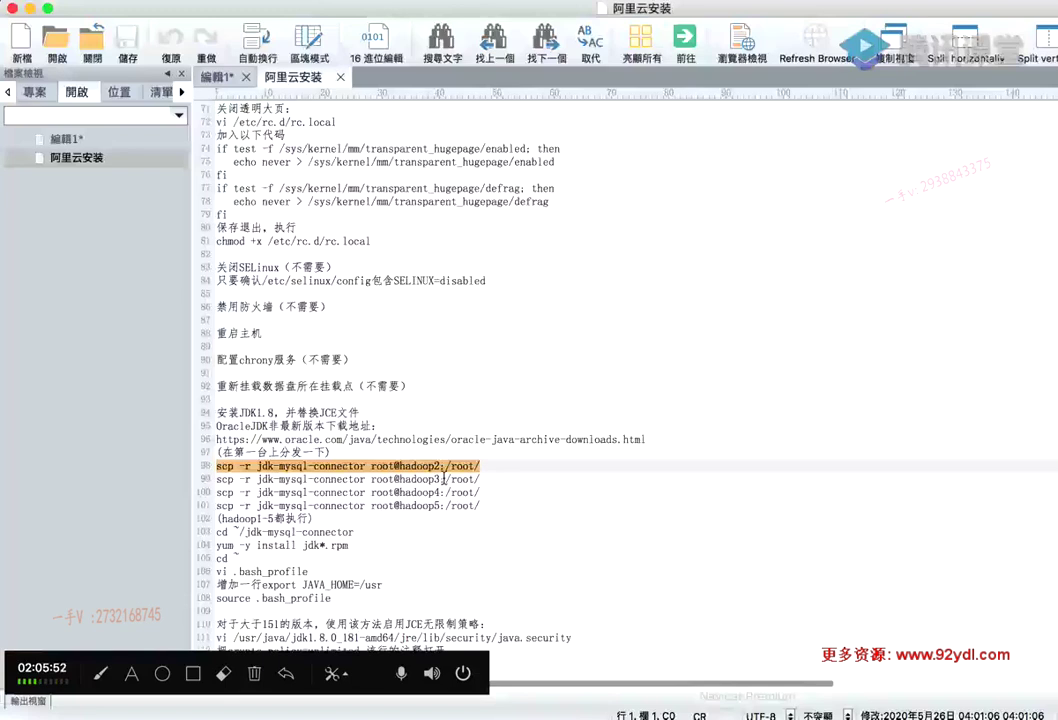
click(874, 714)
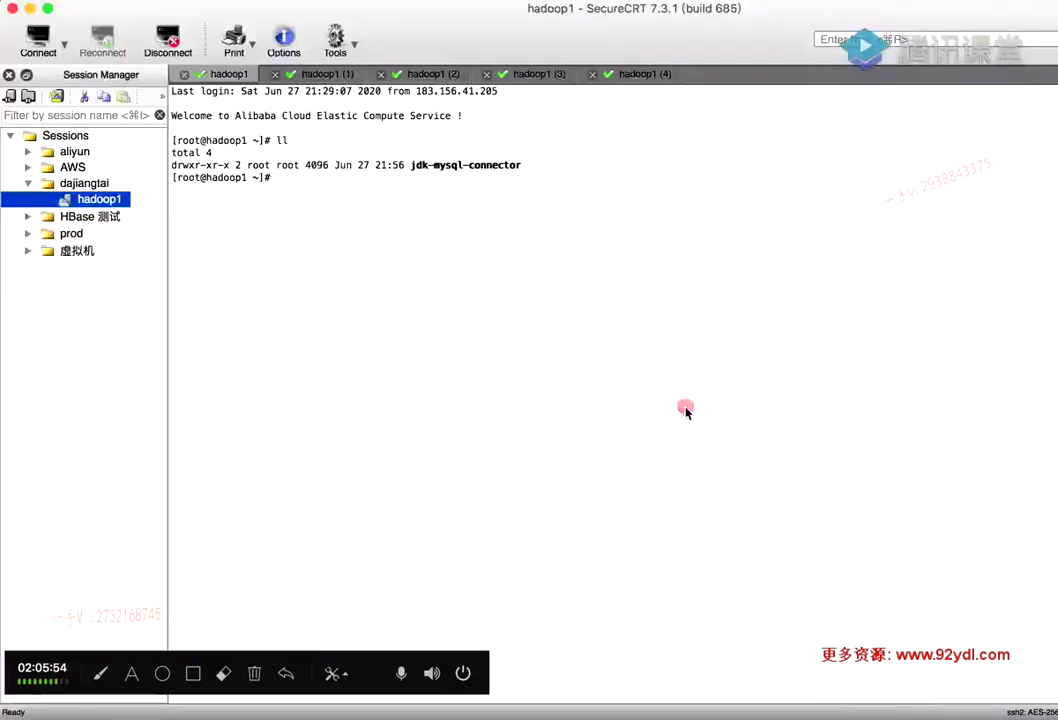
text(scp -r jdk-mysql-connector root@hadoop2:/root/)
key(Return)
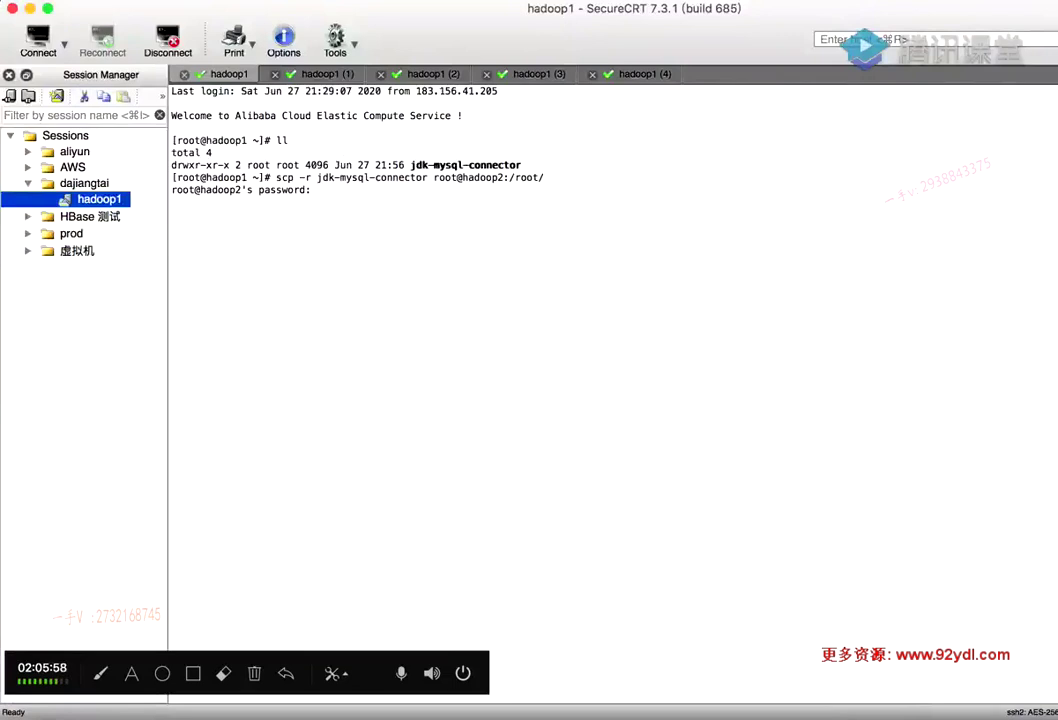
key(Return)
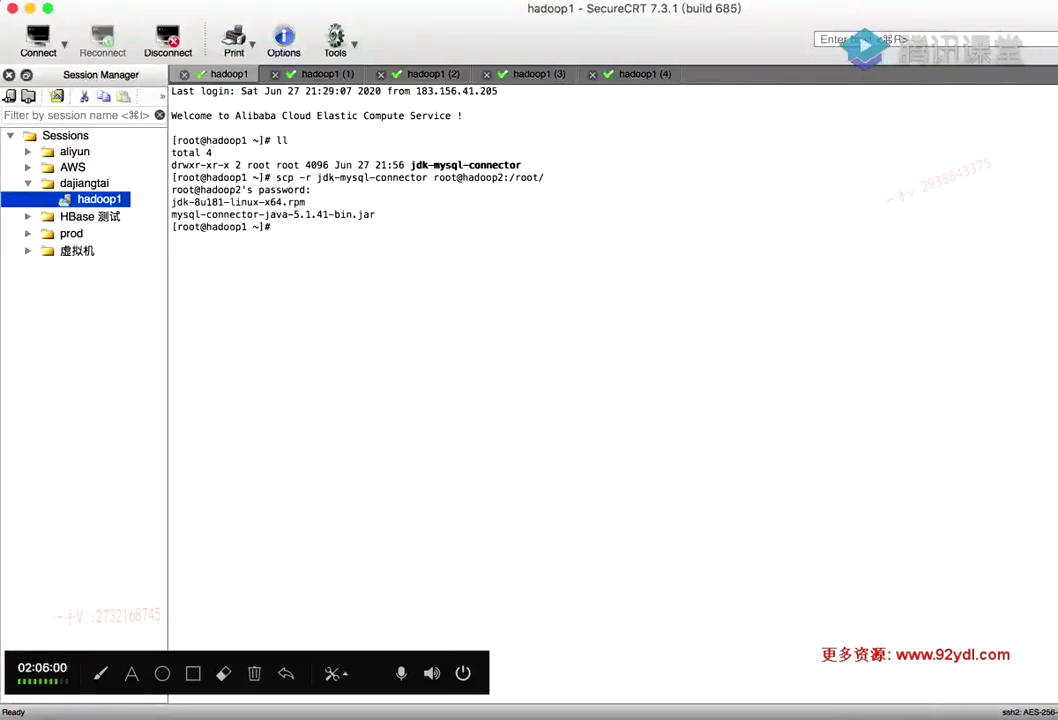
key(Up)
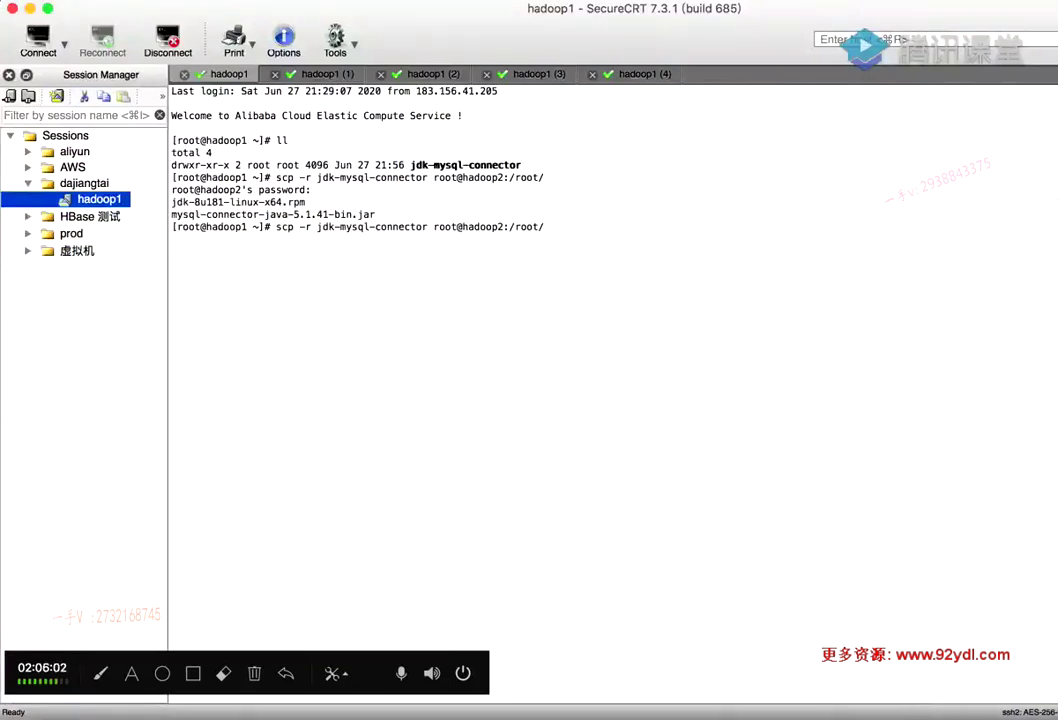
key(BackSpace)
text(3)
key(Return)
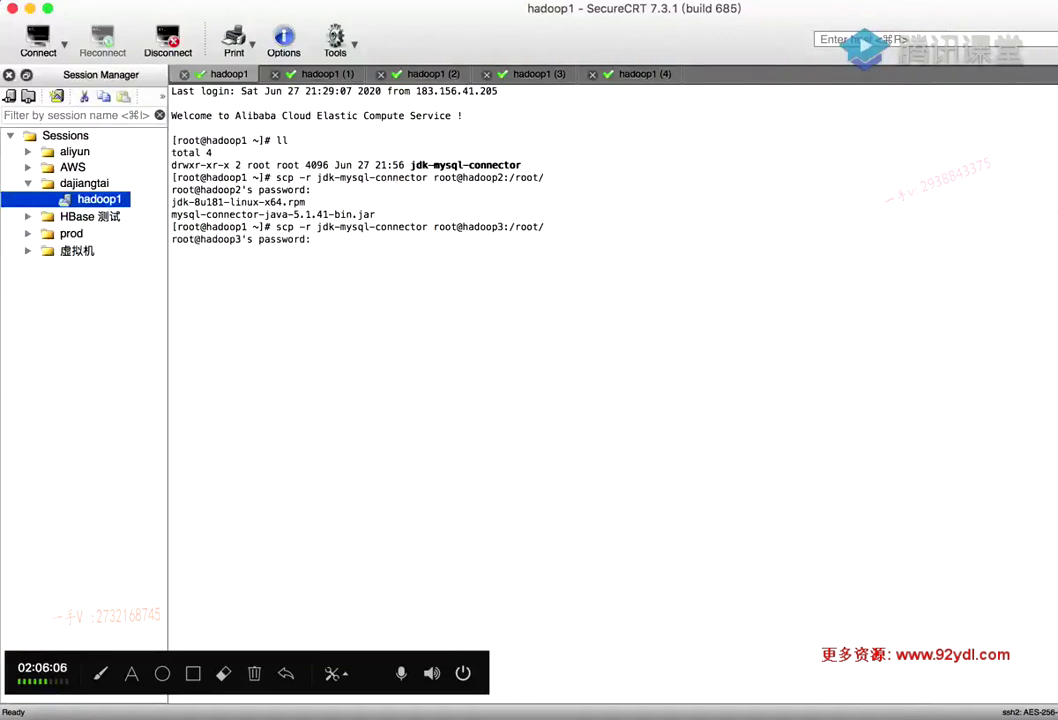
Scp the jdk-mysql-connector folder from hadoop1 to hadoop4 and hadoop5
key(Up)
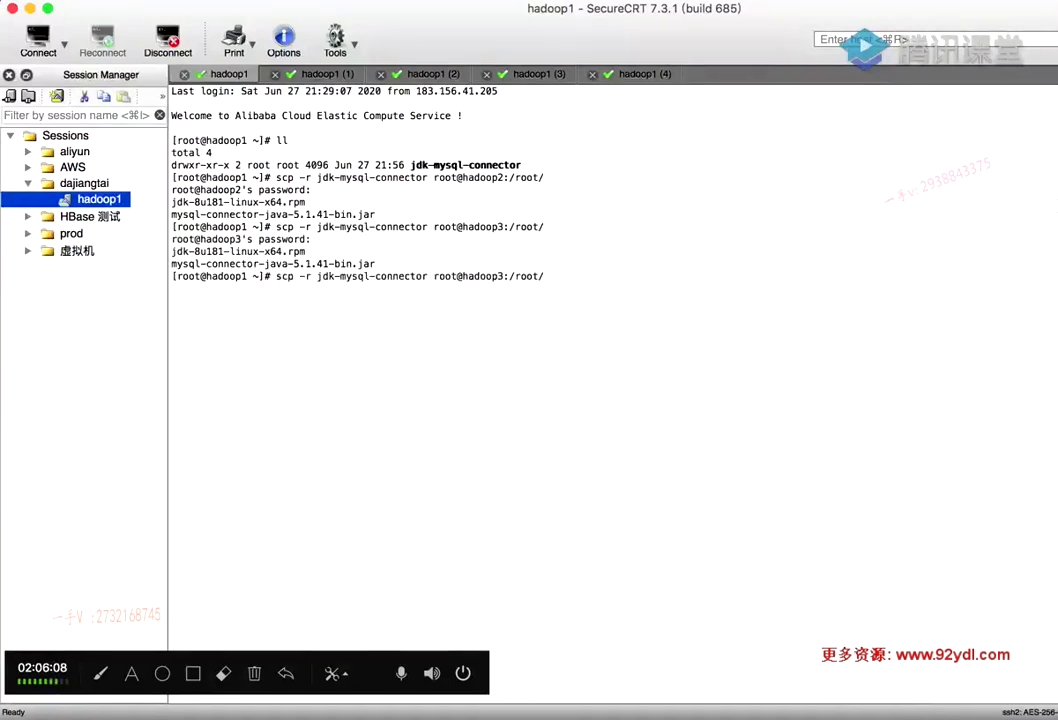
key(BackSpace)
text(4)
key(Return)
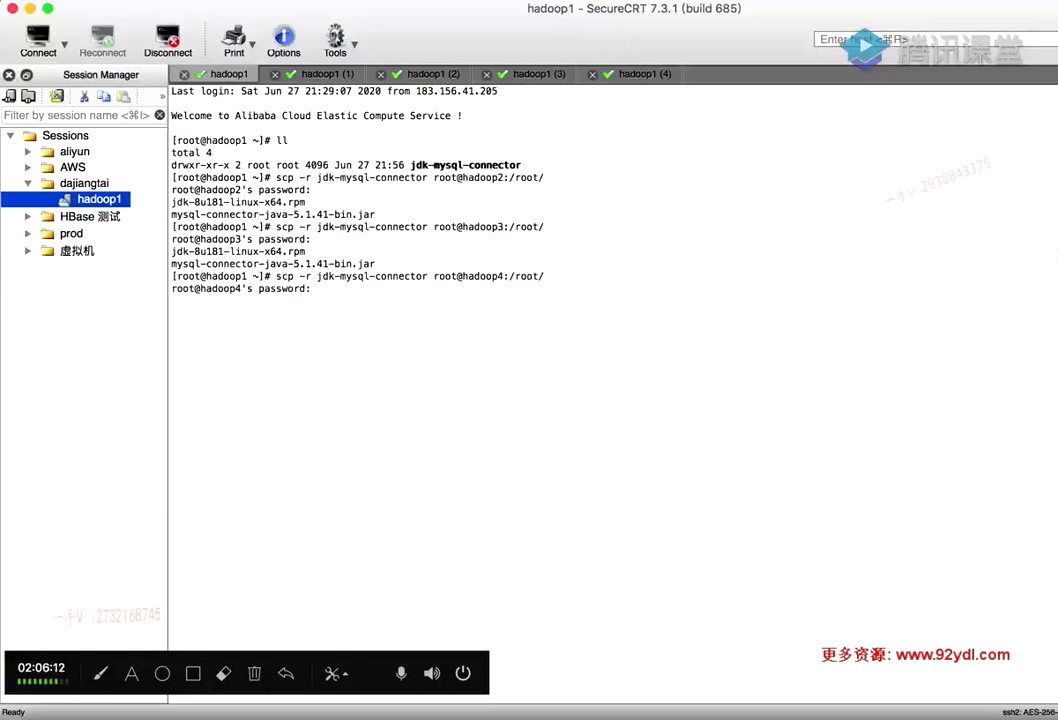
key(Return)
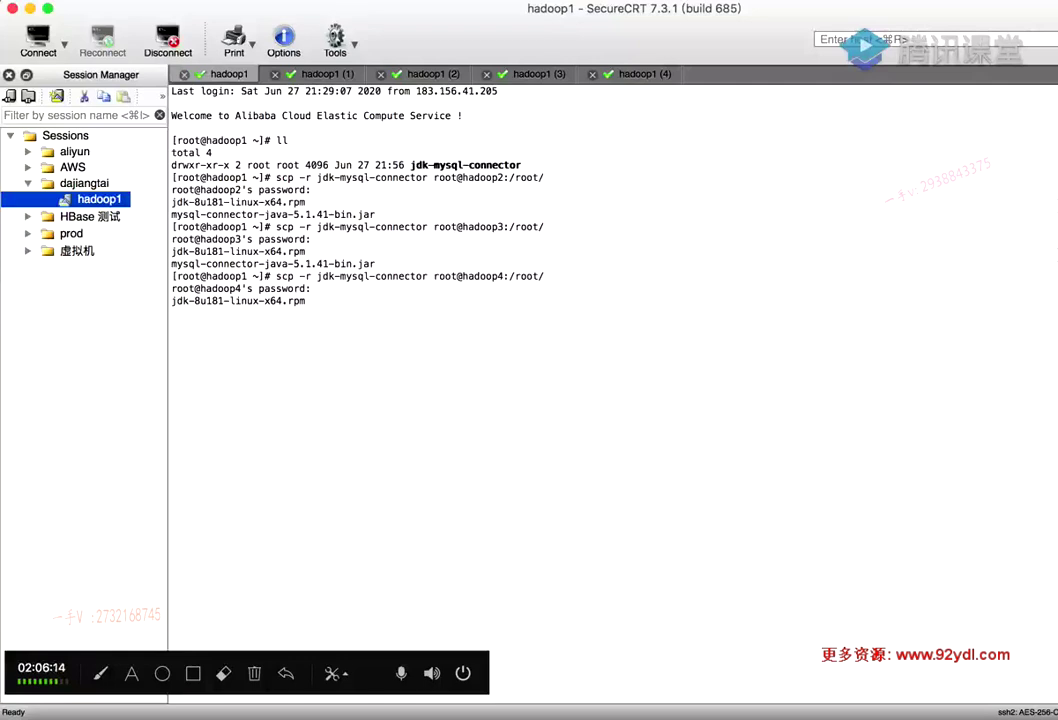
key(Up)
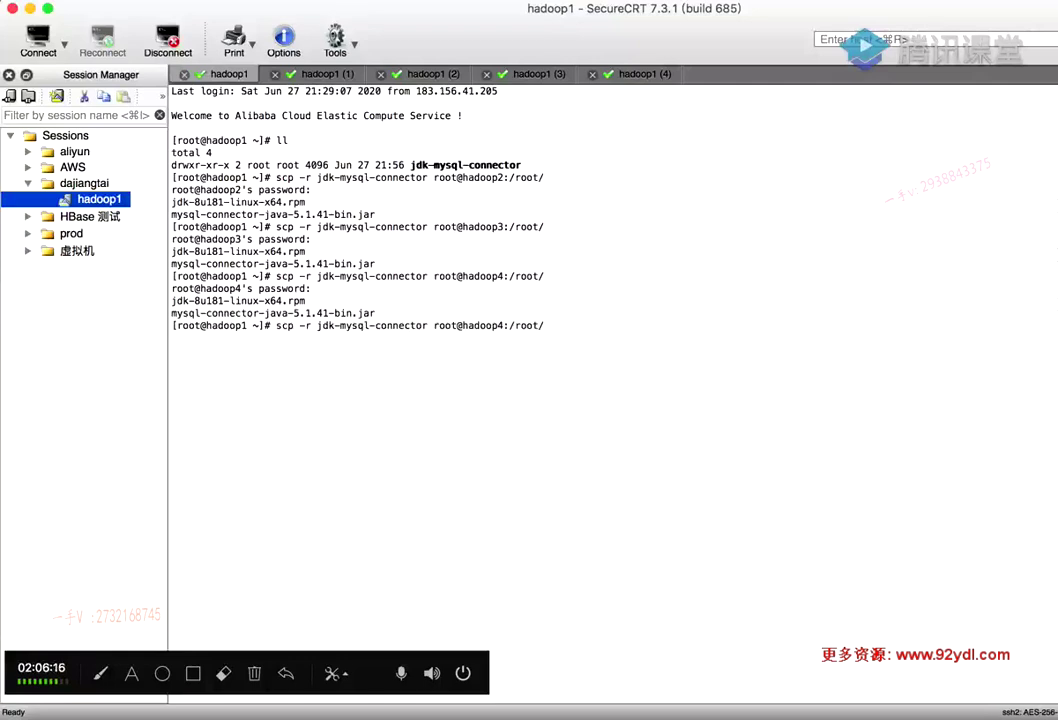
key(Left)
key(Left)
key(BackSpace)
text(5)
key(Return)
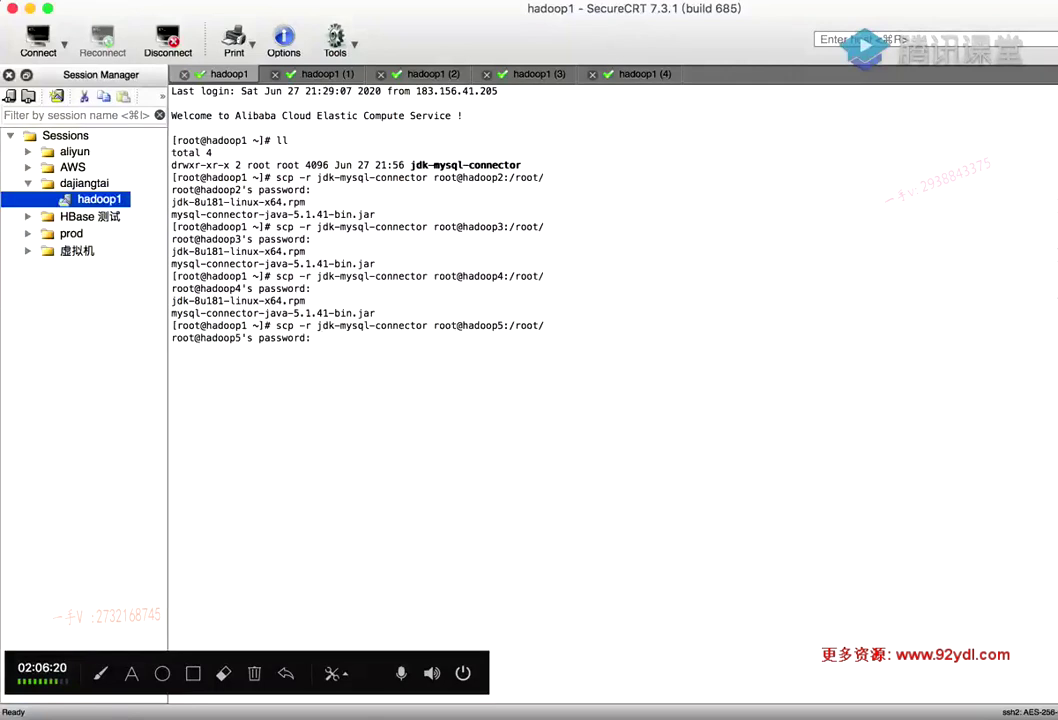
key(Return)
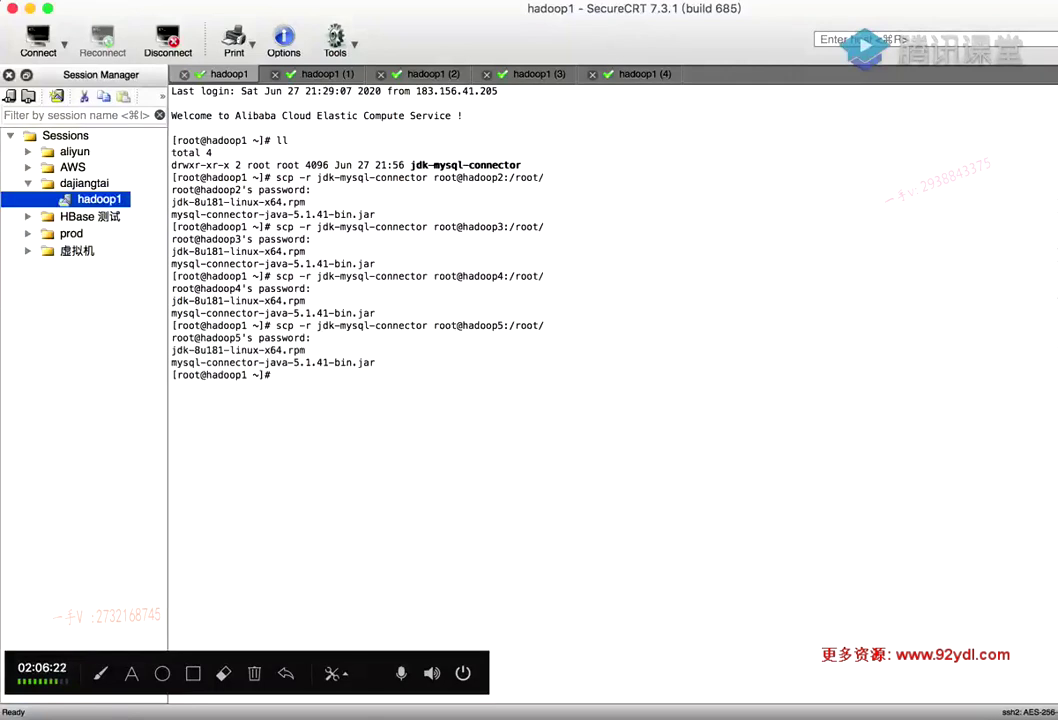
Run ll on hadoop5 to confirm jdk-mysql-connector arrived, then return to hadoop1
click(636, 74)
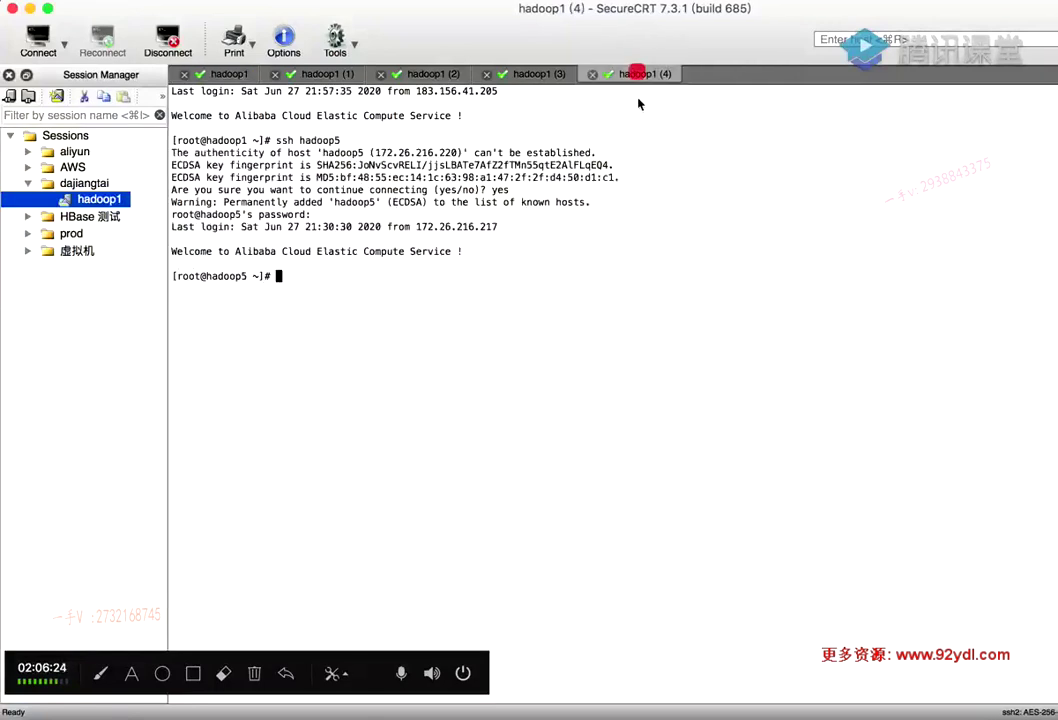
text(ll)
key(Return)
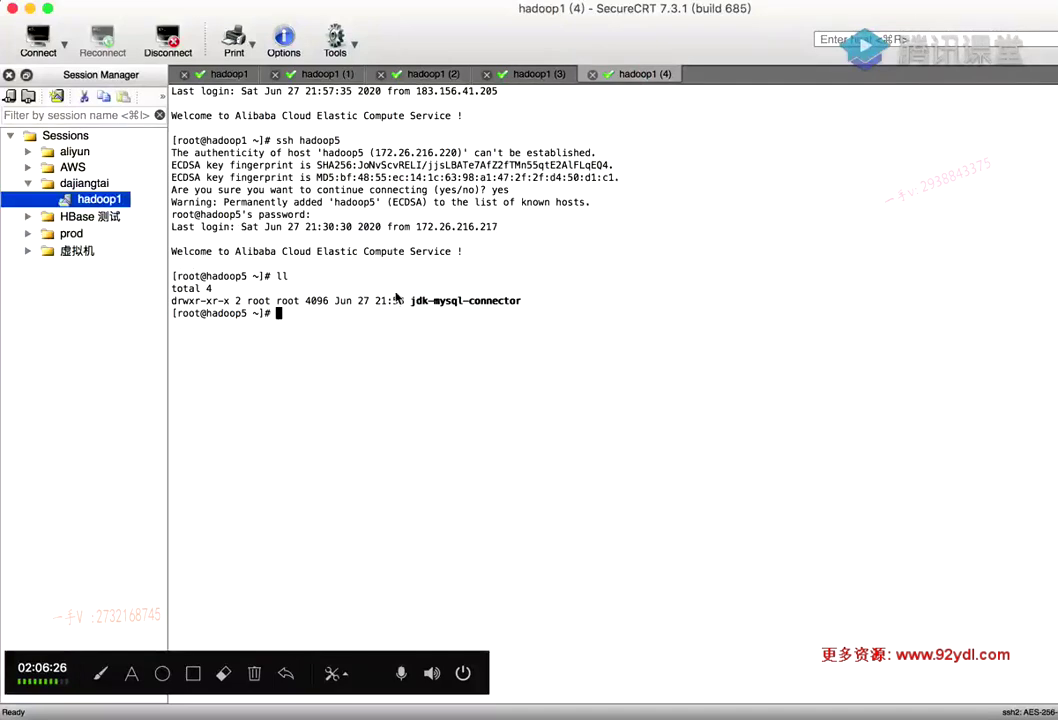
drag(411, 300, 522, 300)
click(532, 300)
click(229, 74)
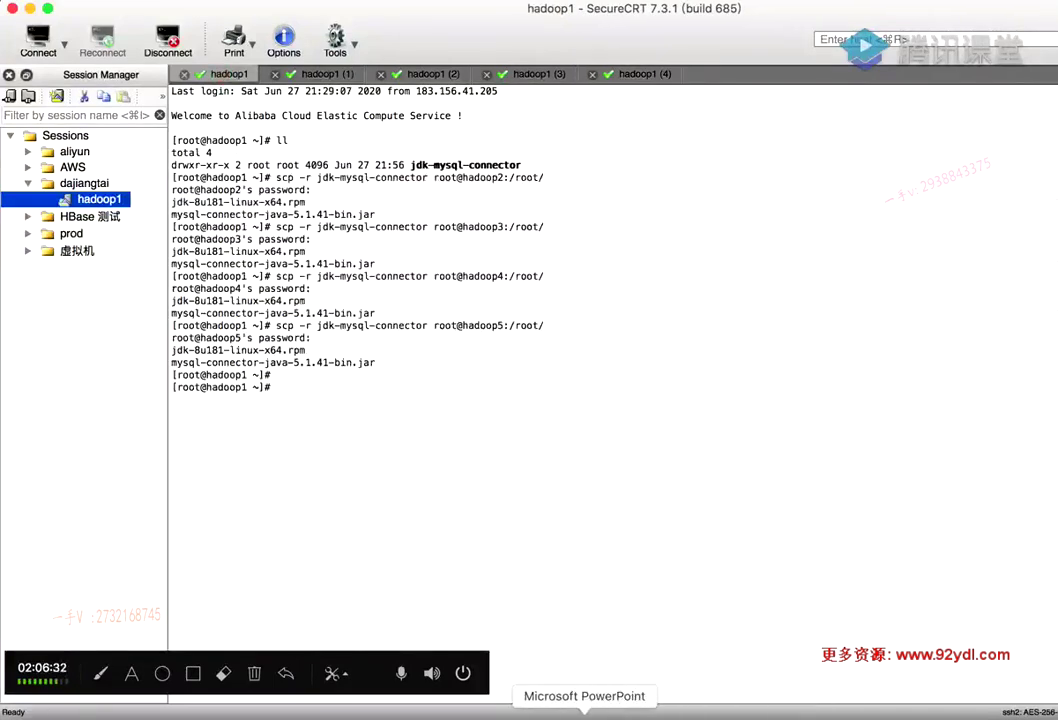
Check slide 45, then copy 'cd ~/jdk-mysql-connector' and 'yum -y install jdk*.rpm' from lines 103–104
click(584, 712)
scroll(566, 390, down, 3)
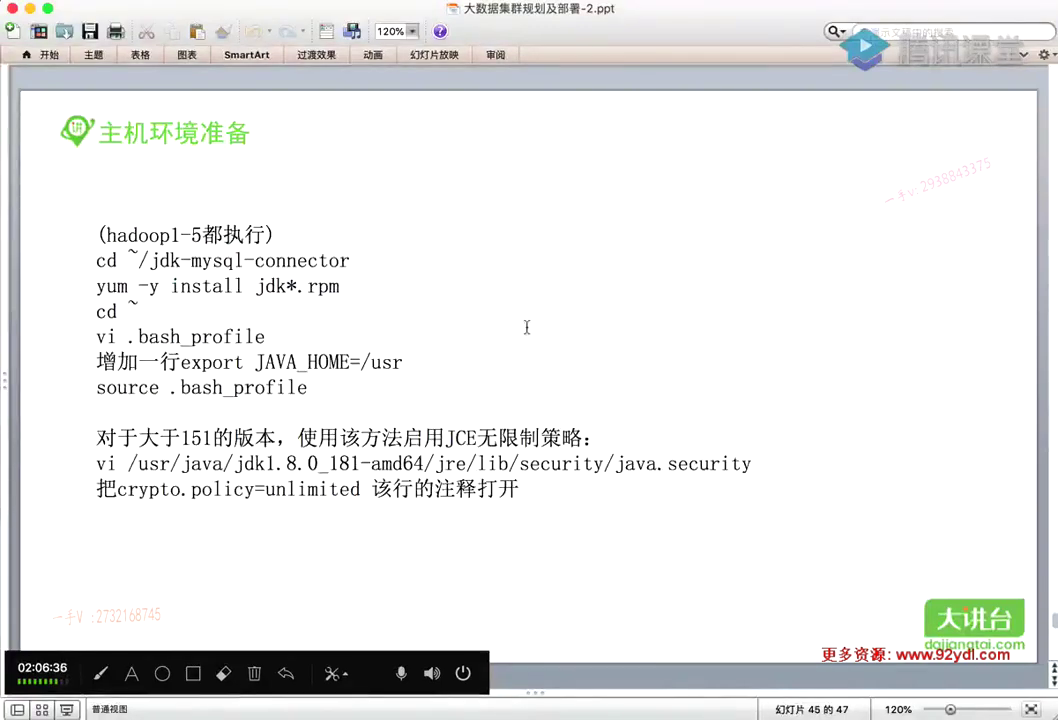
click(664, 712)
scroll(388, 469, down, 2)
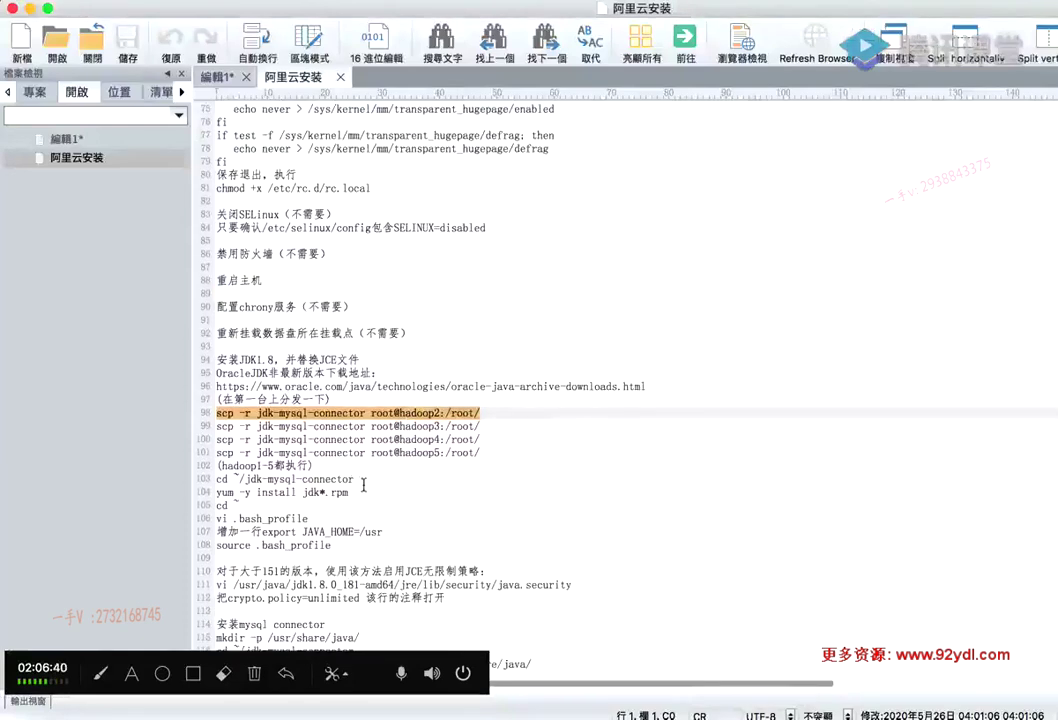
drag(358, 490, 213, 477)
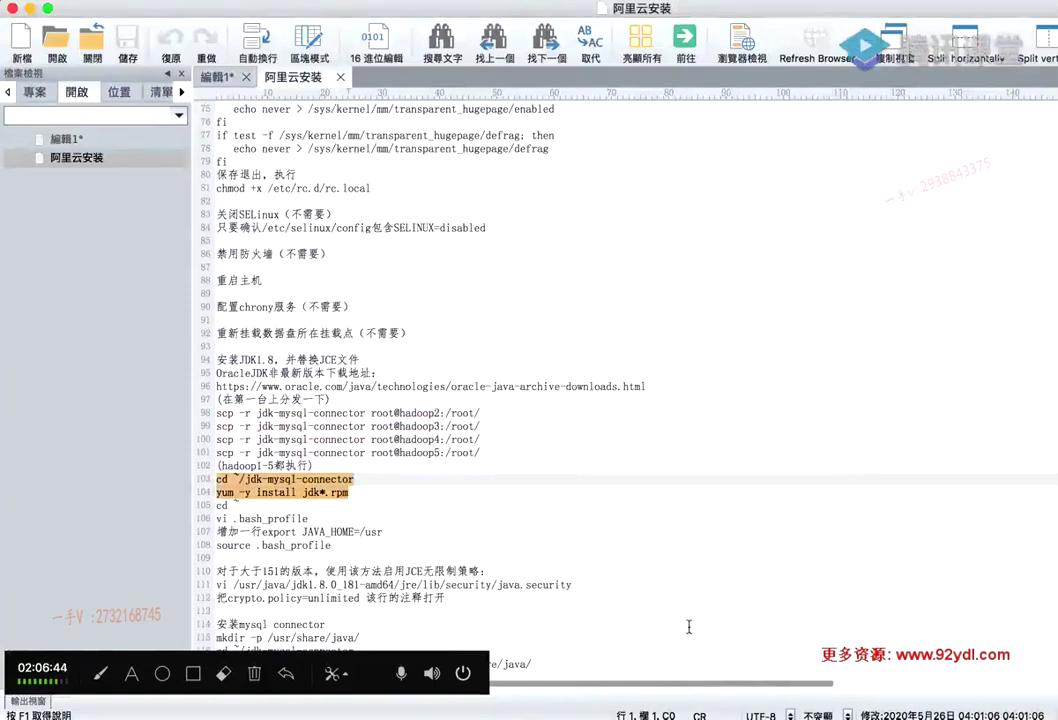
click(933, 700)
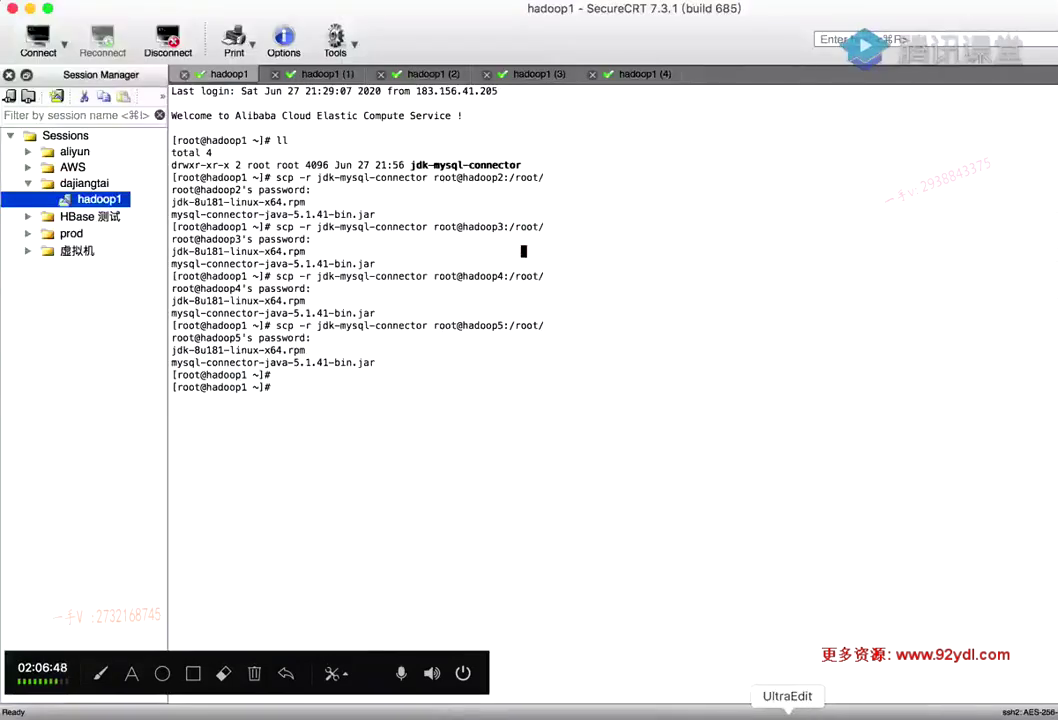
click(795, 712)
drag(243, 479, 212, 479)
key(super+c)
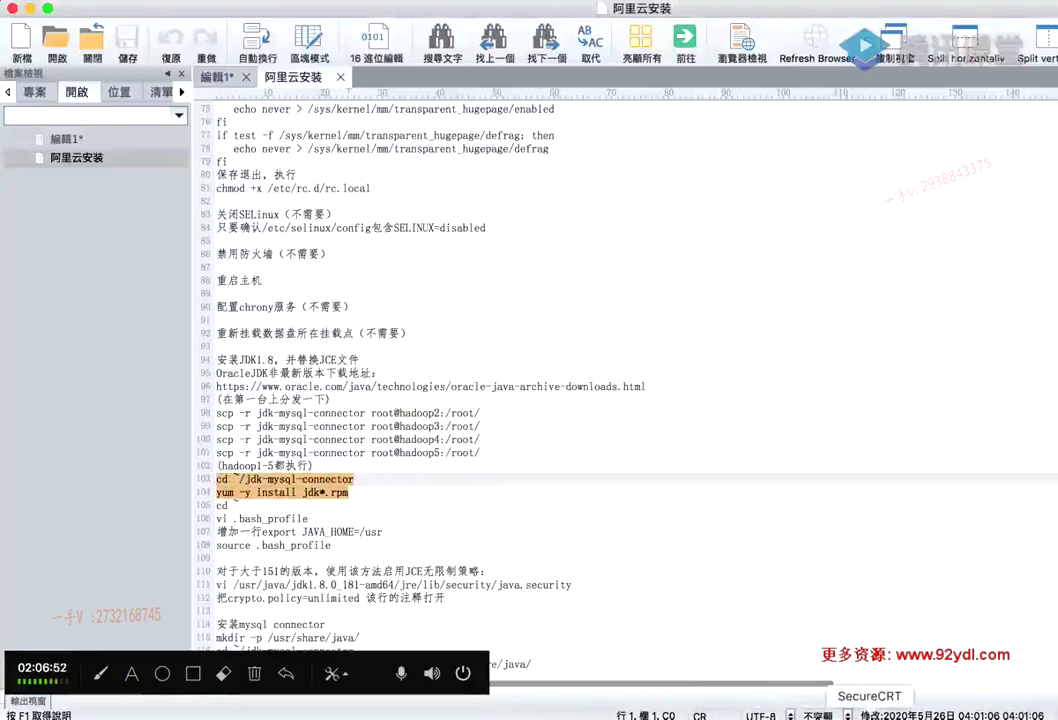
click(868, 712)
Run cd ~/jdk-mysql-connector and yum -y install jdk*.rpm on hadoop1, hadoop2 and hadoop3
key(super+v)
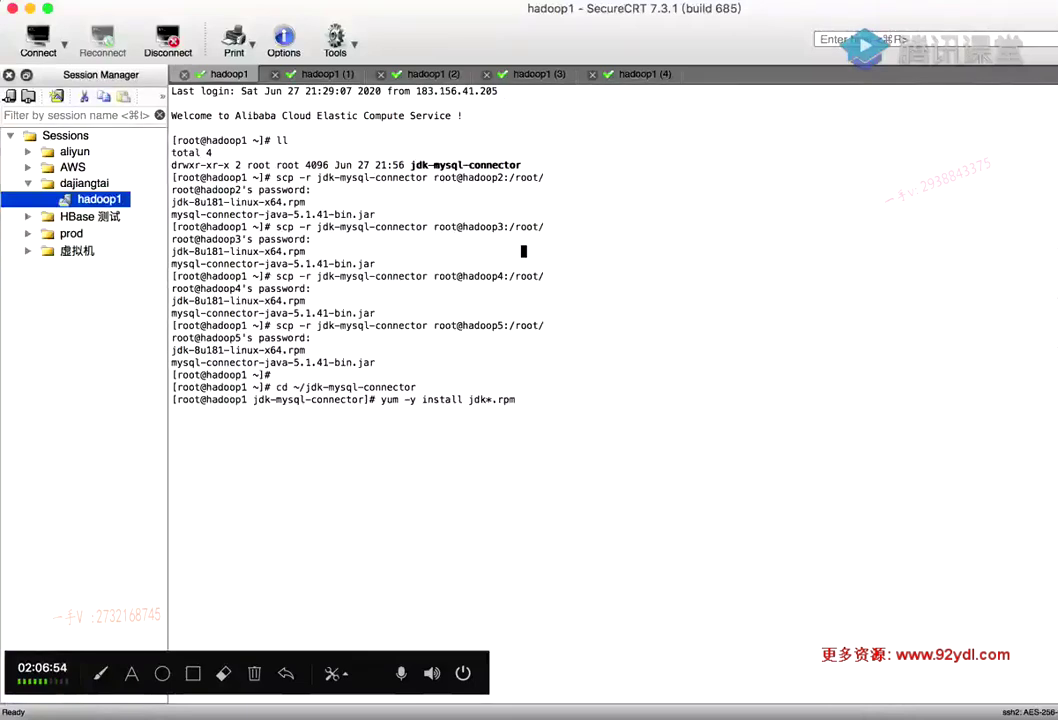
key(Return)
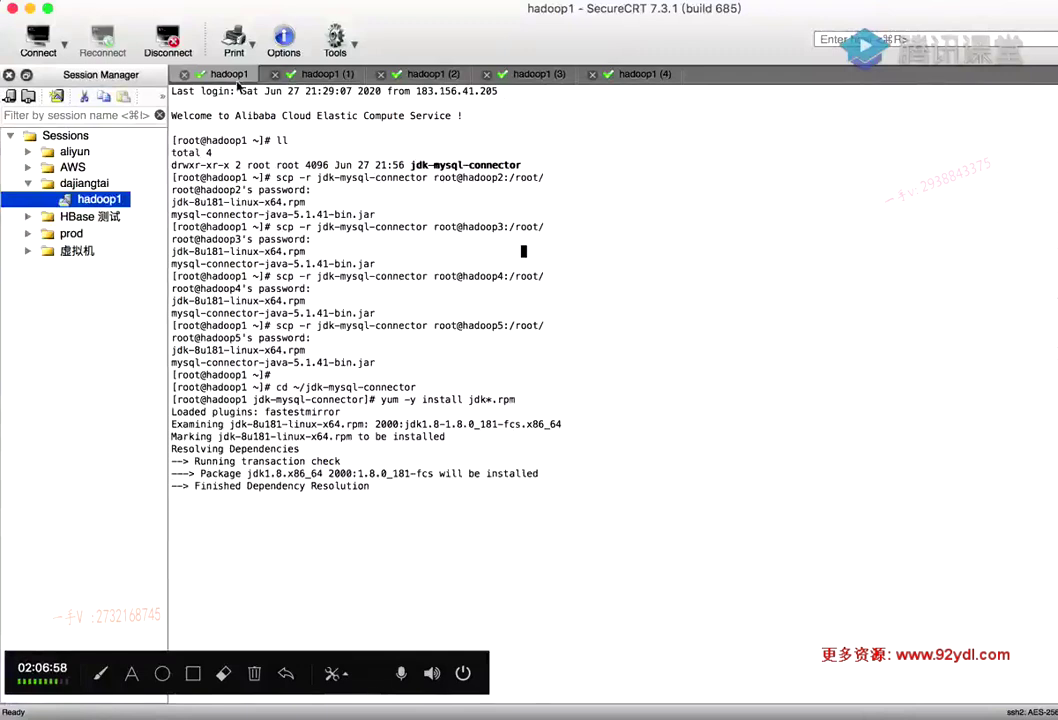
click(316, 73)
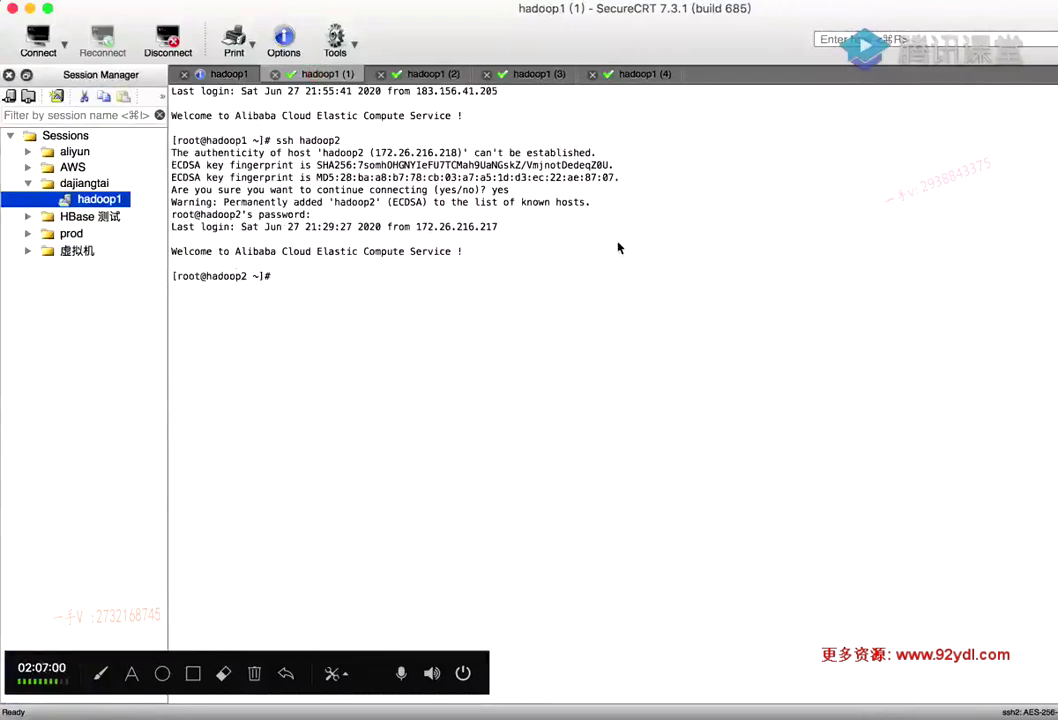
key(super+v)
key(Return)
click(440, 73)
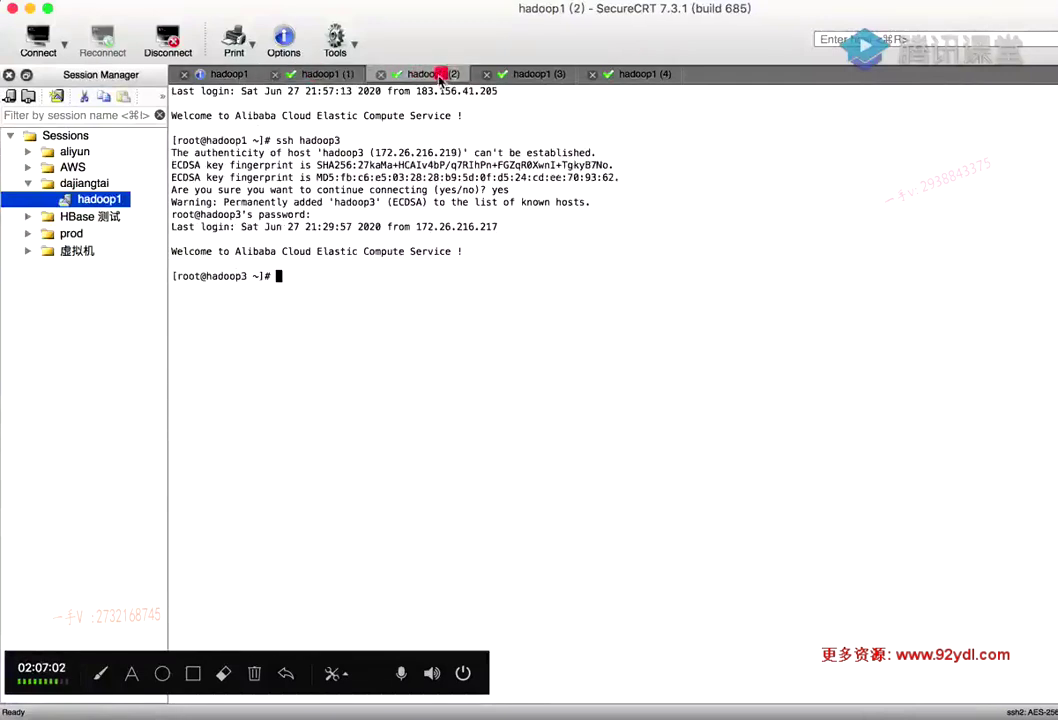
key(super+v)
key(Return)
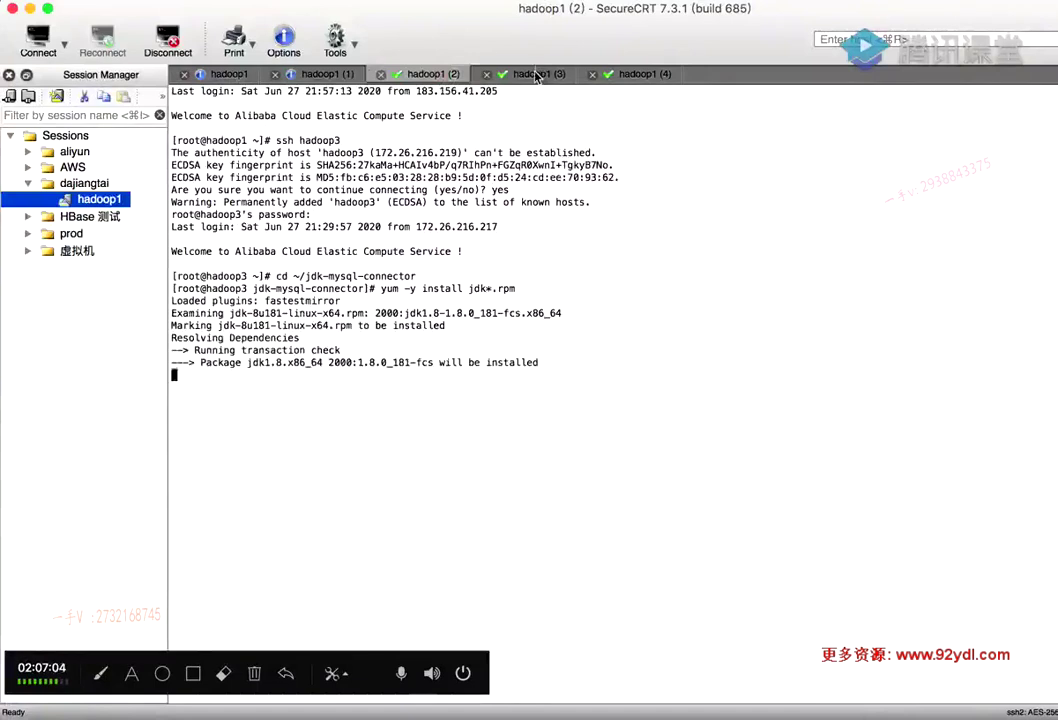
Run the same JDK install on hadoop4 and hadoop5, then check hadoop1 finished with Complete!
click(536, 74)
key(super+v)
key(Return)
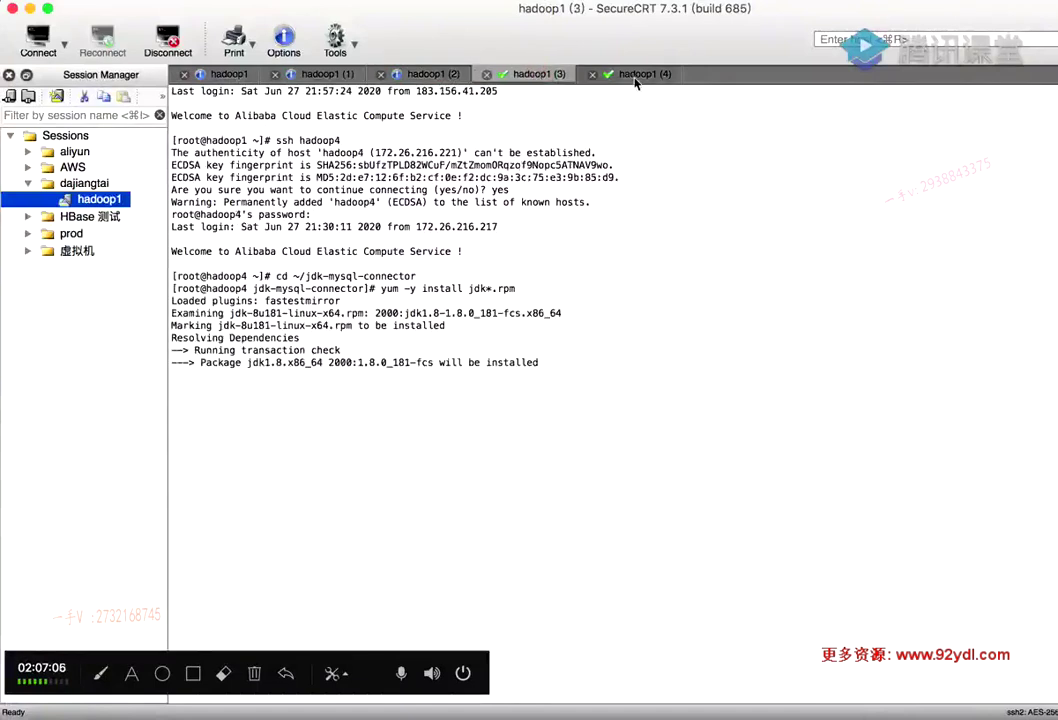
click(632, 74)
key(super+v)
key(Return)
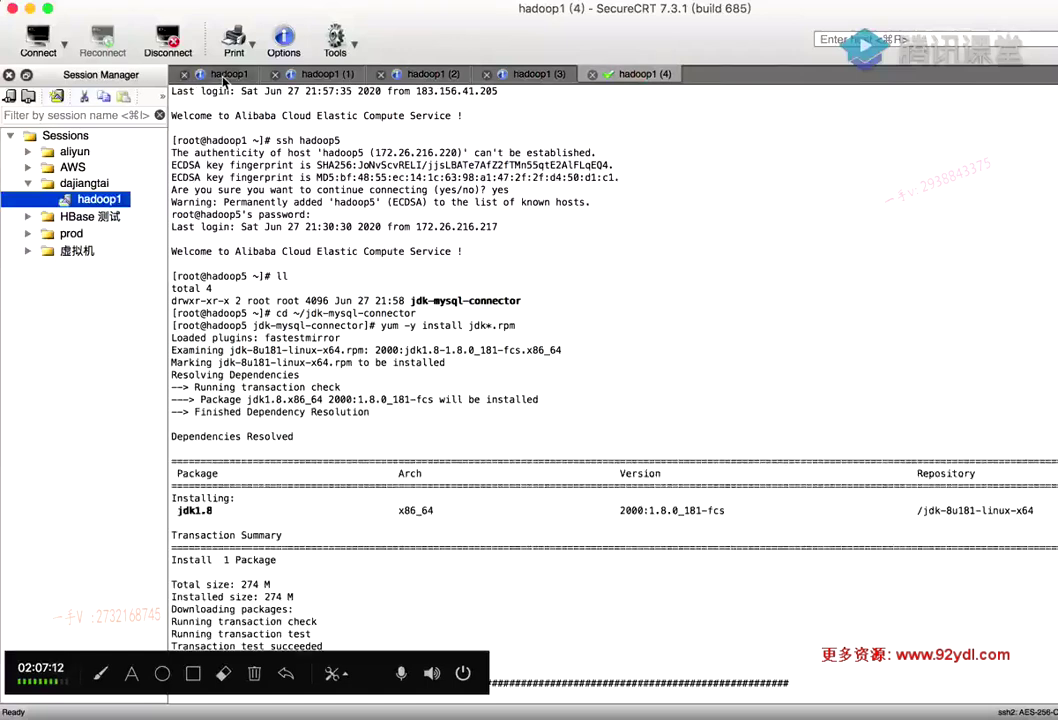
click(228, 74)
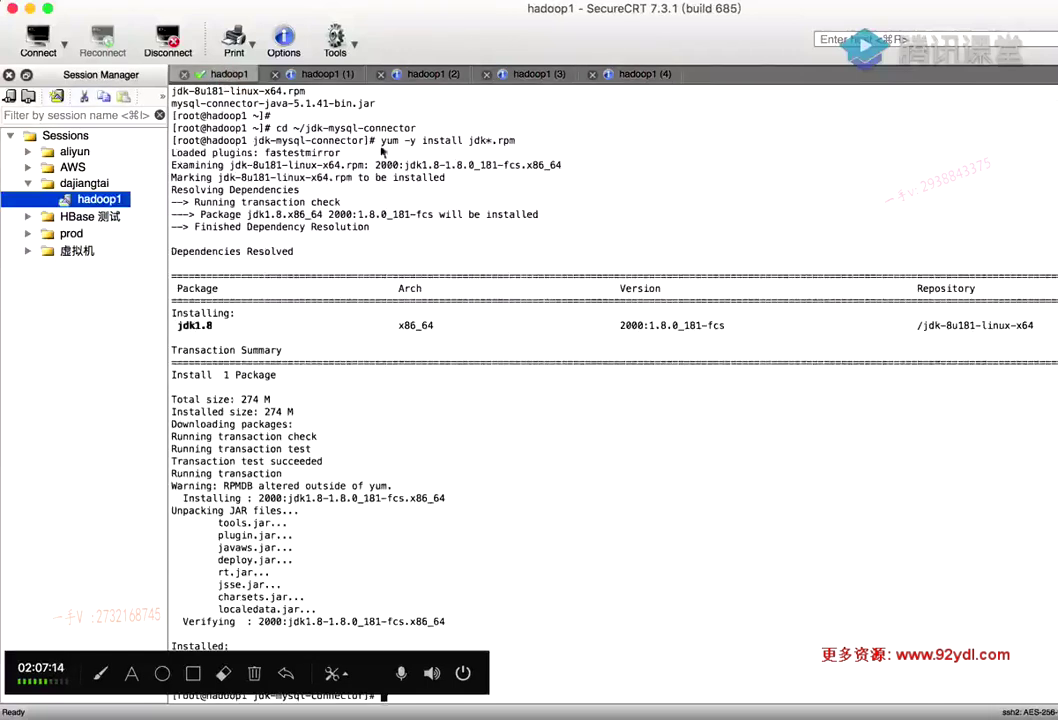
mouse_move(130, 655)
mouse_down()
mouse_move(137, 592)
mouse_move(115, 582)
mouse_move(118, 640)
mouse_up()
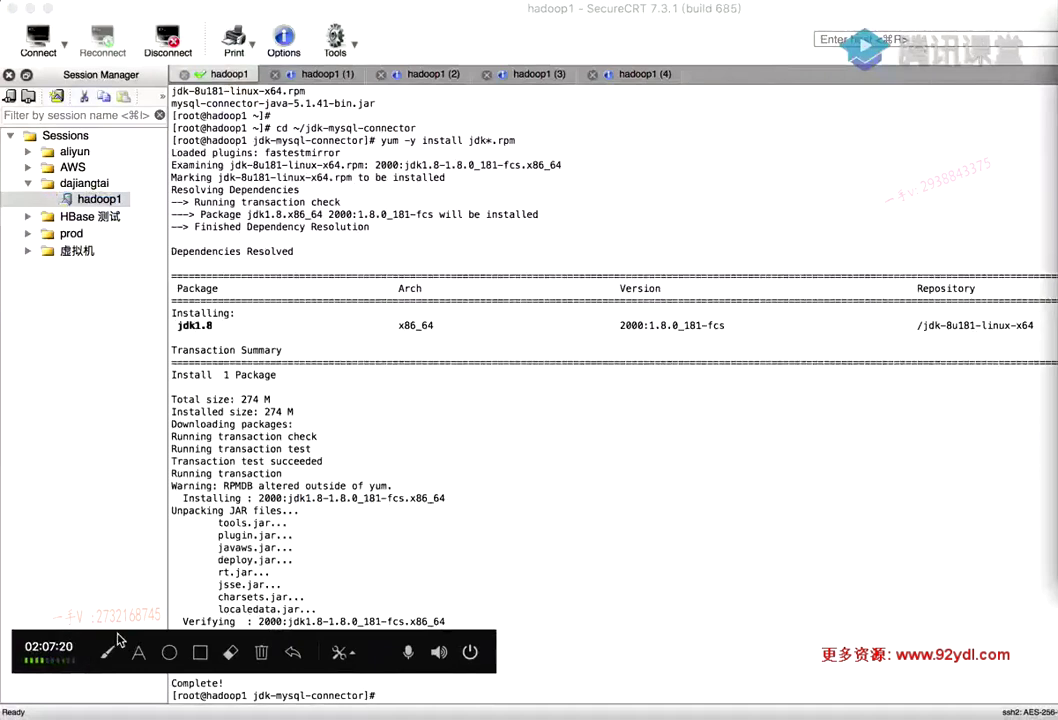
drag(165, 650, 160, 657)
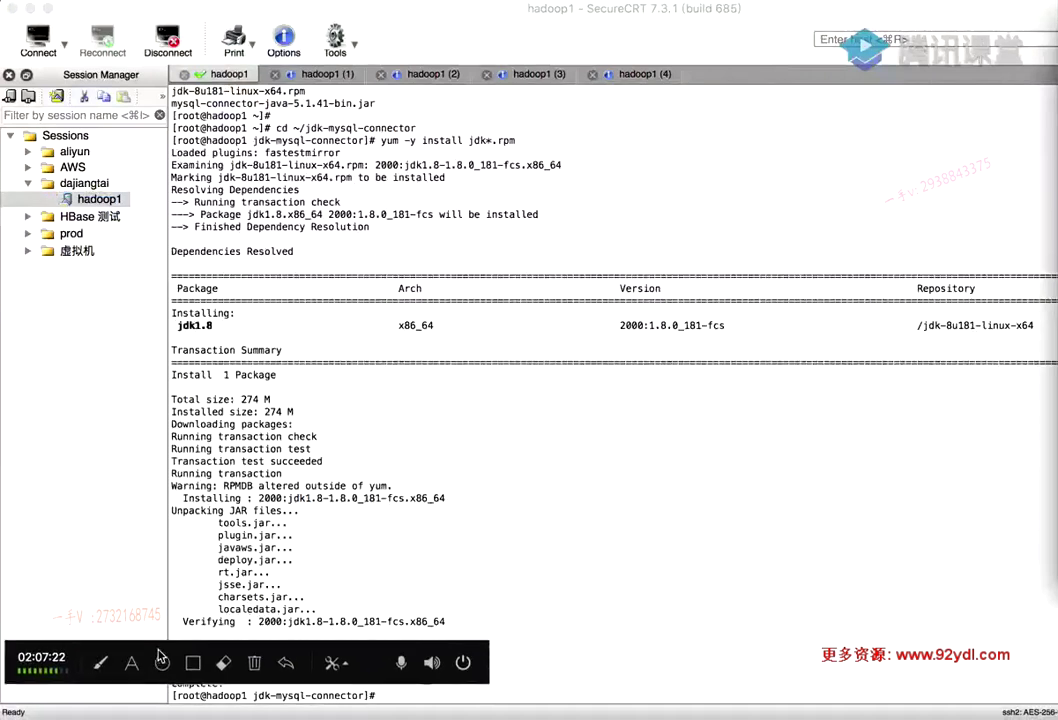
Copy the cd and vi .bash_profile commands from the notes and open .bash_profile on hadoop1
click(791, 712)
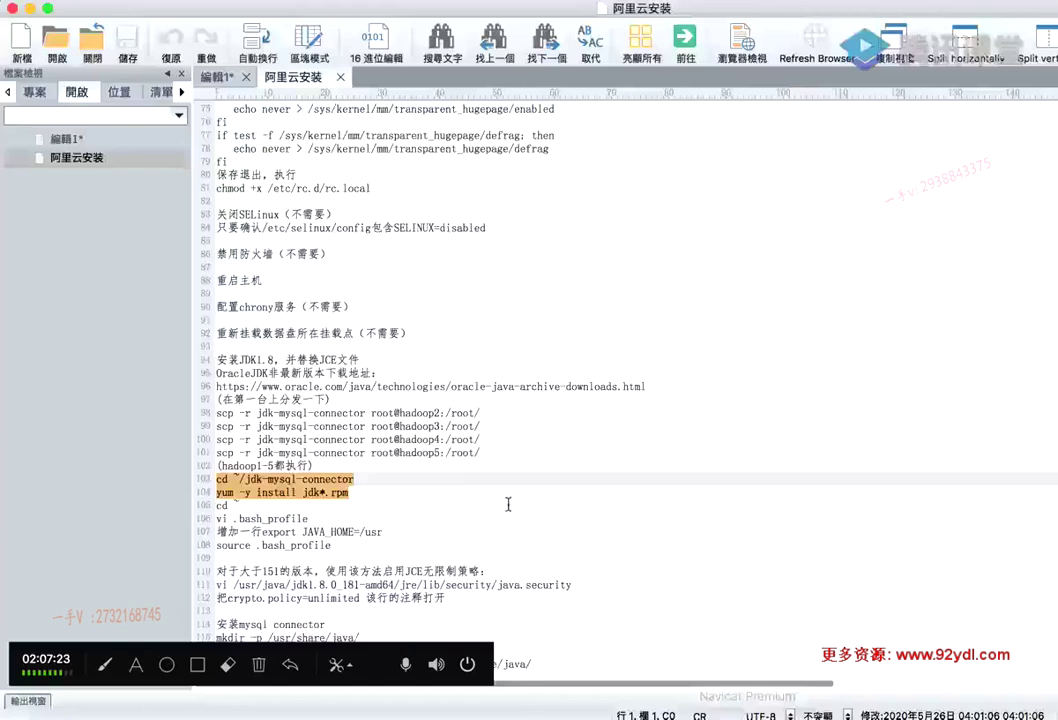
scroll(508, 504, down, 1)
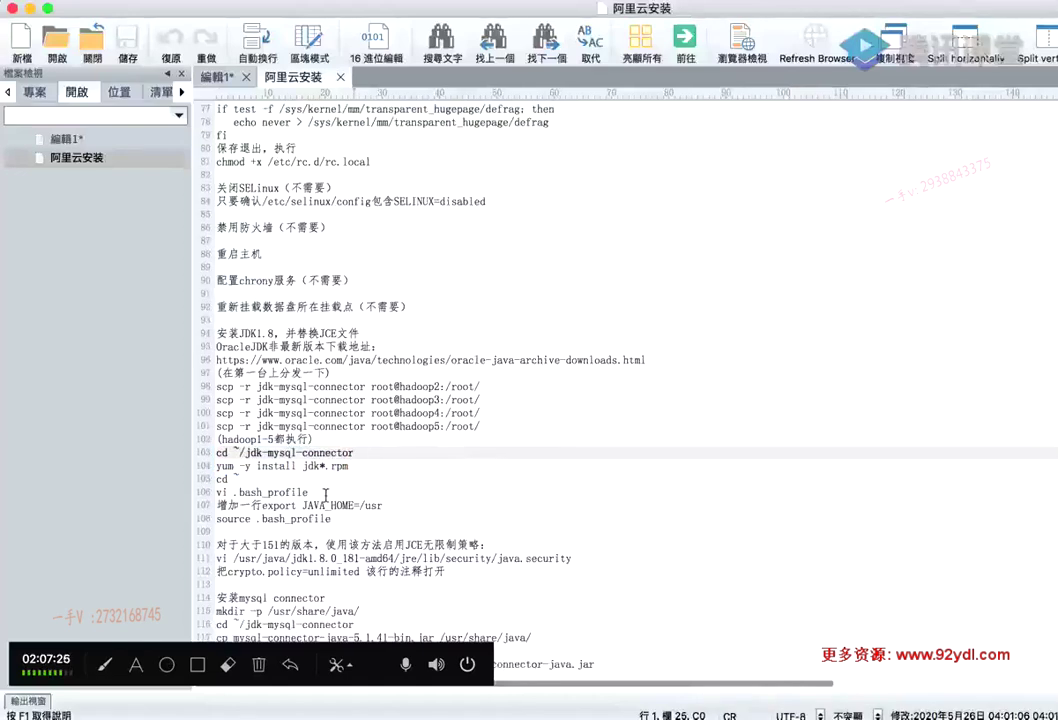
drag(325, 494, 196, 478)
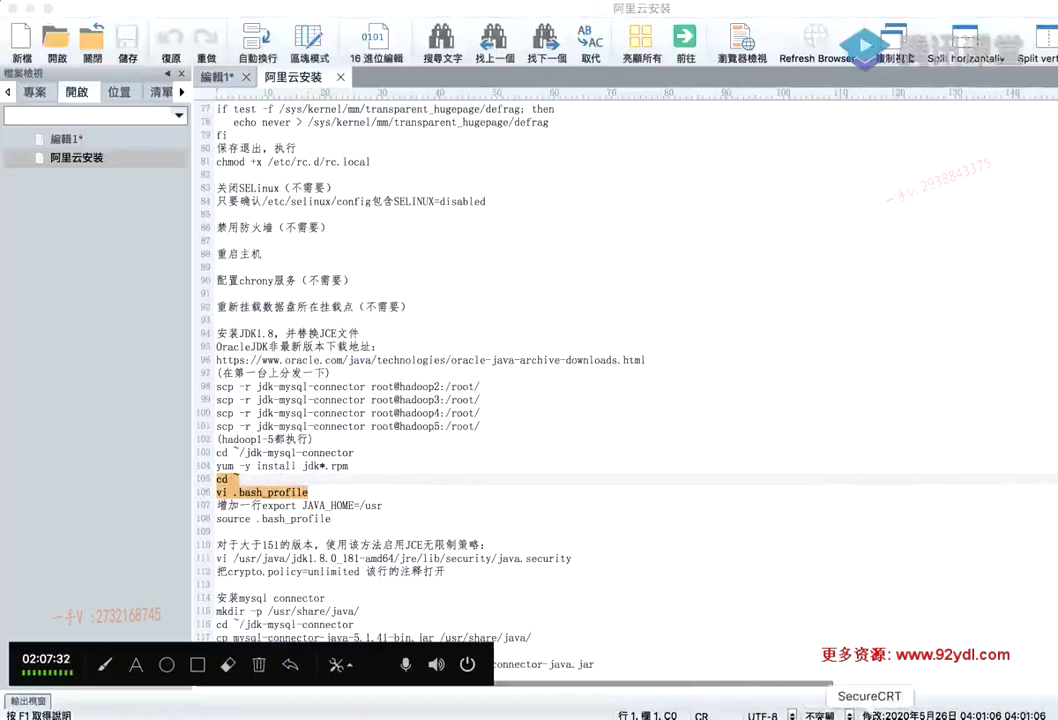
click(933, 710)
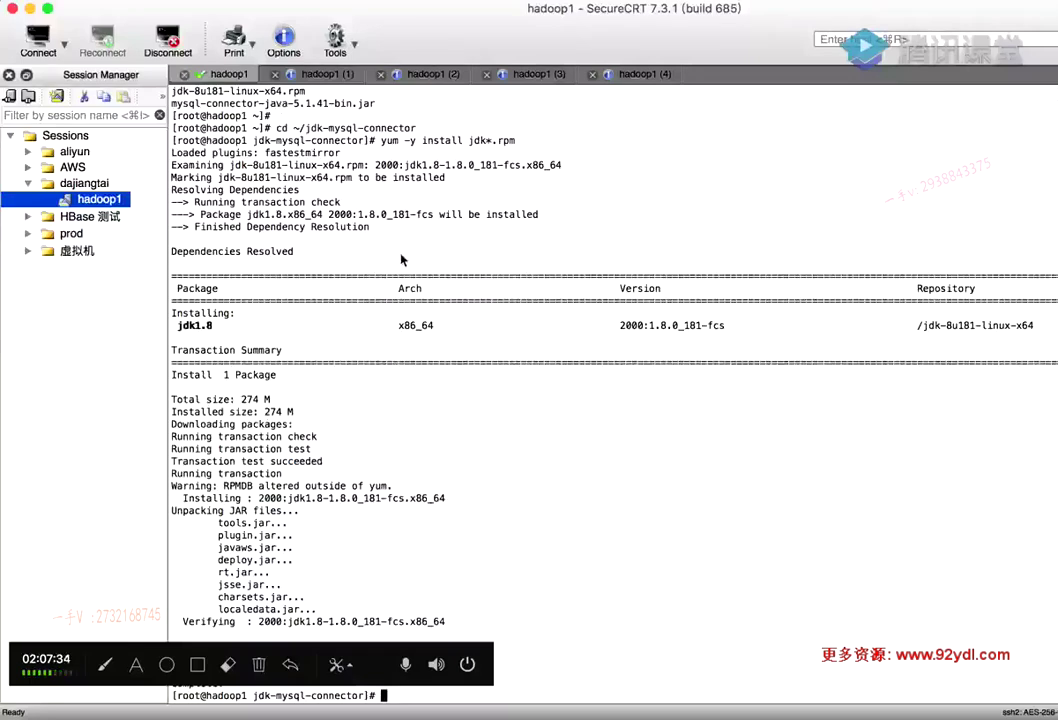
text(cd)
key(Return)
text(vi .bash_profile)
key(Return)
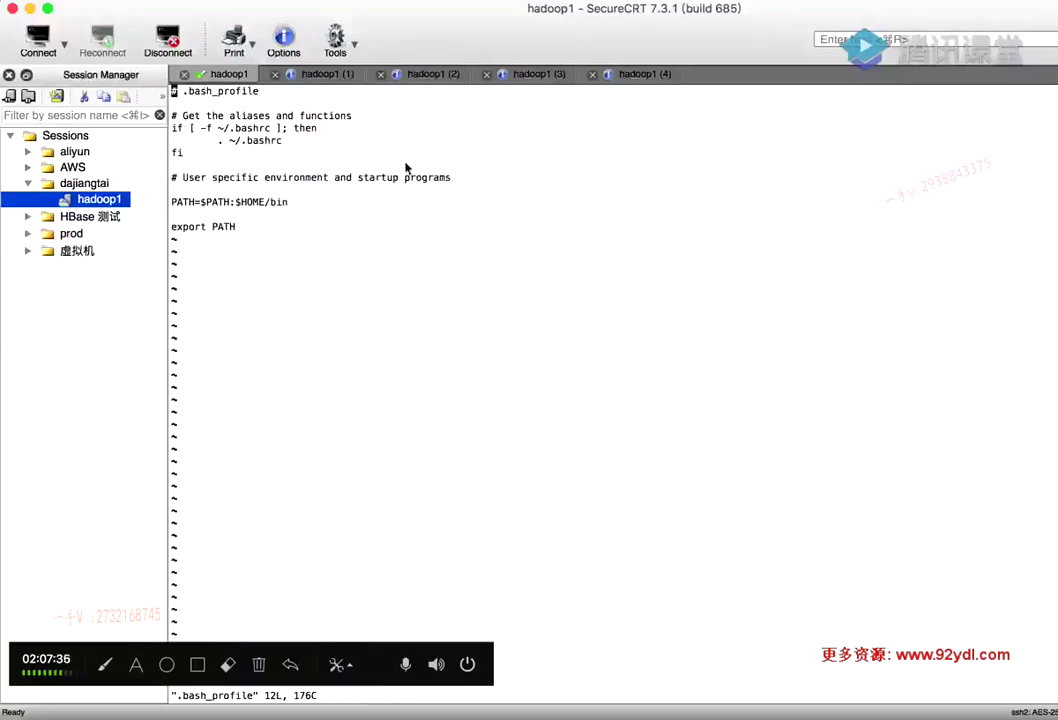
Open .bash_profile in vi on hadoop2, then move through the hadoop3, hadoop4 and hadoop5 sessions
click(331, 72)
text(cd)
key(Return)
text(vi .bash_profile)
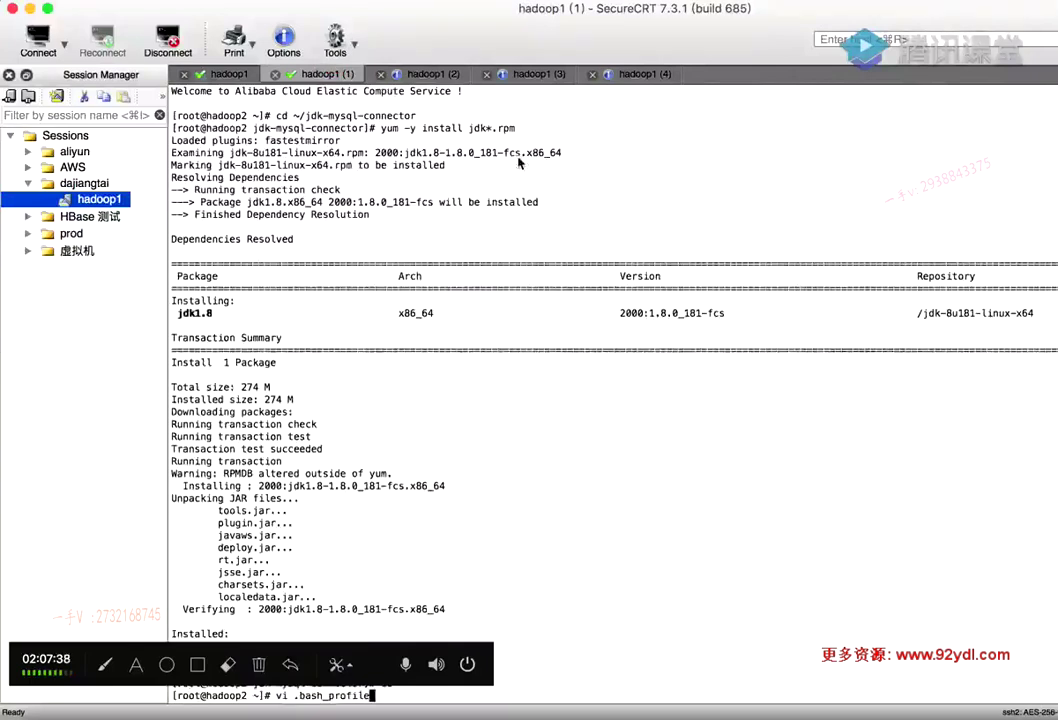
key(Return)
click(428, 75)
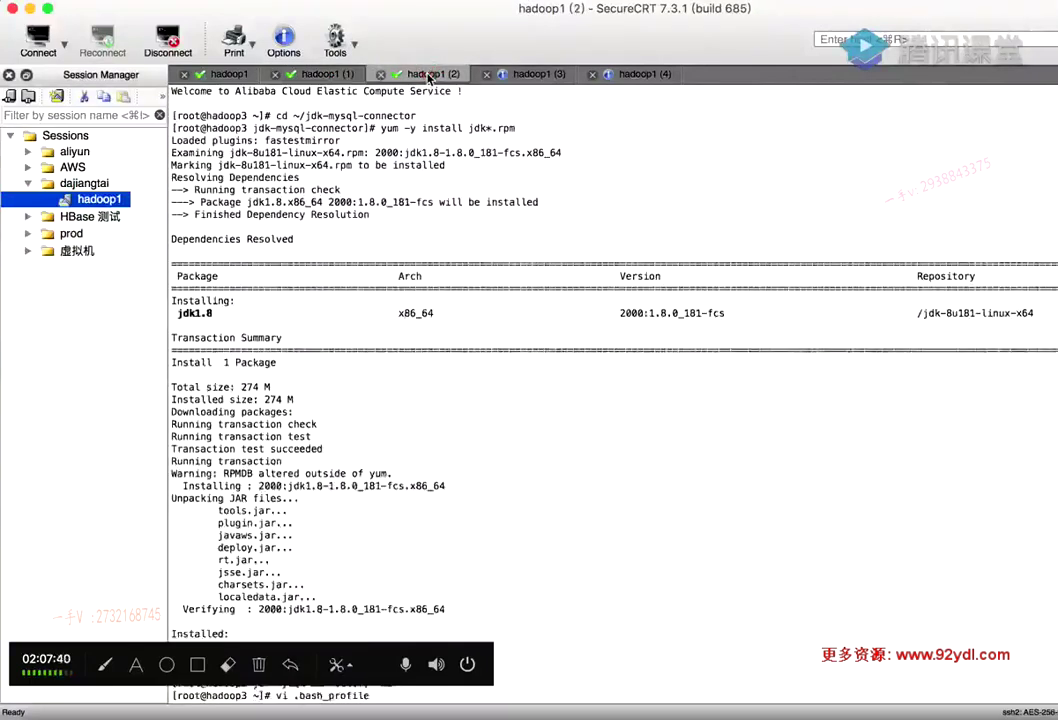
click(534, 75)
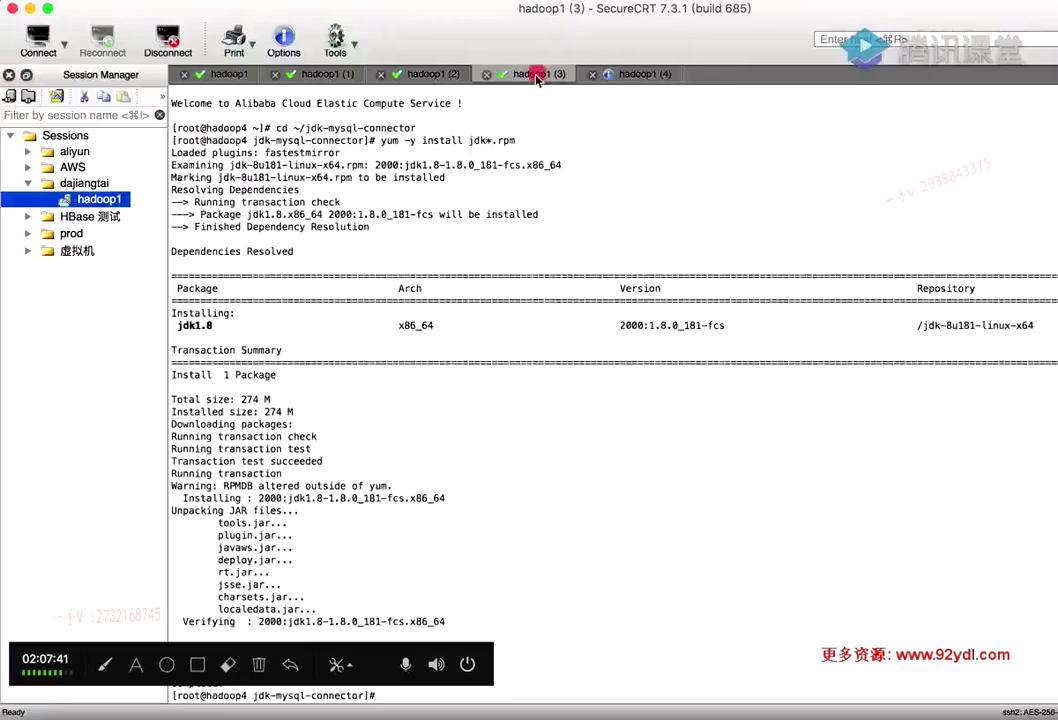
key(ctrl+Tab)
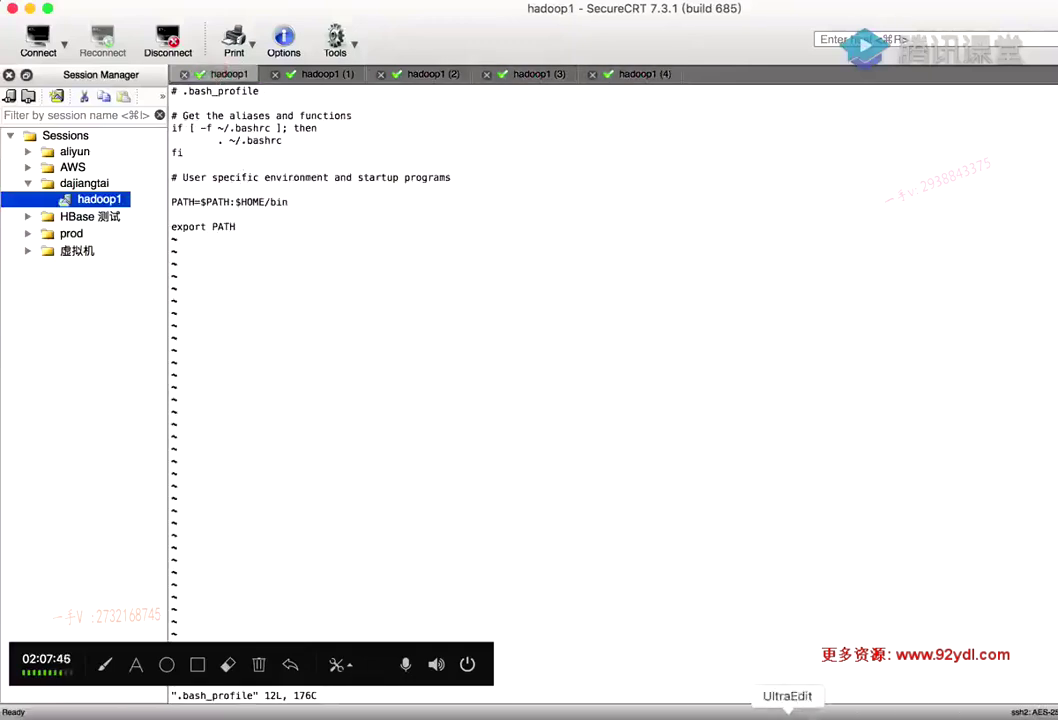
Copy the export JAVA_HOME=/usr line from the setup notes
click(786, 712)
drag(386, 506, 263, 508)
key(super+c)
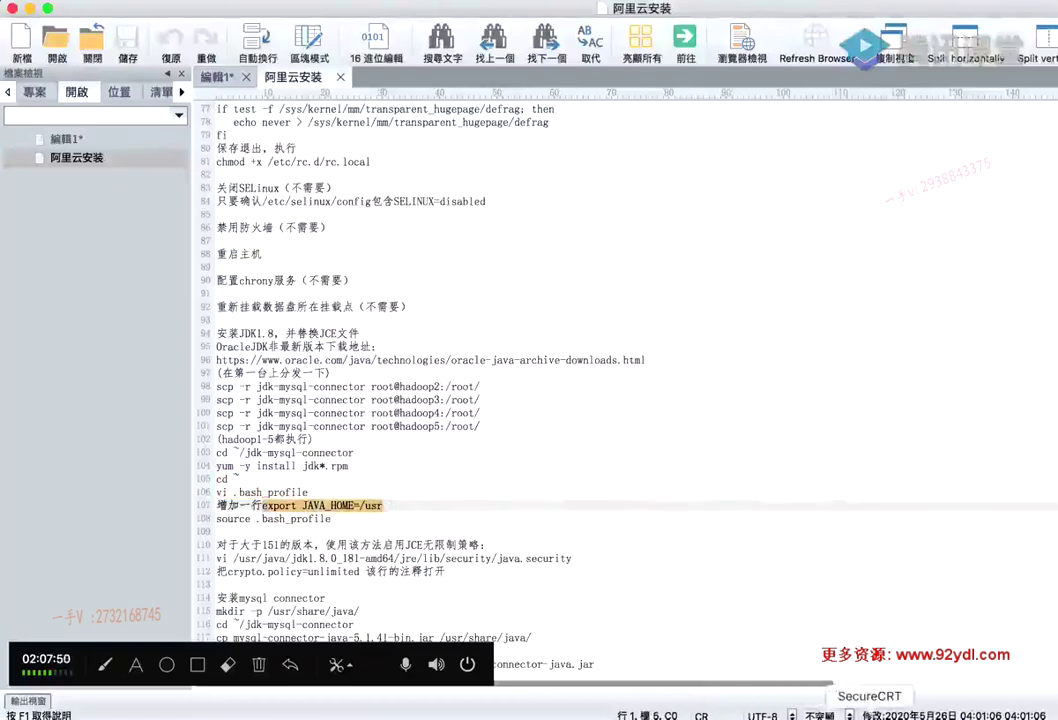
click(869, 714)
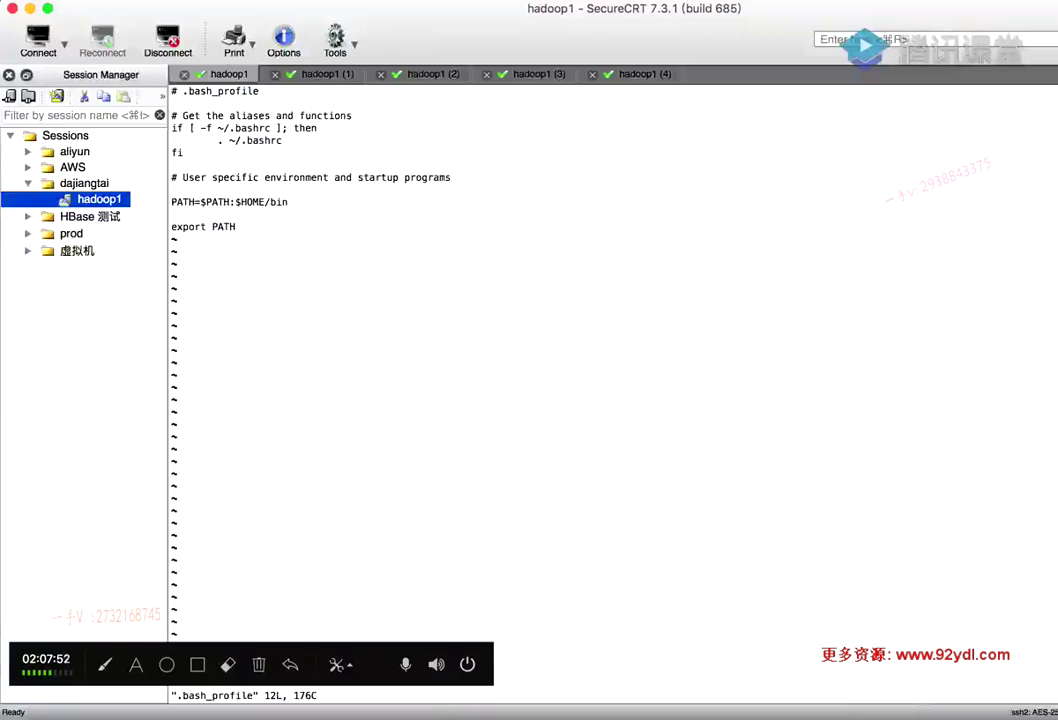
Add export JAVA_HOME=/usr below export PATH and save .bash_profile on hadoop1 and hadoop2
key(o)
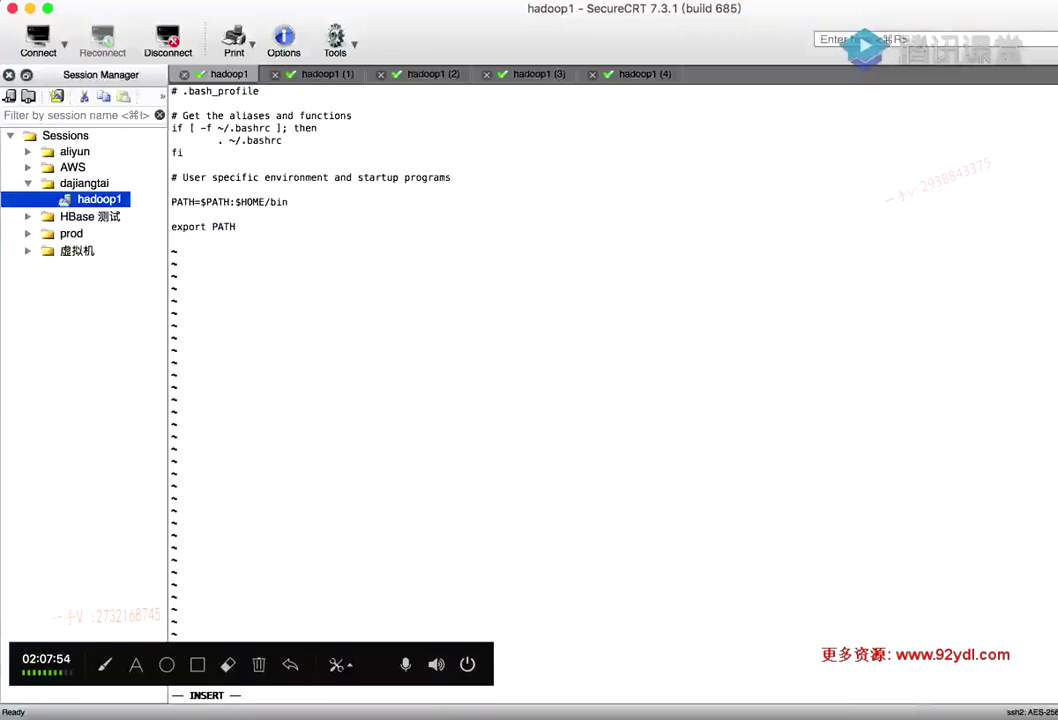
key(super+v)
key(Escape)
text(:wq)
key(Return)
click(328, 75)
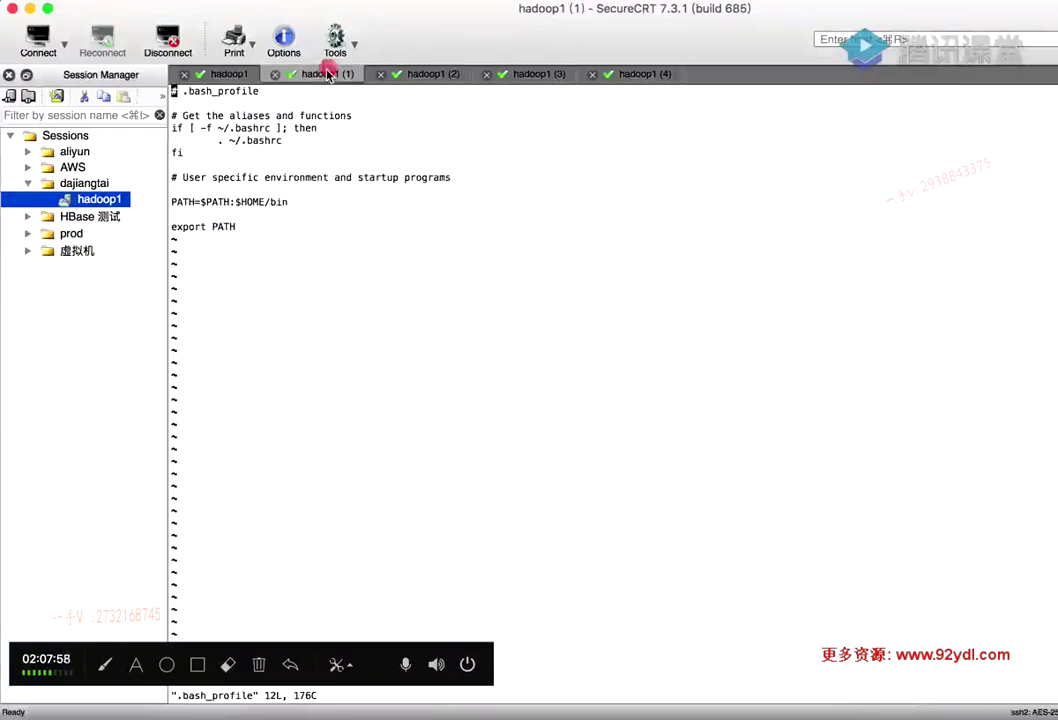
key(shift+g)
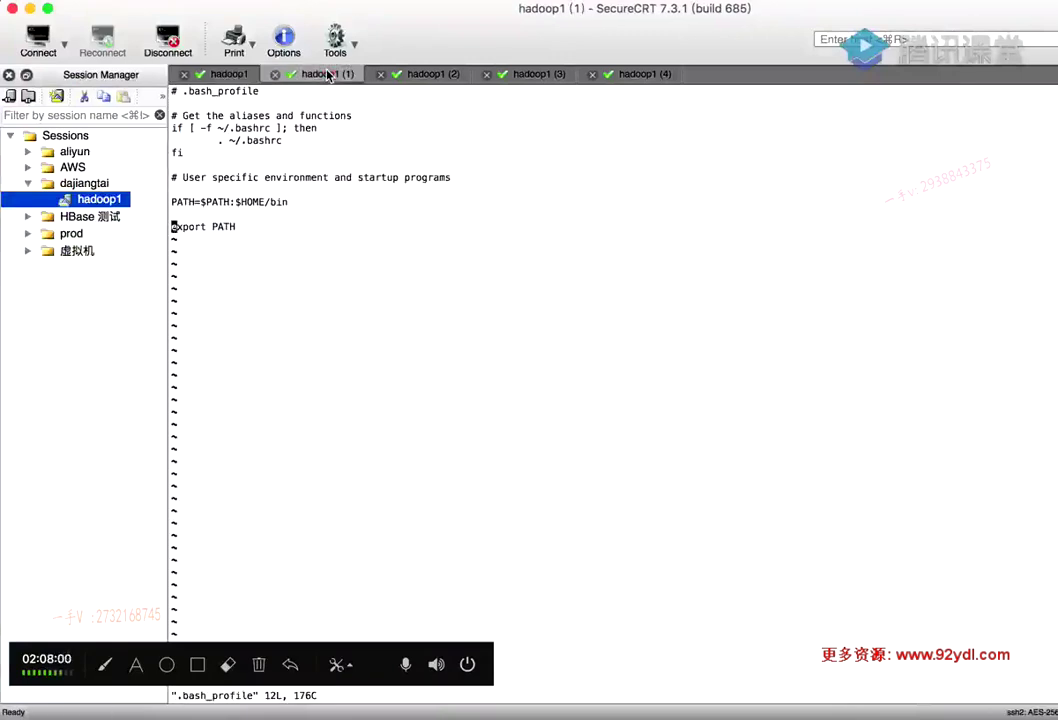
key(o)
key(super+v)
key(Escape)
text(:wq)
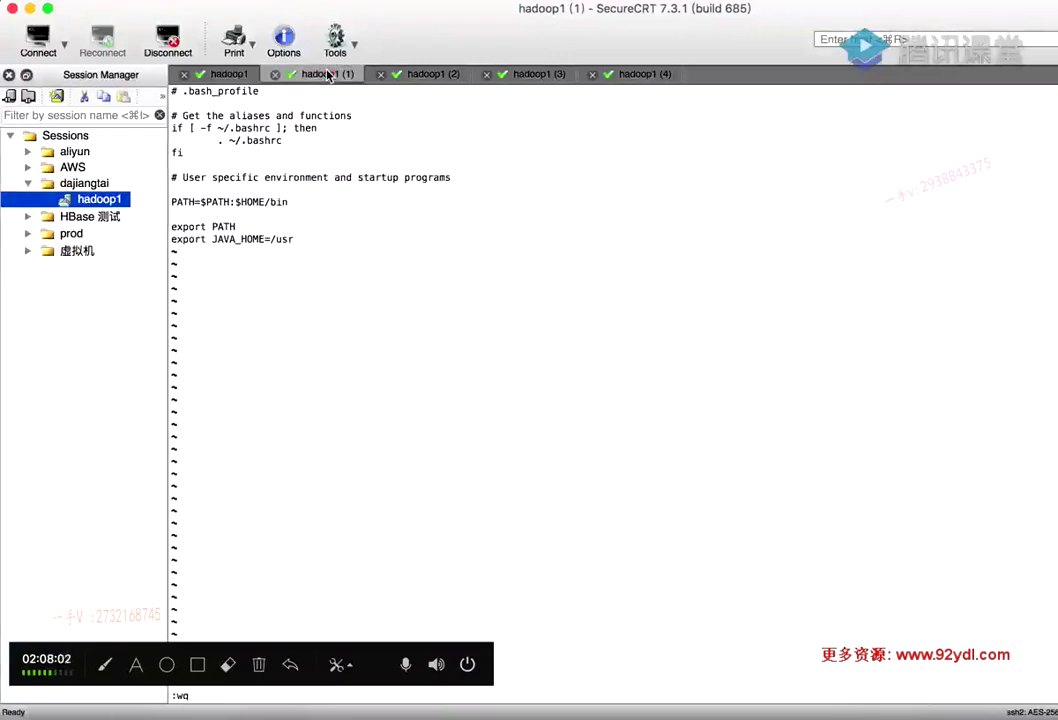
key(Return)
Insert export JAVA_HOME=/usr into .bash_profile on the third and fourth hosts and save each
click(418, 75)
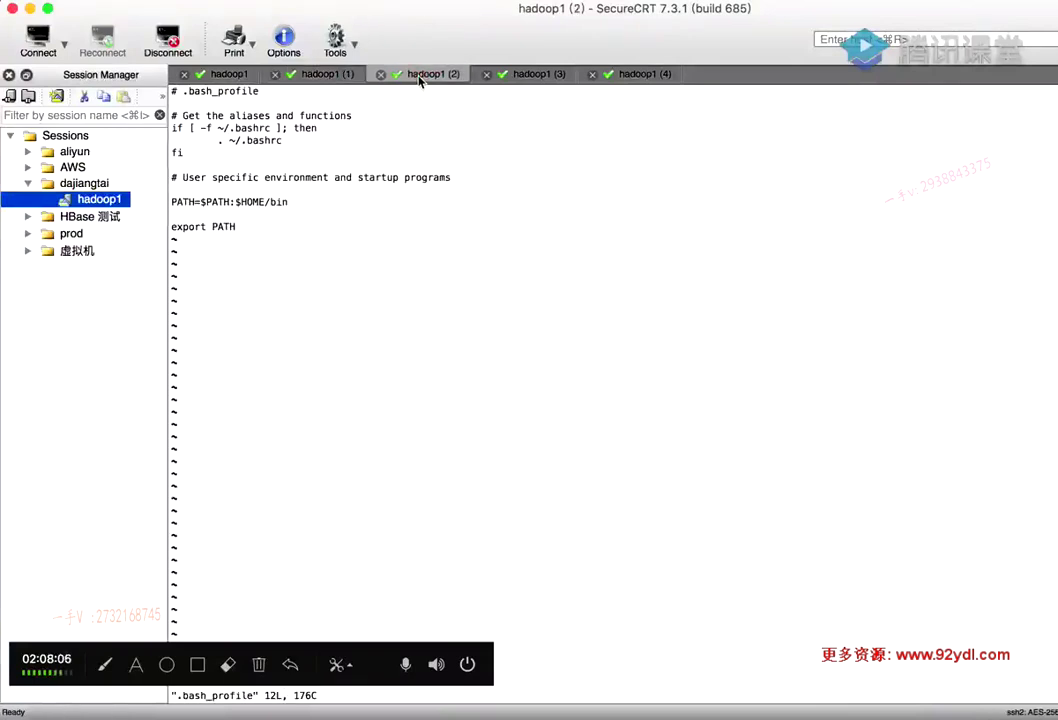
key(o)
key(super+v)
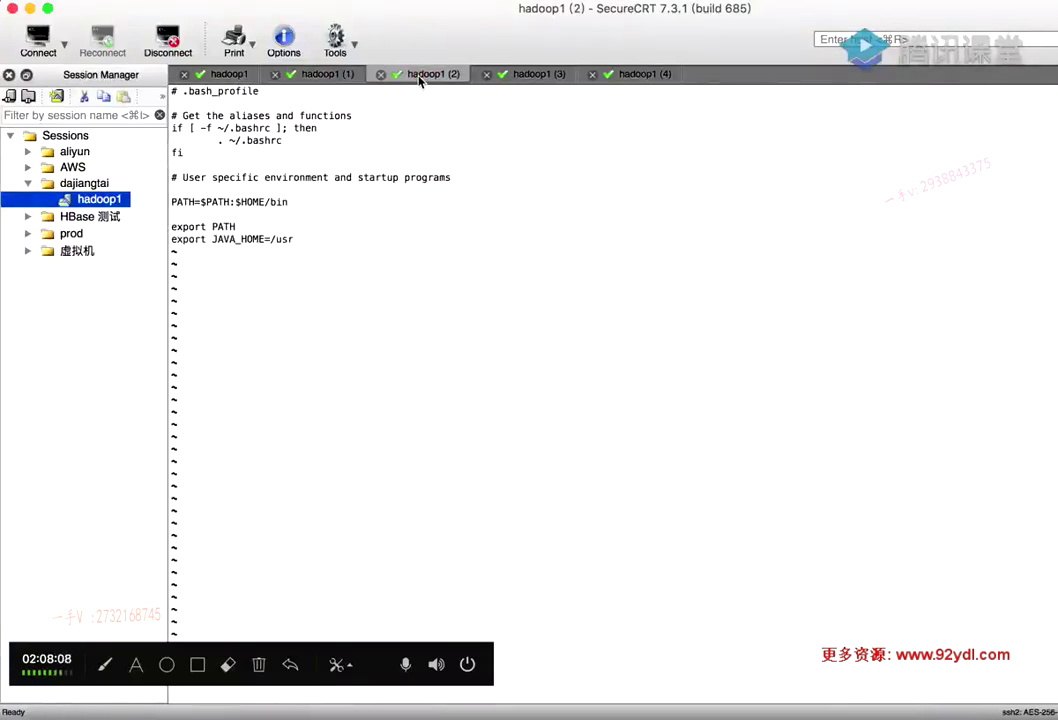
text(:wq)
key(Return)
click(515, 70)
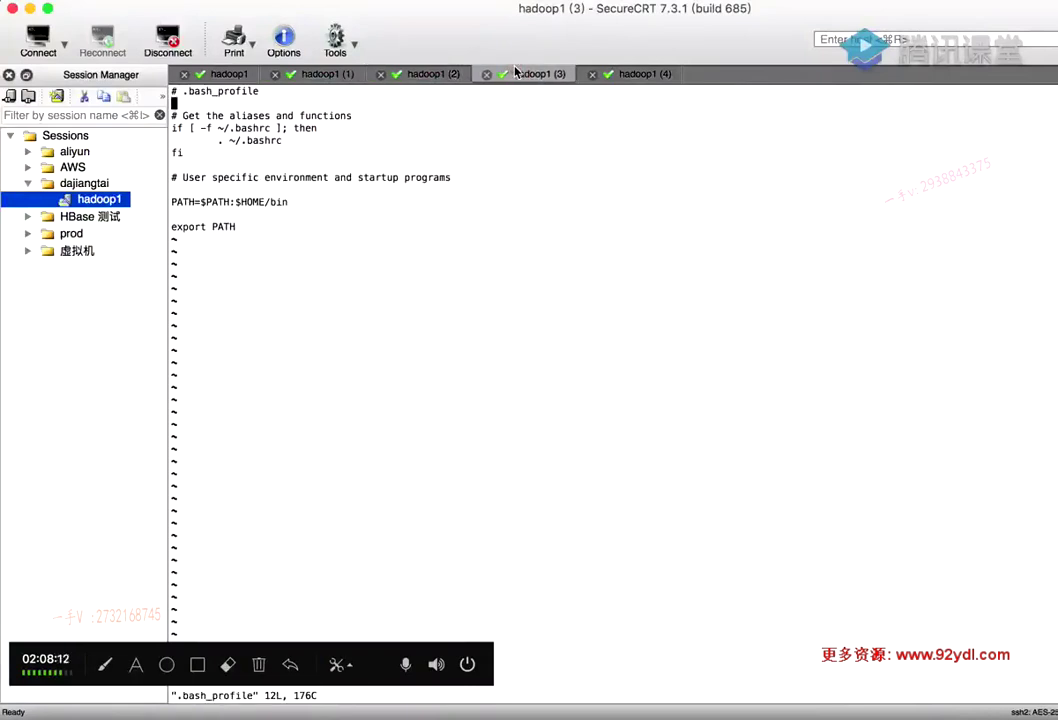
key(Down)
key(Down)
key(Down)
key(Down)
key(Down)
key(Down)
key(Down)
key(Down)
key(Down)
key(Down)
key(Down)
key(o)
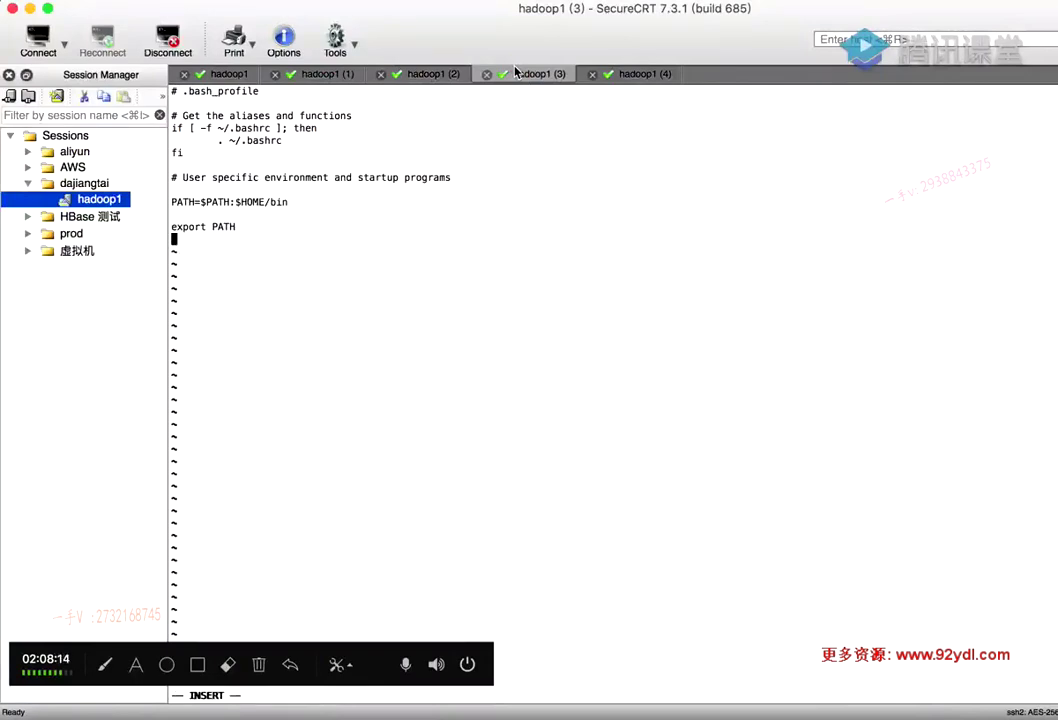
key(super+v)
key(Escape)
text(:wq)
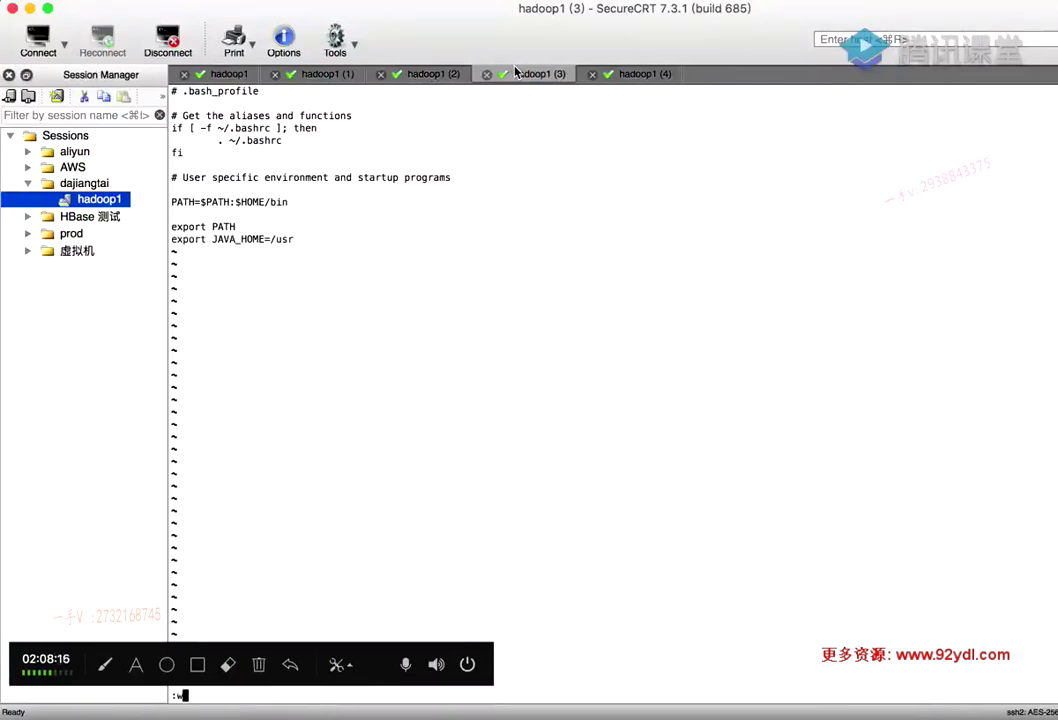
key(Return)
Add export JAVA_HOME=/usr to .bash_profile on the fifth host and save it with :wq
click(655, 76)
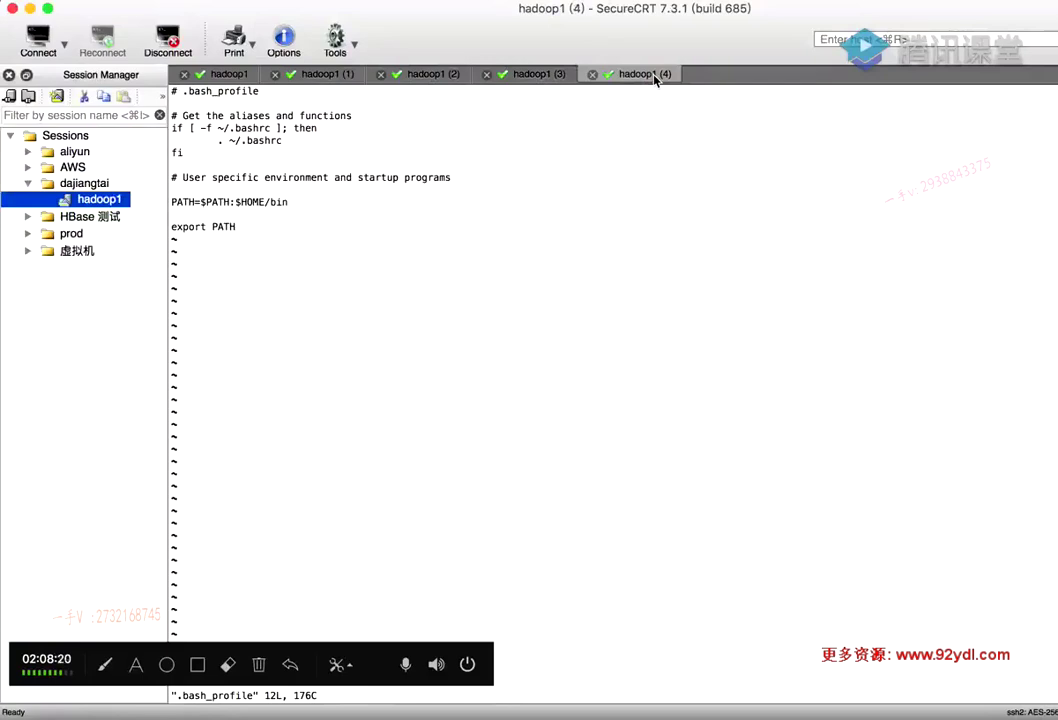
key(p)
key(o)
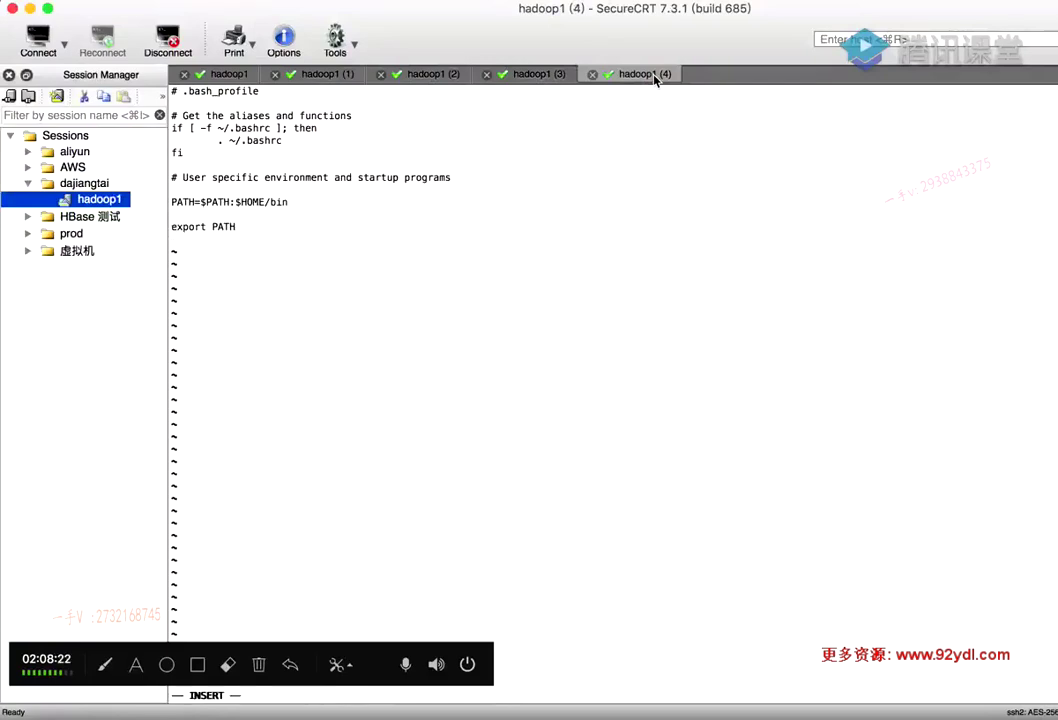
key(super+v)
key(Escape)
text(:wq)
key(Return)
Copy 'source .bash_profile' from the notes and run it on hadoop1
click(226, 74)
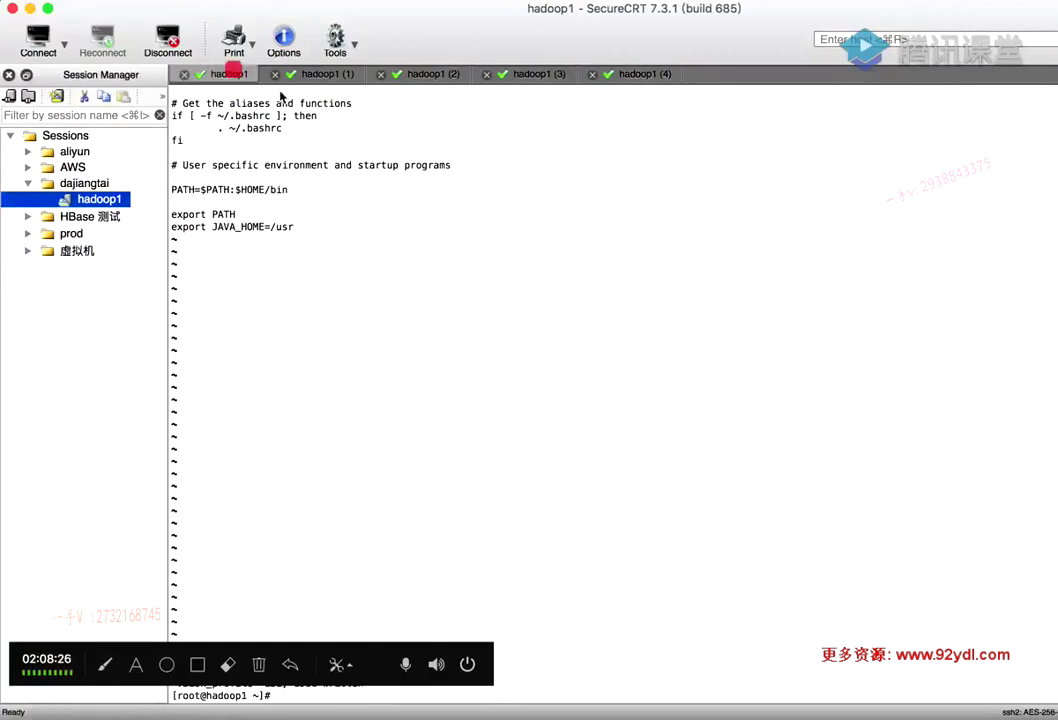
key(Return)
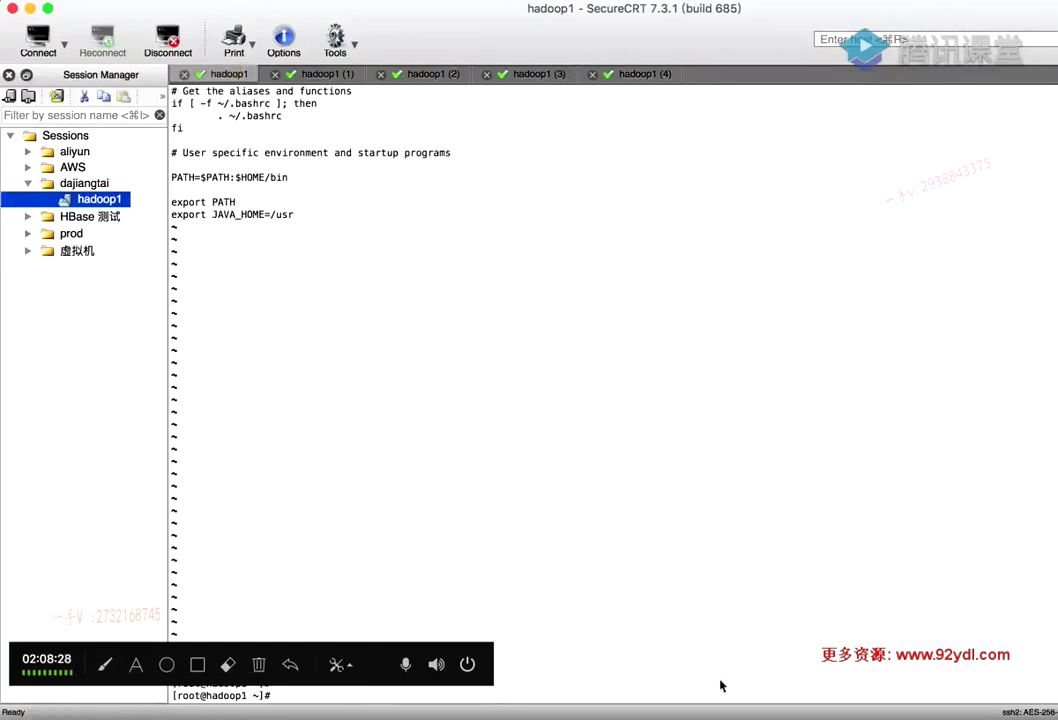
click(787, 712)
click(205, 518)
key(super+c)
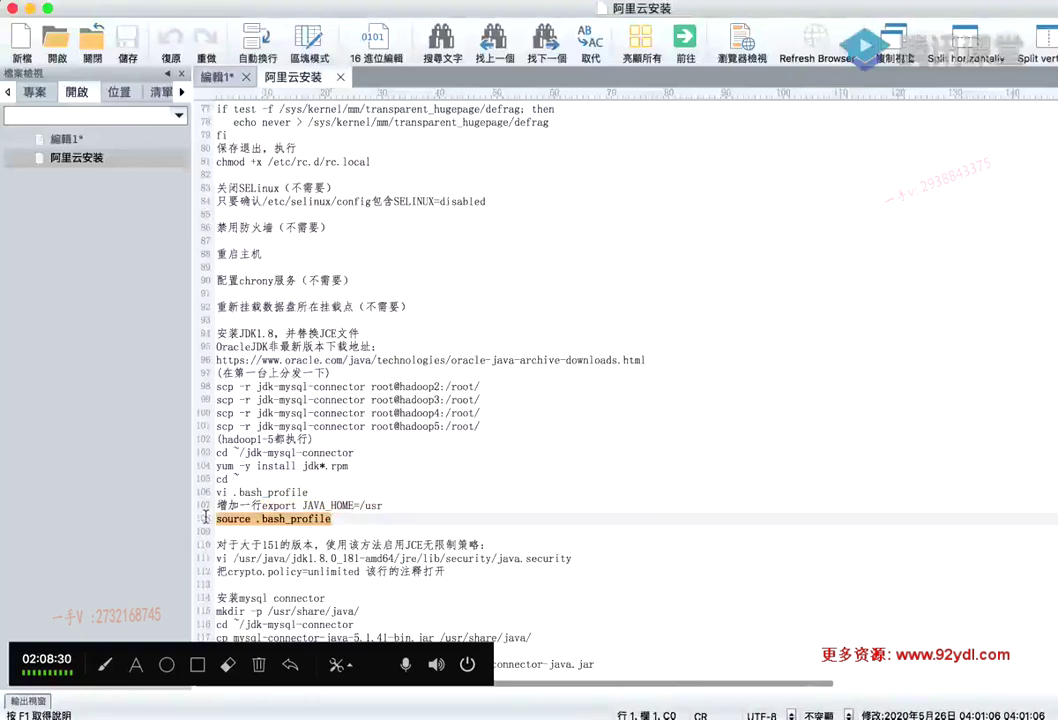
click(945, 708)
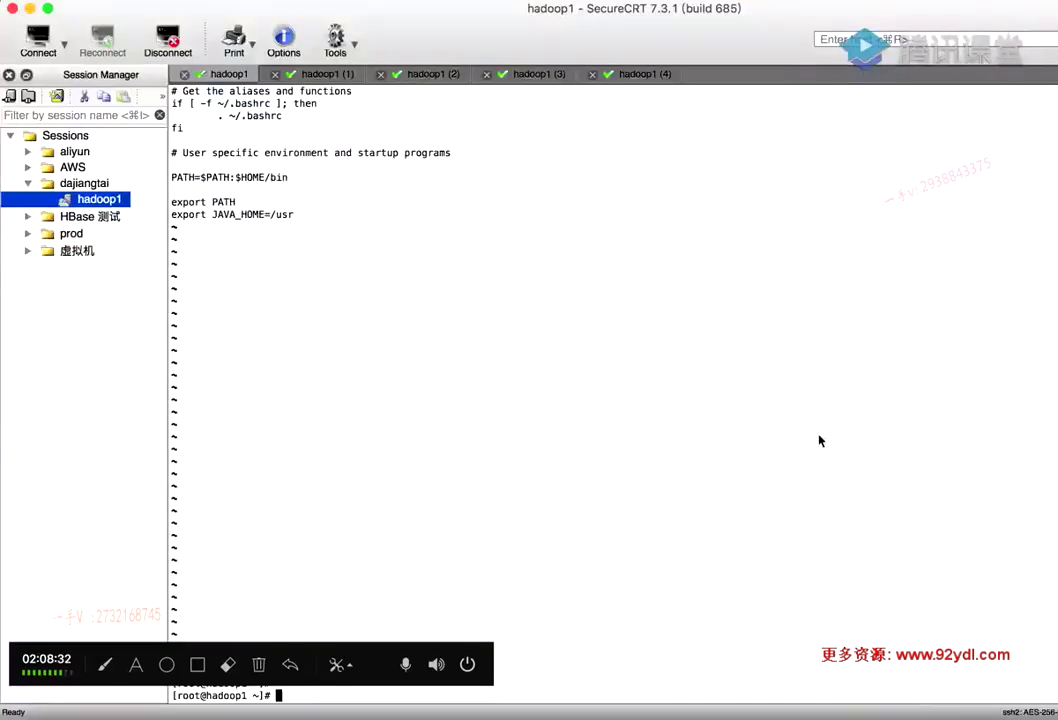
key(super+v)
key(Return)
Run source .bash_profile on hadoop3 while stepping through the hadoop2, hadoop4 and hadoop5 sessions
click(328, 75)
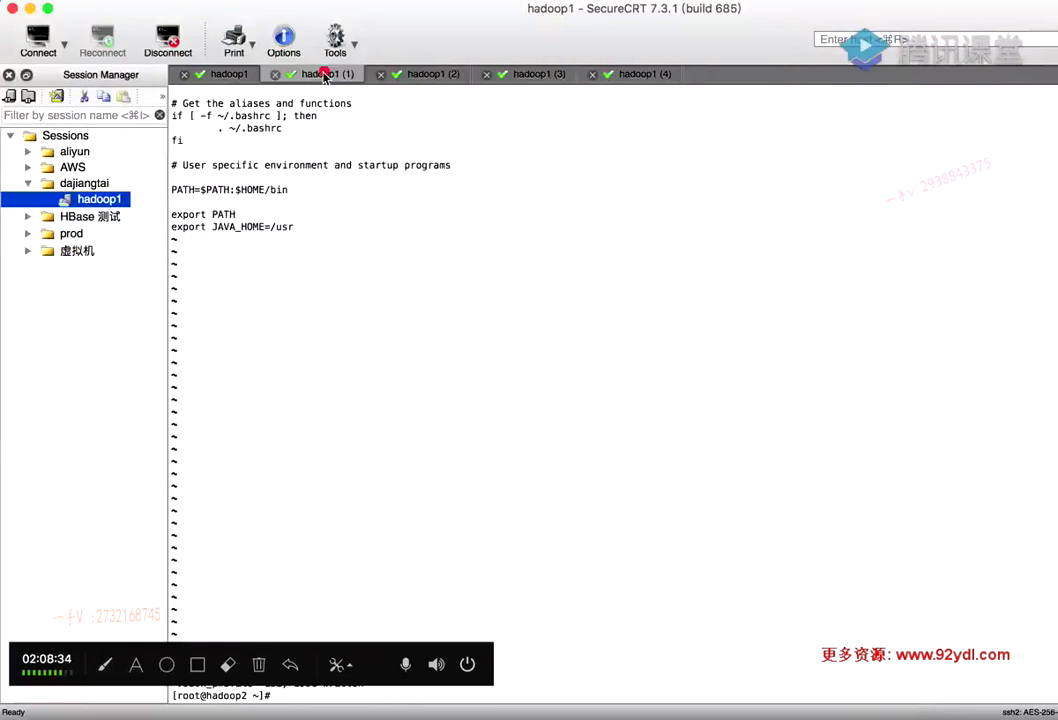
click(413, 76)
key(super+v)
key(Return)
click(531, 76)
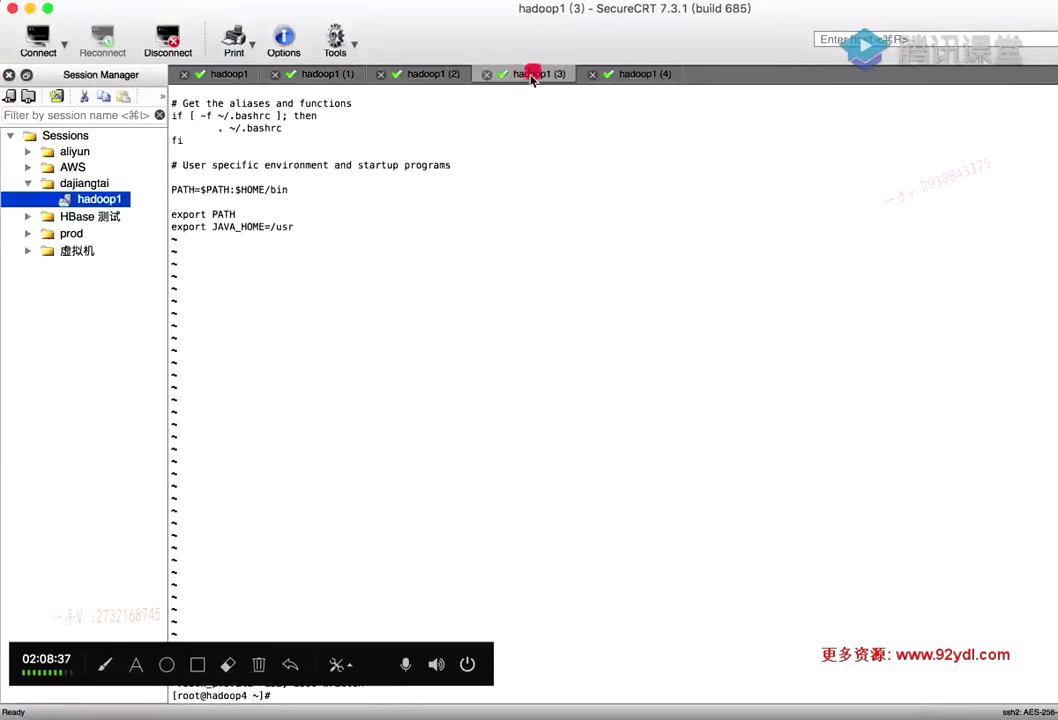
click(628, 76)
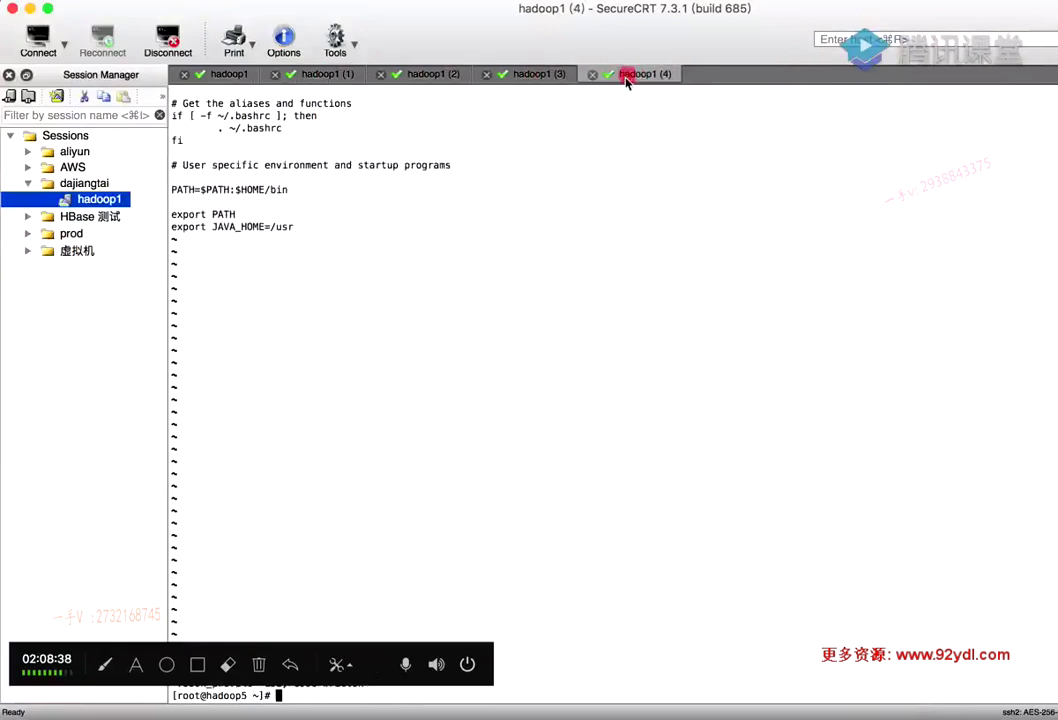
On hadoop1, run 'which java', fixing the typo, to find /usr/bin/java
click(231, 75)
text(which jaca)
key(Return)
key(Up)
key(BackSpace)
key(BackSpace)
text(va)
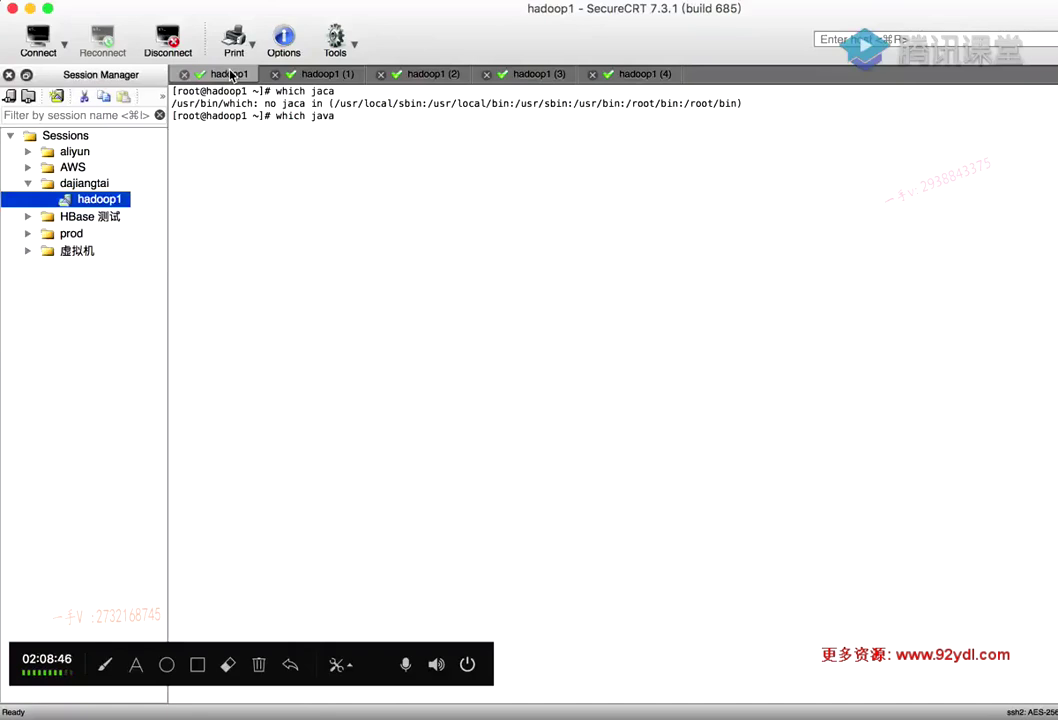
key(Return)
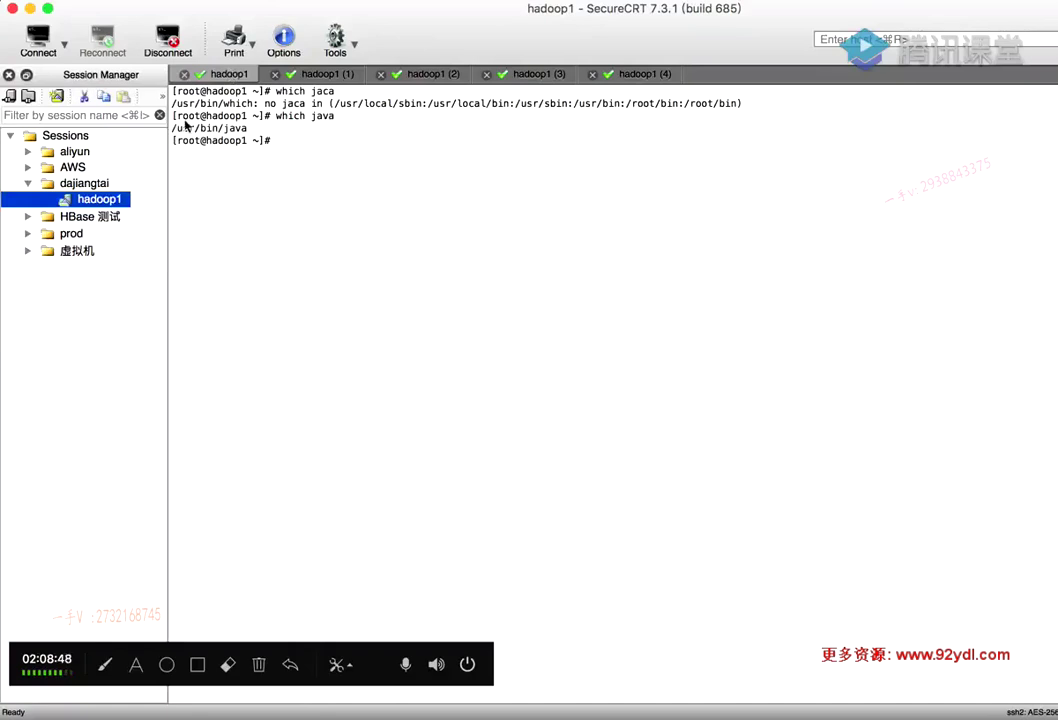
triple_click(256, 128)
click(331, 150)
Run java -version, correcting the extra dash, and confirm version 1.8.0_181
text(java --version)
key(Return)
key(Up)
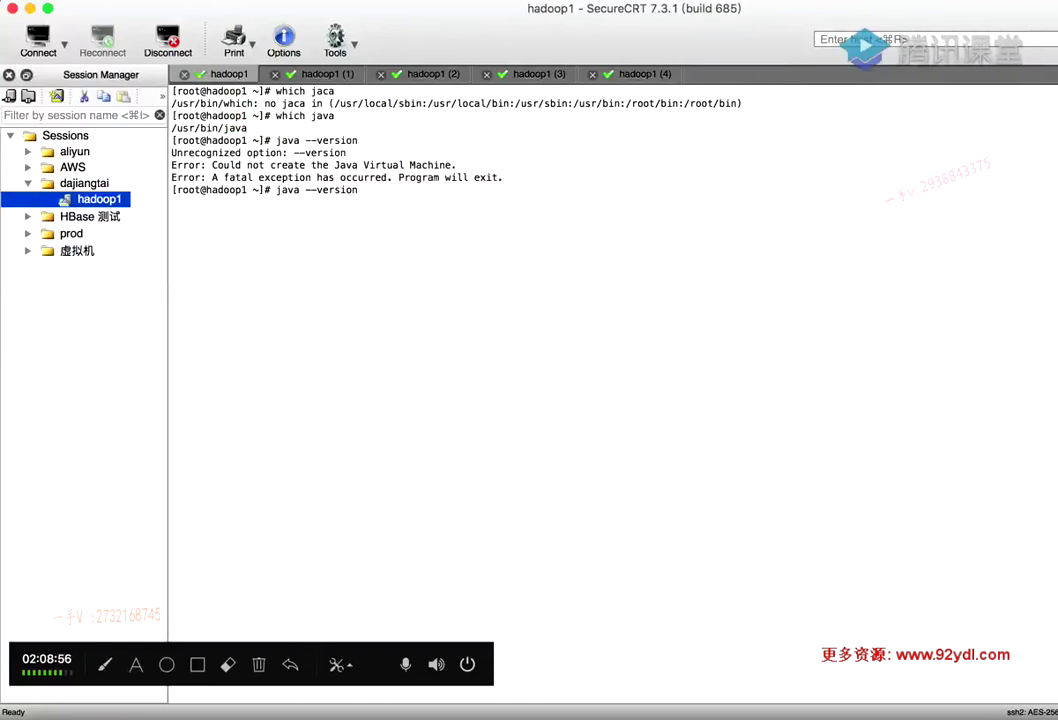
key(Left)
key(Left)
key(Left)
key(BackSpace)
key(Return)
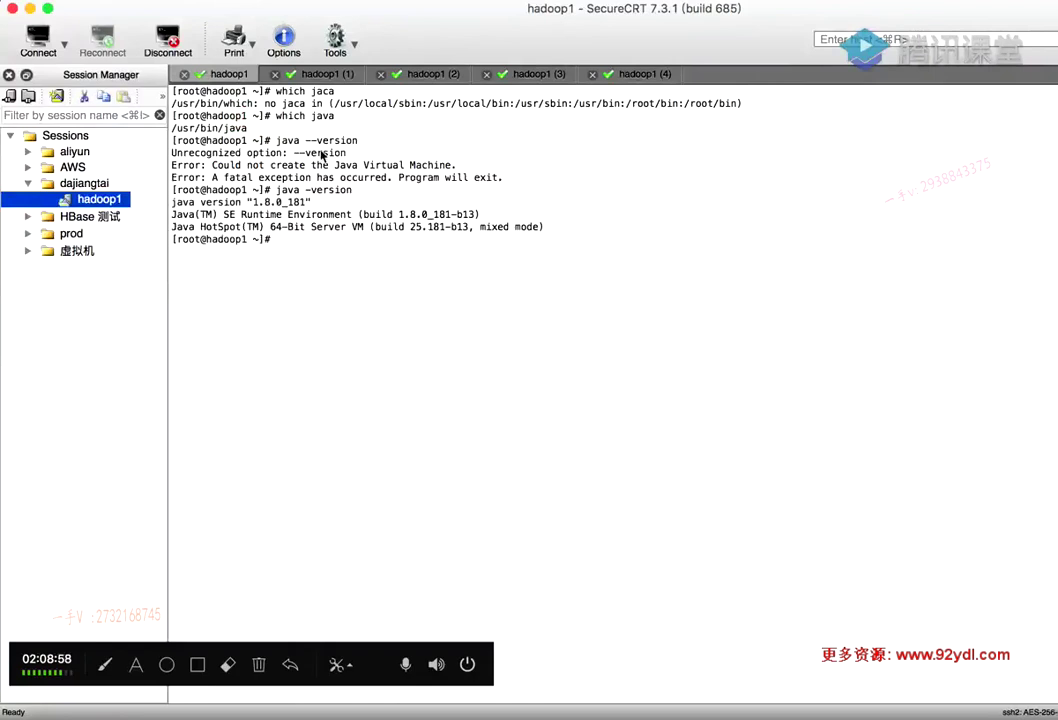
double_click(283, 201)
click(356, 204)
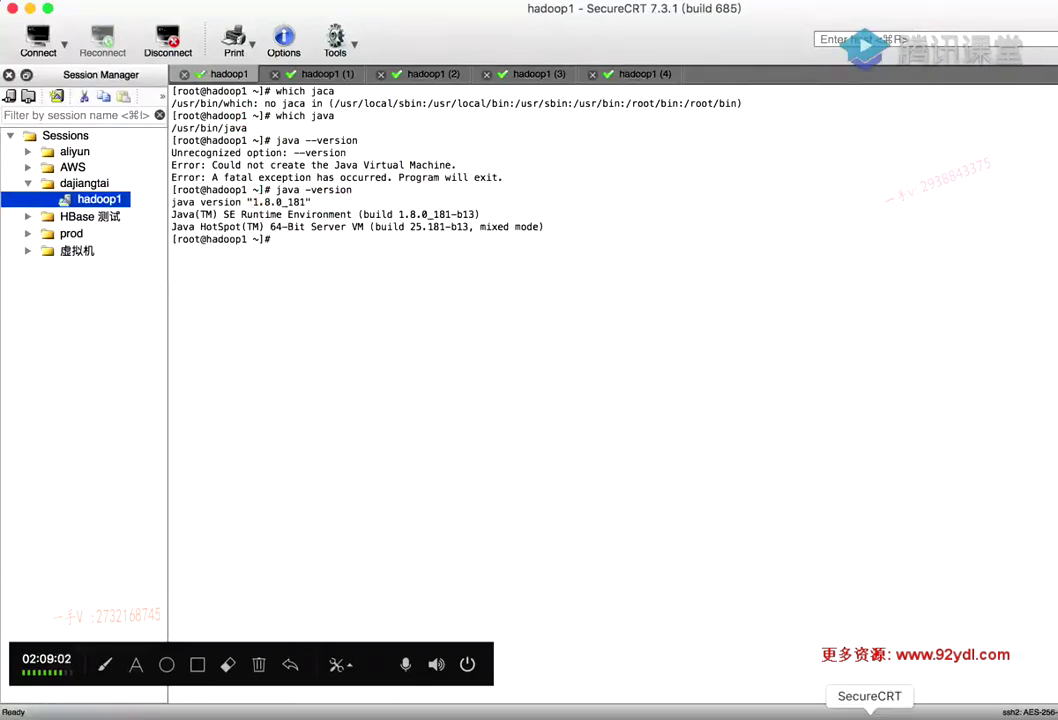
Check the setup slide, then copy the vi …/java.security command from the UltraEdit notes
click(585, 712)
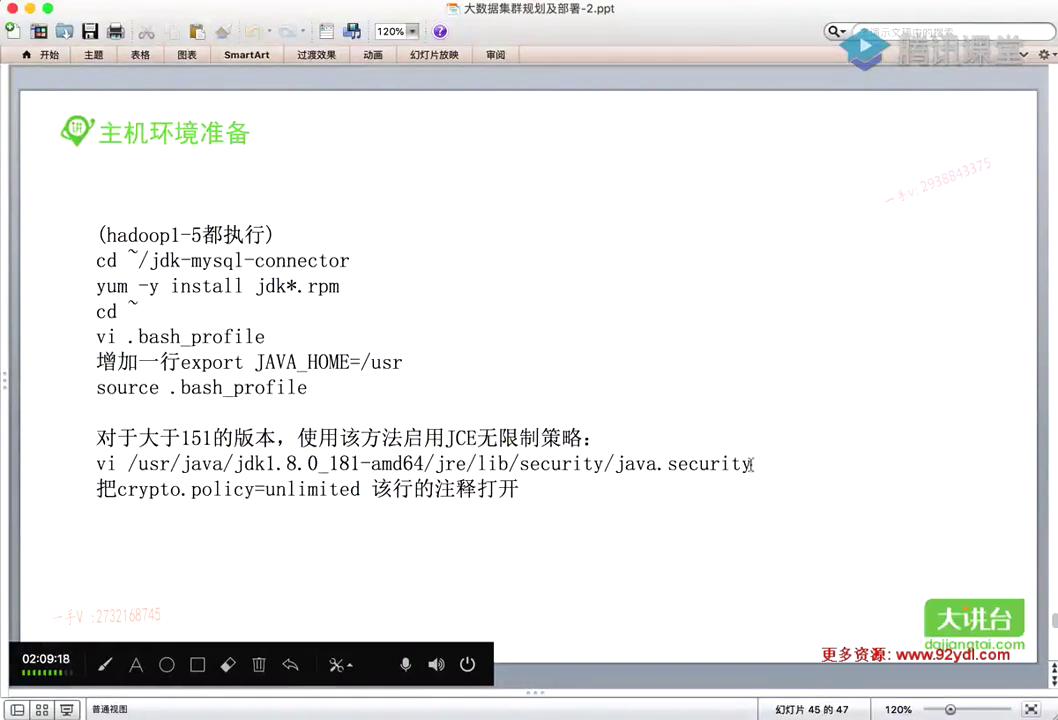
click(786, 710)
scroll(379, 425, down, 4)
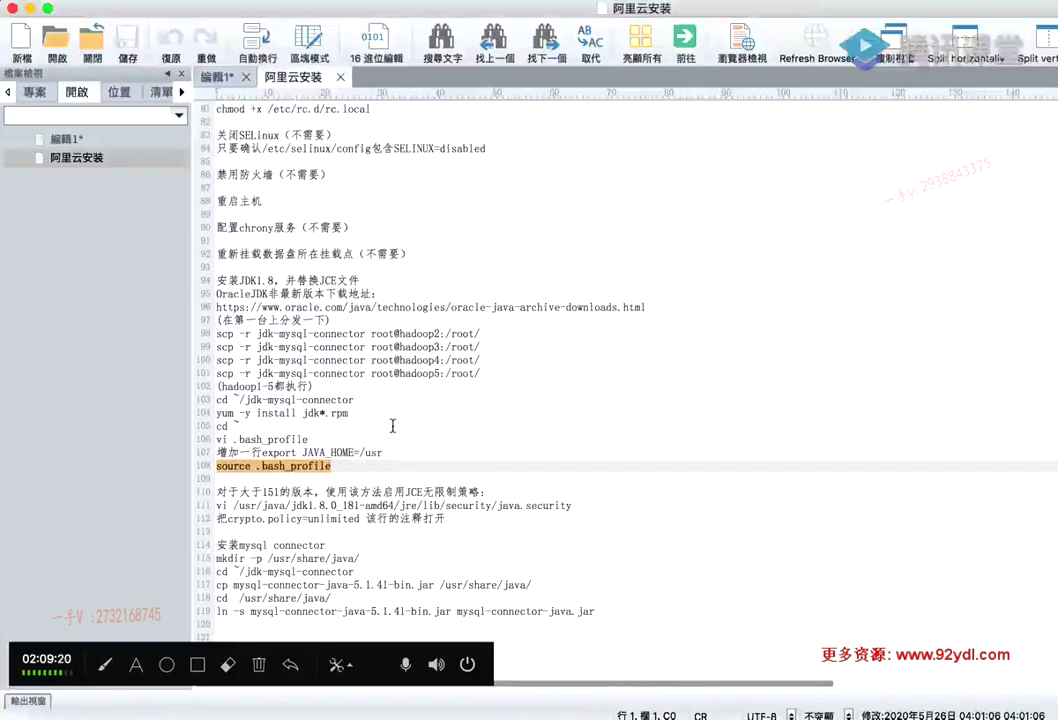
drag(576, 491, 203, 488)
key(super+c)
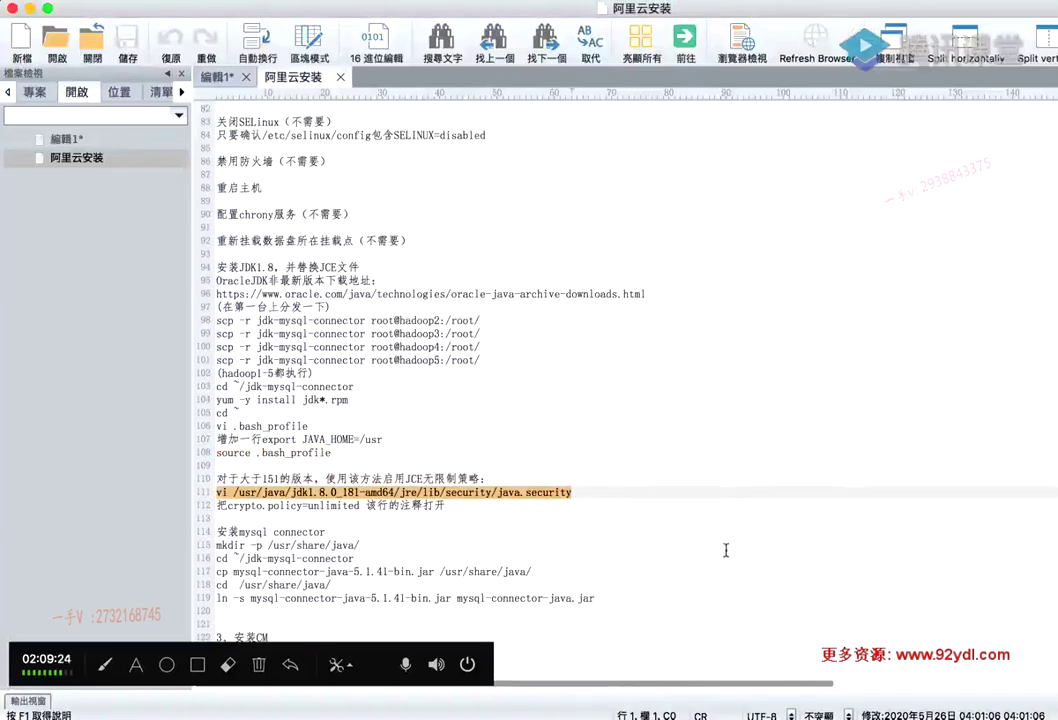
scroll(726, 550, down, 3)
Open java.security in vi on hadoop1 and search for the commented crypto.policy=unlimited line
click(870, 711)
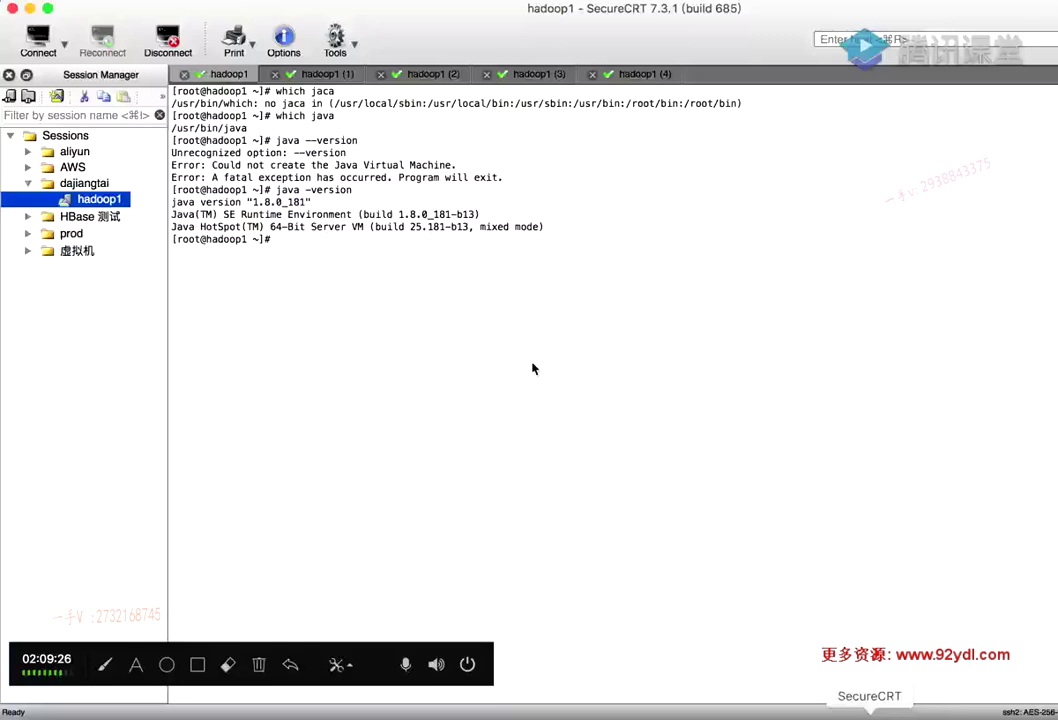
key(super+v)
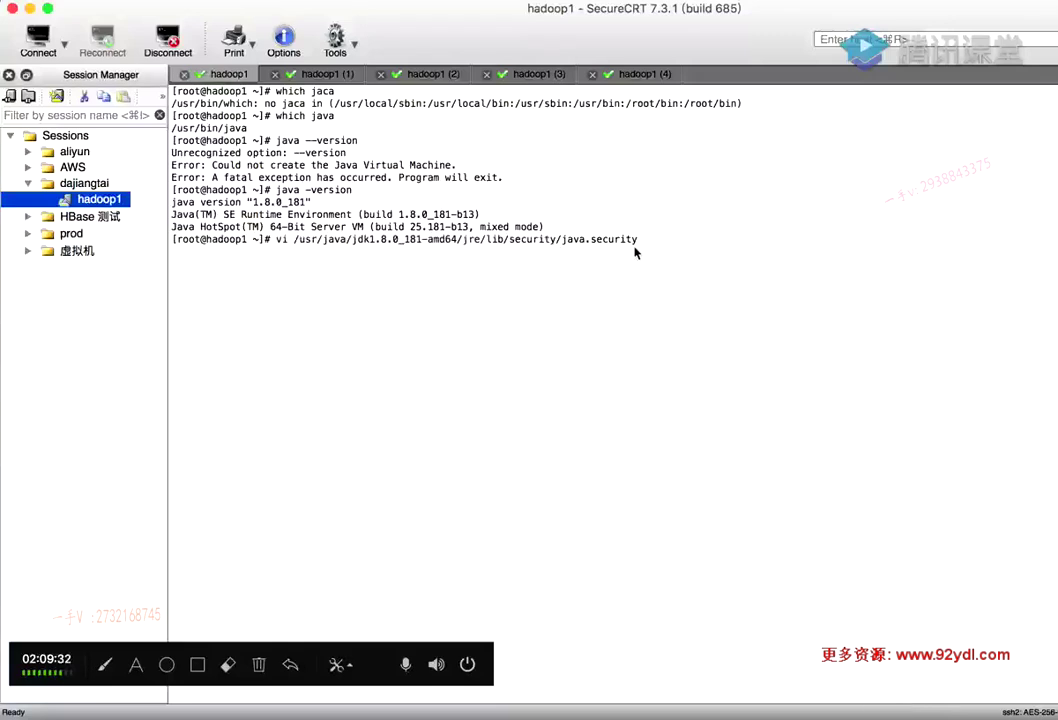
key(Return)
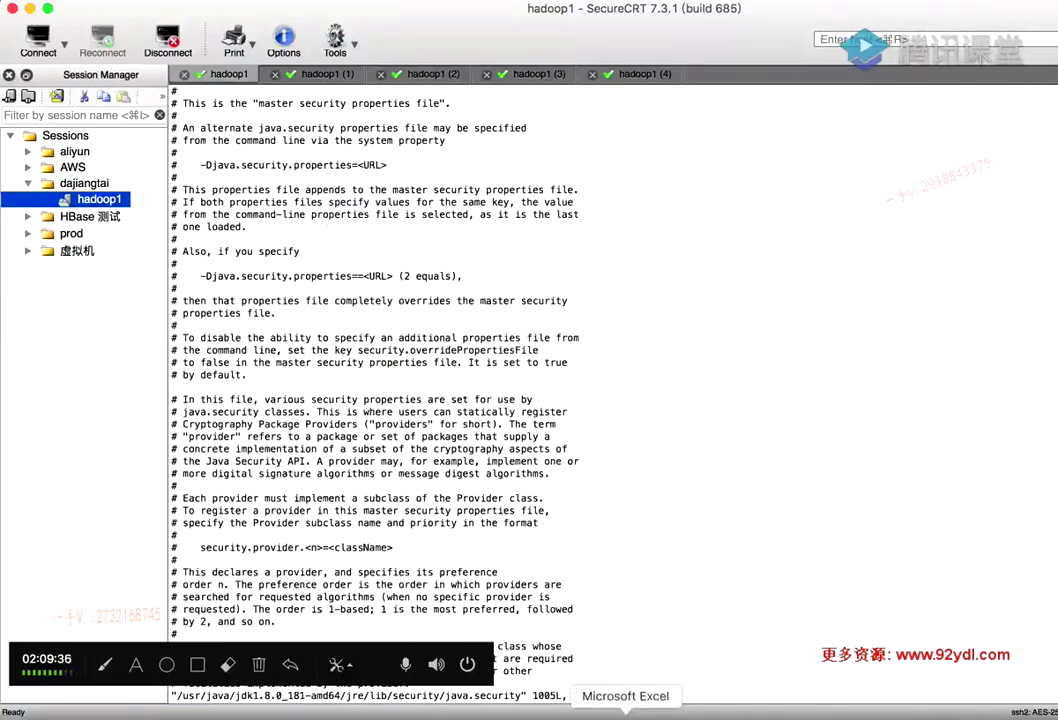
click(584, 712)
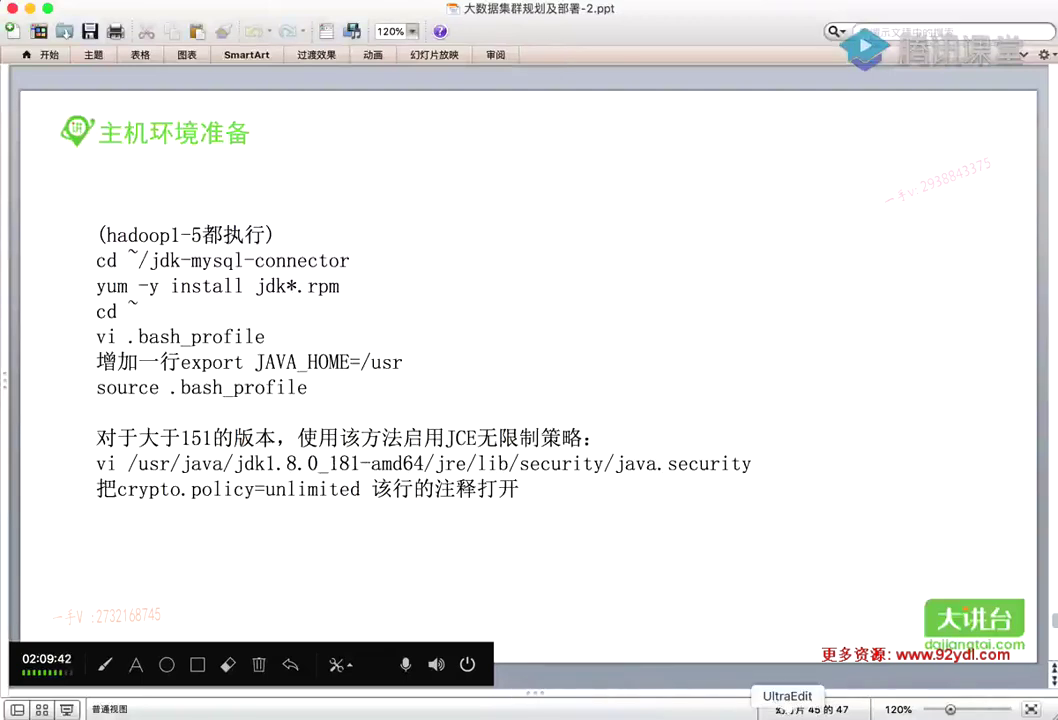
click(786, 712)
drag(358, 427, 228, 426)
key(super+c)
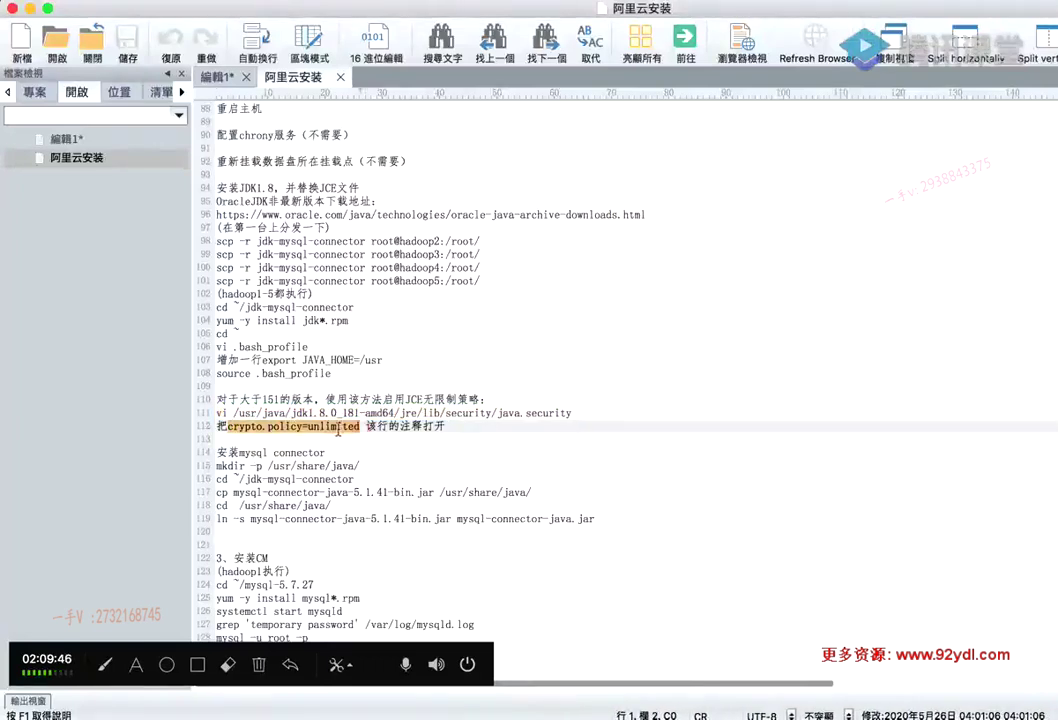
click(869, 715)
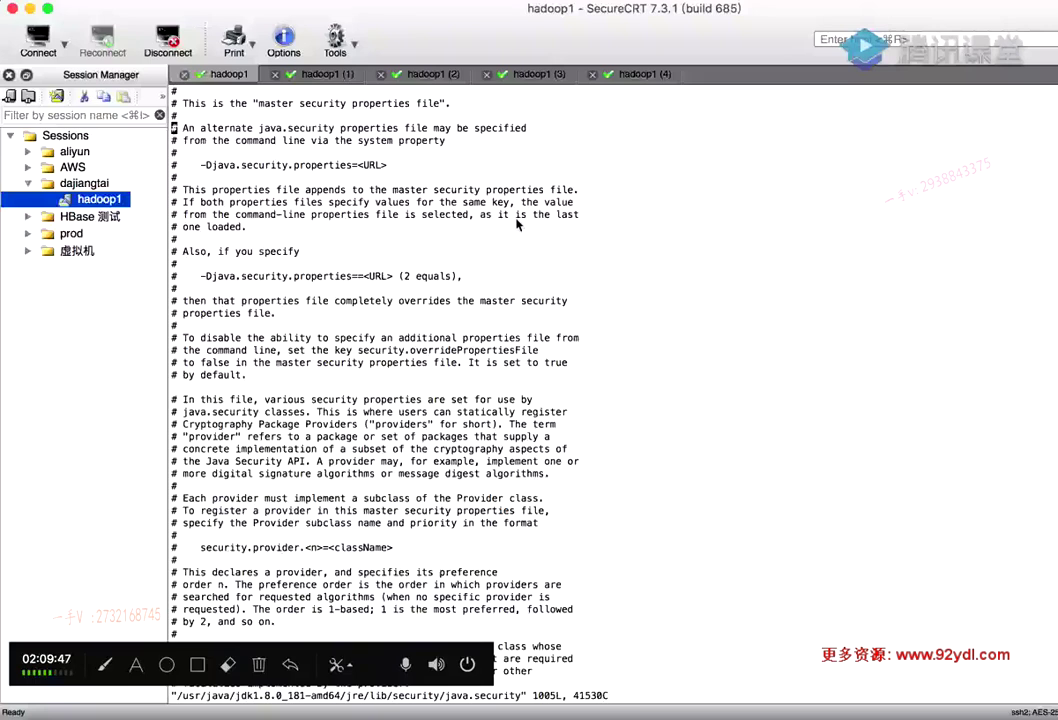
text(/)
key(super+v)
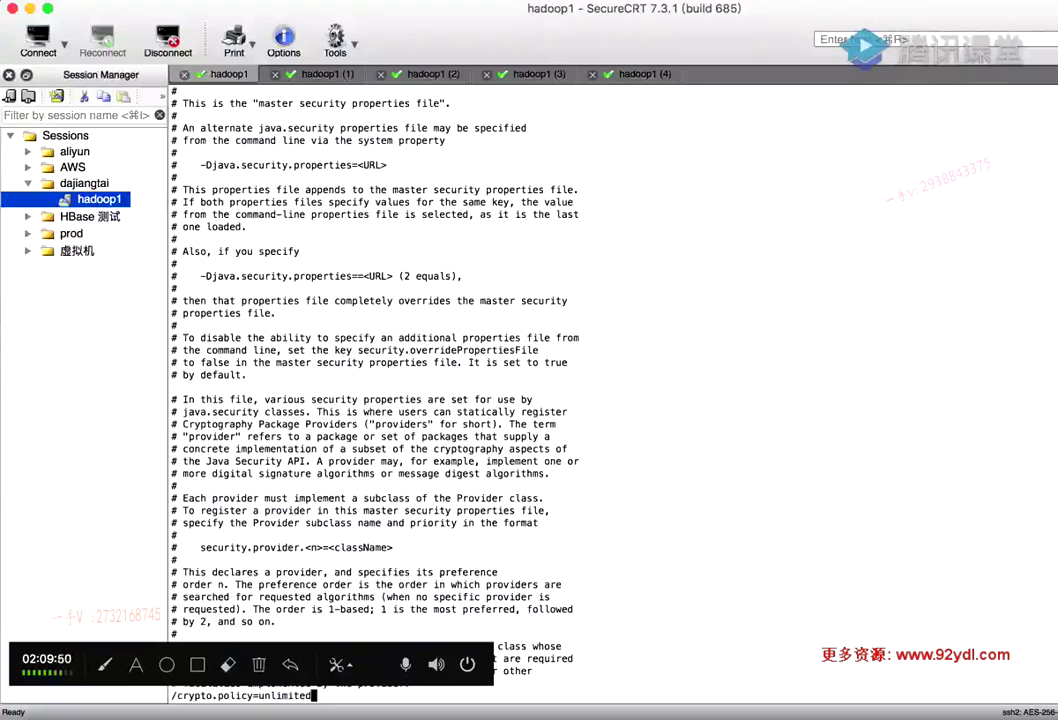
key(Return)
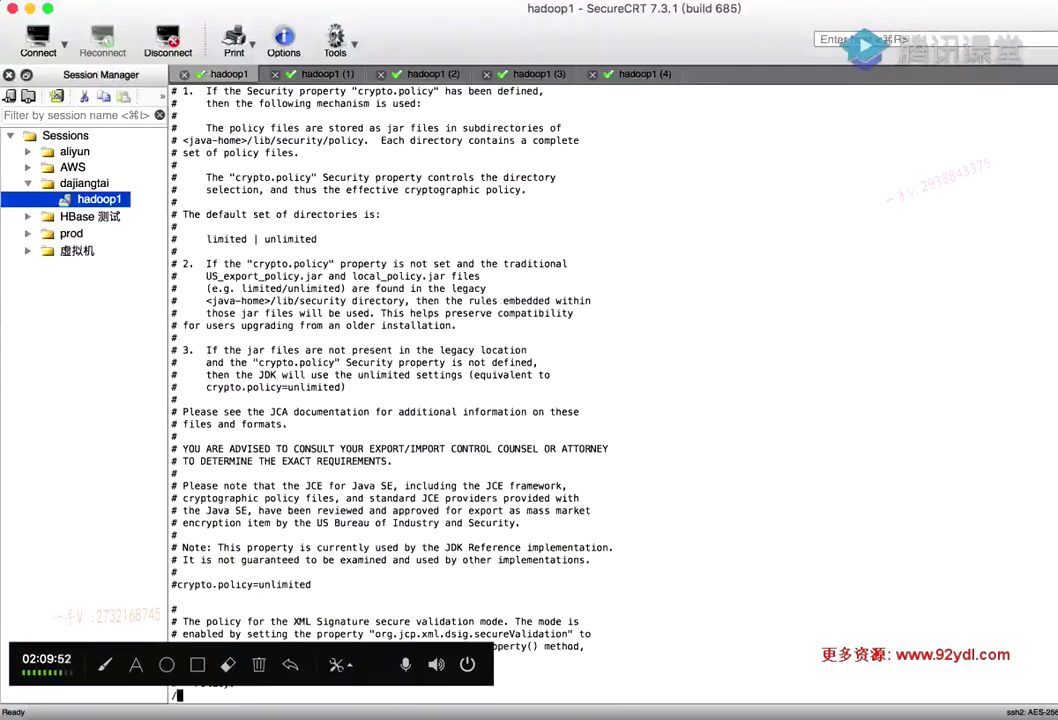
key(super+v)
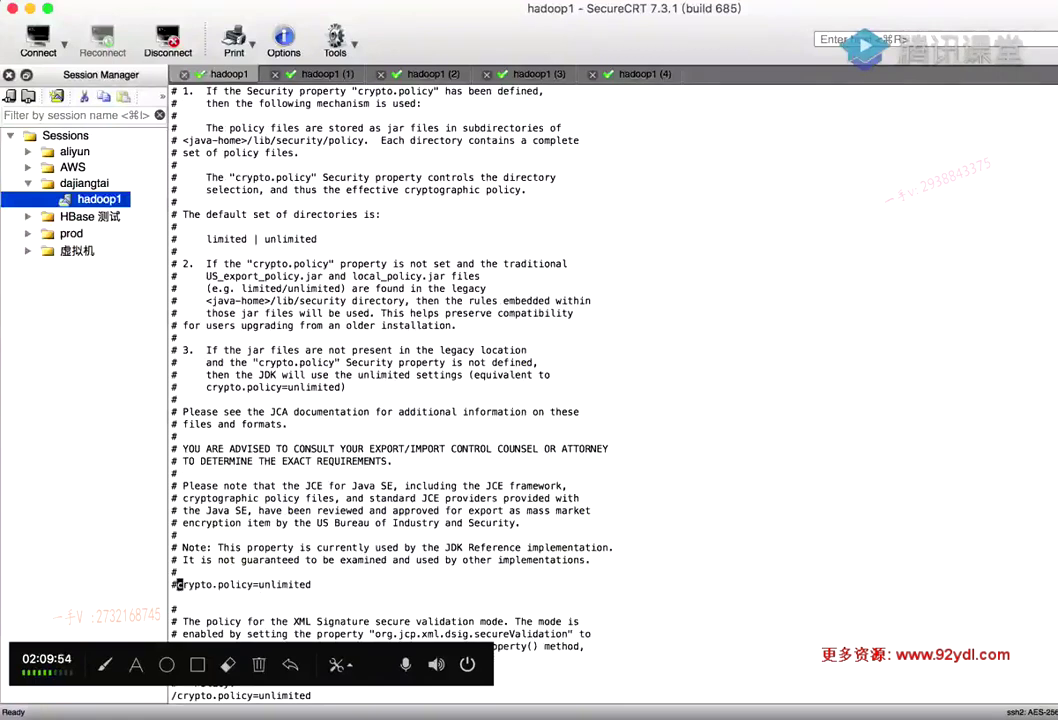
key(Return)
Remove the # before crypto.policy=unlimited, save java.security, and move to the hadoop2 session
key(i)
key(BackSpace)
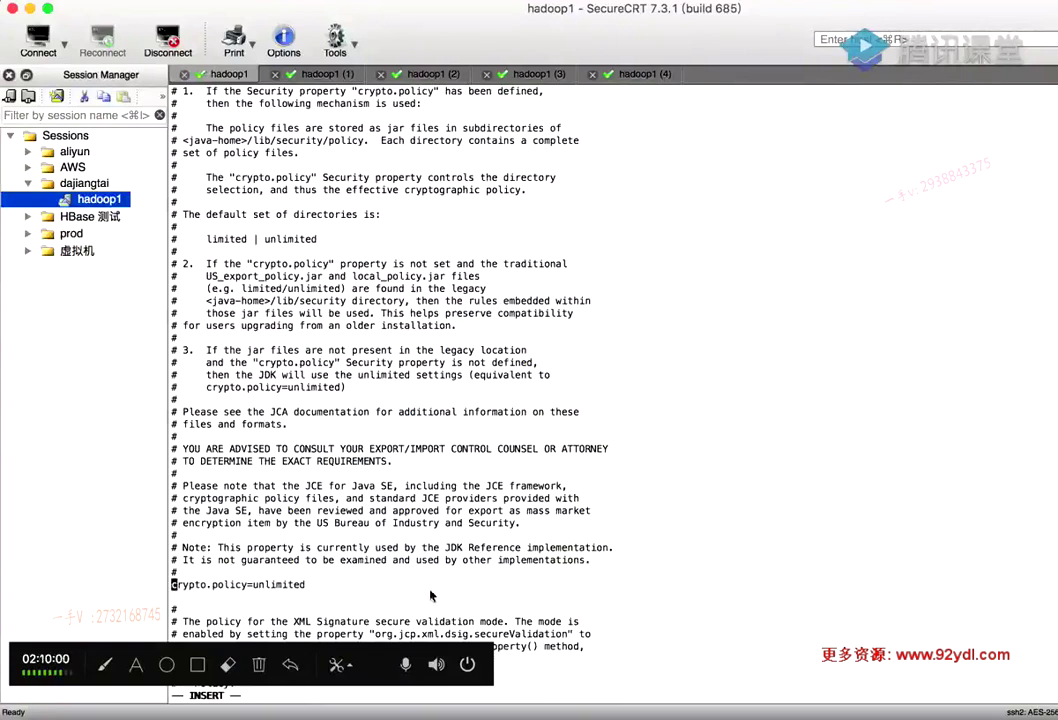
key(Escape)
text(:wq)
key(Return)
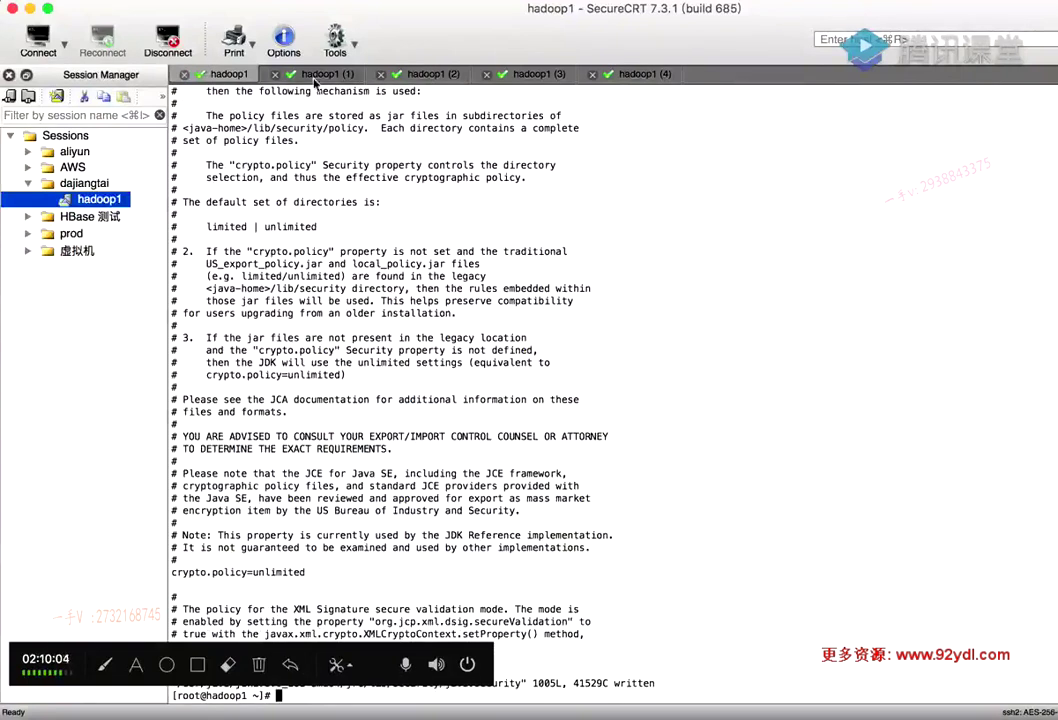
click(316, 76)
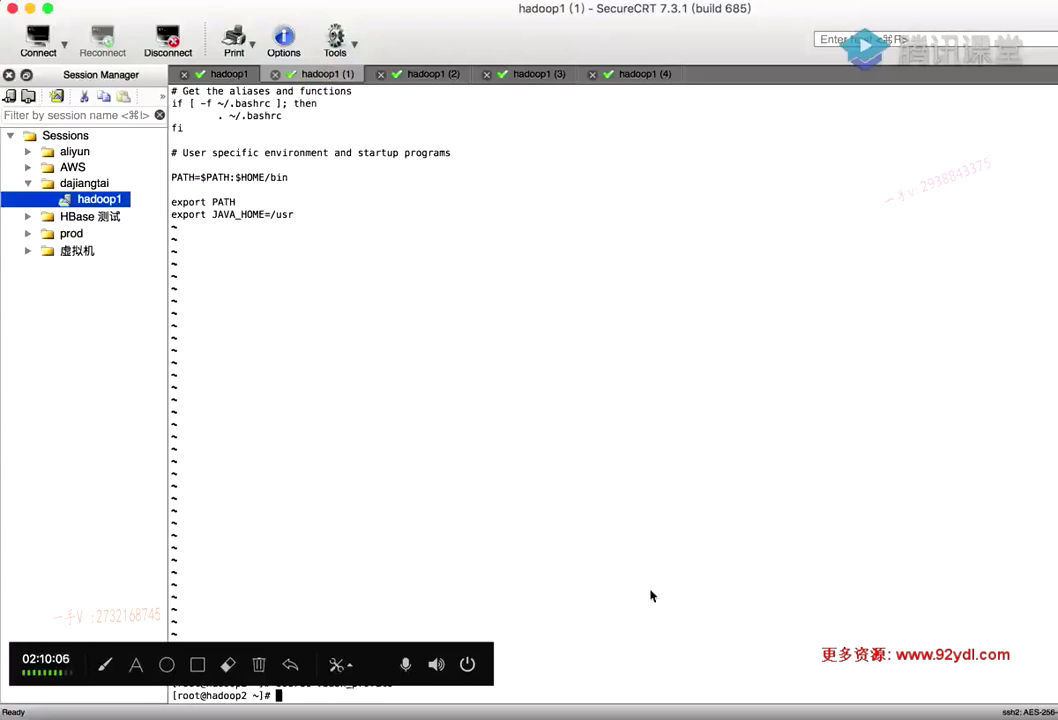
Copy the vi java.security command from the notes and open the file on hadoop2
click(779, 710)
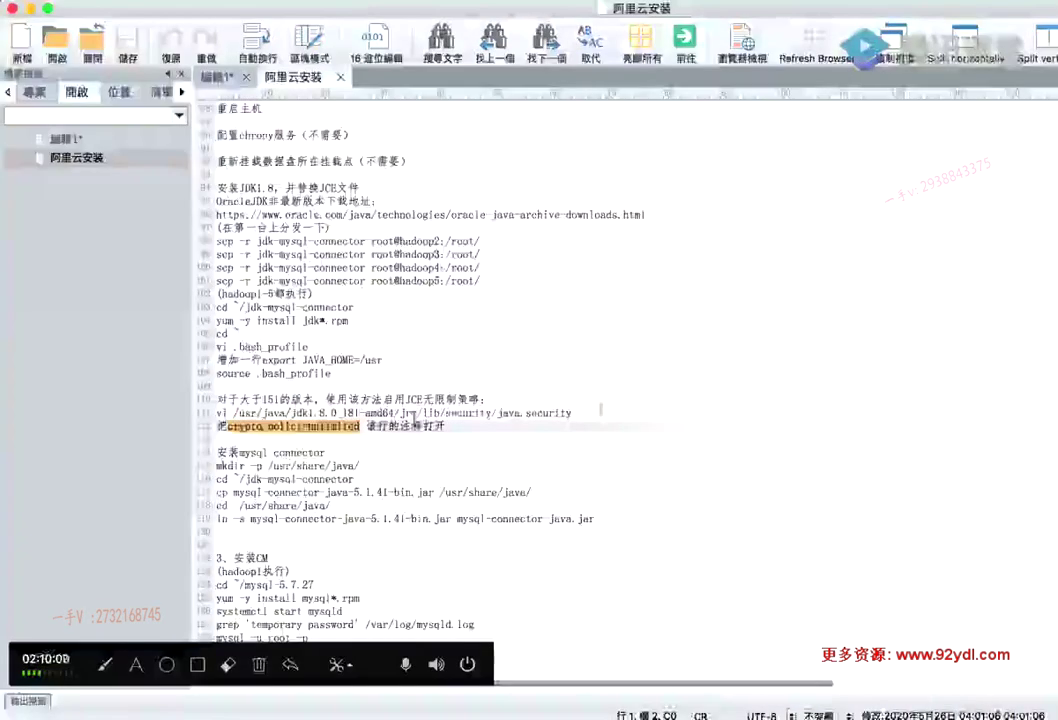
drag(601, 412, 216, 412)
key(super+c)
key(super+Tab)
key(super+v)
key(Return)
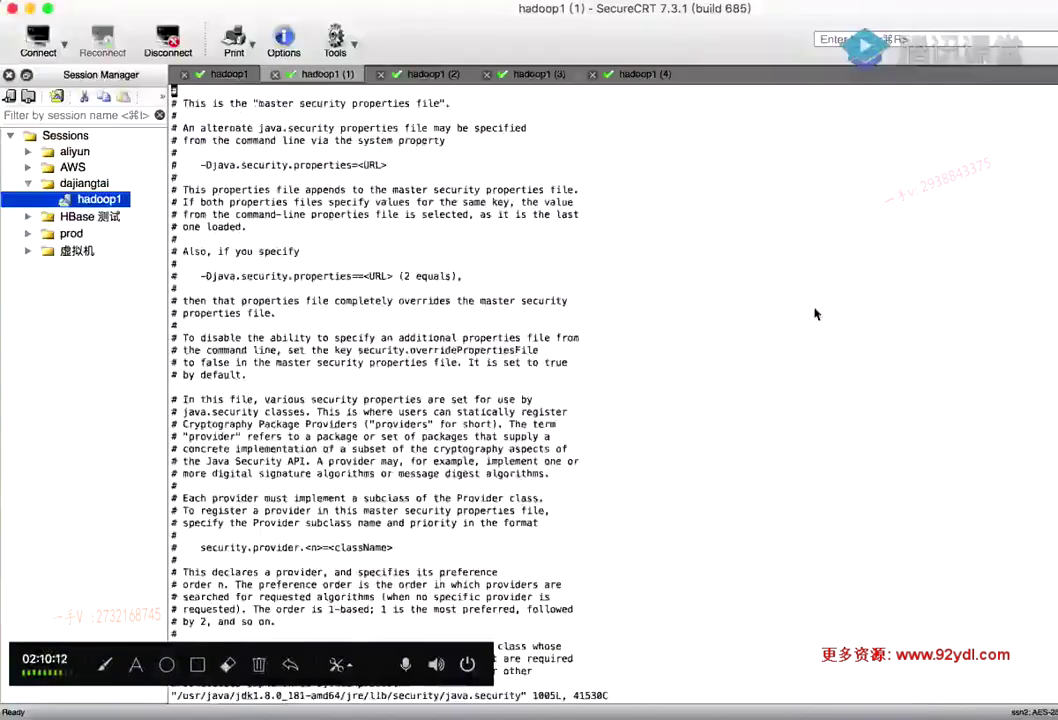
Open java.security in vi on the hadoop3, hadoop4 and hadoop5 sessions as well
click(433, 74)
key(super+v)
click(539, 74)
key(super+v)
key(Return)
click(628, 74)
key(super+v)
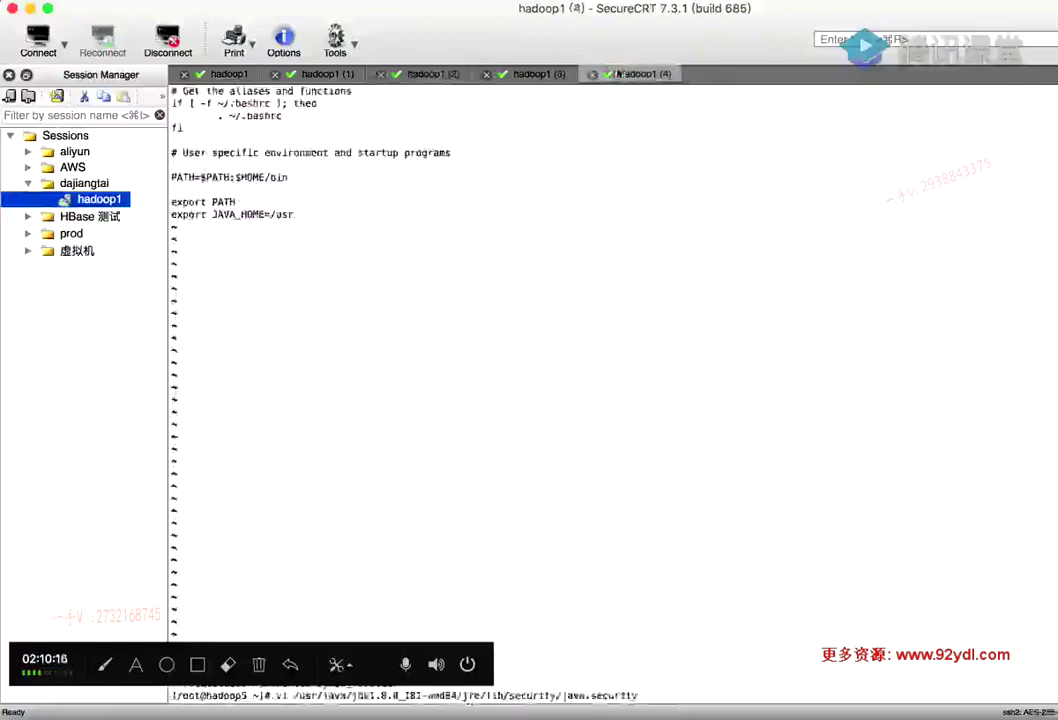
key(Return)
On hadoop2, uncomment the crypto.policy=unlimited line in java.security and save
key(super+Tab)
drag(229, 426, 332, 426)
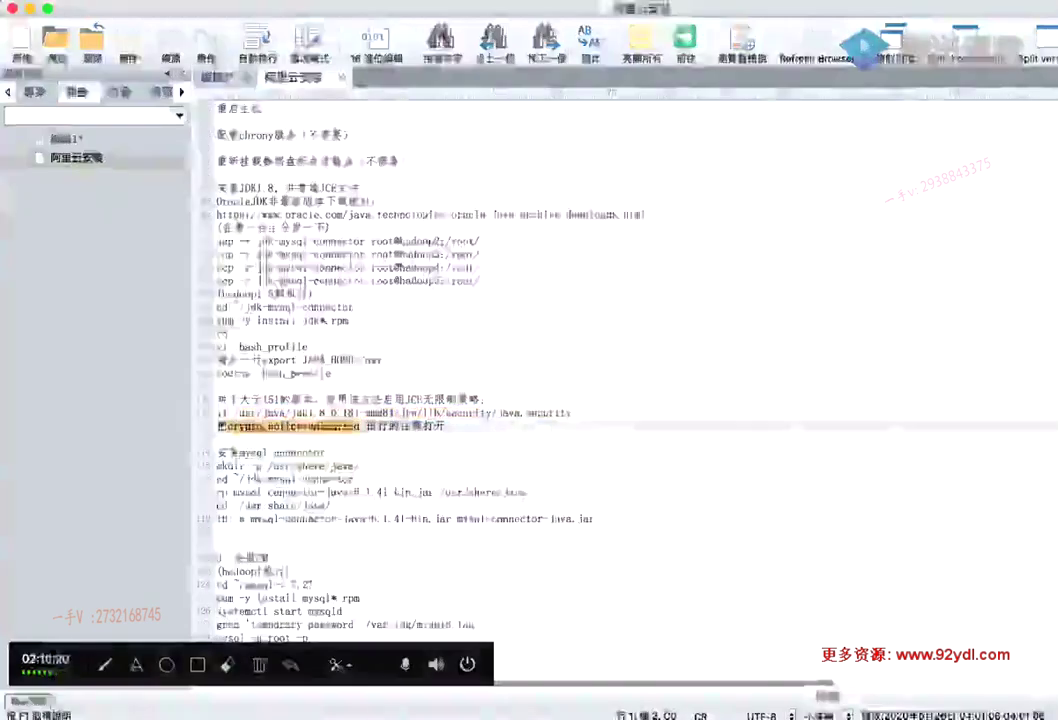
click(868, 712)
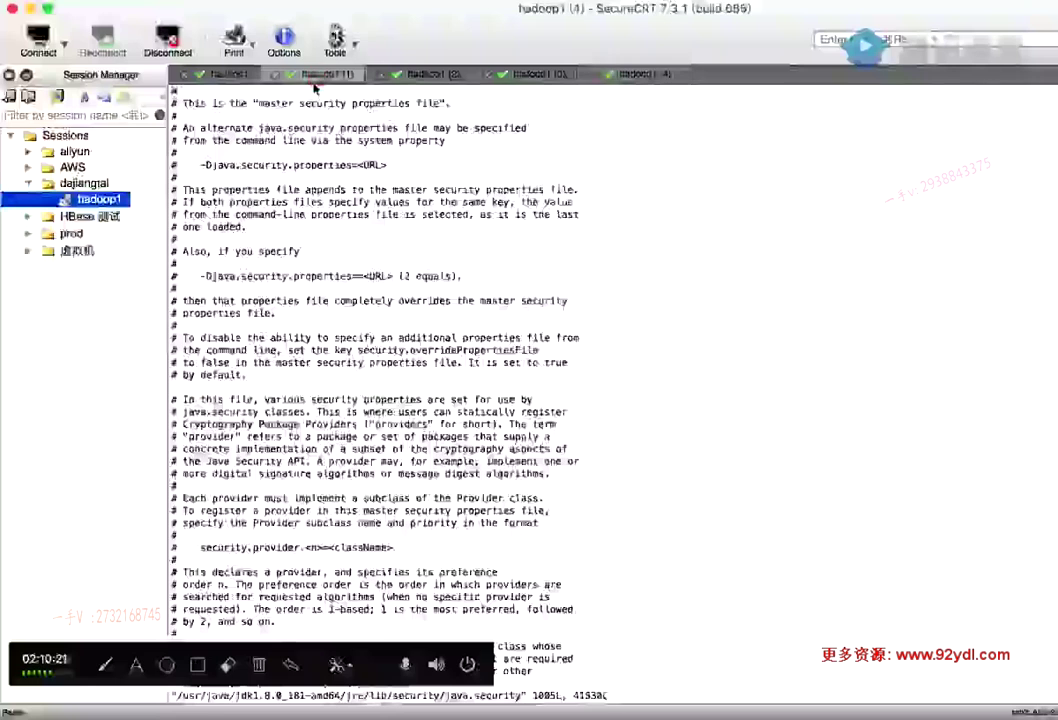
text(/)
key(super+v)
key(Return)
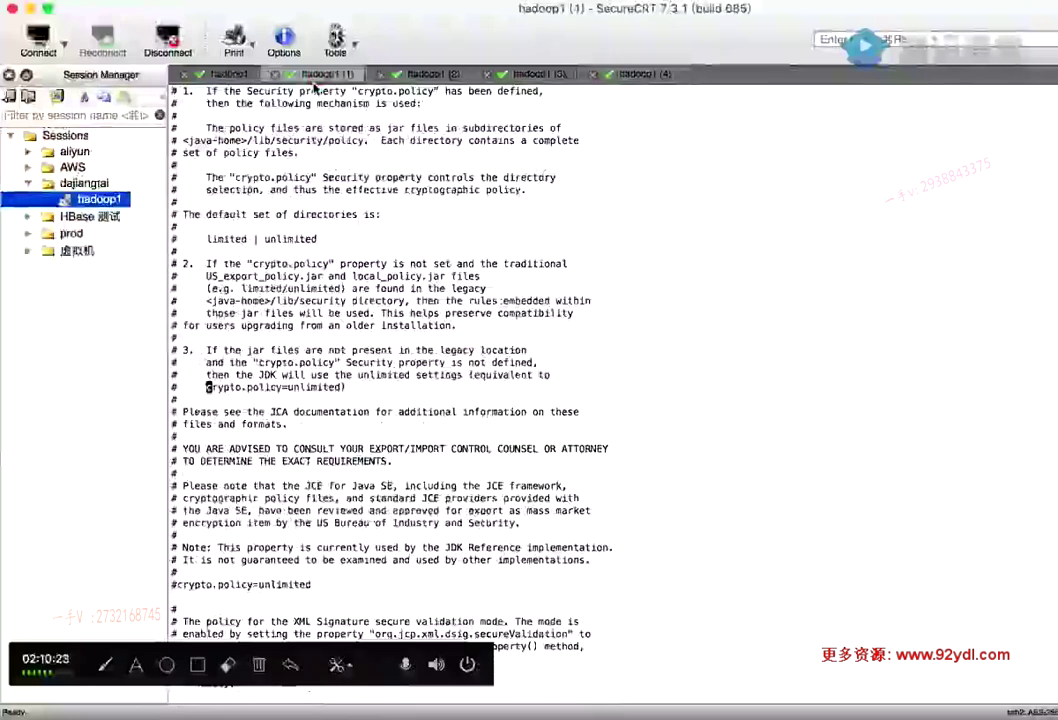
key(i)
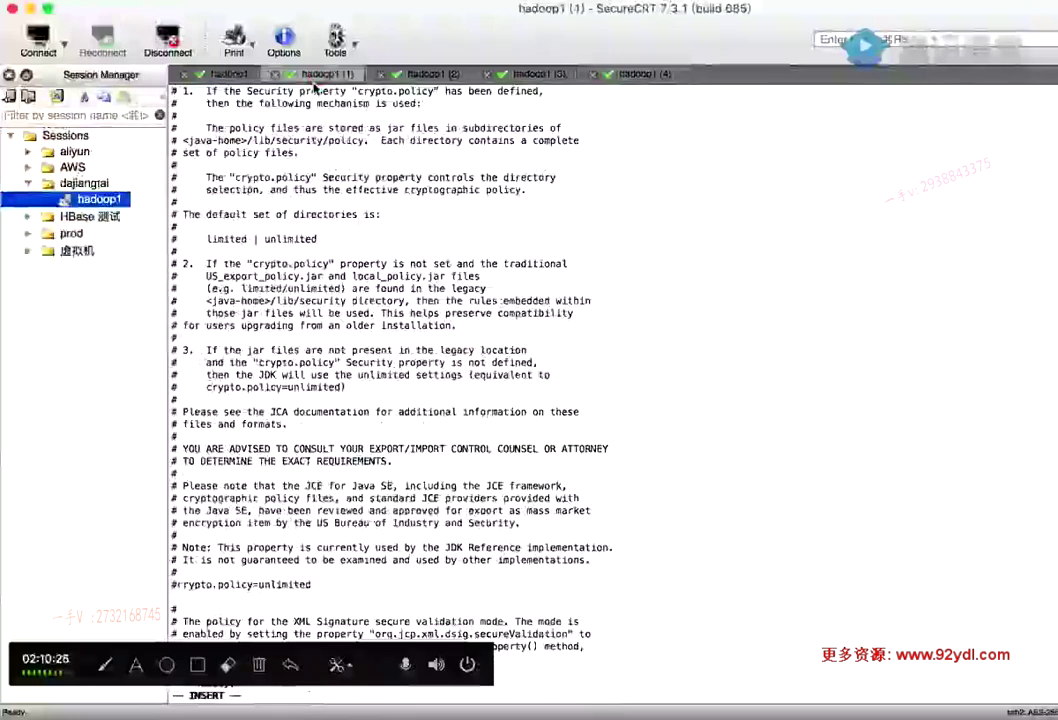
key(Delete)
key(Escape)
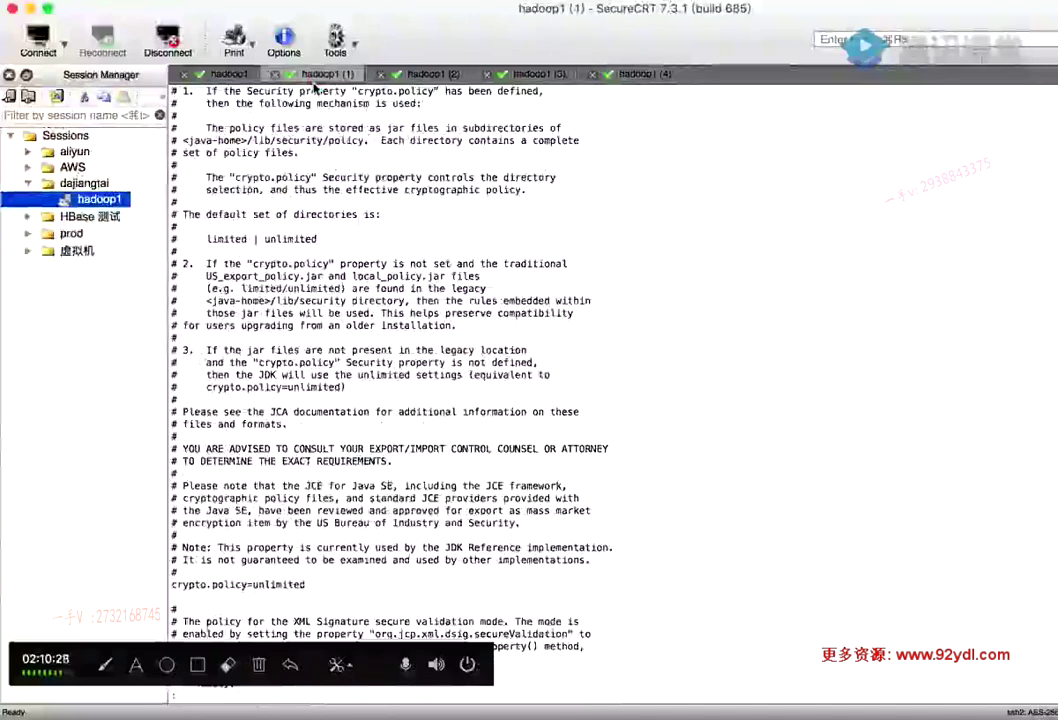
text(wq)
key(Return)
On hadoop3, remove the # before crypto.policy=unlimited and save java.security with :wq
click(421, 78)
text(/crypto.policy=unlimited)
key(Return)
key(i)
key(BackSpace)
key(Escape)
text(:wq)
key(Return)
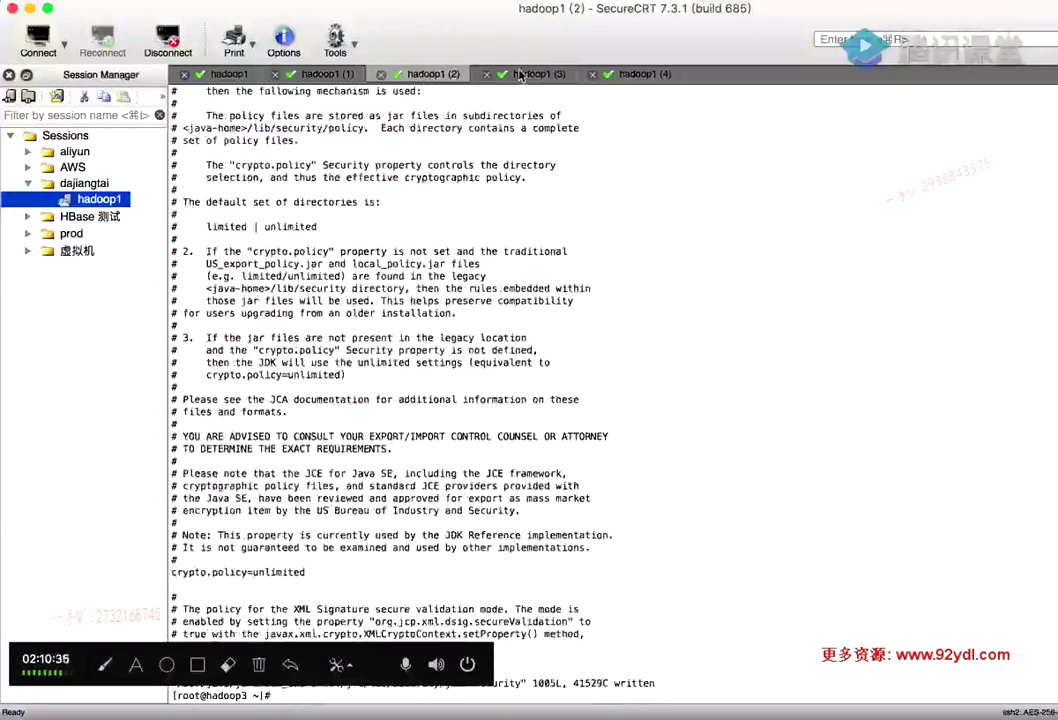
On hadoop4, find the commented crypto.policy=unlimited line, uncomment it, and save
click(520, 75)
text(/)
key(super+v)
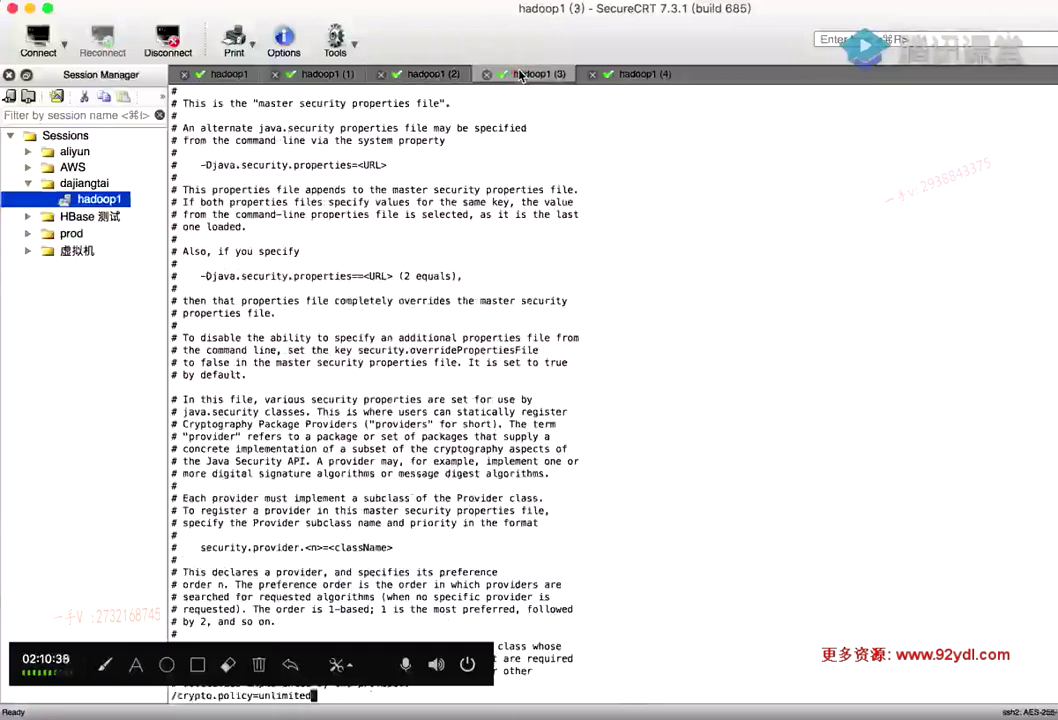
key(Return)
text(/)
key(Return)
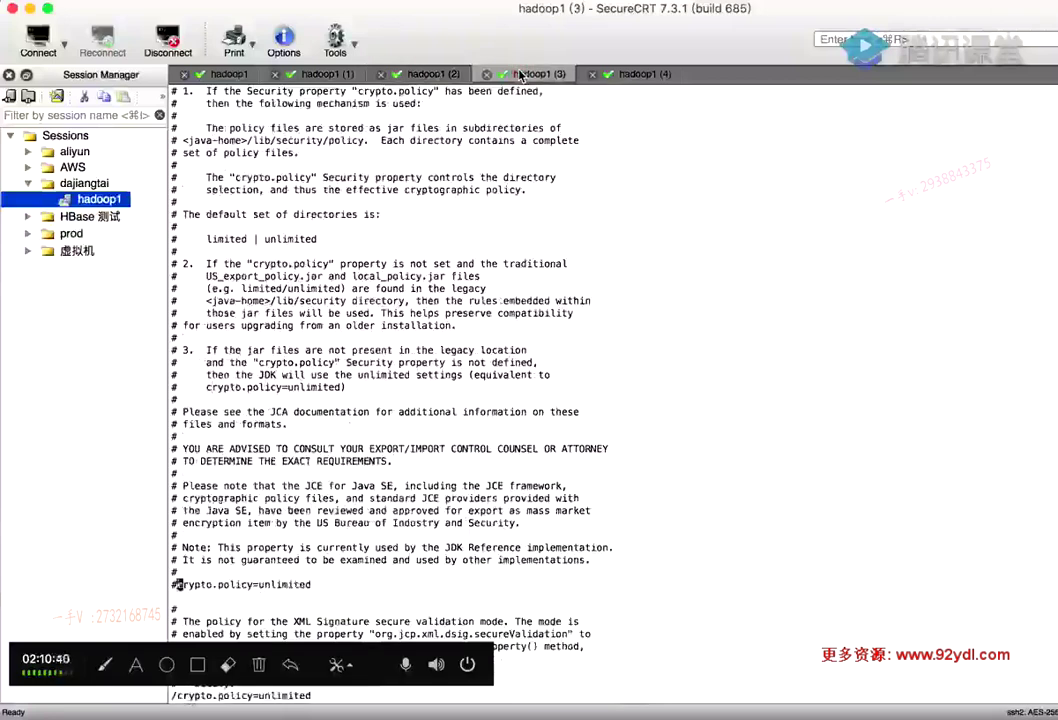
key(i)
key(BackSpace)
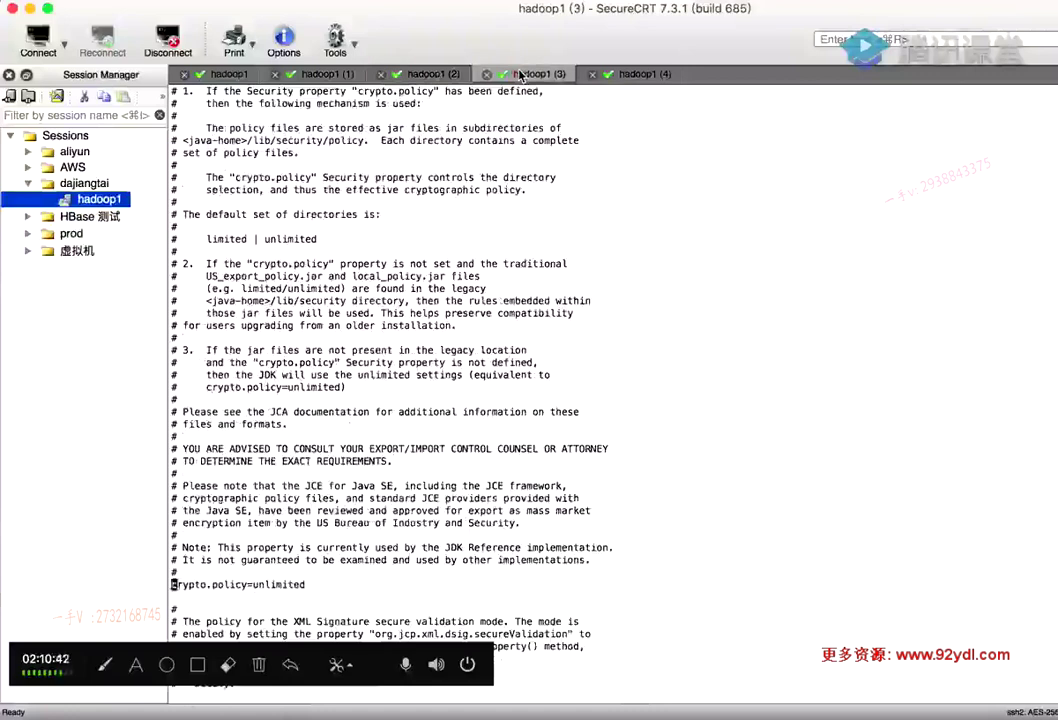
key(Escape)
text(:wq)
key(Return)
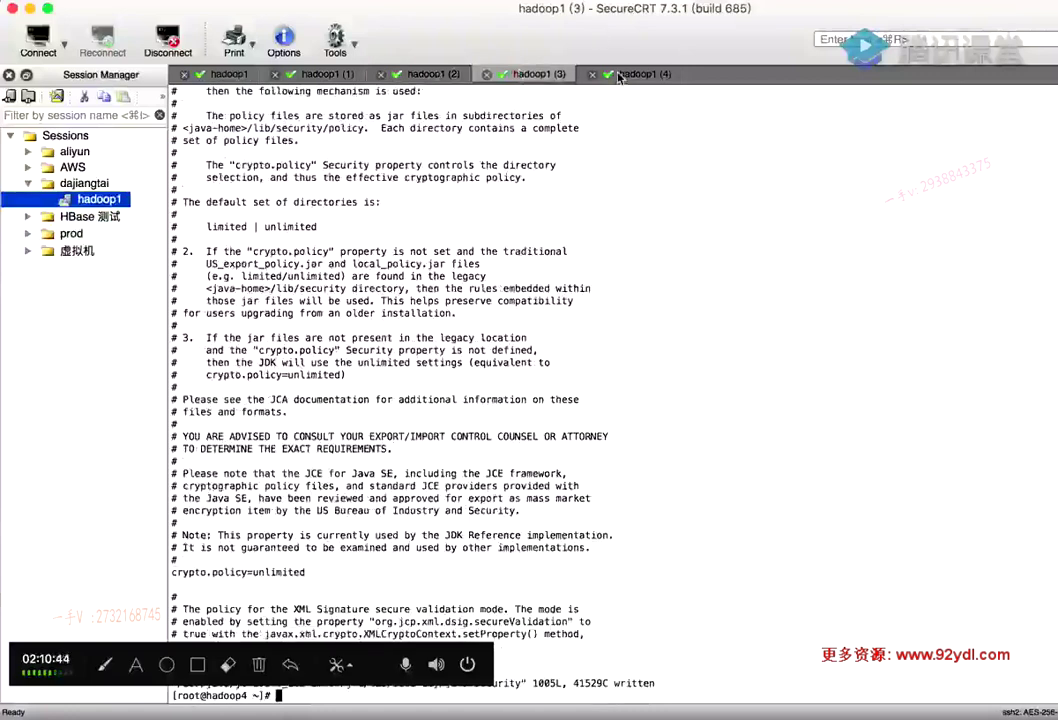
On hadoop5, uncomment crypto.policy=unlimited in java.security and write the file with :wq
click(620, 74)
text(/crypto.policy=unlimited)
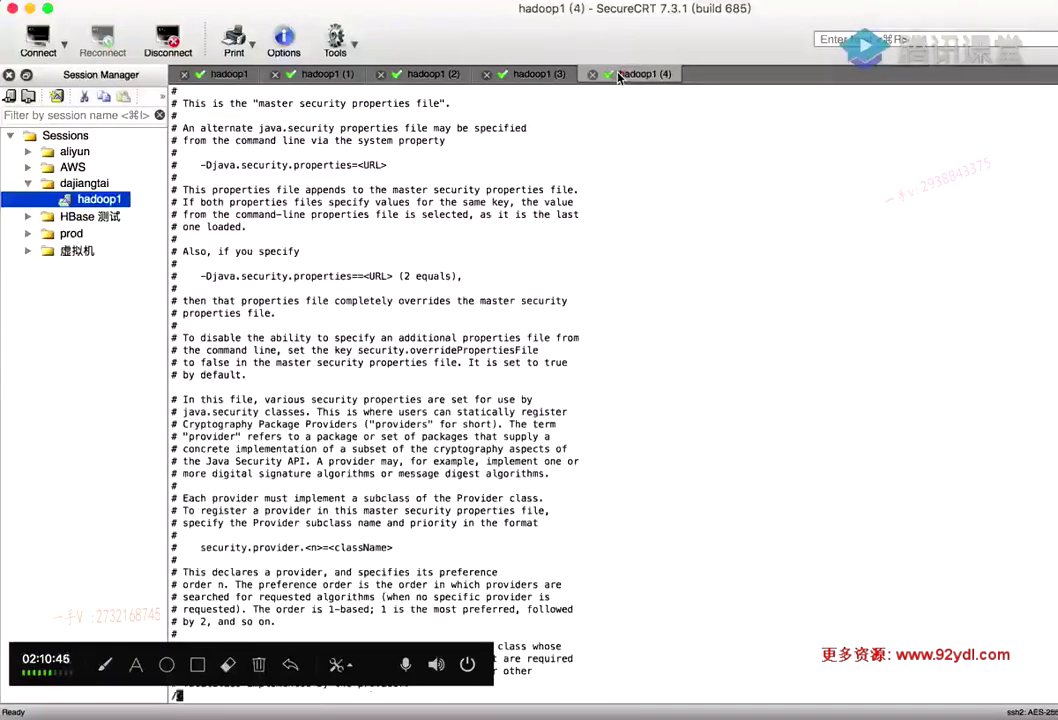
key(Return)
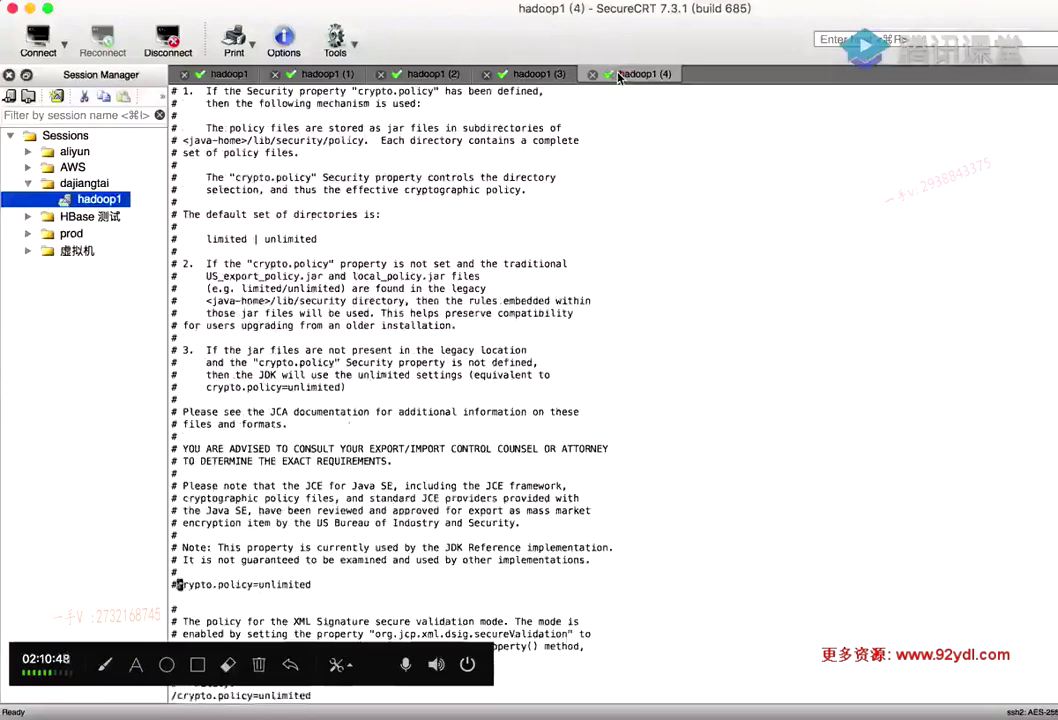
key(i)
key(BackSpace)
key(Escape)
text(:wq)
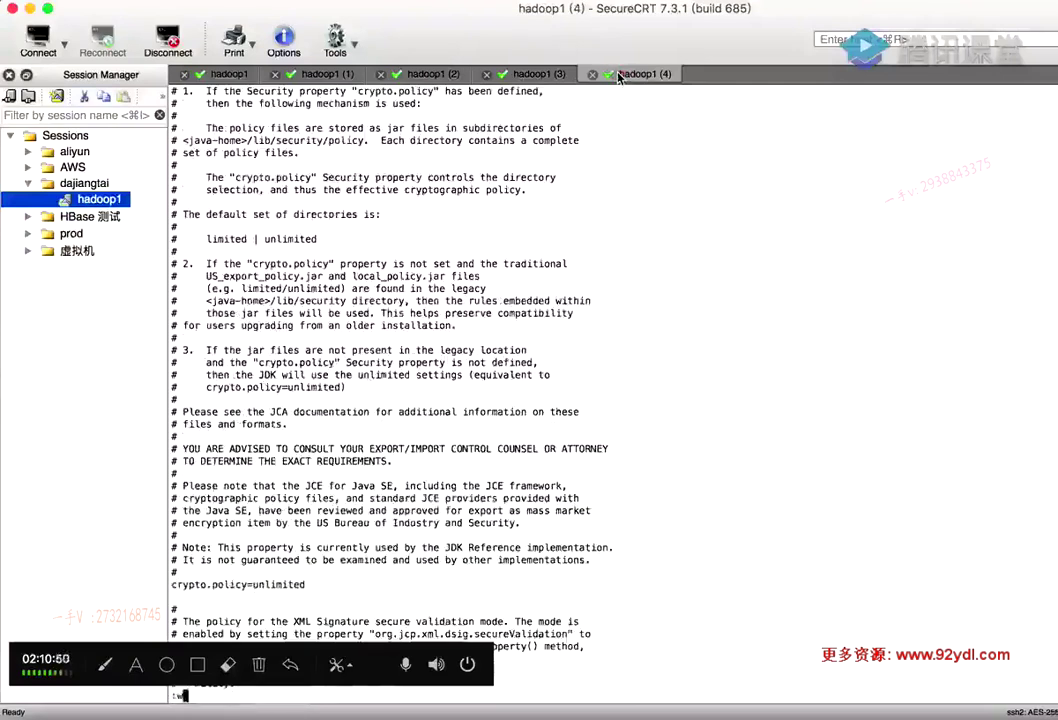
key(Return)
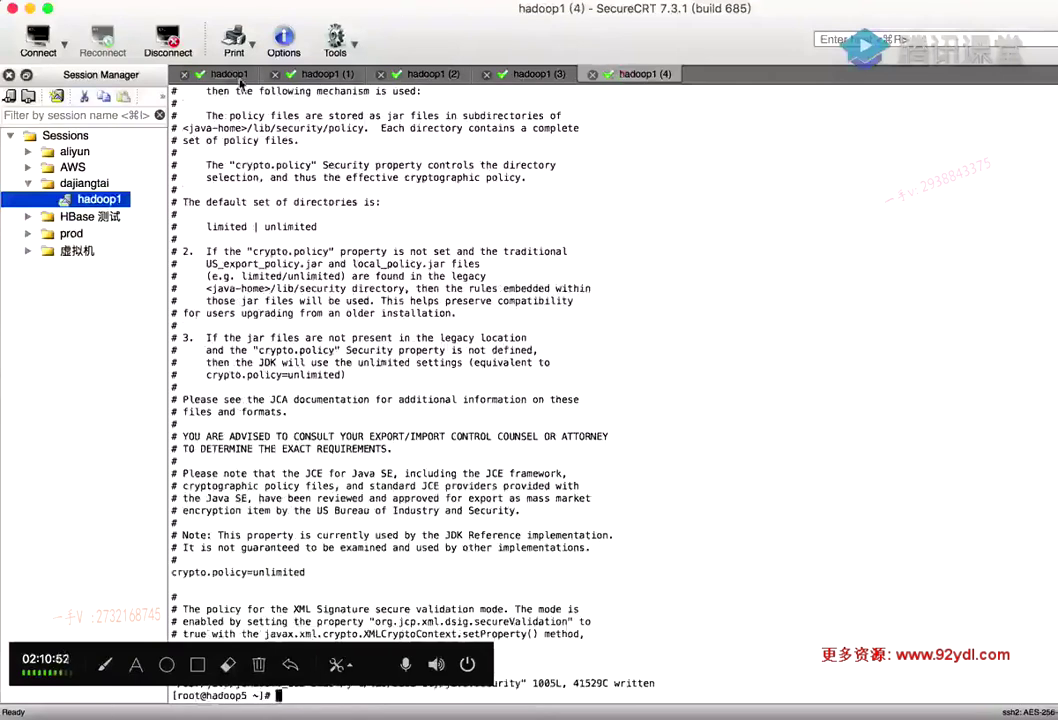
From hadoop1, view slide 46 '12、安装mysql connector' in the deck, then return to the installation notes
click(217, 72)
click(567, 712)
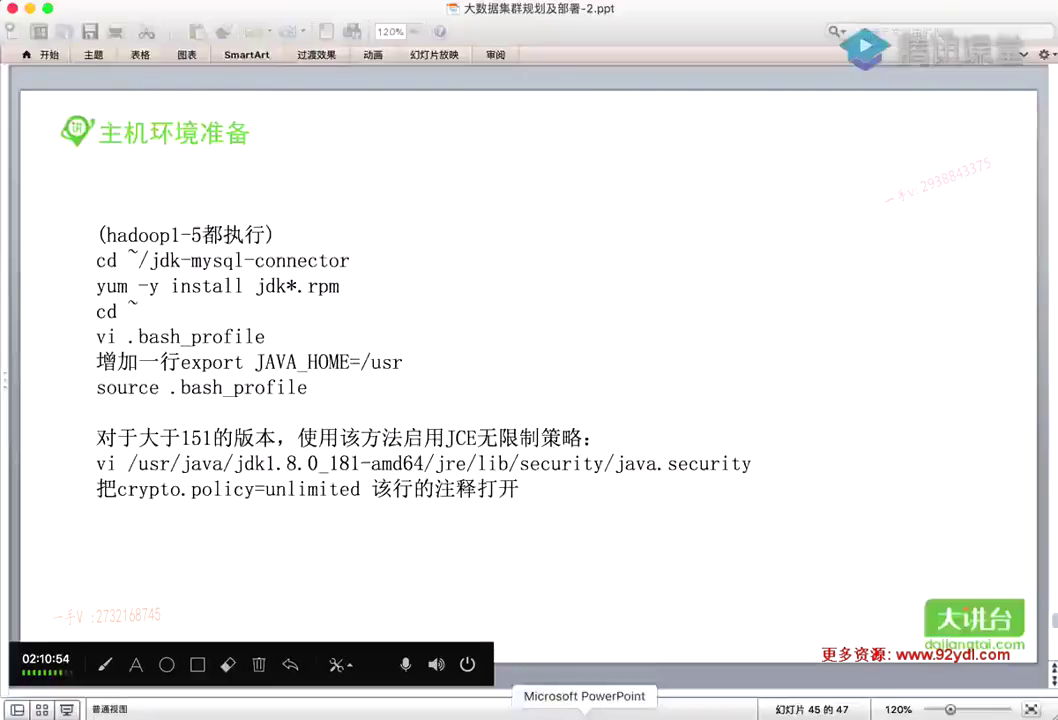
scroll(507, 385, down, 2)
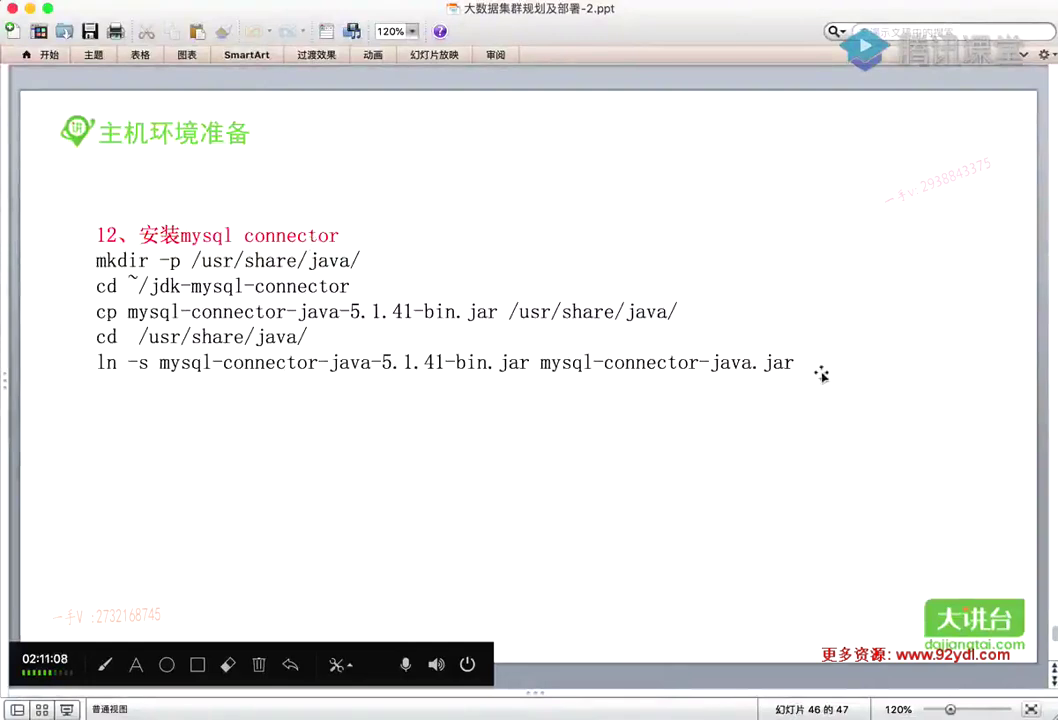
click(786, 712)
Copy the five connector commands, mkdir -p /usr/share/java/ through the ln -s symlink, for hadoop1
scroll(275, 402, down, 1)
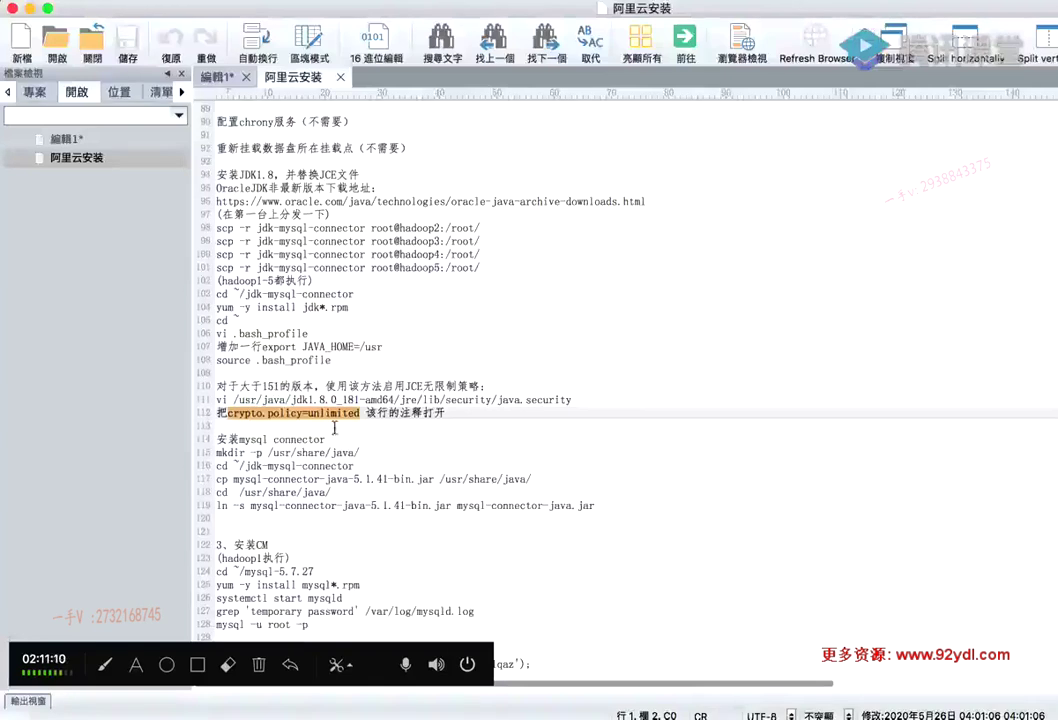
drag(595, 505, 216, 452)
key(super+c)
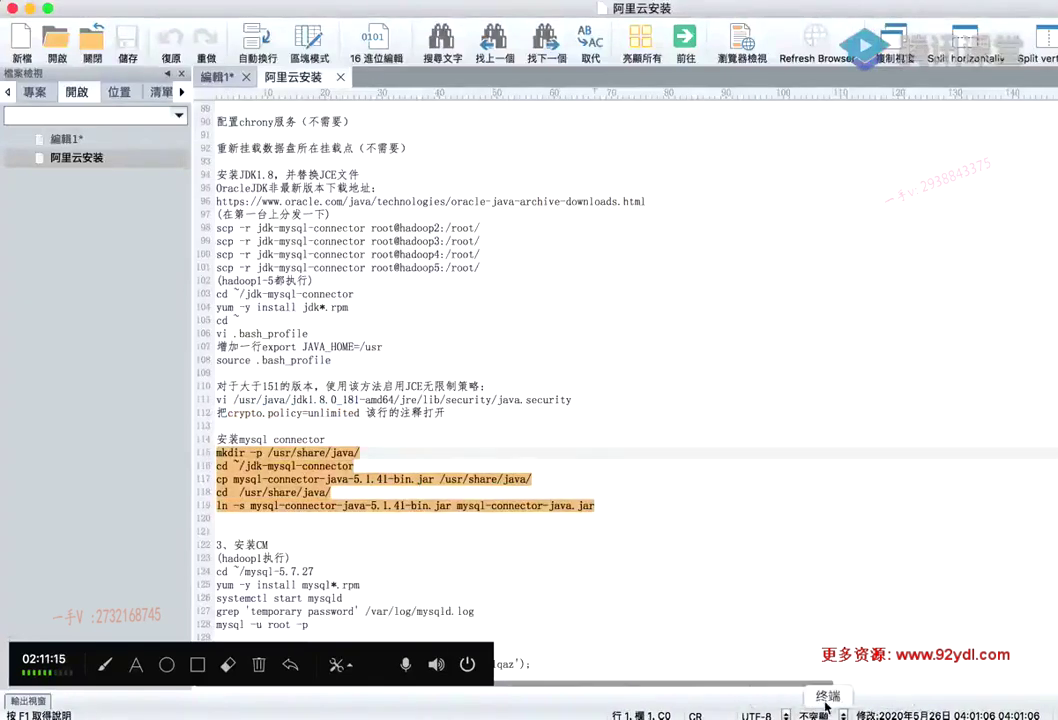
click(826, 707)
Run the MySQL connector mkdir/cd/cp/ln commands on hadoop1 and the hadoop1 (1) session
key(ctrl+l)
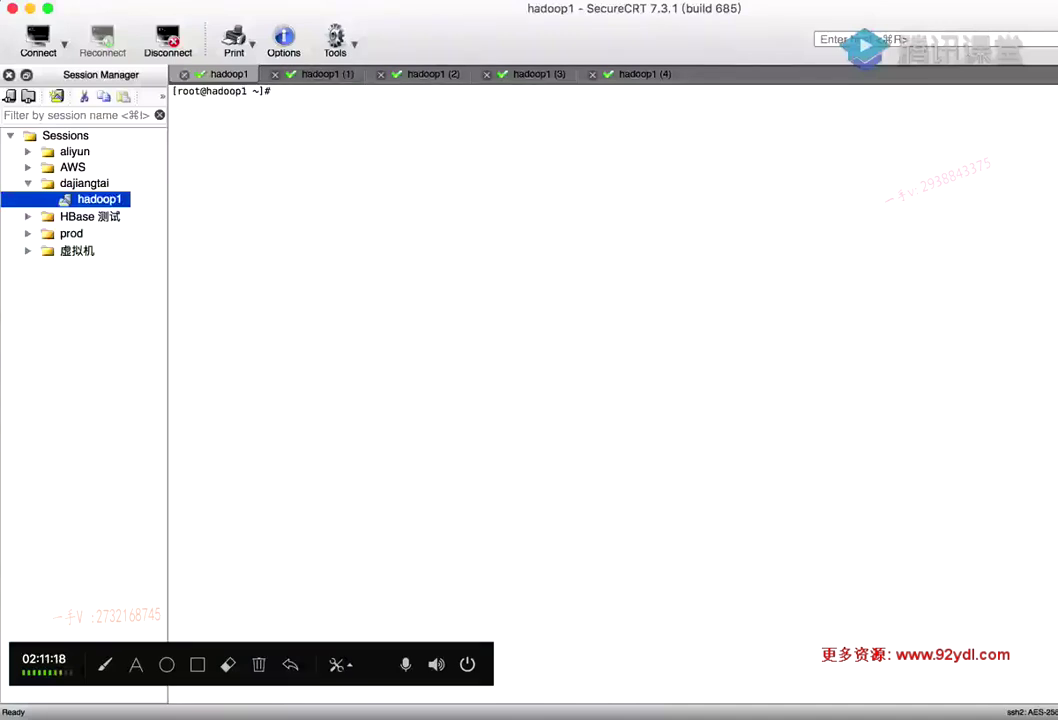
key(super+v)
key(Return)
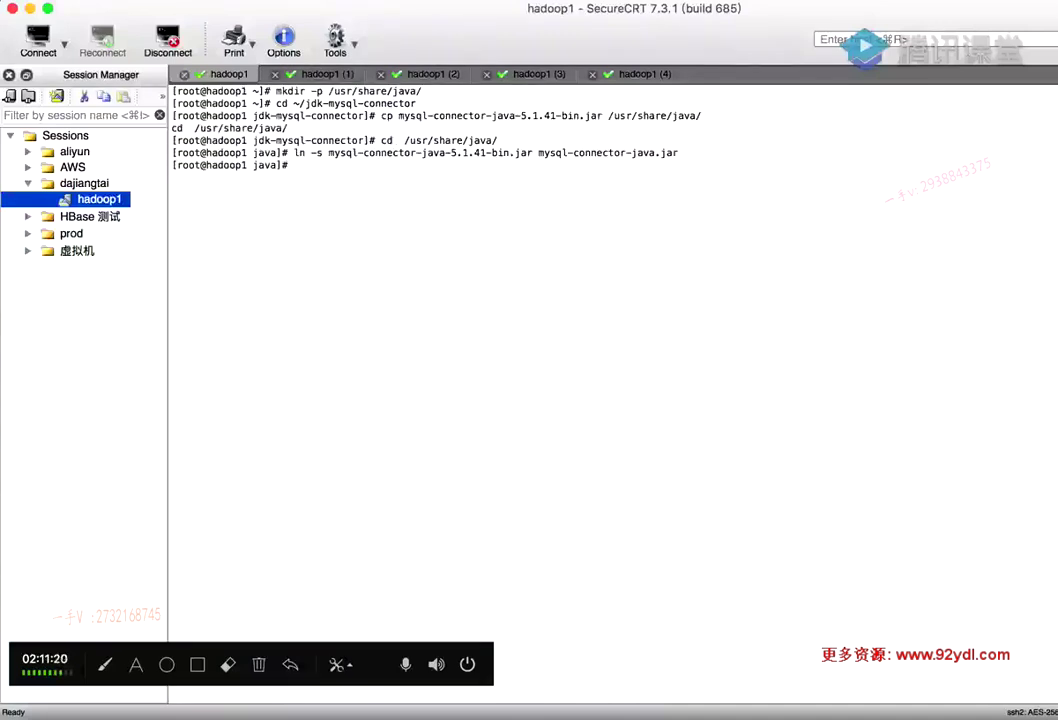
click(325, 78)
key(super+v)
key(Return)
Run the same connector install commands on hadoop3, hadoop4 and hadoop5, then go back to hadoop1
click(432, 76)
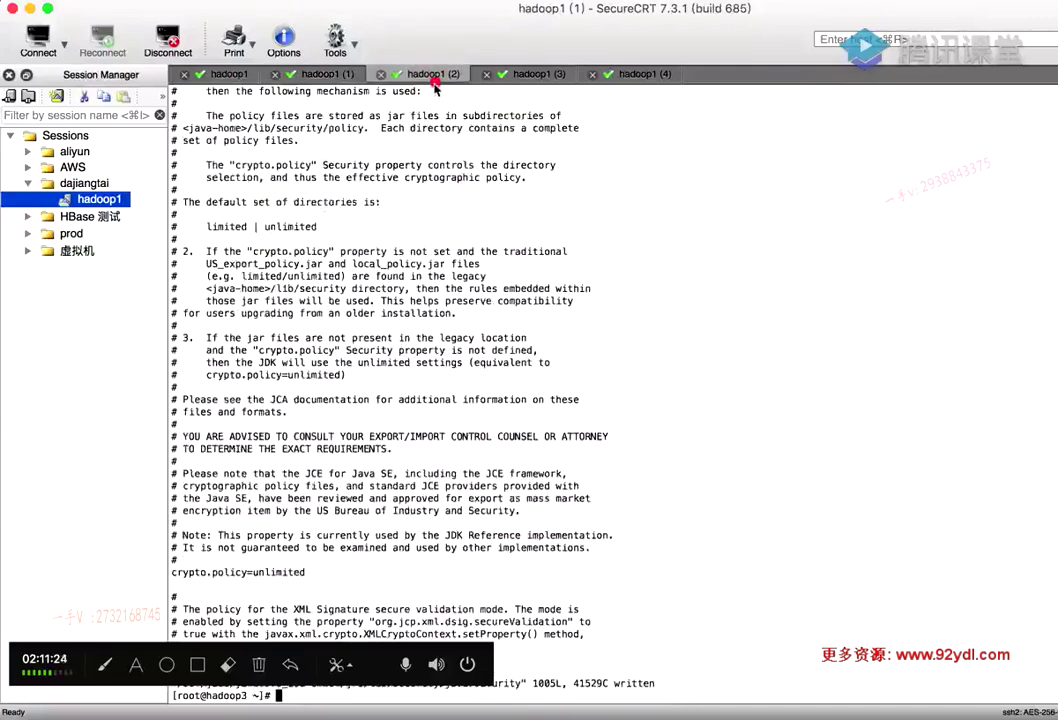
key(super+v)
key(Return)
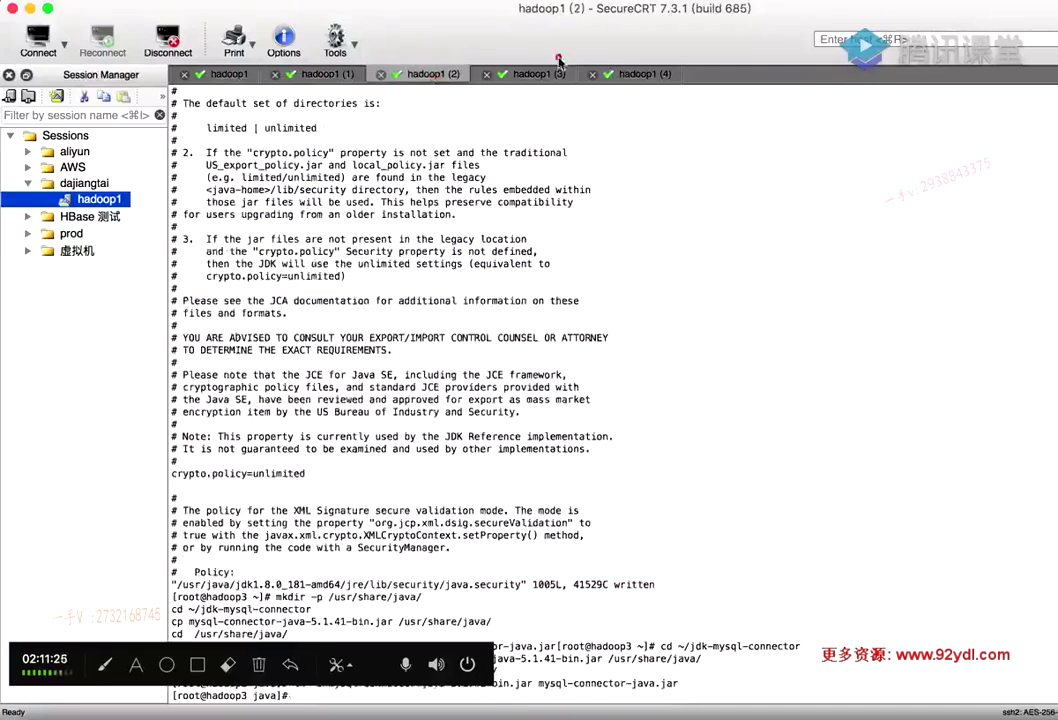
click(538, 74)
key(super+v)
key(Return)
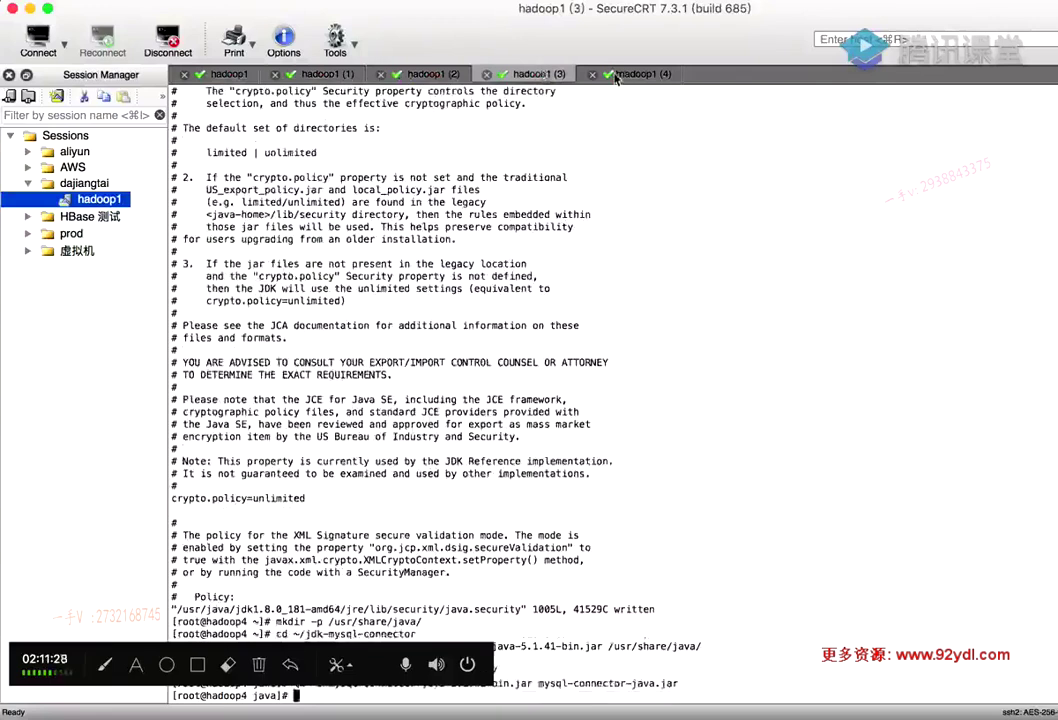
click(619, 75)
key(super+v)
key(Return)
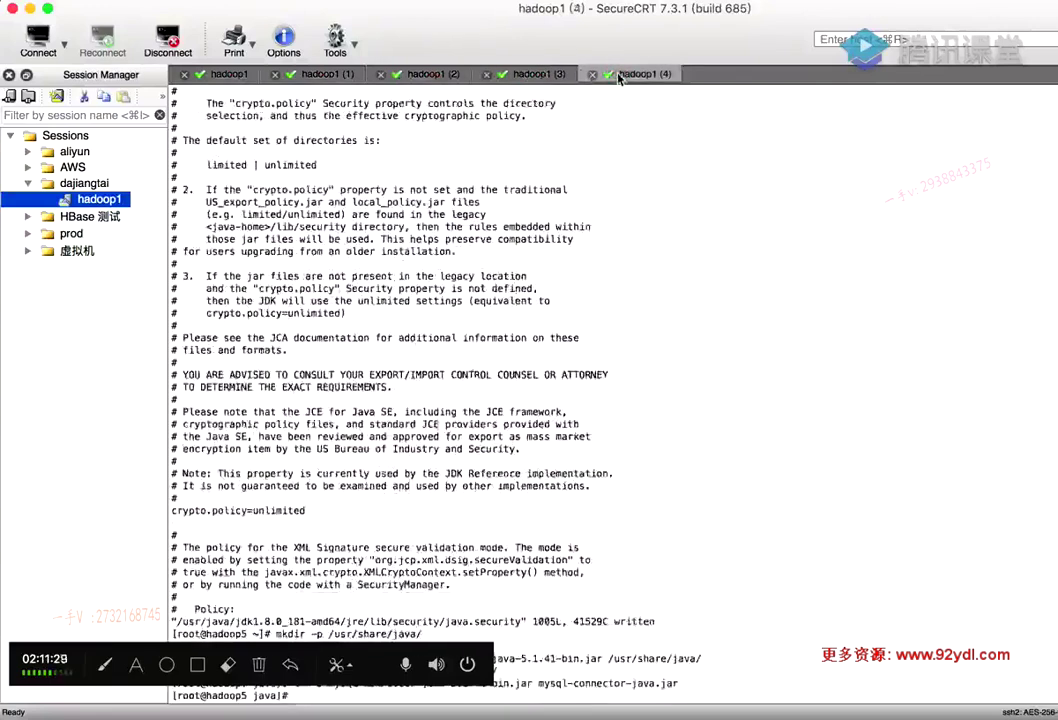
click(229, 74)
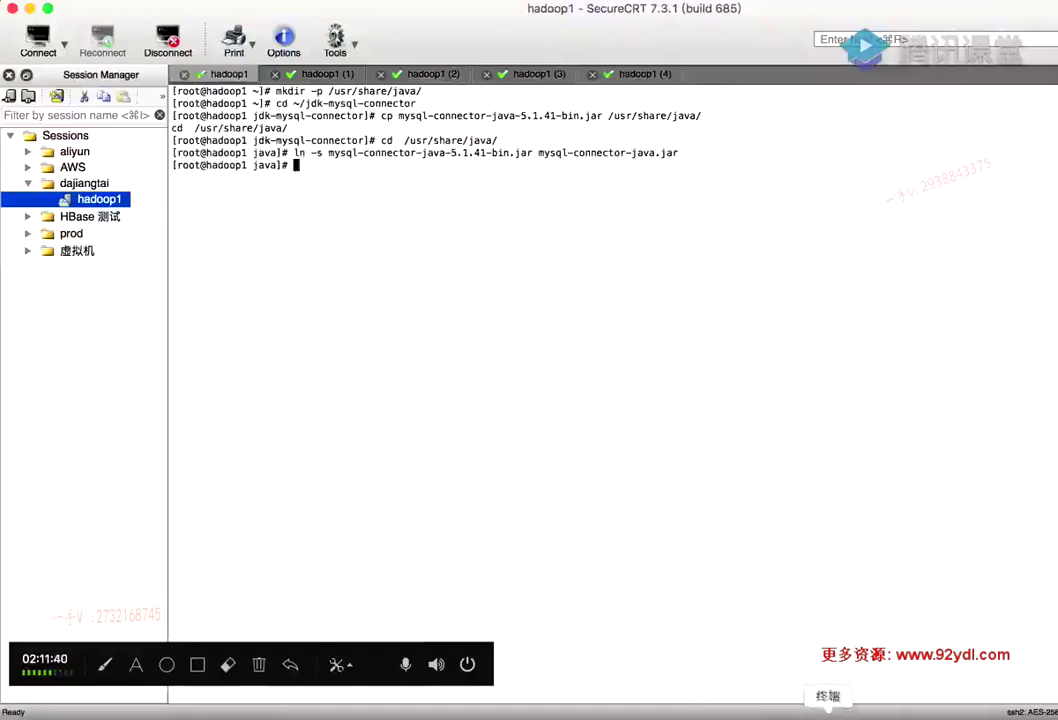
Review slide 46's MySQL connector install commands in PowerPoint before moving to Chrome
click(583, 712)
scroll(503, 432, down, 2)
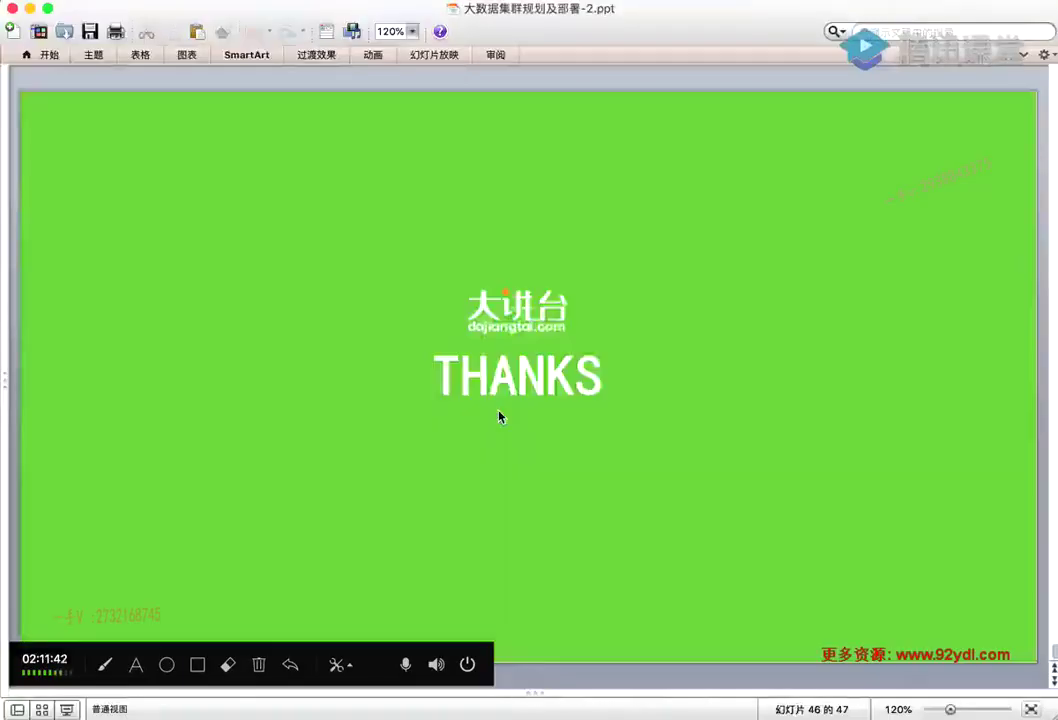
scroll(499, 415, up, 1)
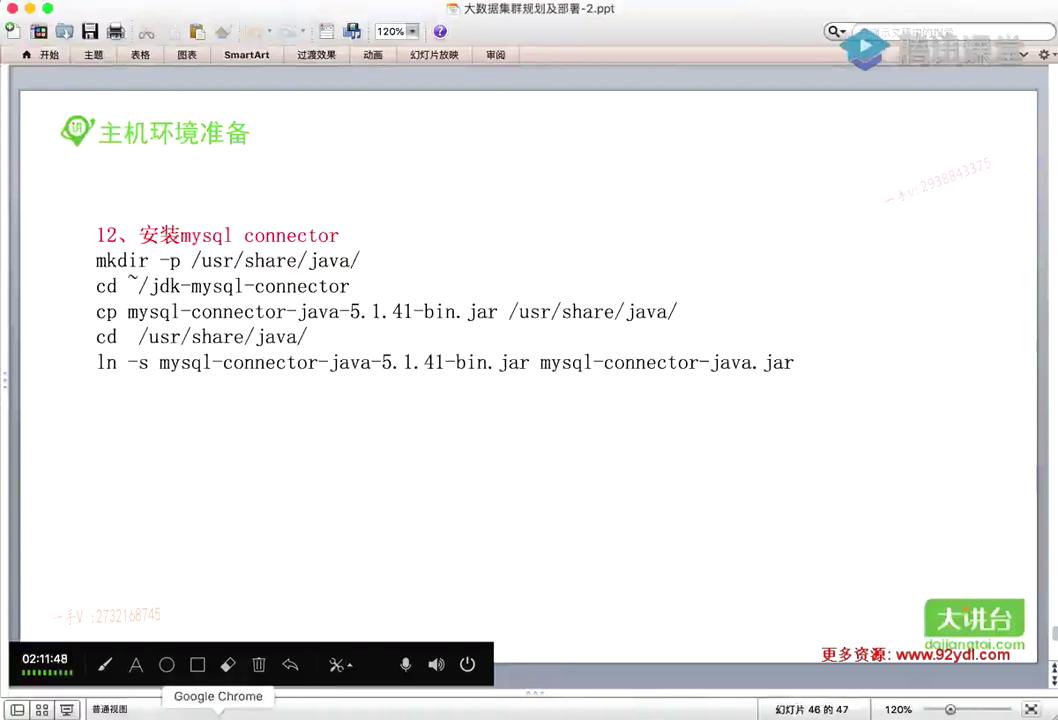
click(220, 712)
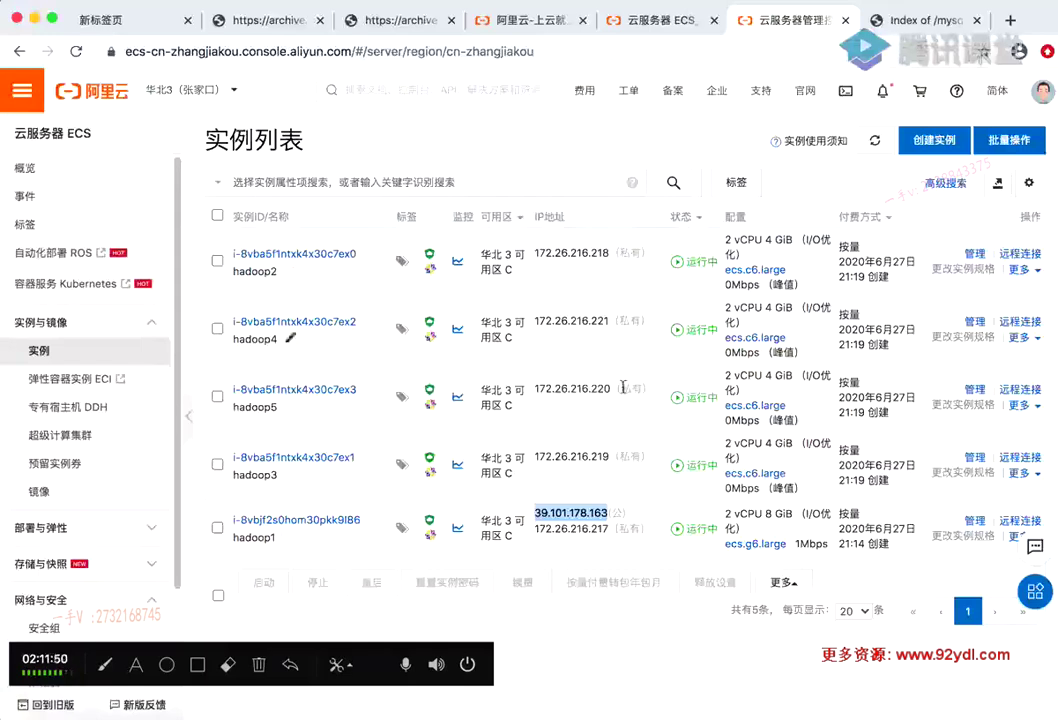
Open the ECS console home from the 云服务器 ECS page, then close the account management page
click(605, 621)
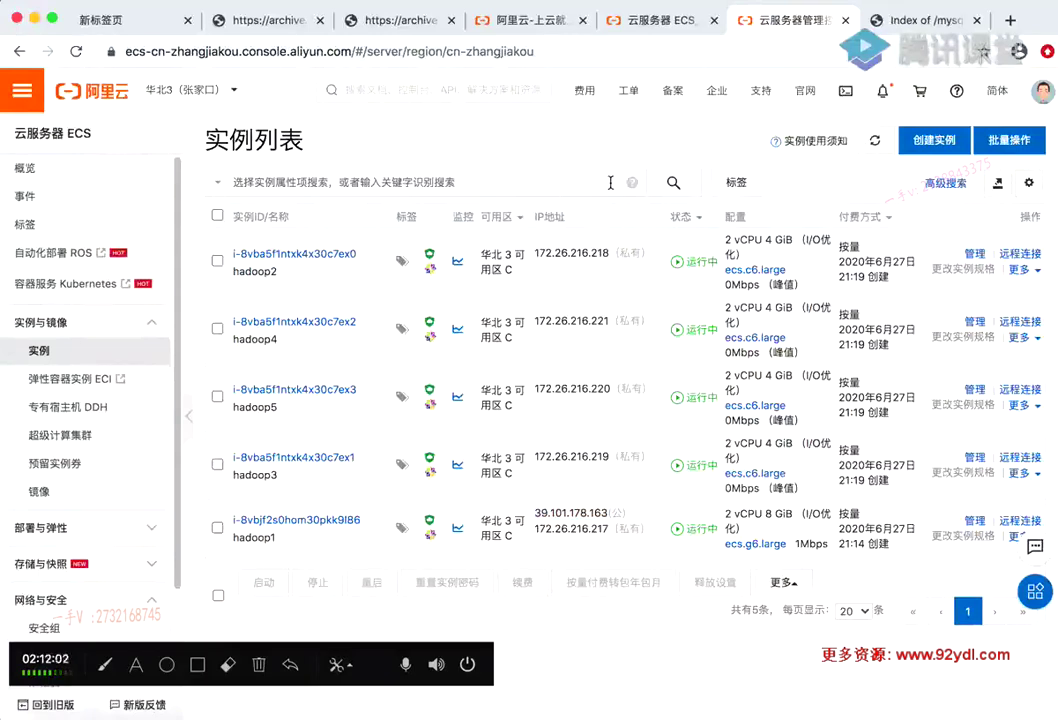
click(654, 22)
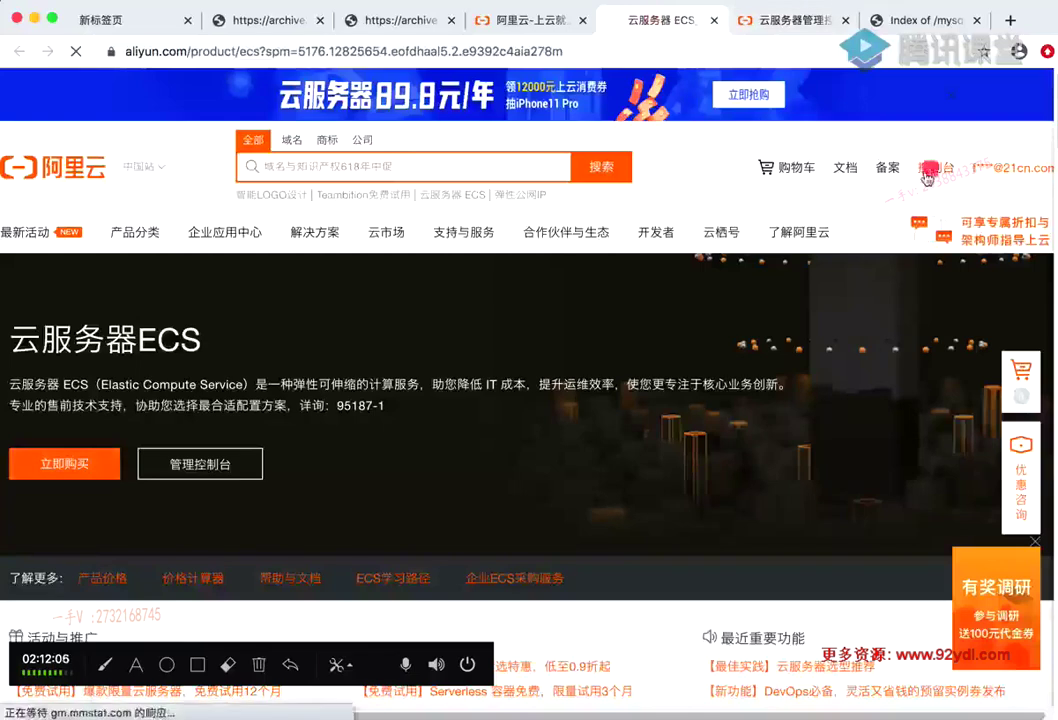
click(927, 177)
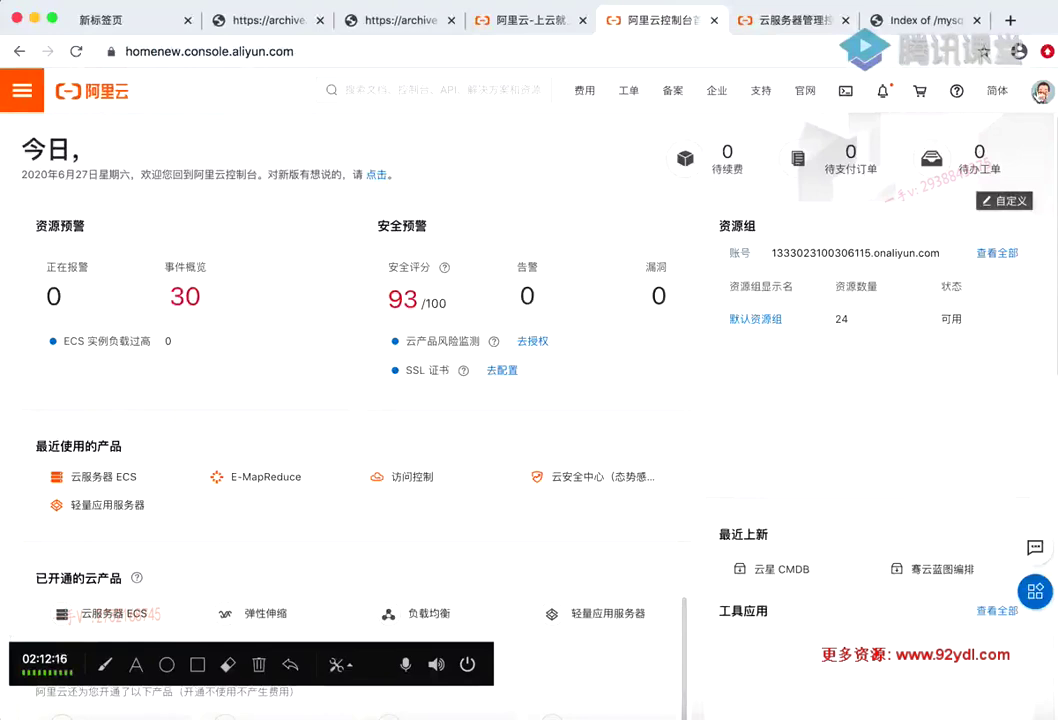
click(1041, 91)
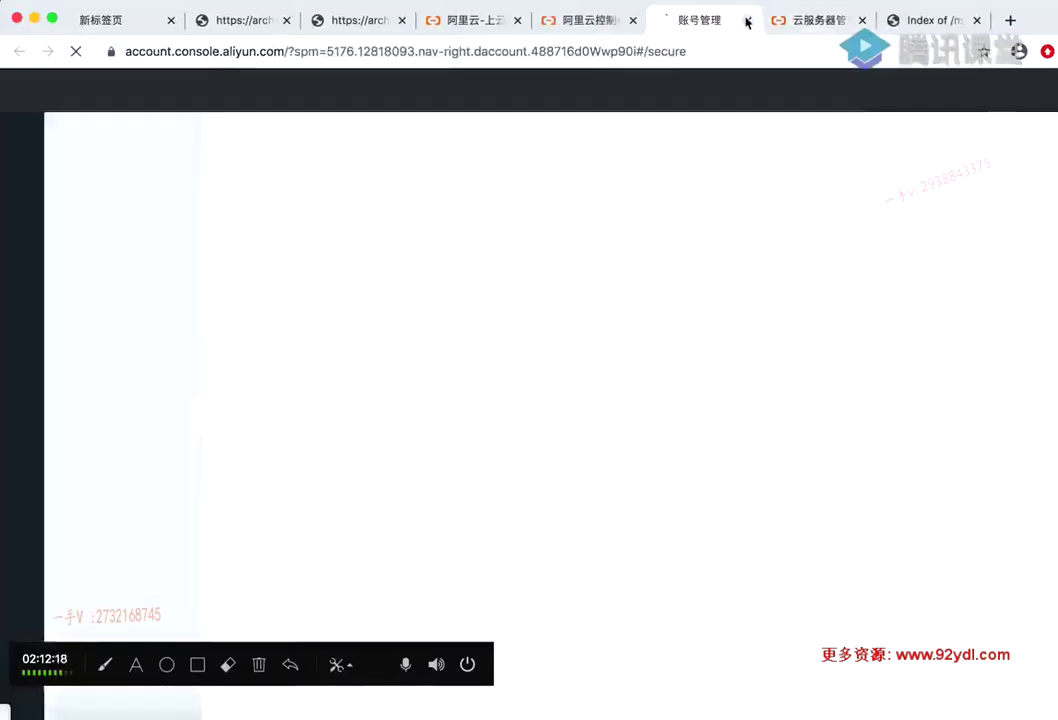
click(747, 20)
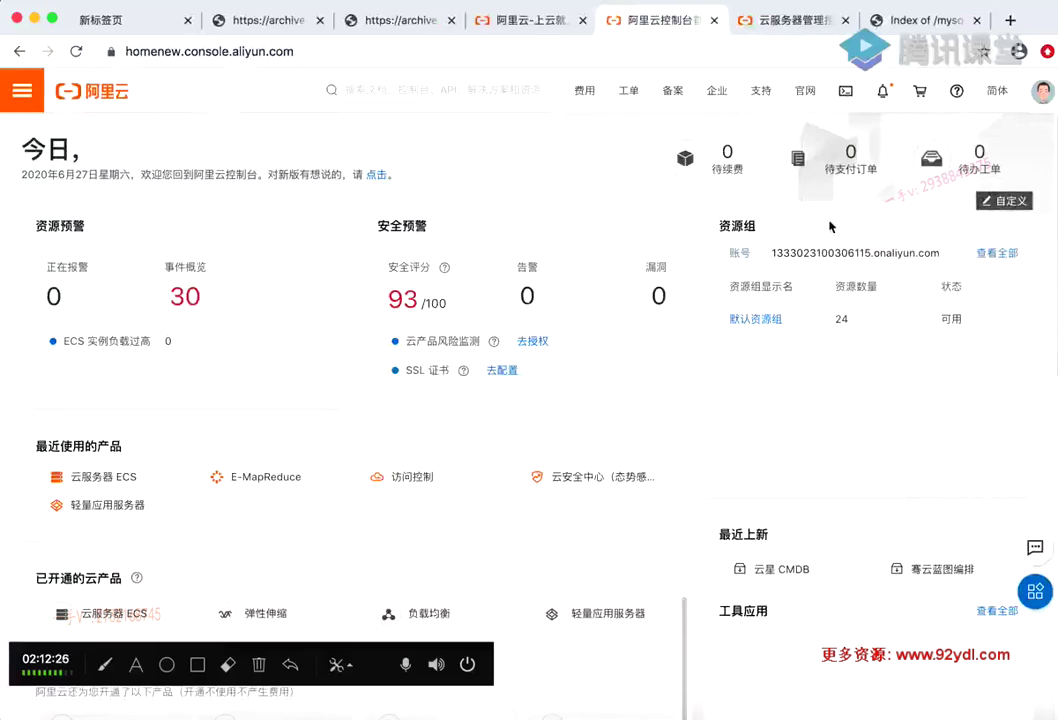
Back on the Zhangjiakou instance list, confirm the column settings and start a console-wide search
scroll(828, 225, down, 1)
scroll(829, 220, down, 5)
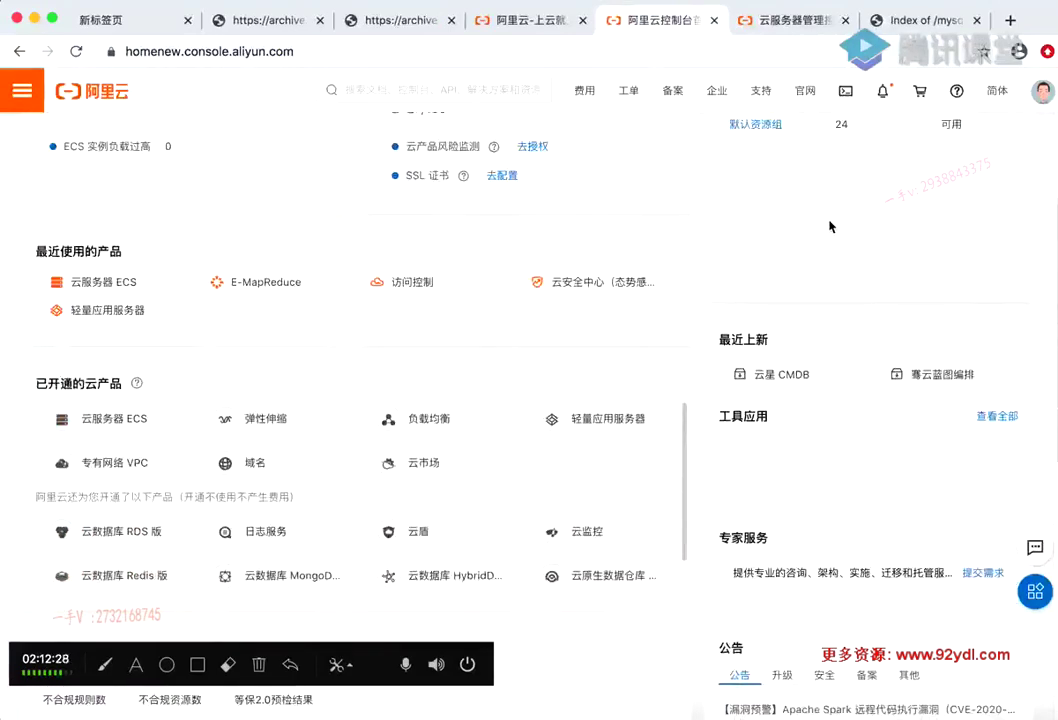
scroll(829, 224, up, 5)
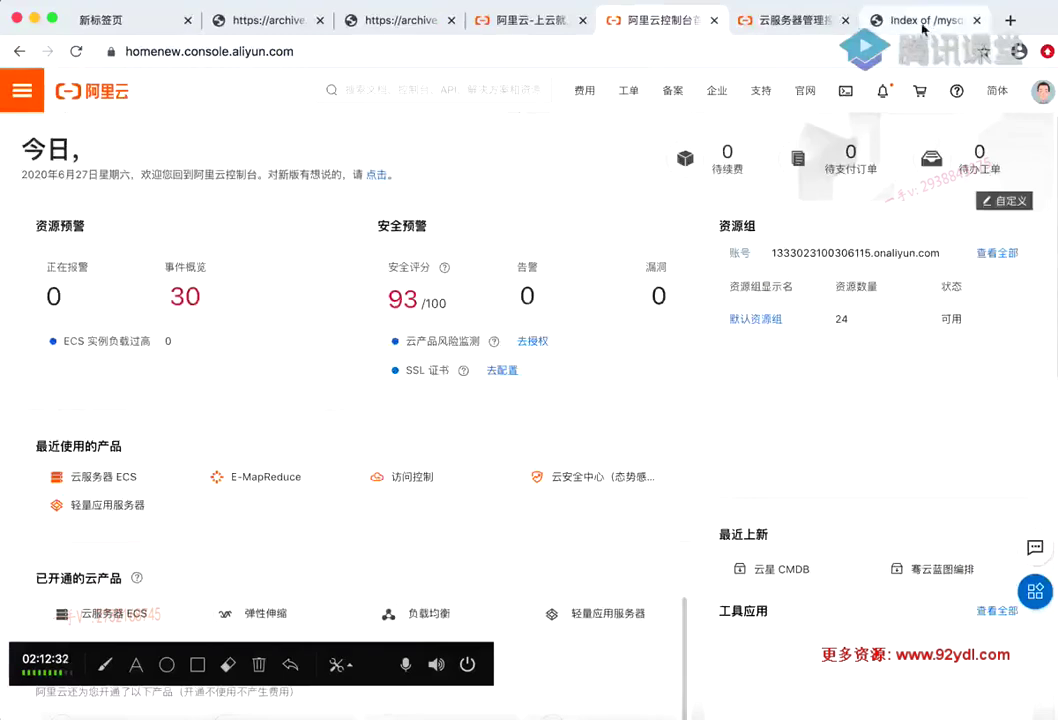
click(788, 21)
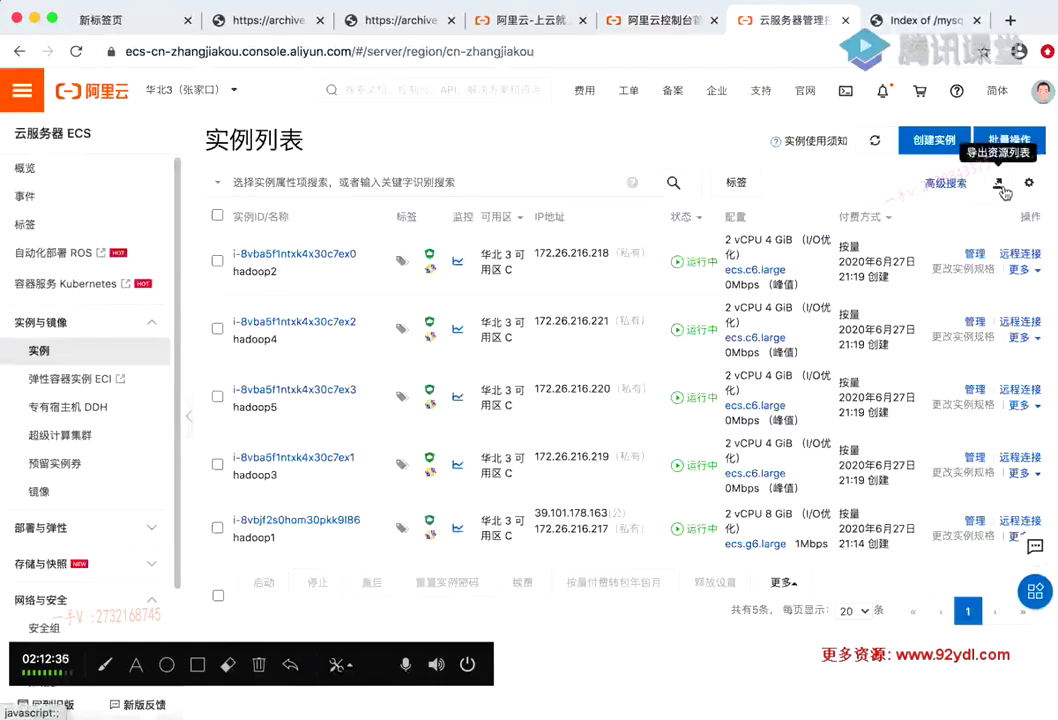
click(1036, 184)
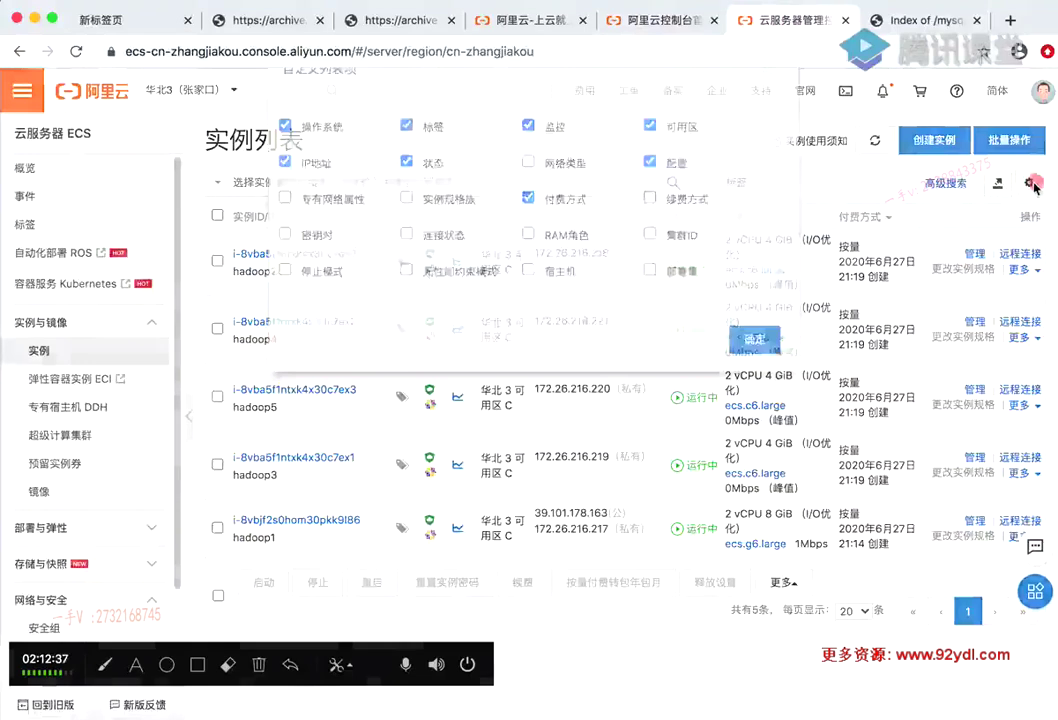
click(757, 387)
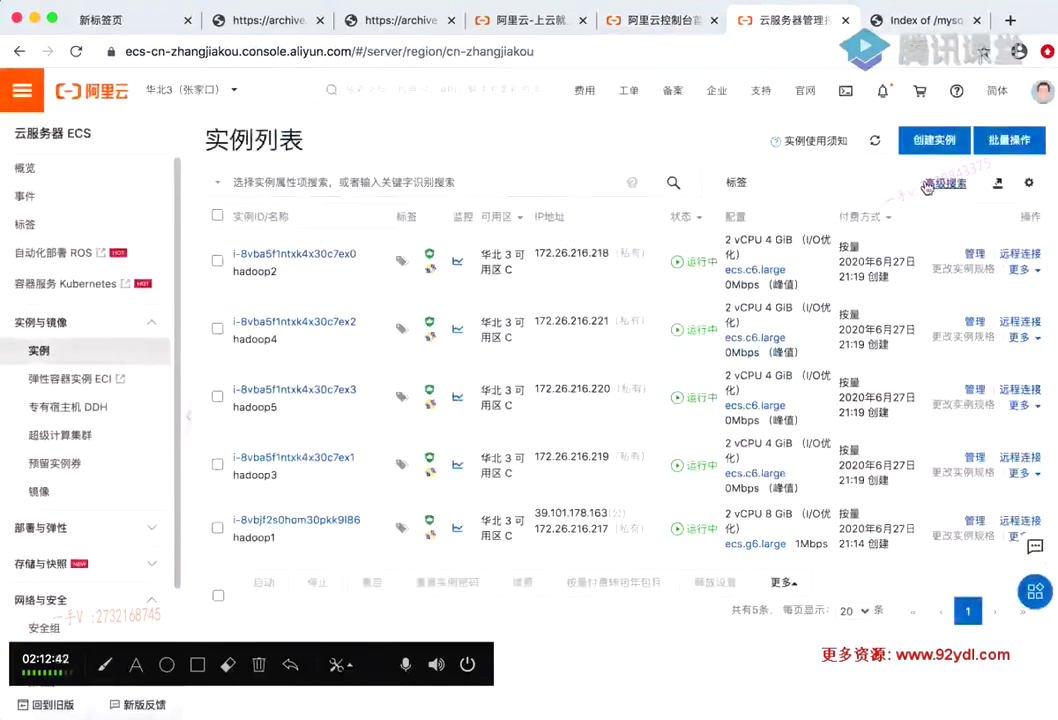
click(230, 182)
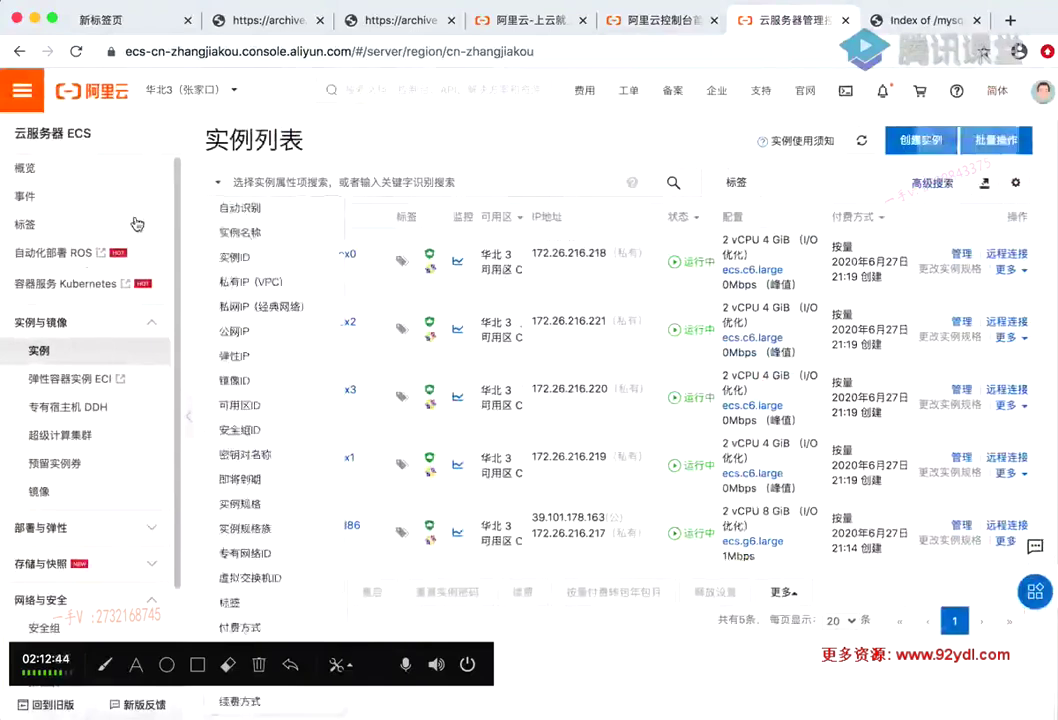
click(493, 91)
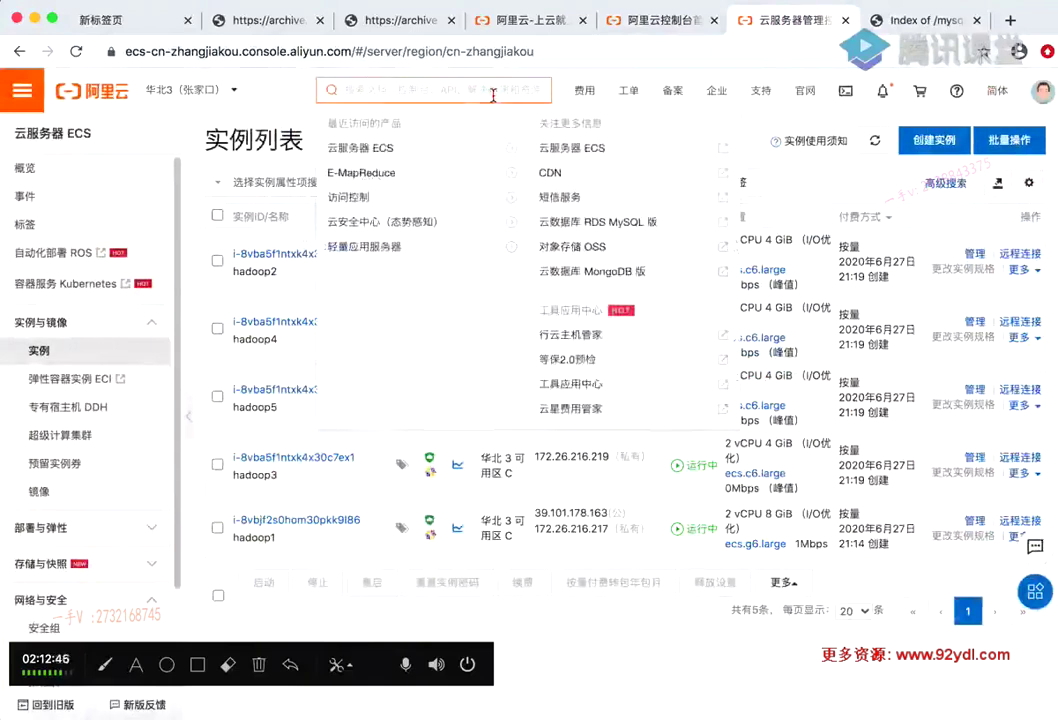
text(tingji)
key(space)
text(bush)
key(BackSpace)
key(BackSpace)
key(BackSpace)
key(BackSpace)
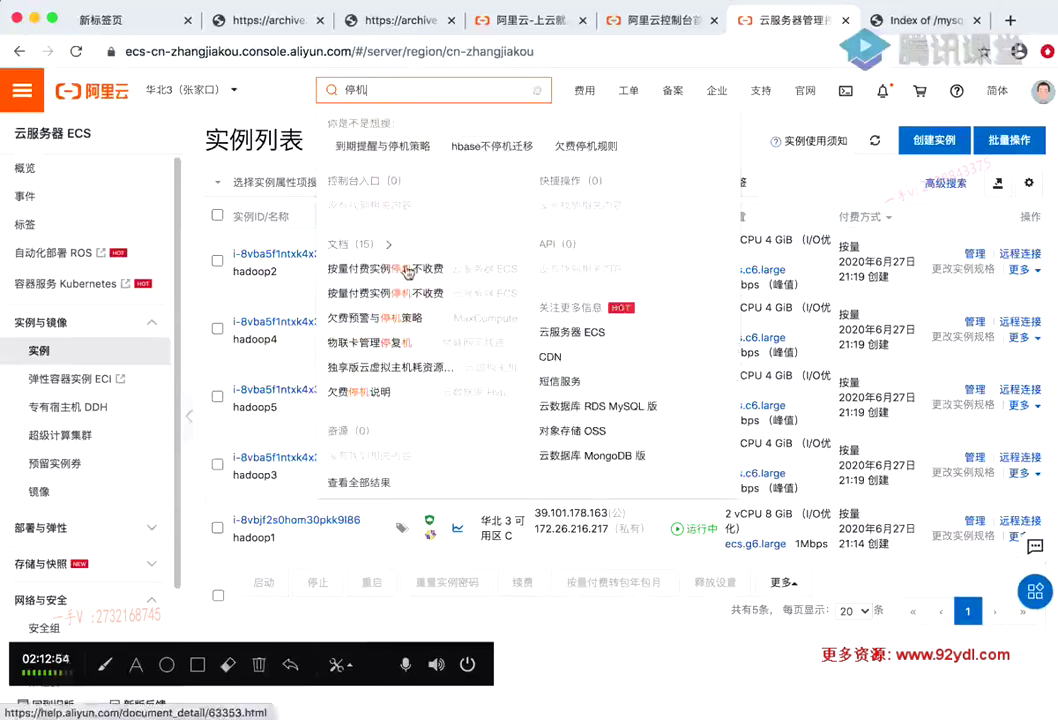
click(400, 268)
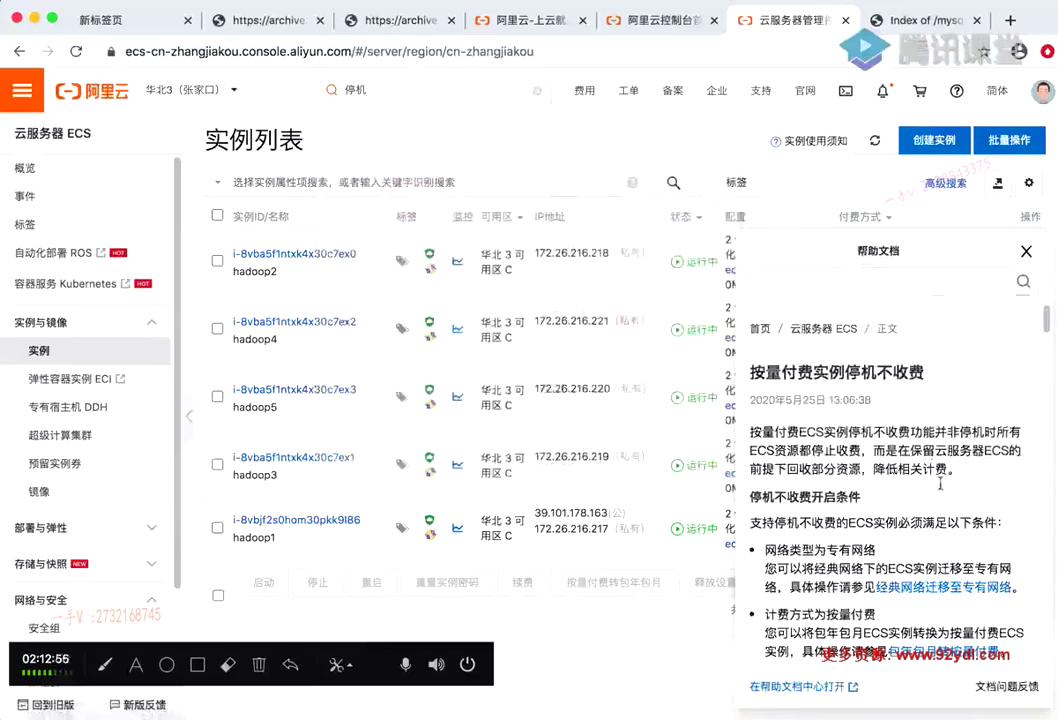
scroll(887, 515, down, 4)
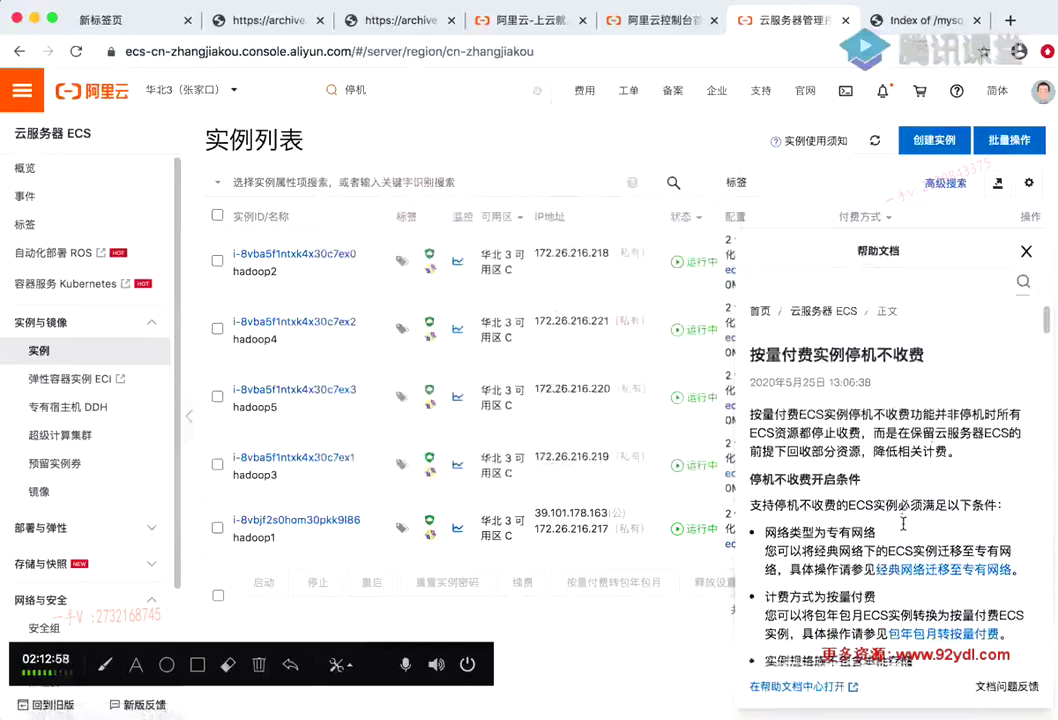
scroll(903, 519, down, 3)
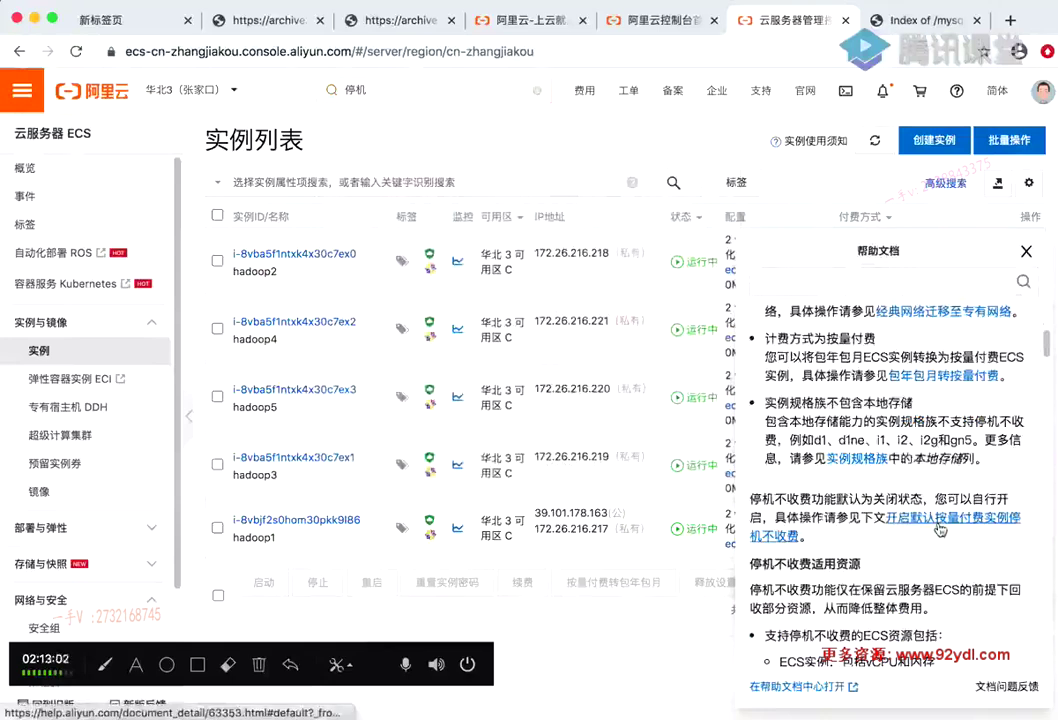
scroll(930, 518, down, 1)
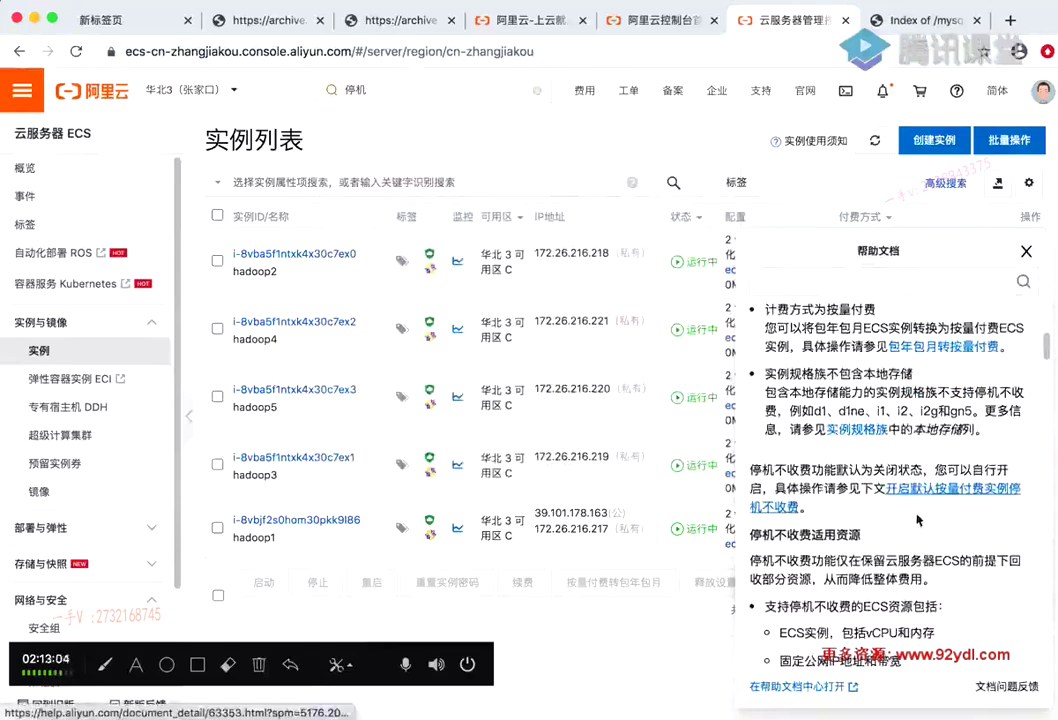
scroll(927, 505, down, 12)
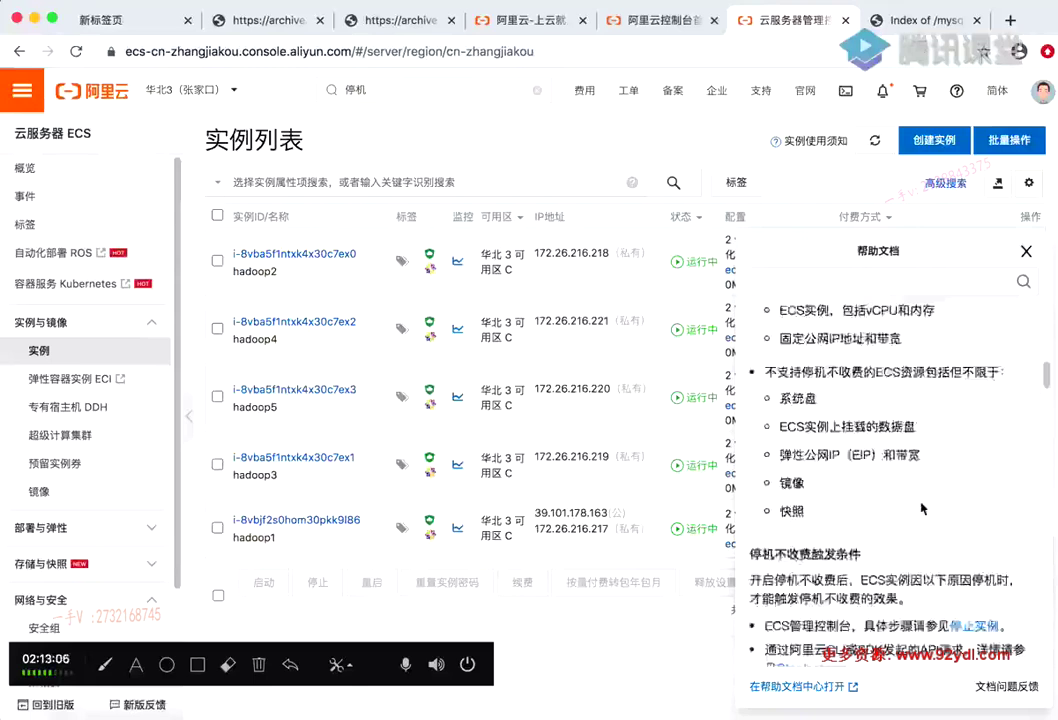
scroll(881, 427, up, 4)
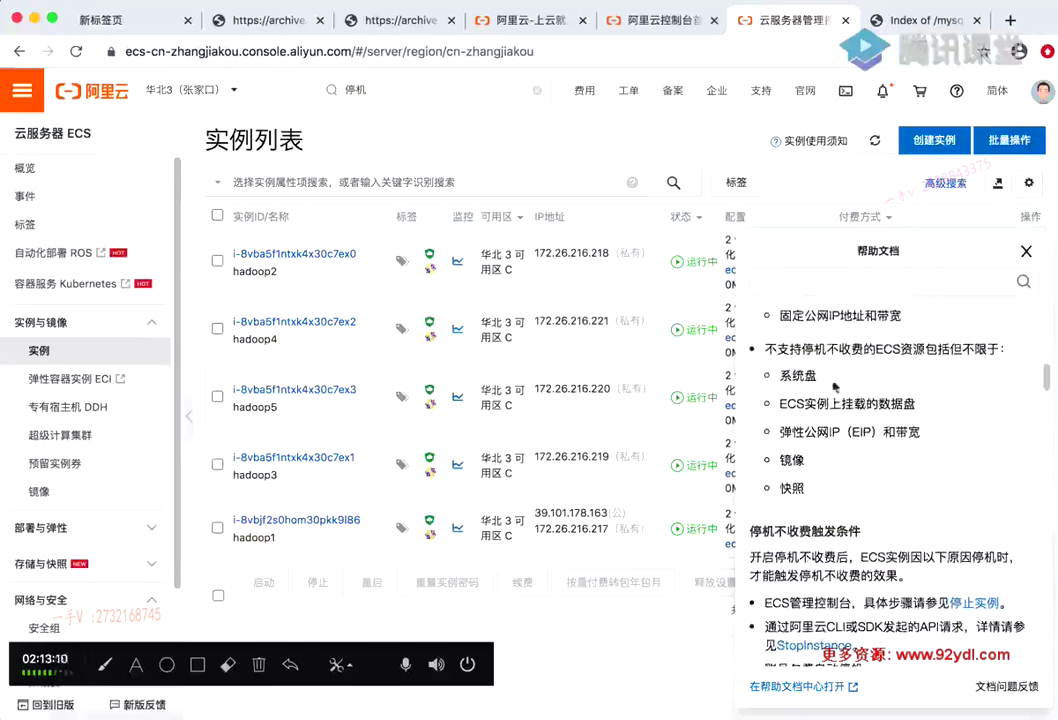
scroll(830, 387, up, 1)
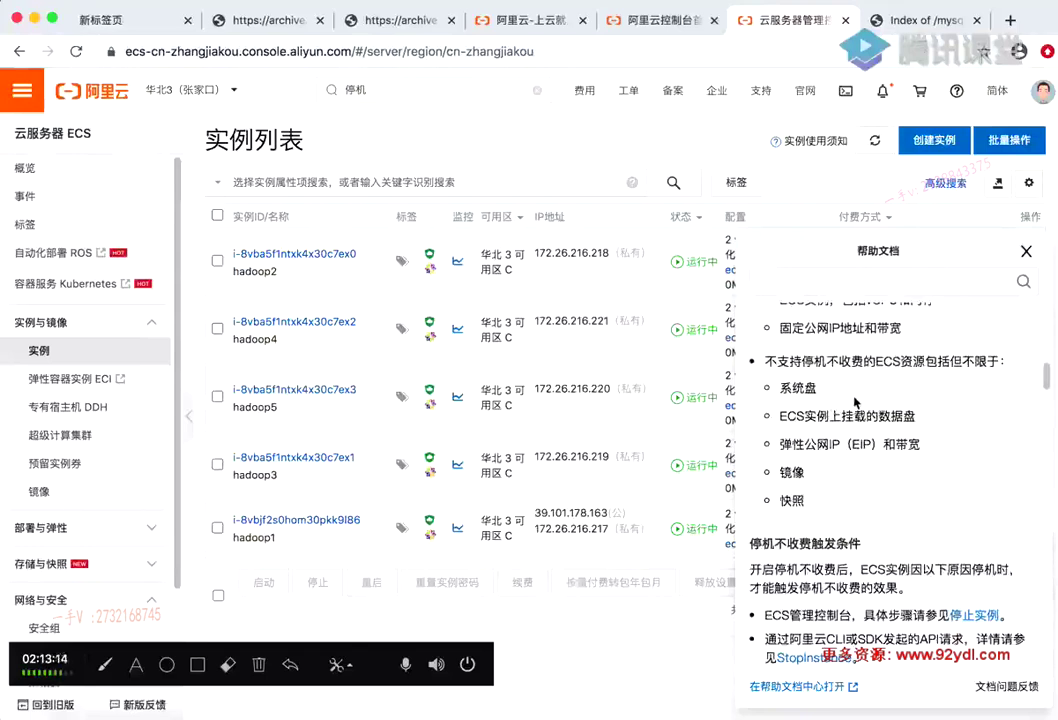
scroll(861, 402, up, 1)
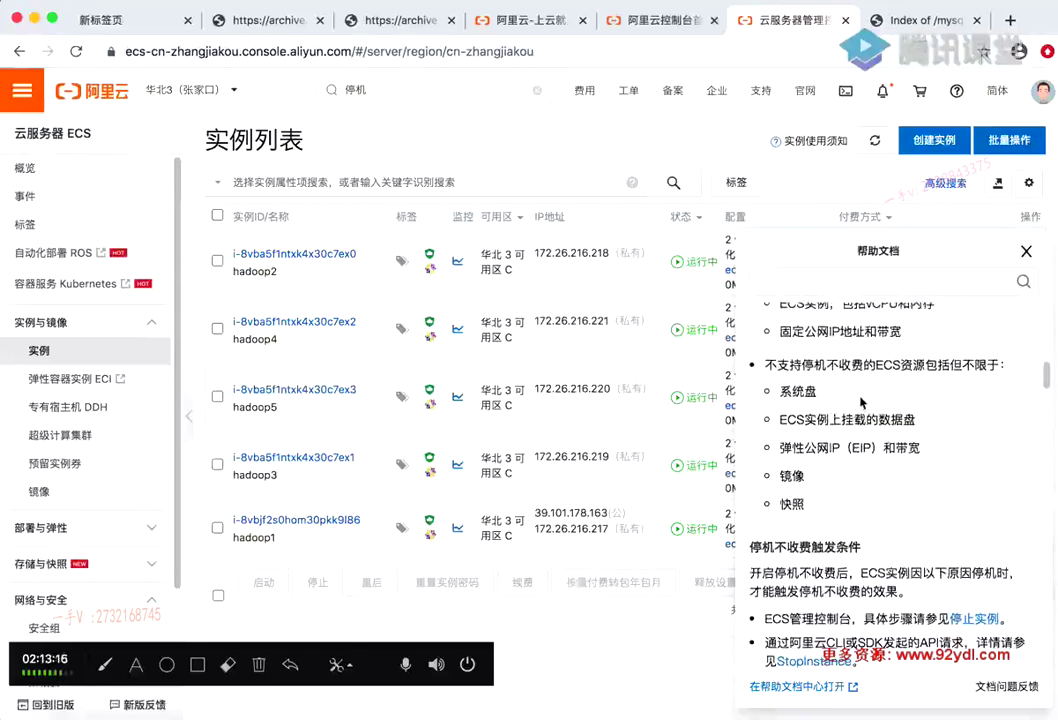
scroll(861, 402, up, 1)
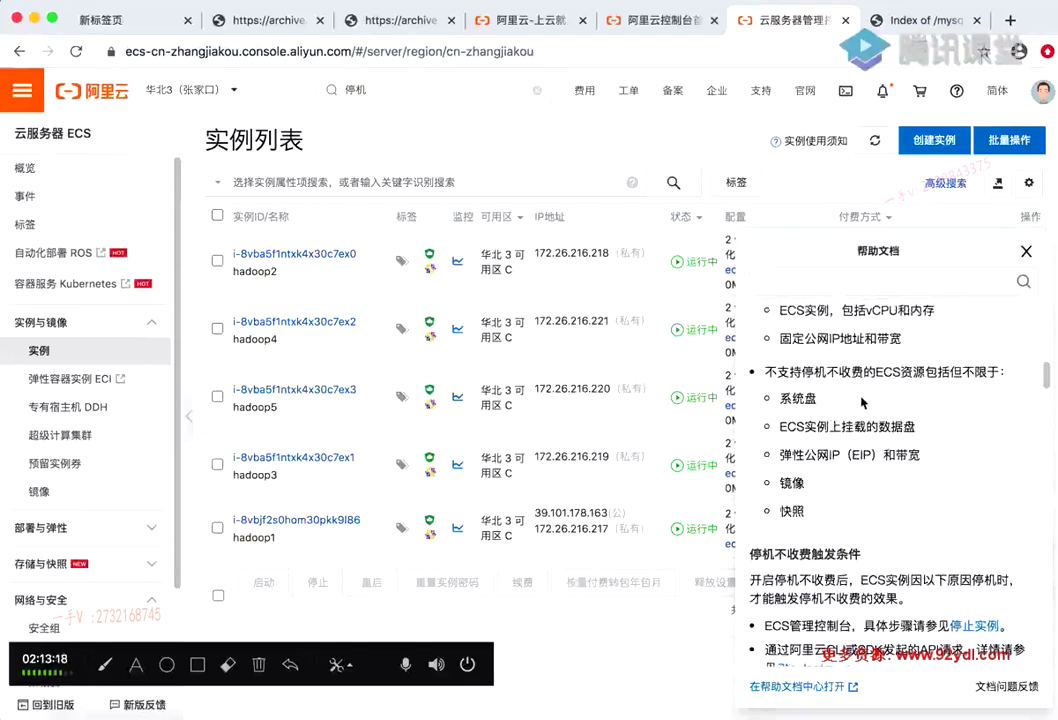
scroll(861, 402, up, 5)
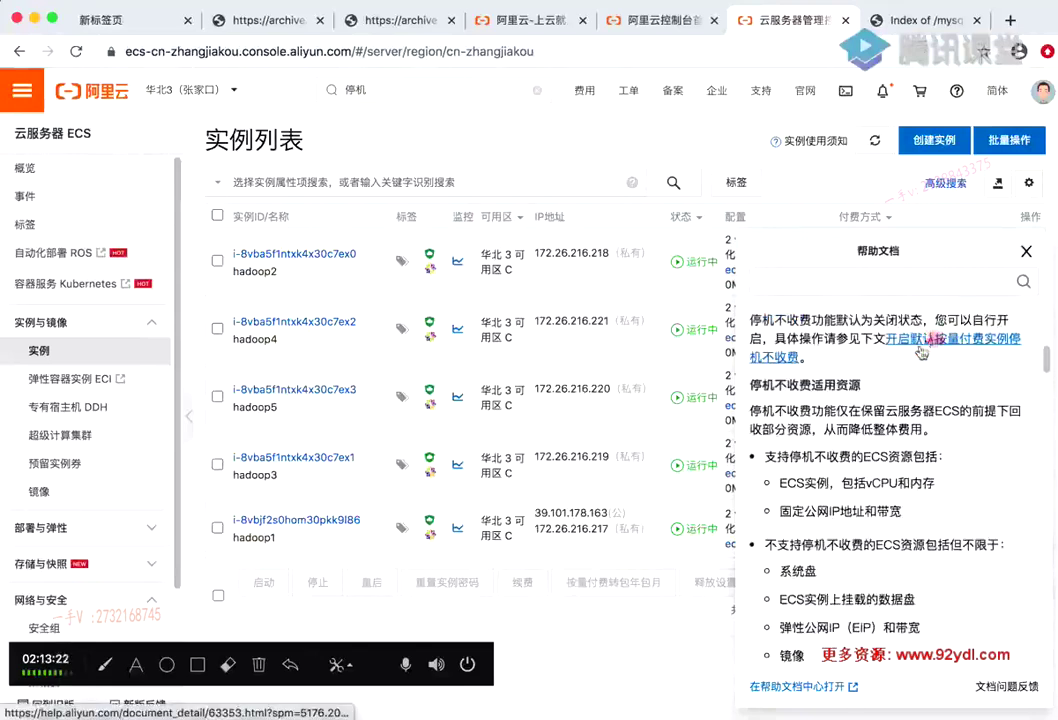
scroll(916, 353, down, 3)
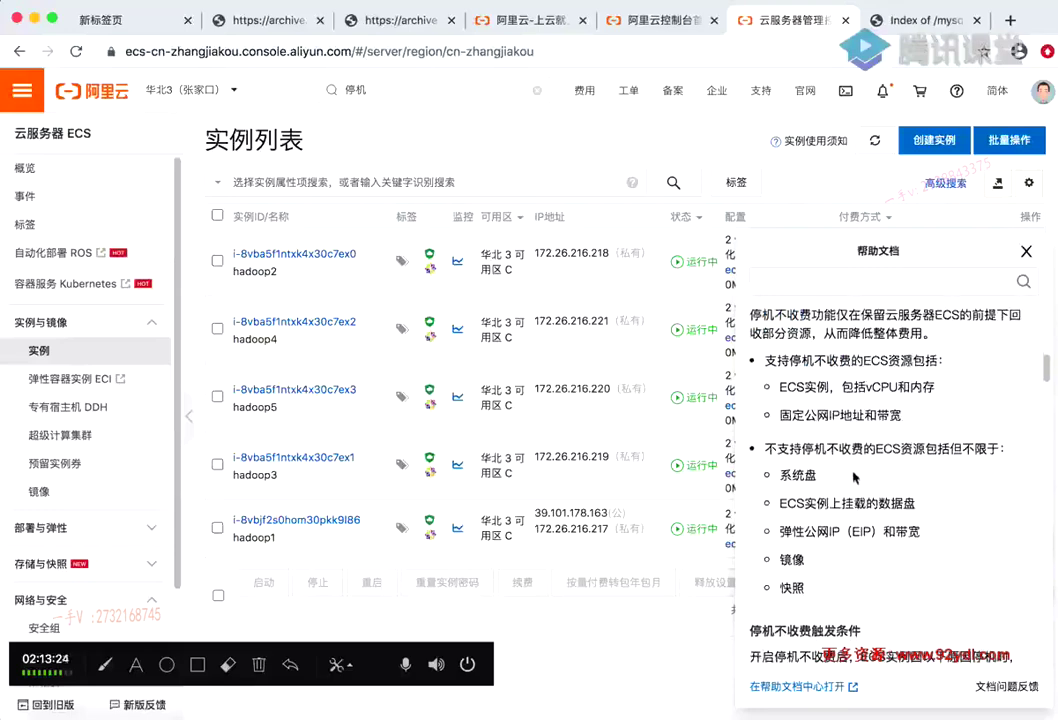
scroll(808, 508, down, 5)
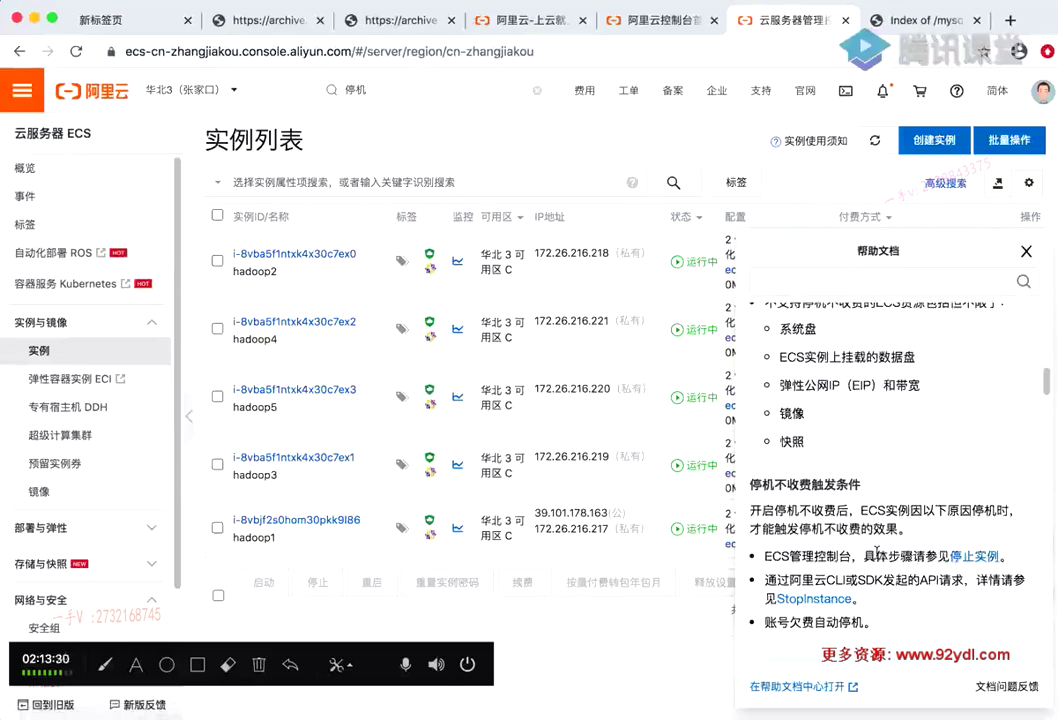
scroll(868, 545, down, 1)
scroll(868, 545, down, 13)
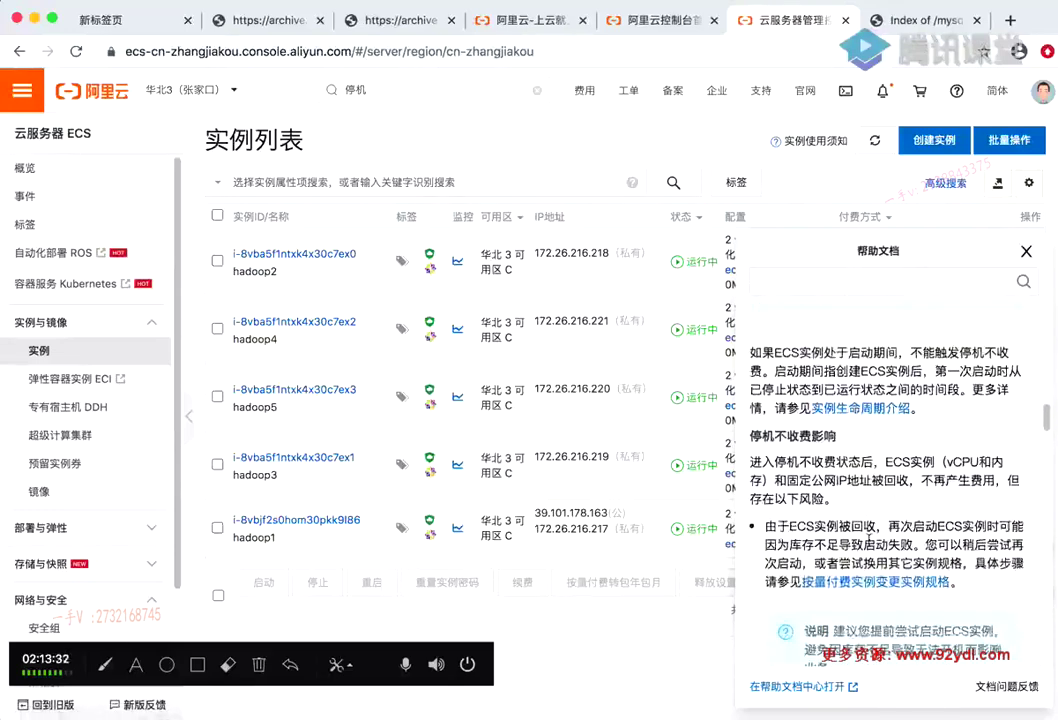
scroll(868, 540, down, 15)
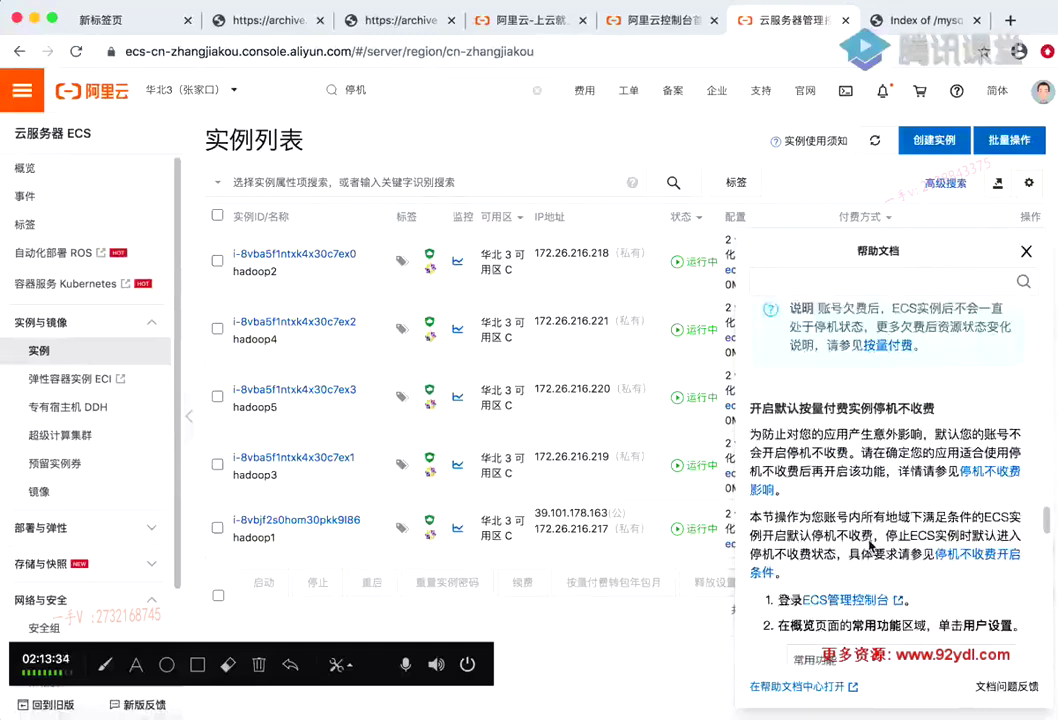
scroll(870, 545, down, 7)
scroll(870, 545, up, 7)
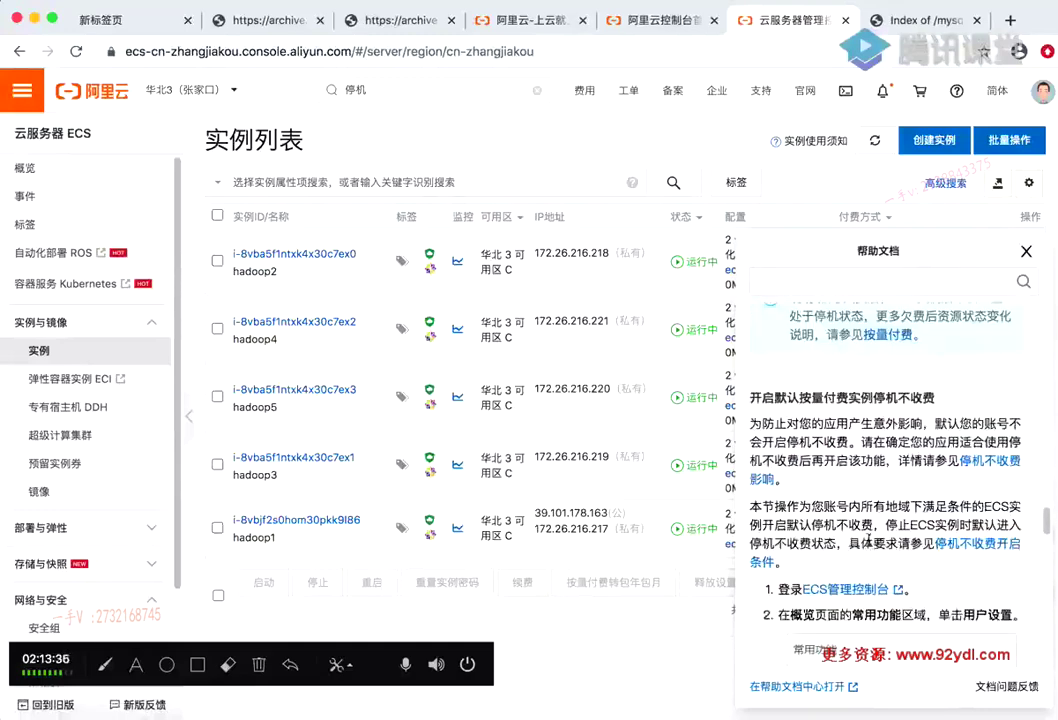
scroll(982, 478, down, 6)
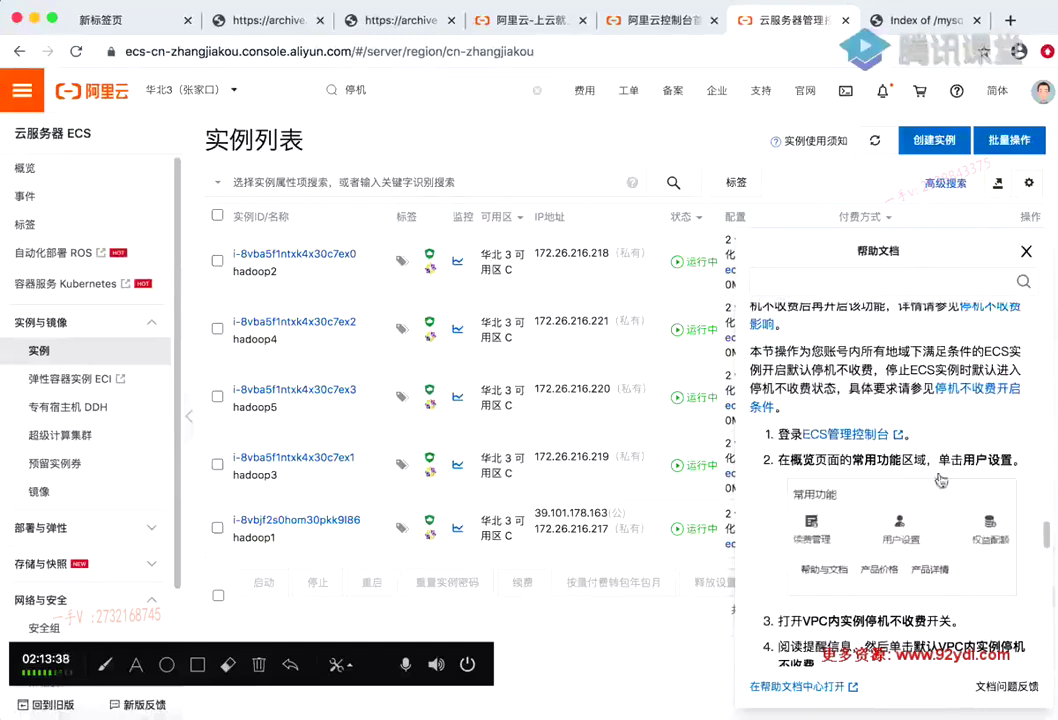
scroll(881, 492, down, 1)
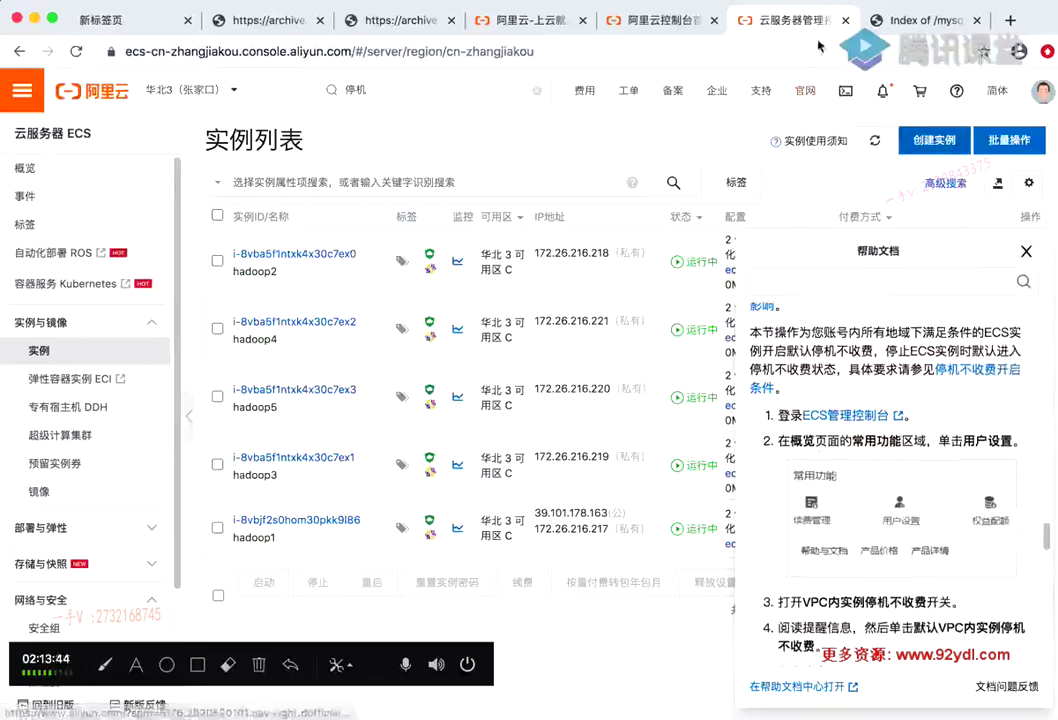
click(655, 28)
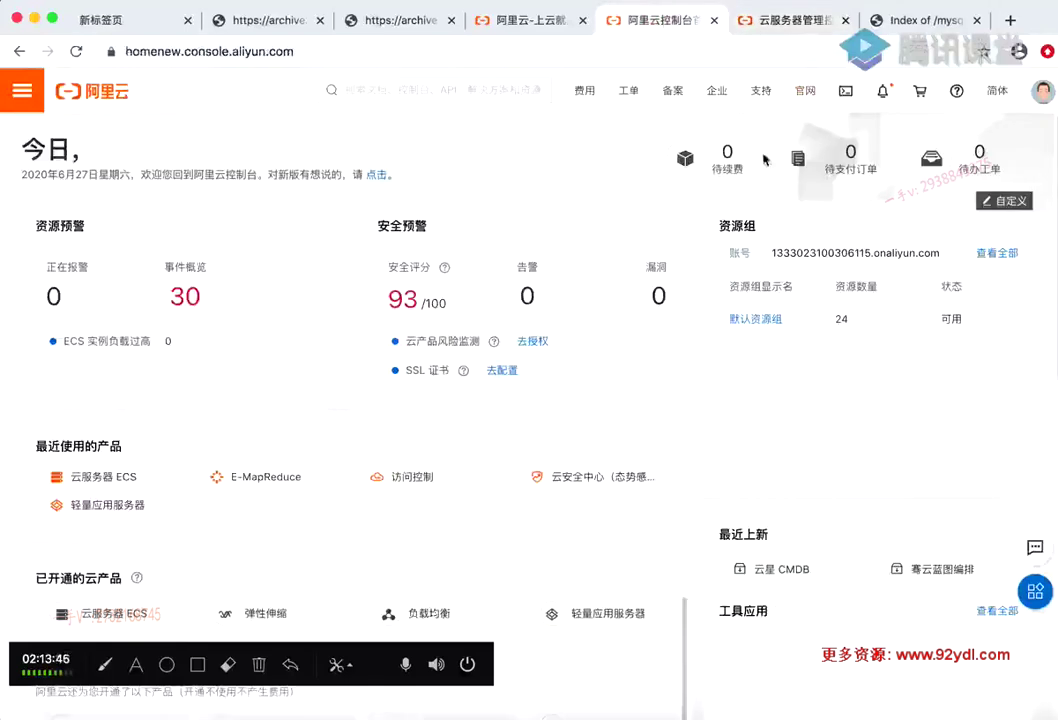
scroll(472, 206, down, 5)
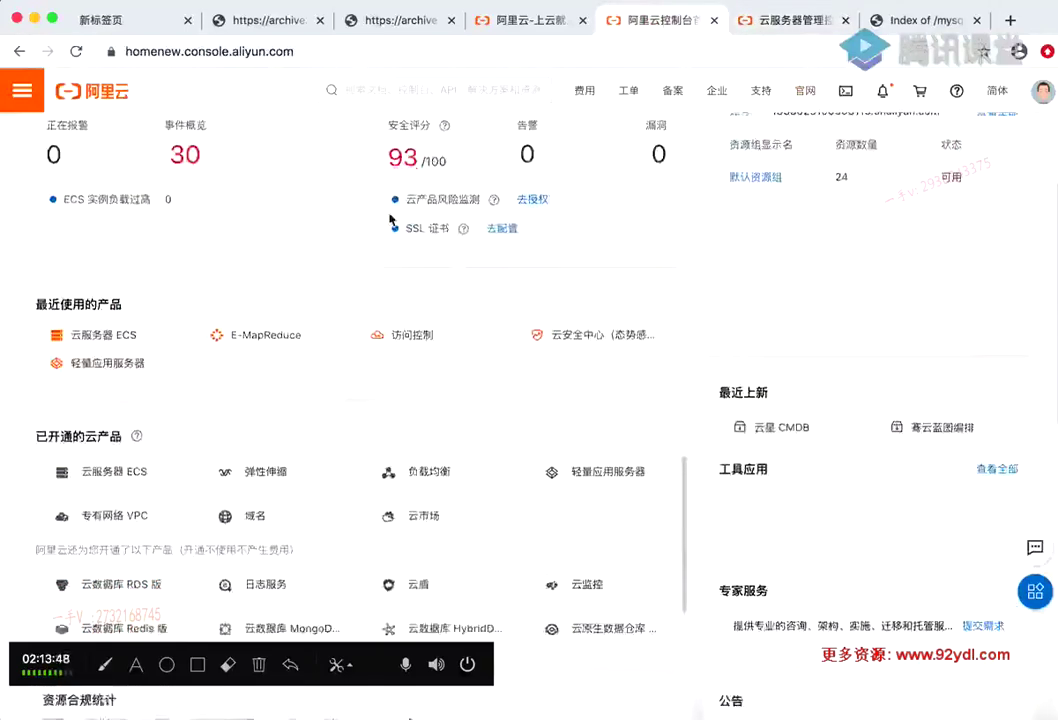
scroll(400, 219, up, 5)
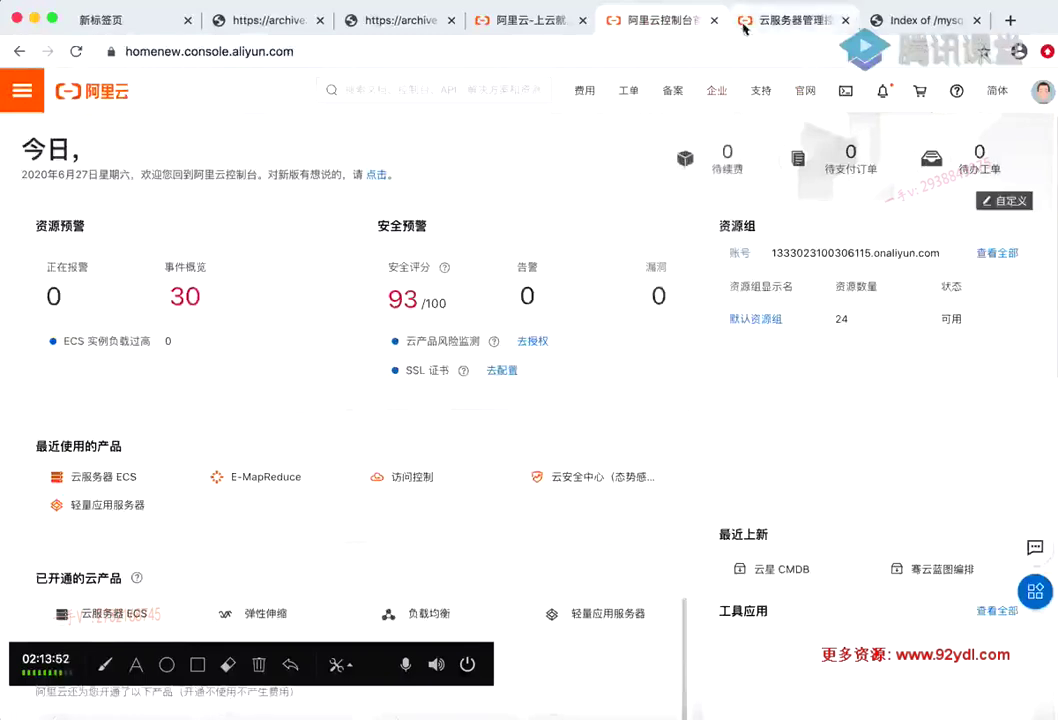
click(821, 28)
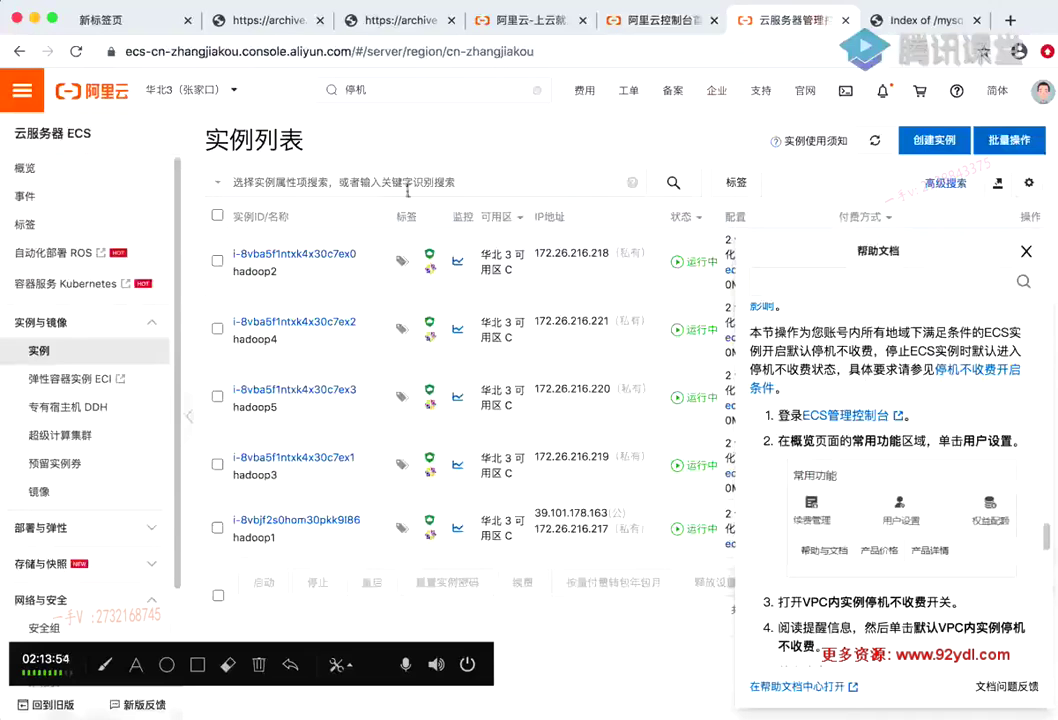
Save ECS user settings with VPC内实例停机不收费 enabled, then return to the instance list
click(62, 168)
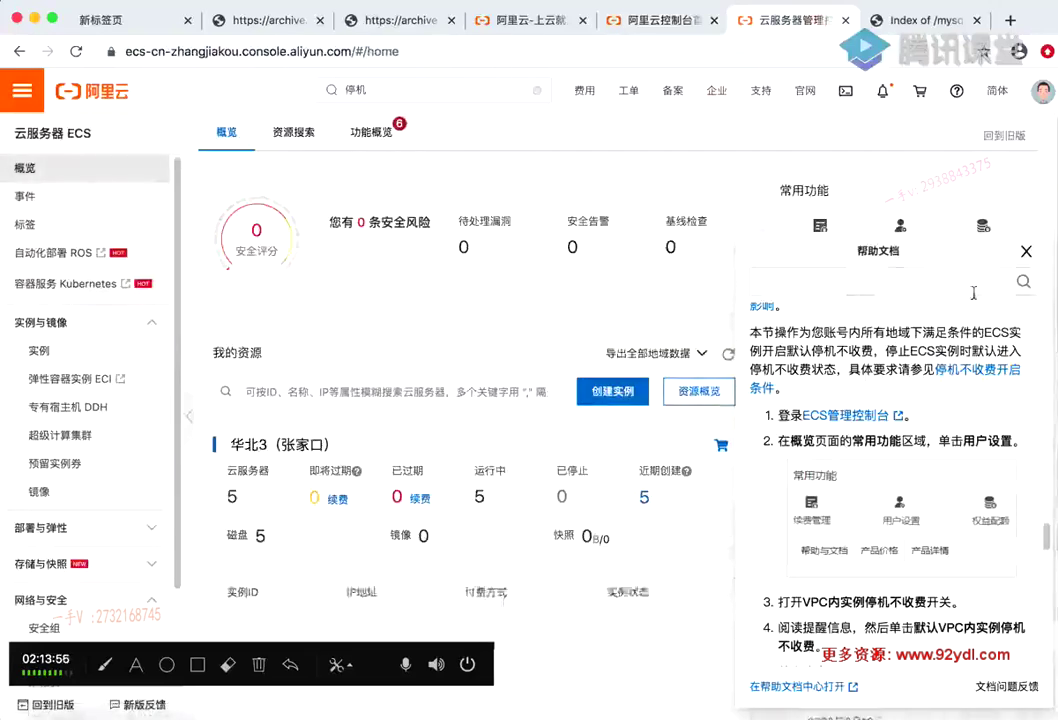
click(1025, 251)
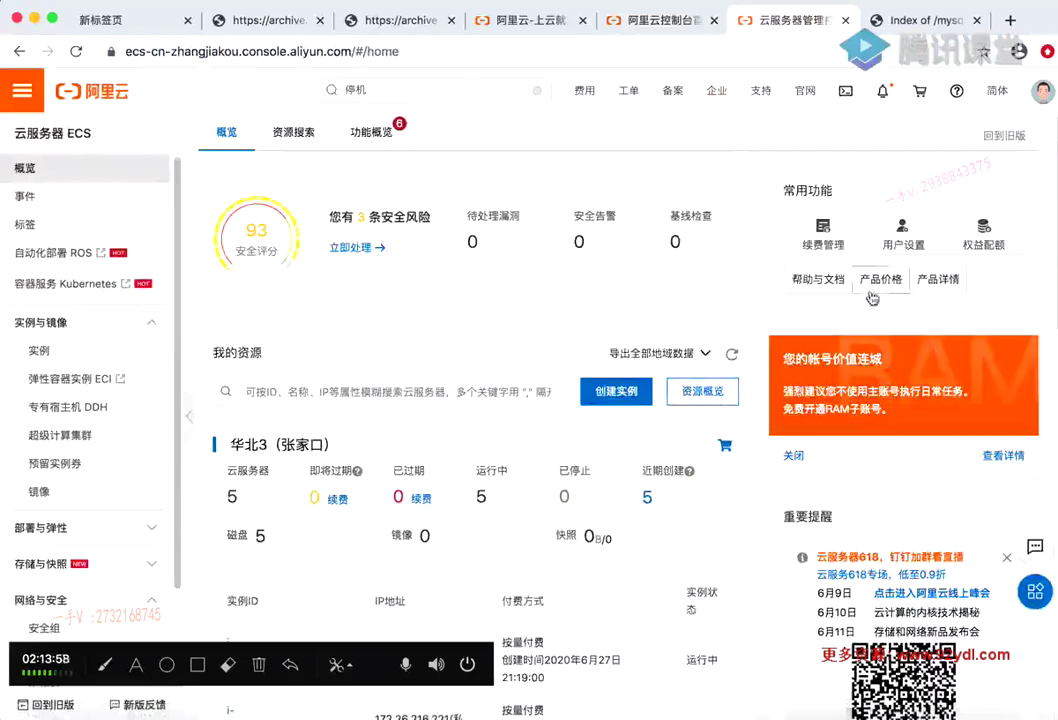
click(906, 246)
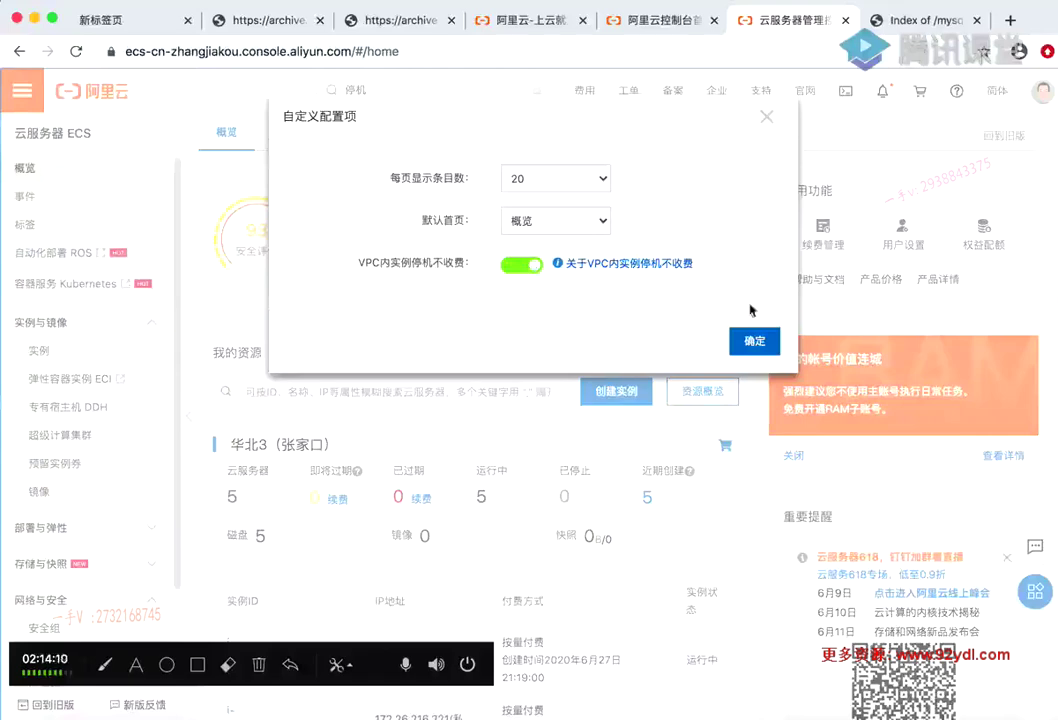
click(755, 343)
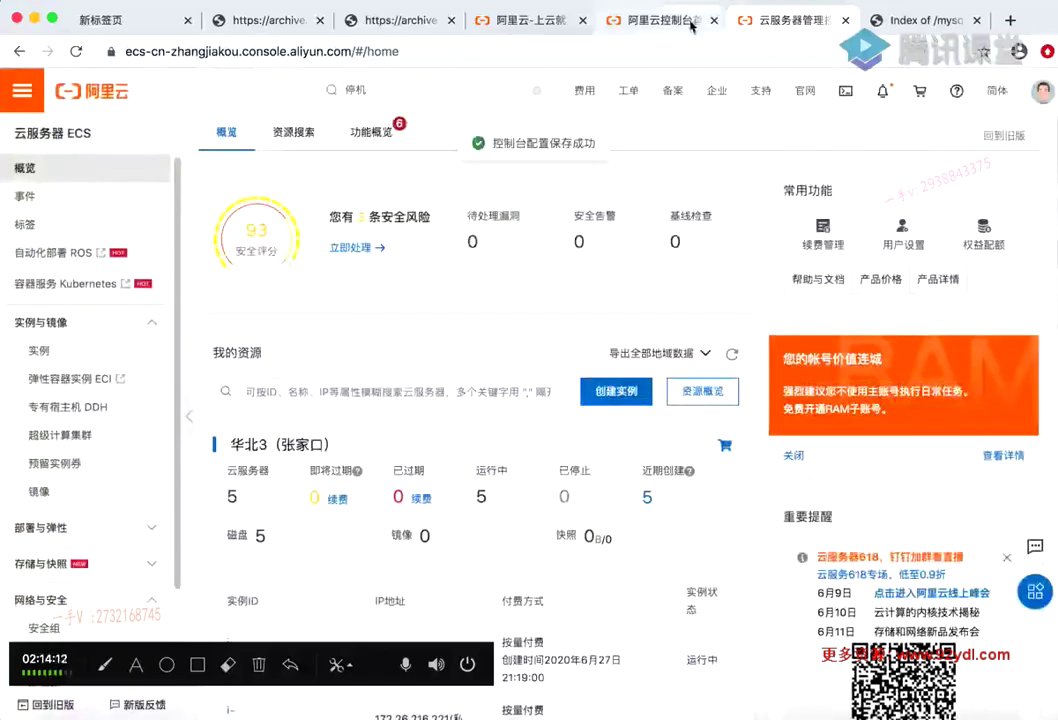
click(40, 350)
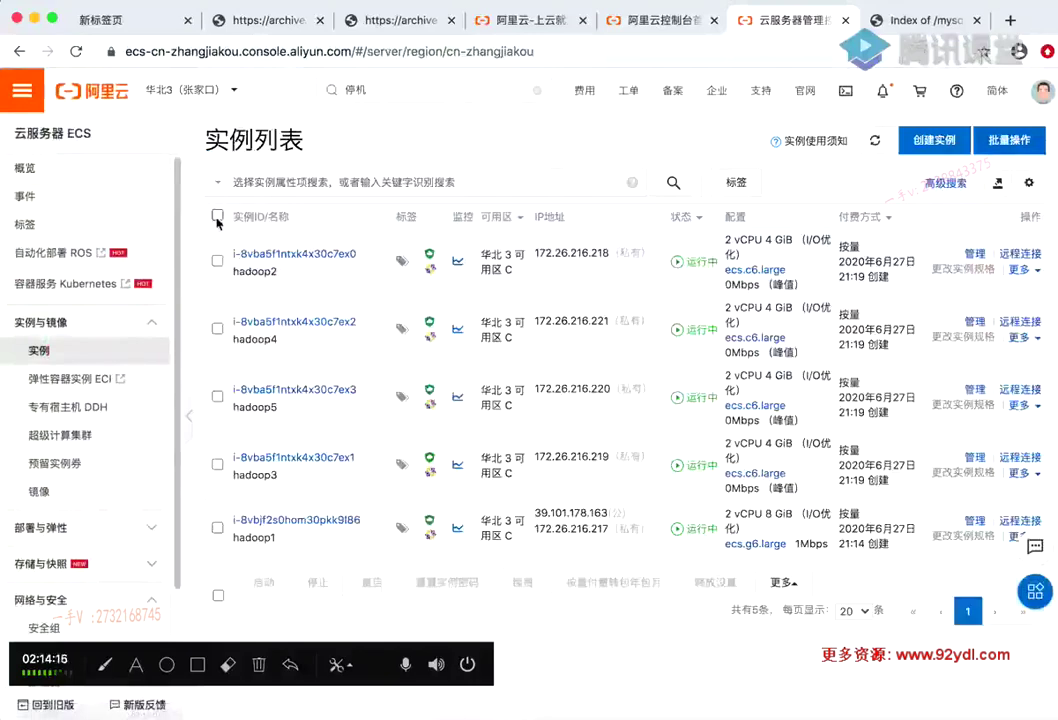
Select hadoop1–hadoop5 and stop them using 停止 with the 停机不收费 no-charge mode
click(217, 216)
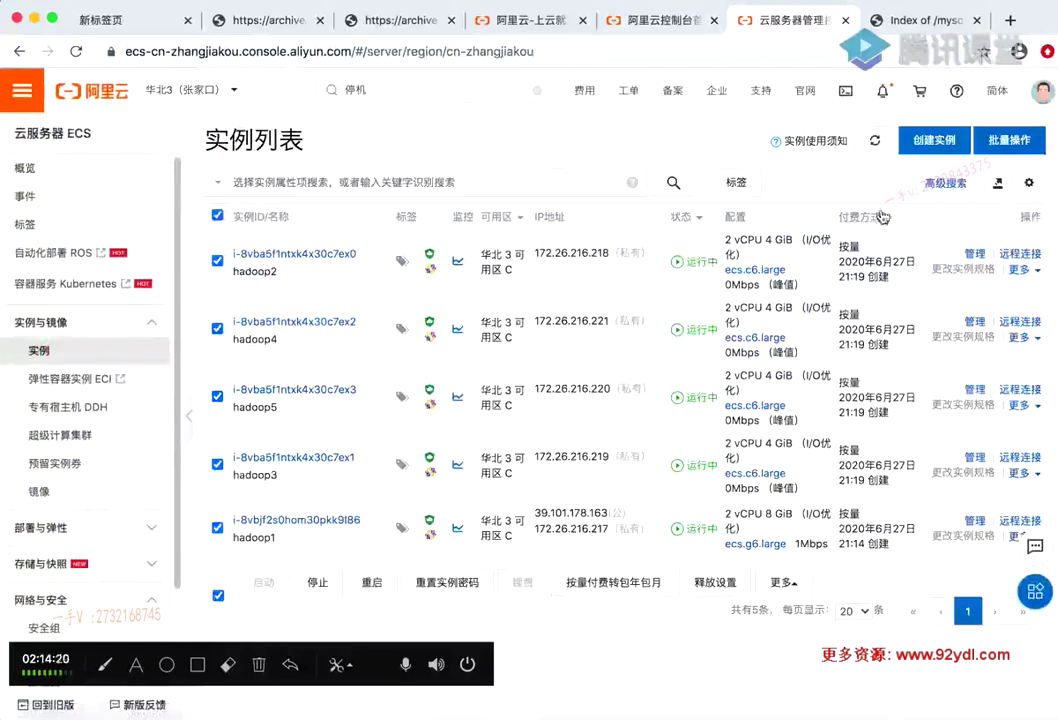
click(328, 584)
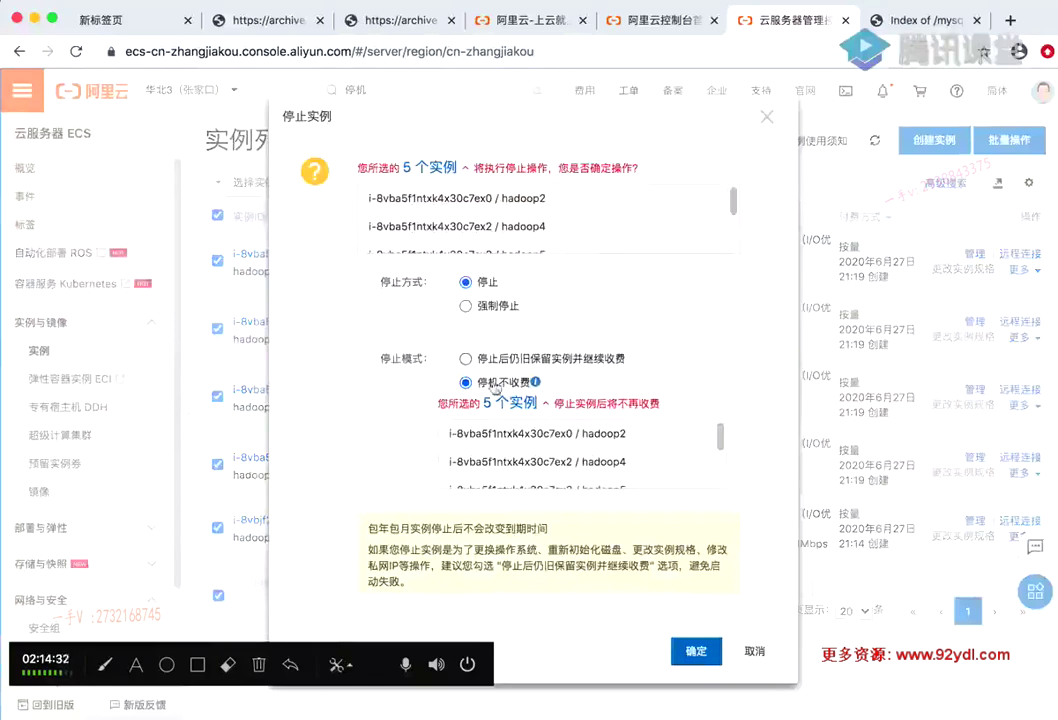
scroll(538, 430, down, 1)
scroll(538, 430, down, 2)
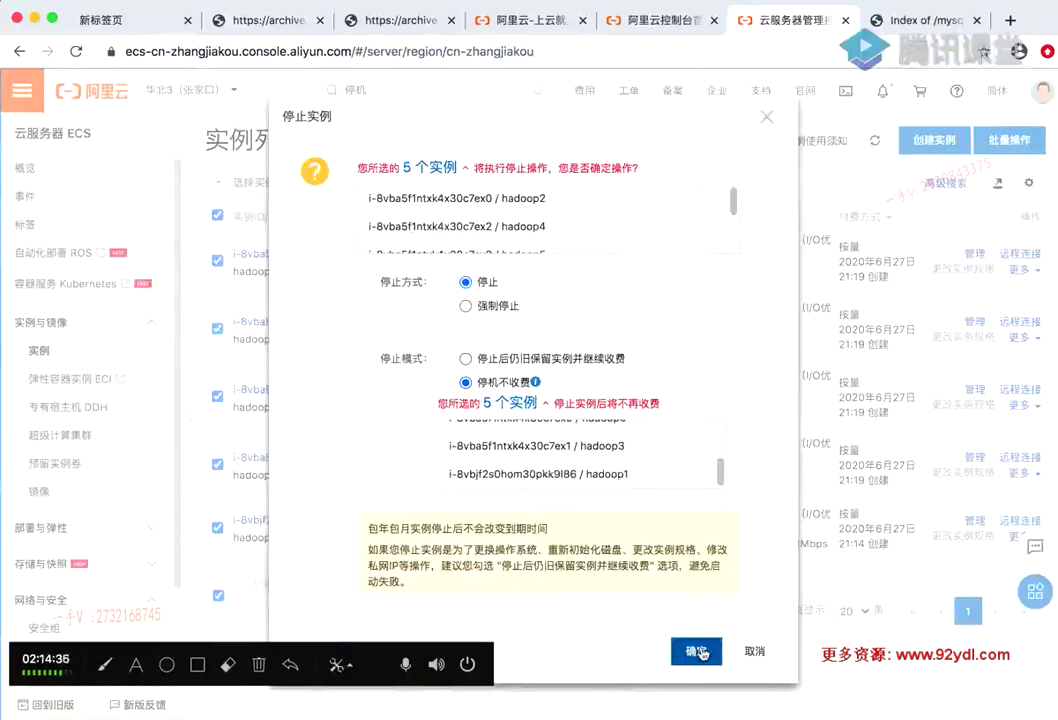
click(703, 653)
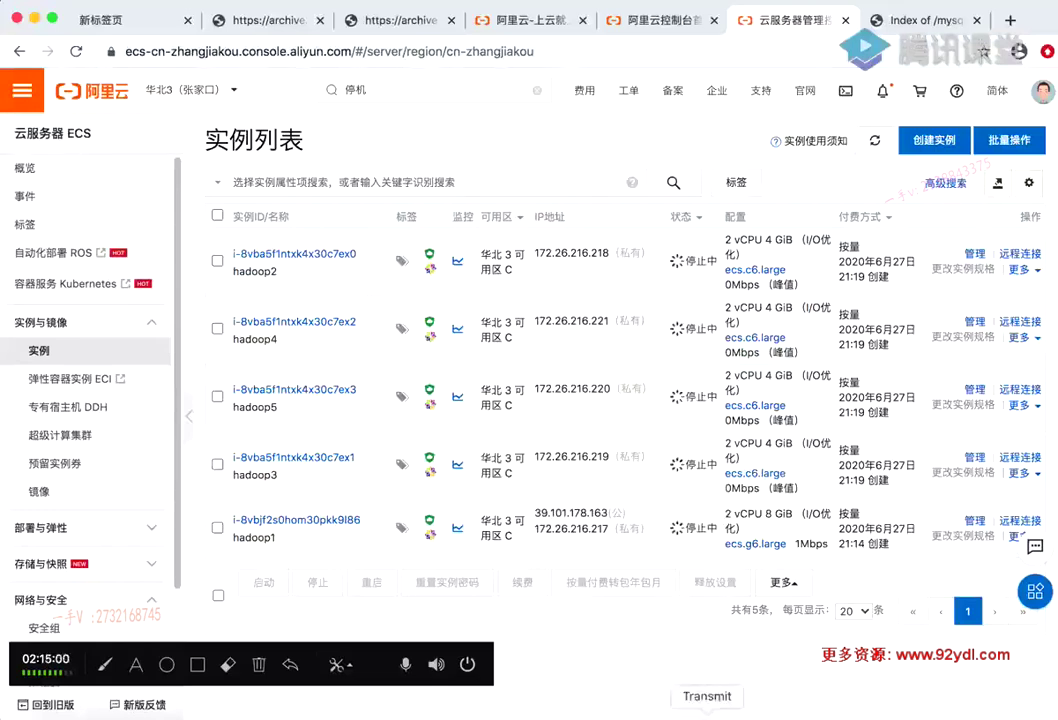
Browse the deck around slides 29–30 for the Flink parcel, MySQL rpm and httpd setup instructions
click(584, 712)
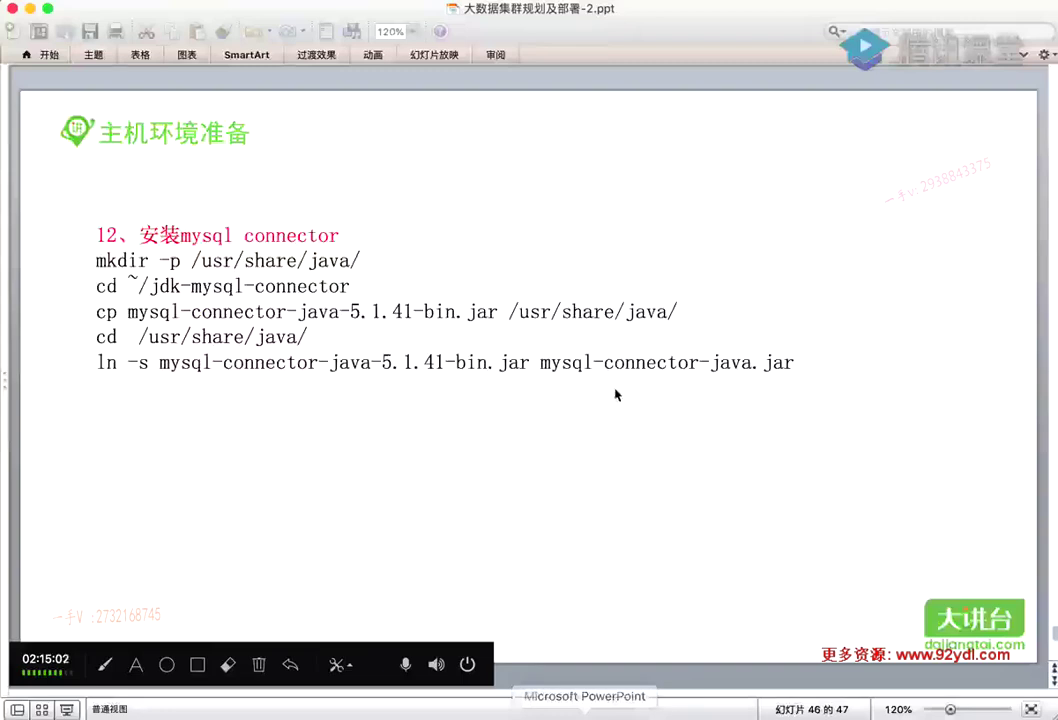
scroll(604, 366, down, 2)
scroll(595, 360, up, 2)
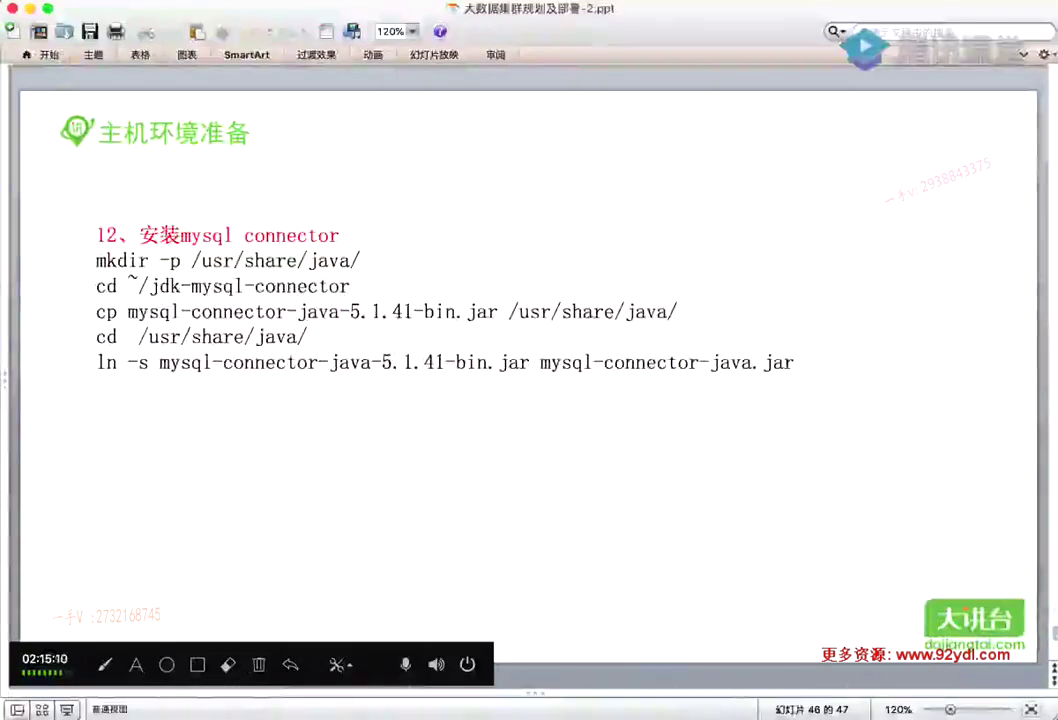
click(868, 712)
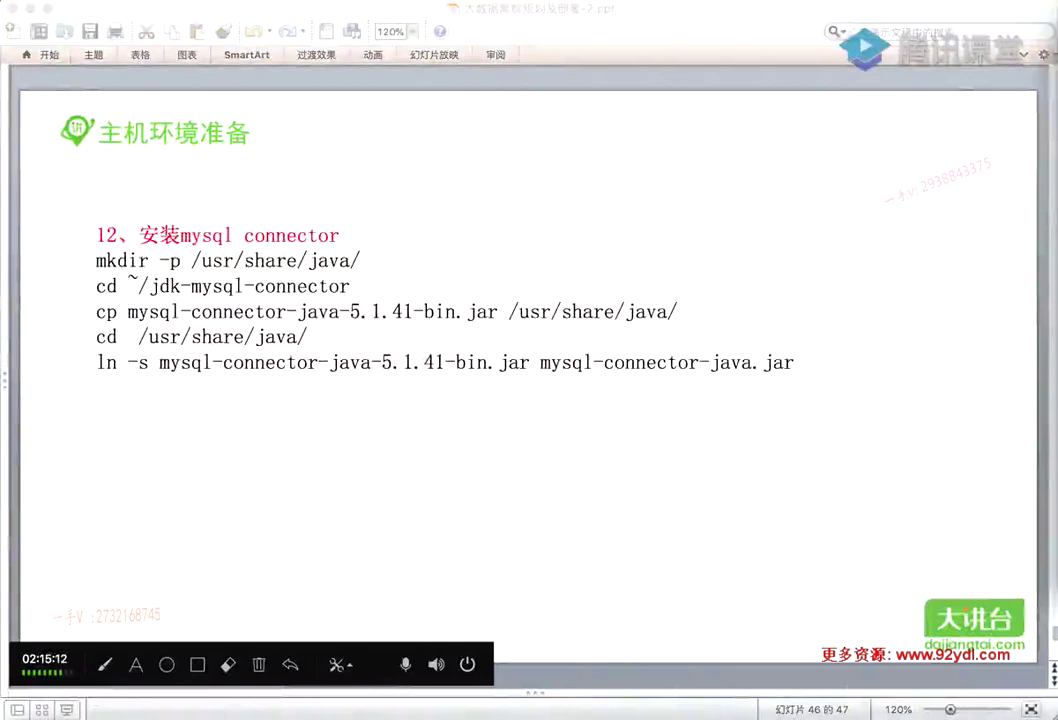
click(855, 12)
scroll(616, 430, up, 9)
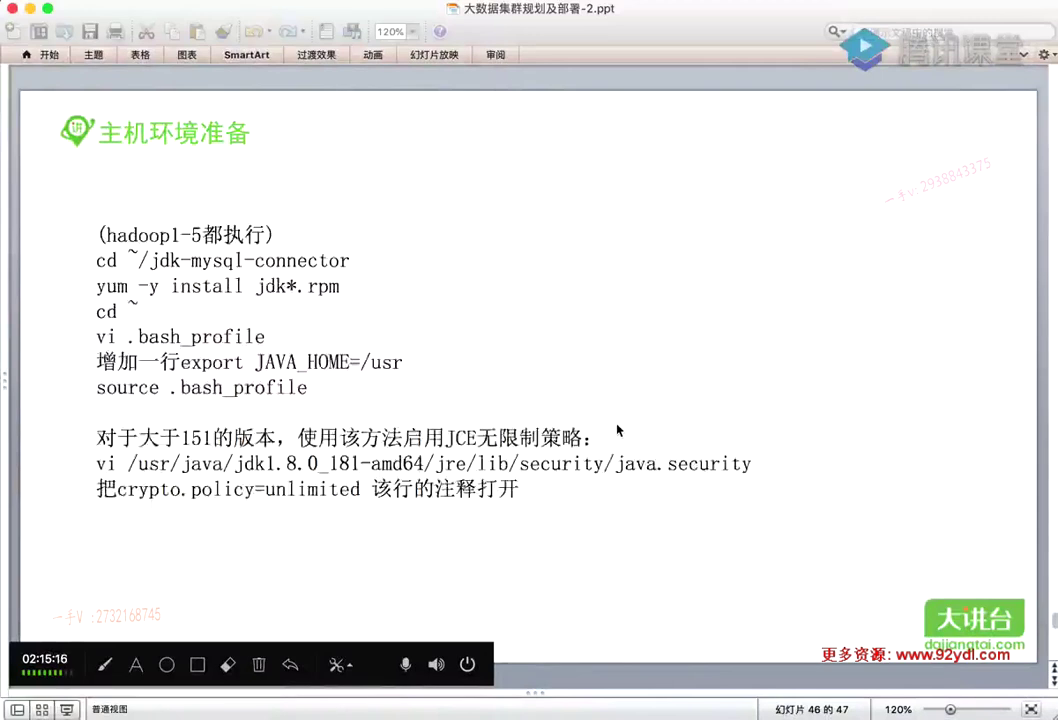
scroll(616, 430, up, 6)
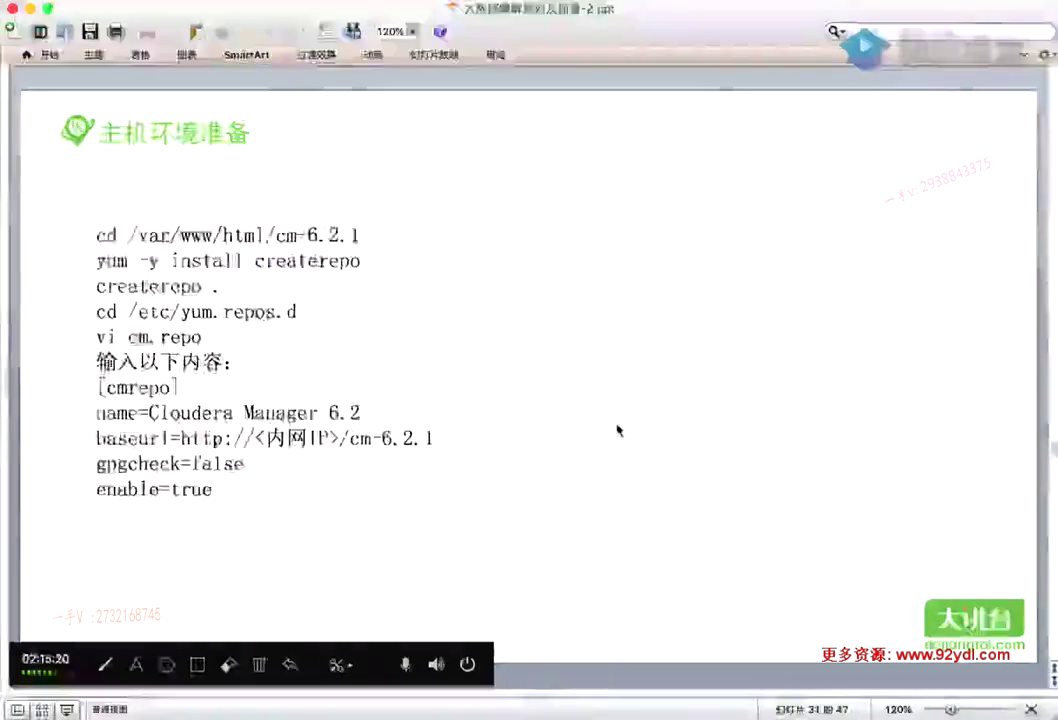
scroll(616, 430, up, 2)
scroll(618, 431, down, 1)
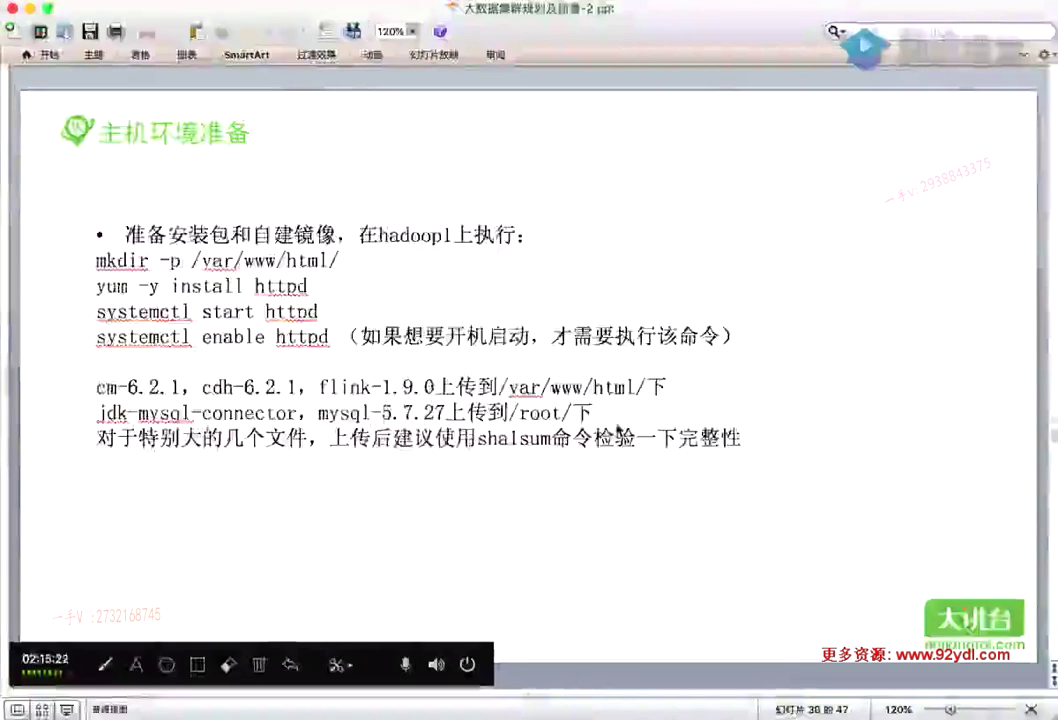
scroll(562, 309, up, 1)
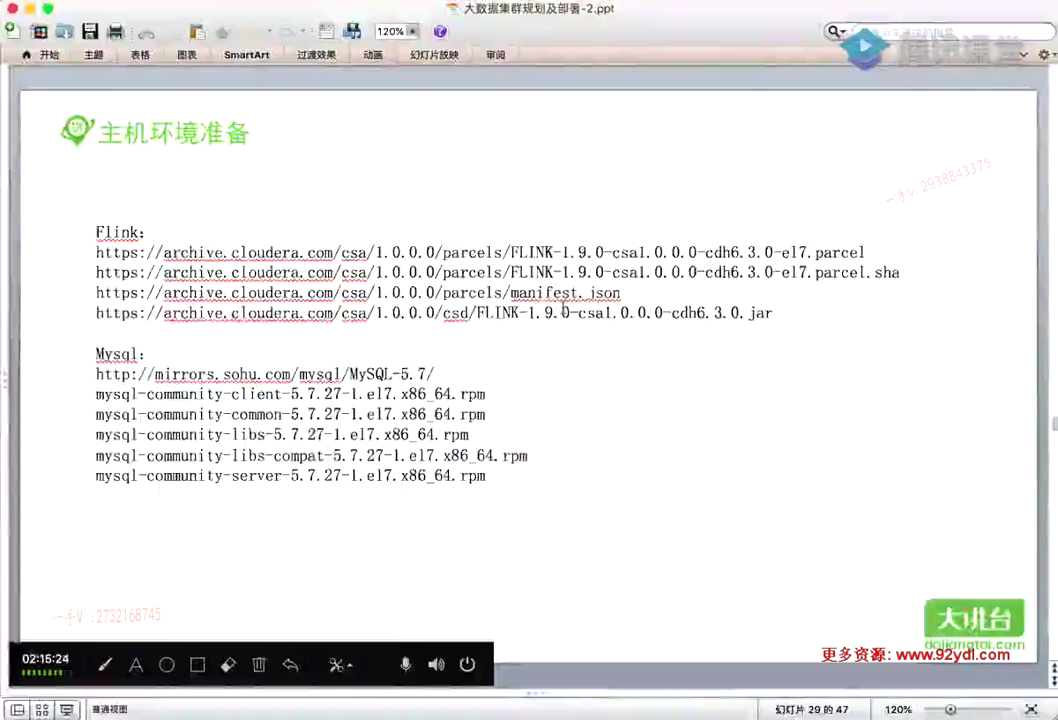
scroll(563, 309, up, 1)
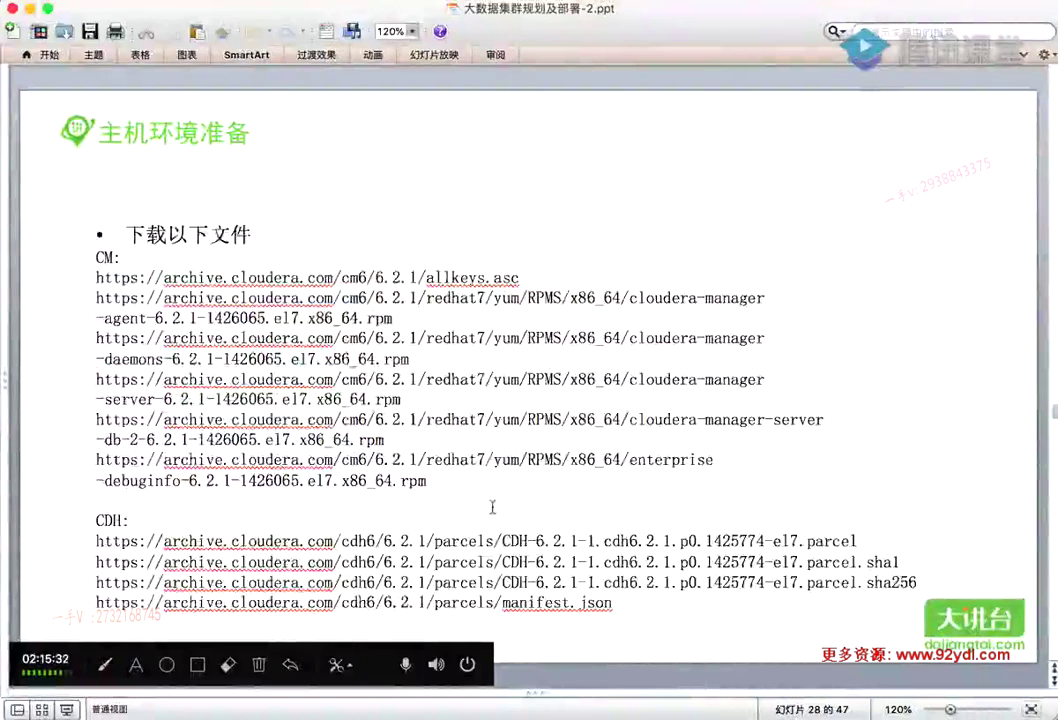
scroll(491, 508, down, 1)
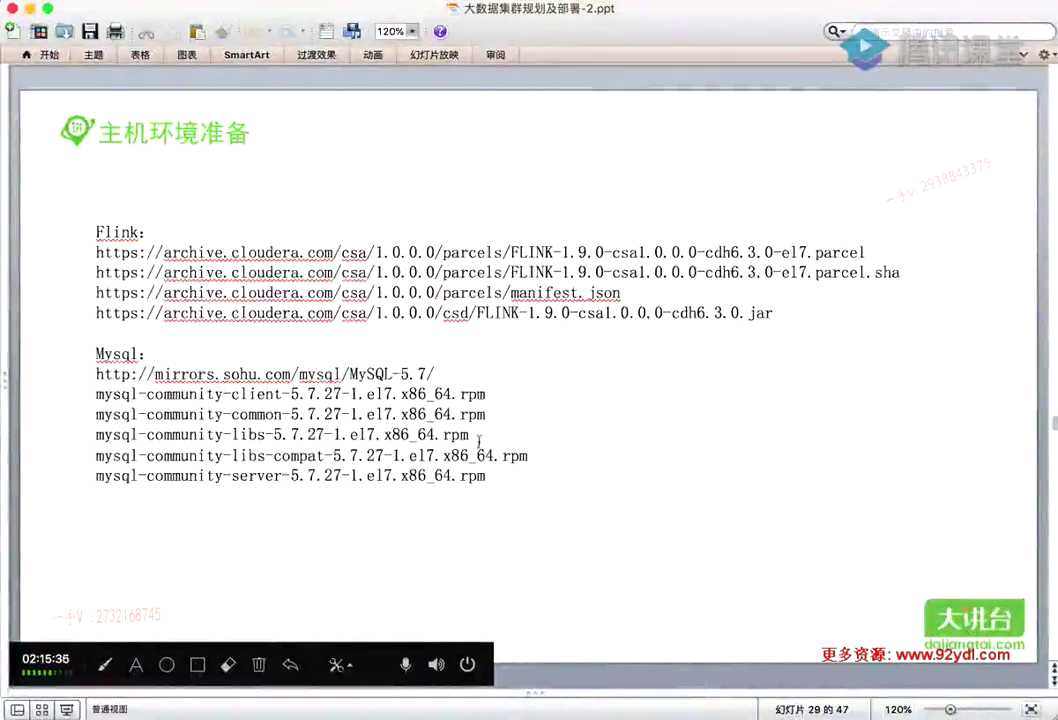
scroll(370, 378, down, 1)
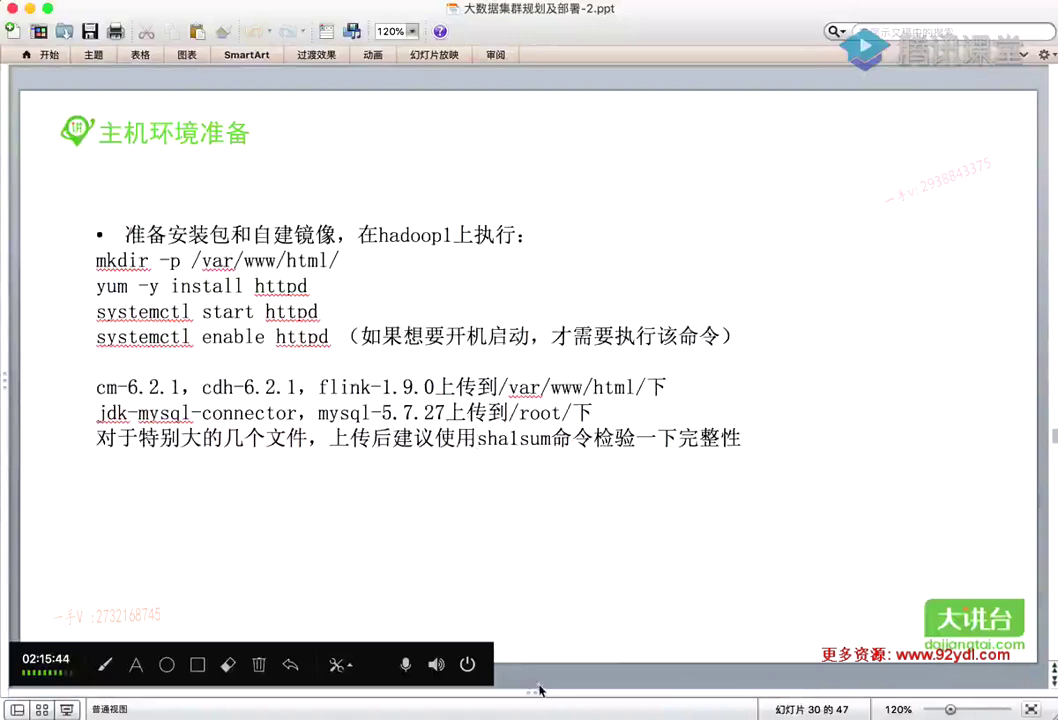
click(25, 712)
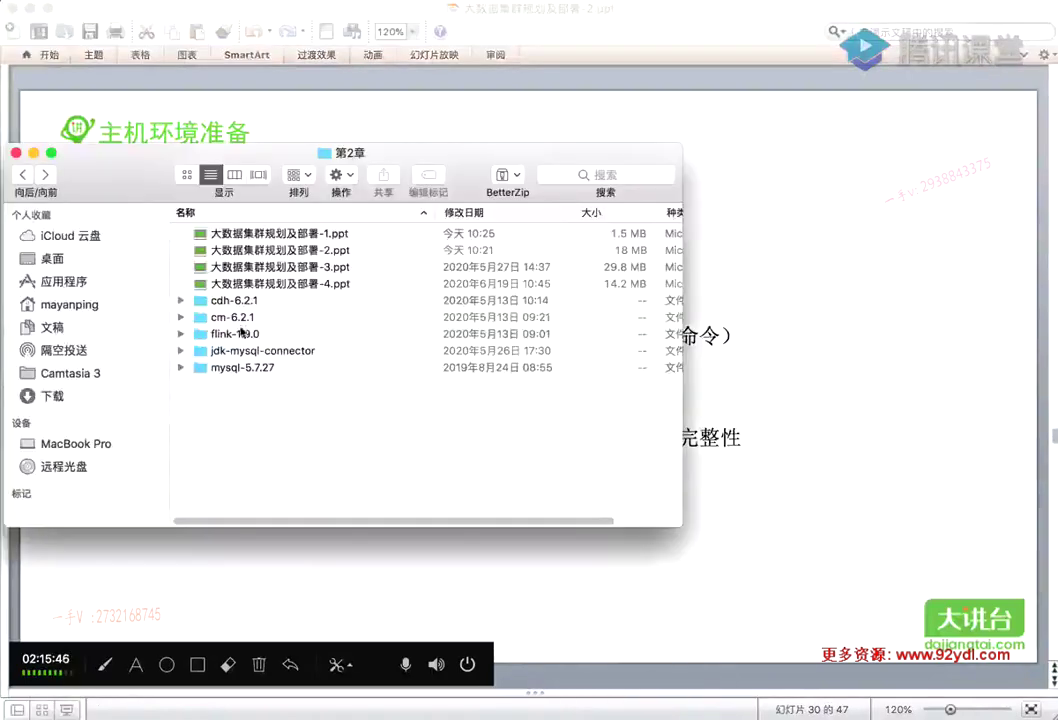
click(245, 318)
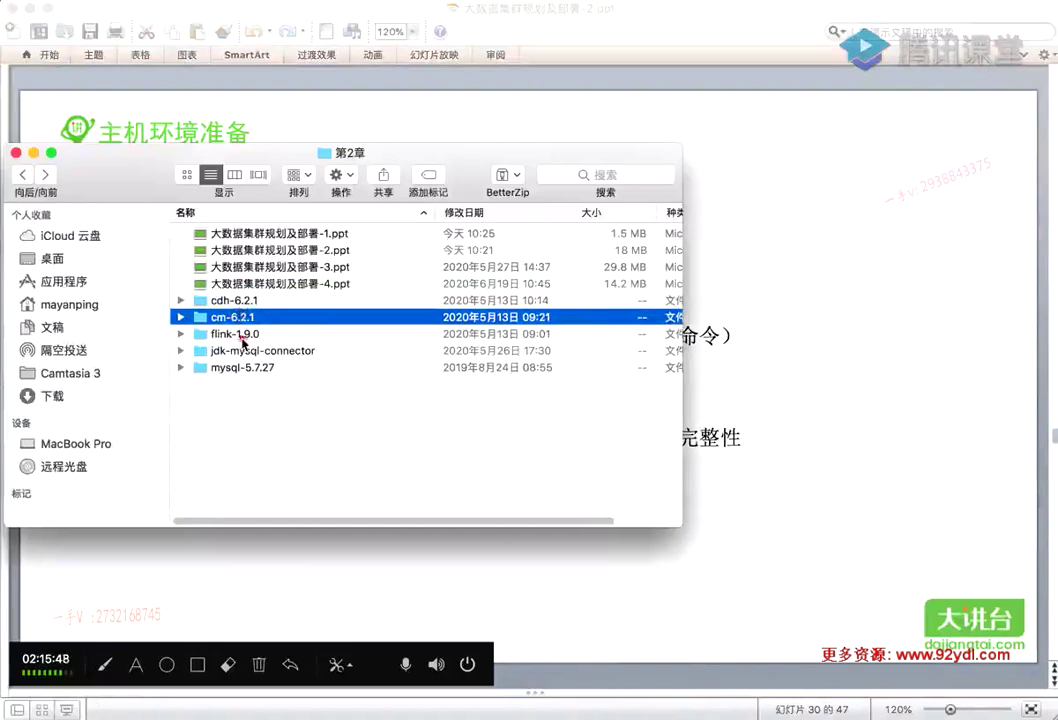
key(Down)
click(255, 367)
click(338, 401)
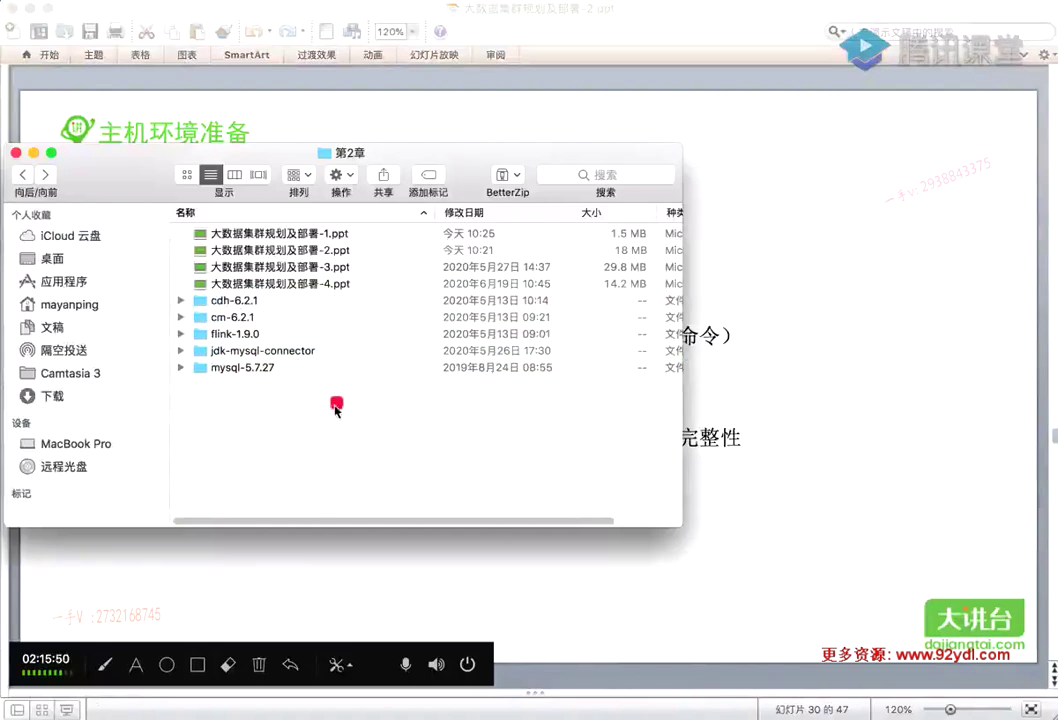
click(695, 298)
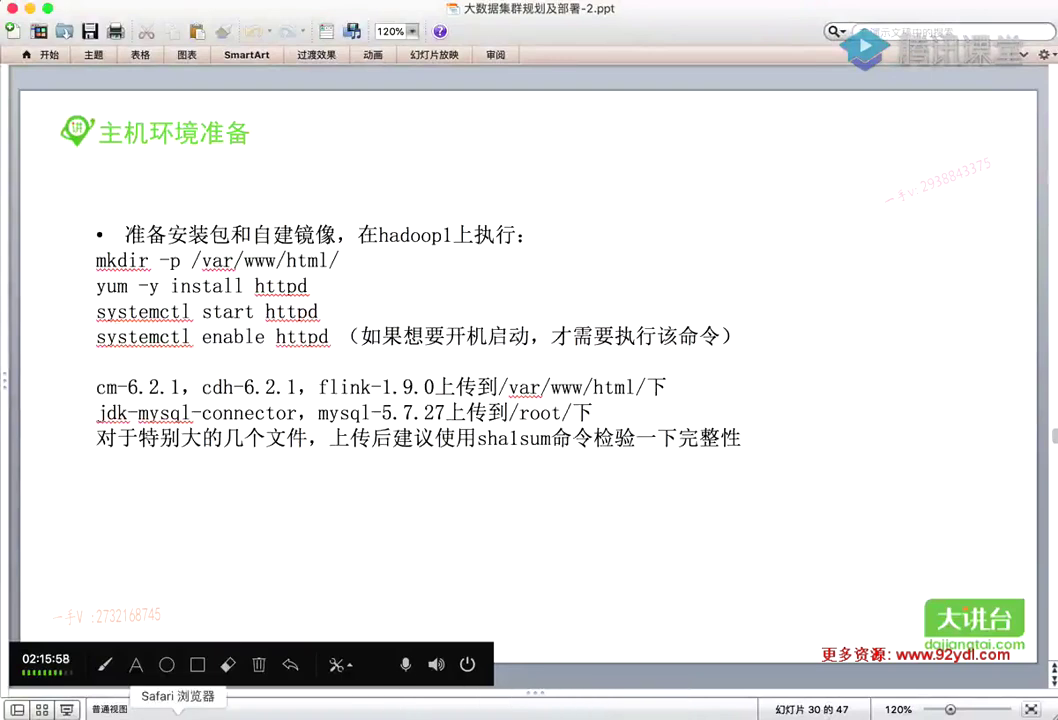
Check the ECS list shows all five hadoop instances stopped, then return to SecureCRT's hadoop1 session
click(218, 714)
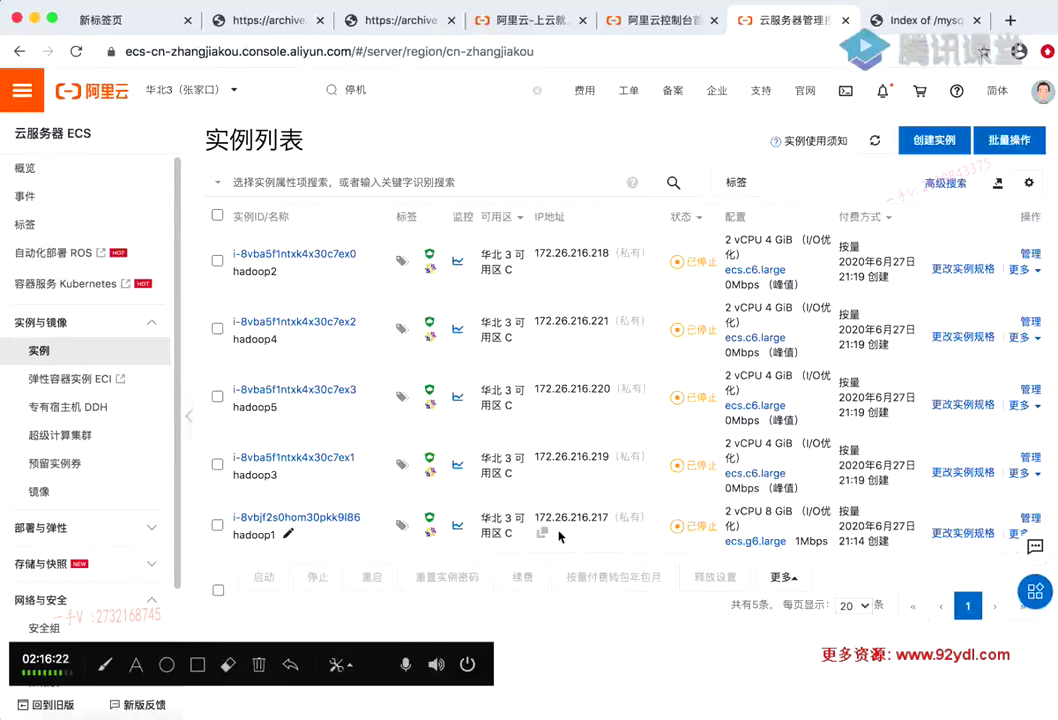
click(868, 712)
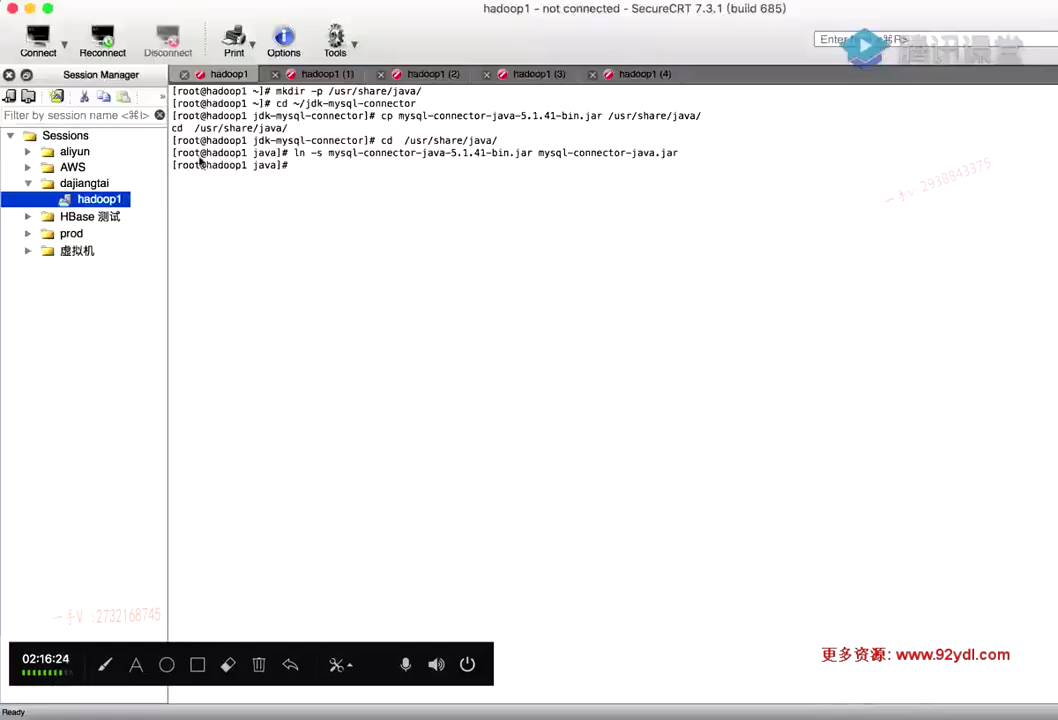
Try reconnecting the hadoop1 session, glancing at the ECS list before returning to SecureCRT
double_click(92, 198)
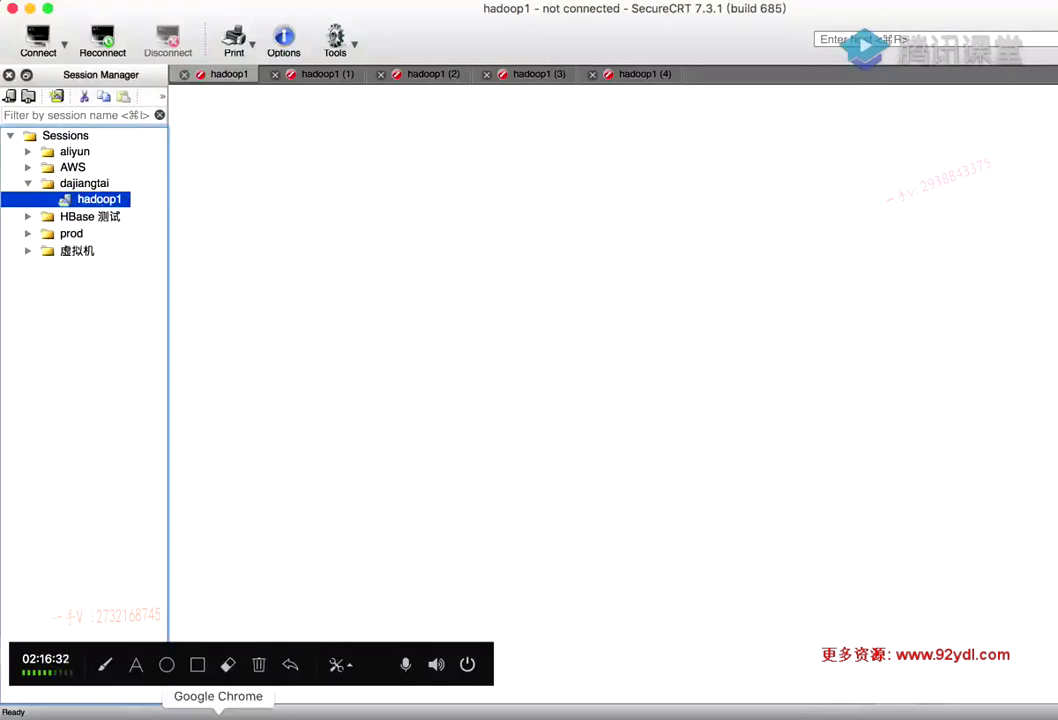
click(218, 712)
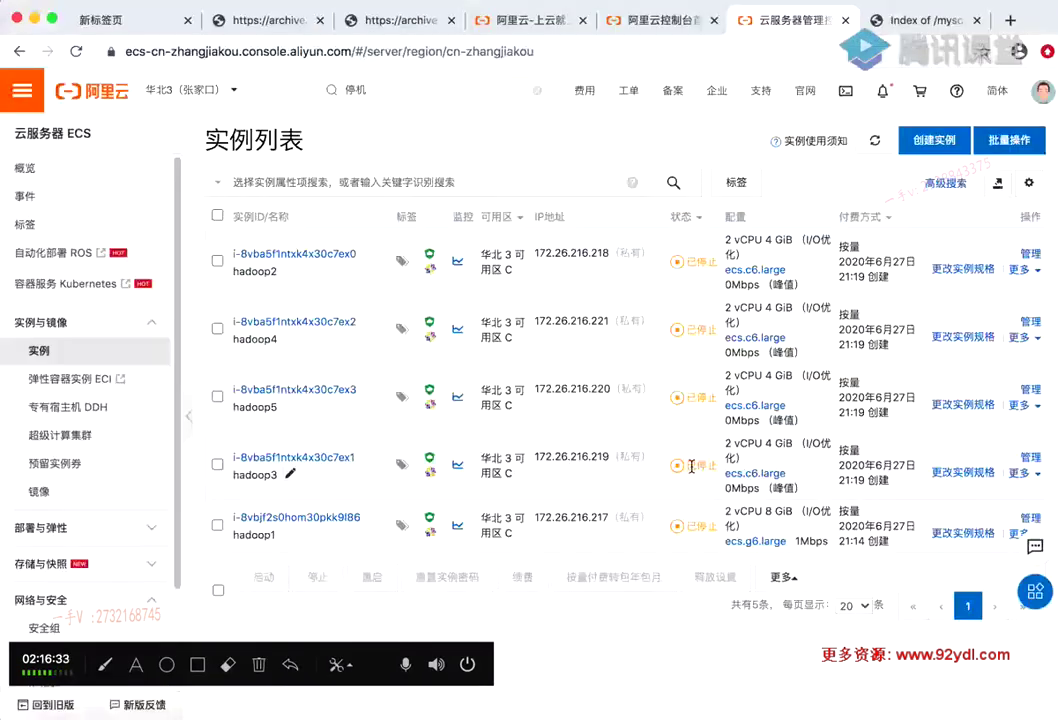
click(874, 712)
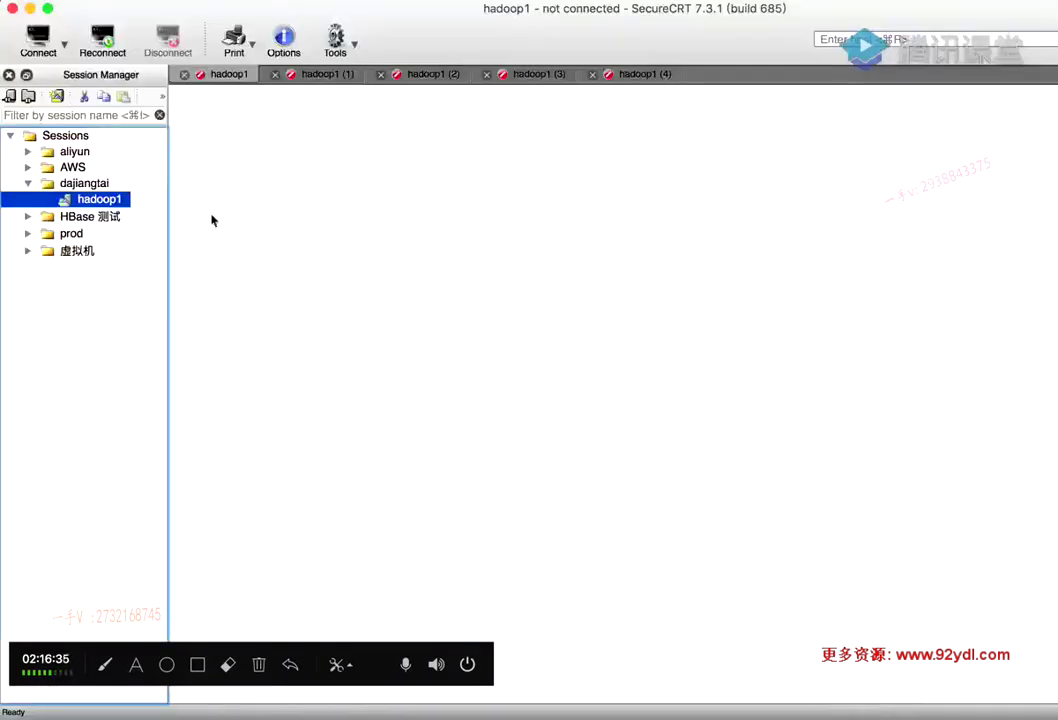
Inspect hadoop1's SSH2 hostname in Session Properties without changes, then return to the ECS instance list
right_click(95, 200)
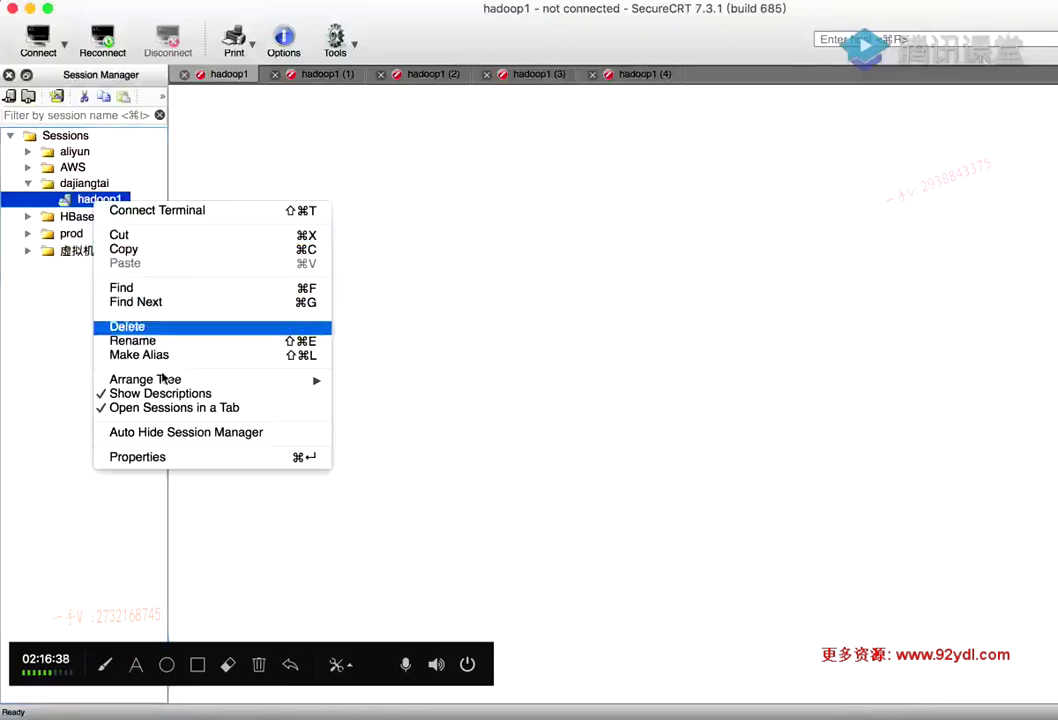
click(140, 456)
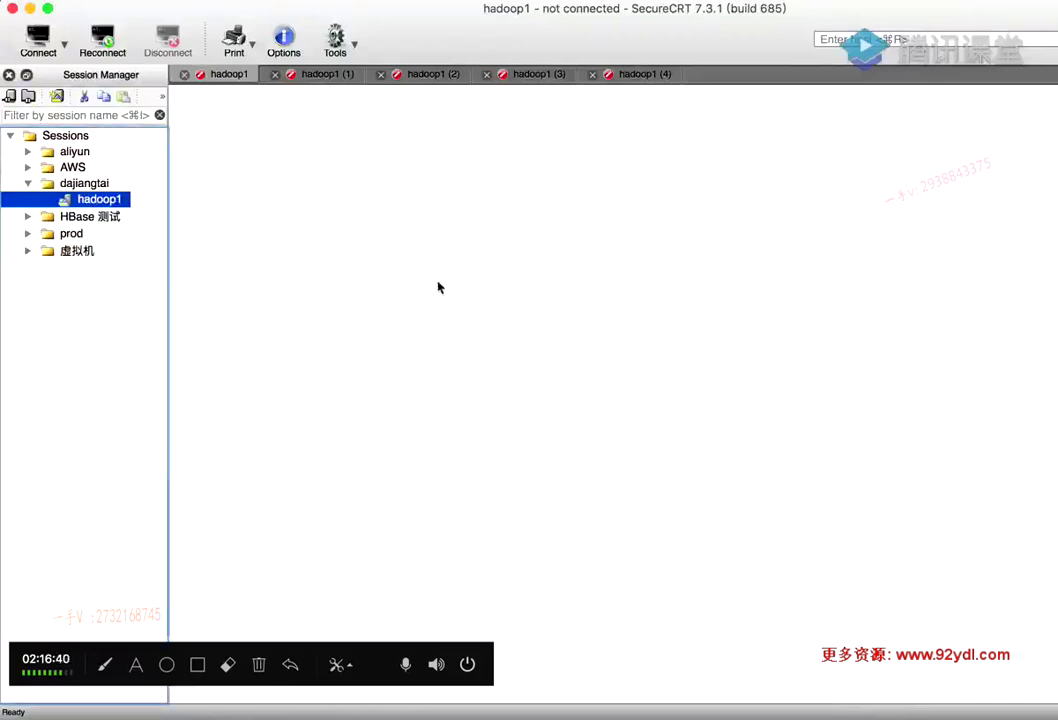
click(380, 216)
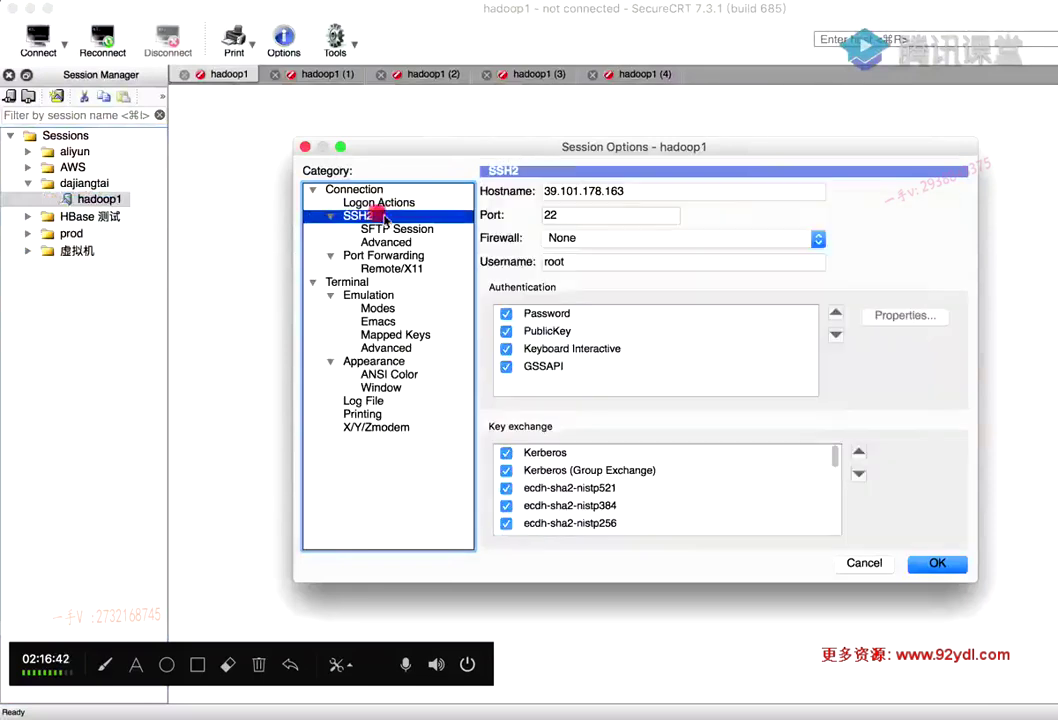
double_click(638, 190)
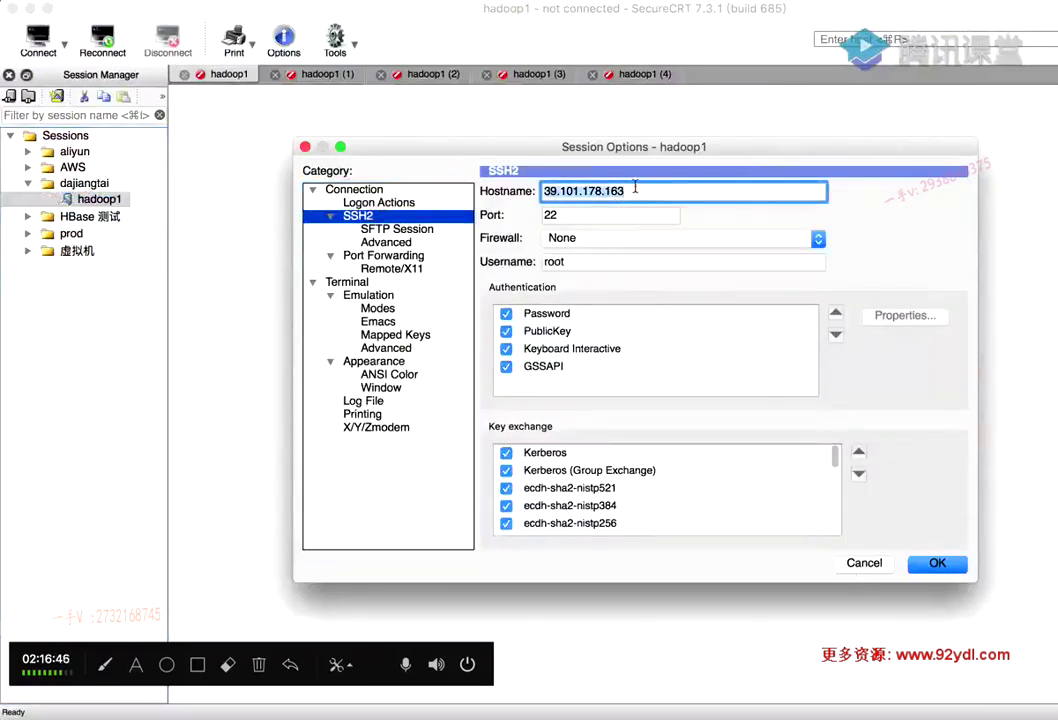
click(630, 190)
click(862, 563)
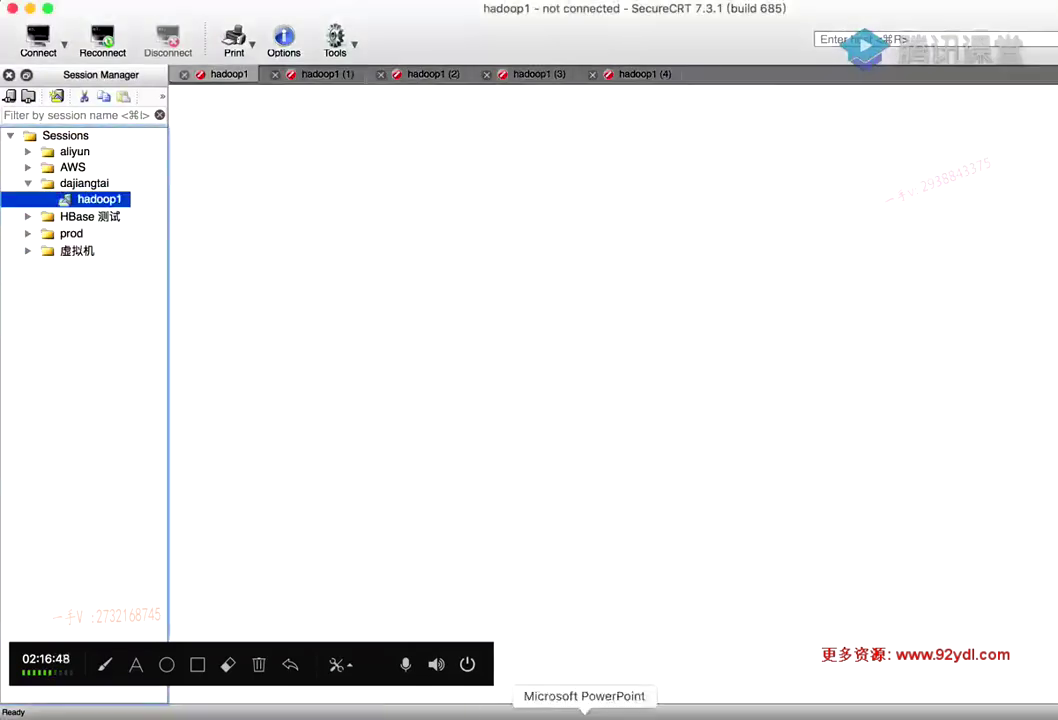
click(220, 712)
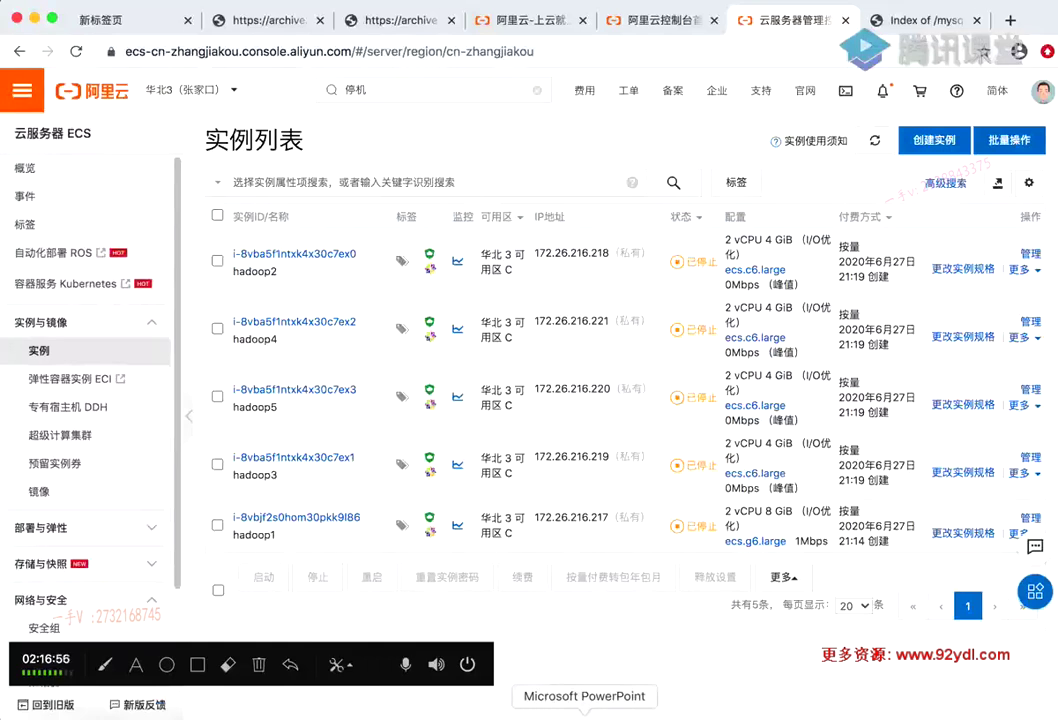
Bring the PowerPoint deck back and move up to slide 29 with the Flink and MySQL links
click(585, 713)
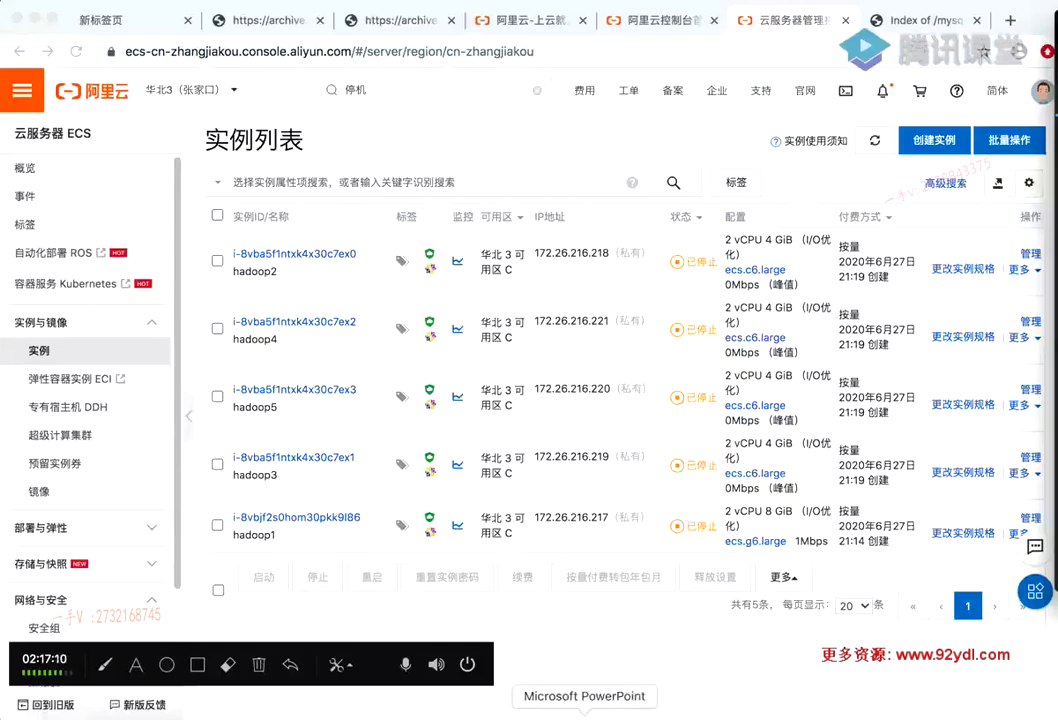
click(585, 712)
scroll(434, 311, up, 1)
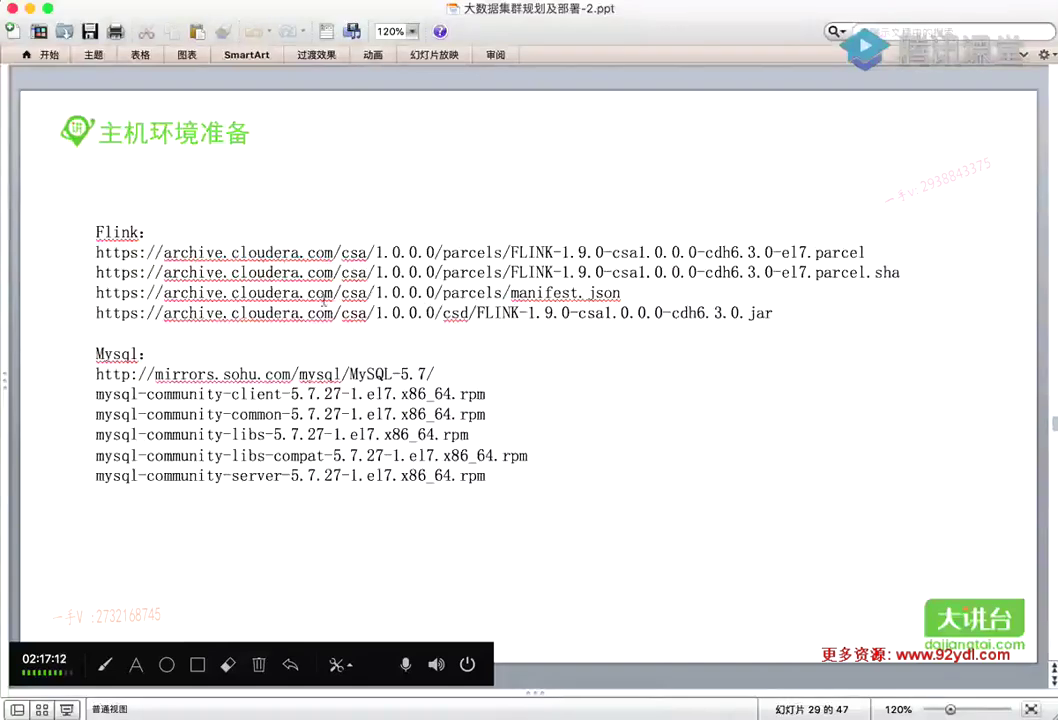
Review slides 28–31, highlighting the httpd install commands on slide 30
scroll(359, 355, up, 1)
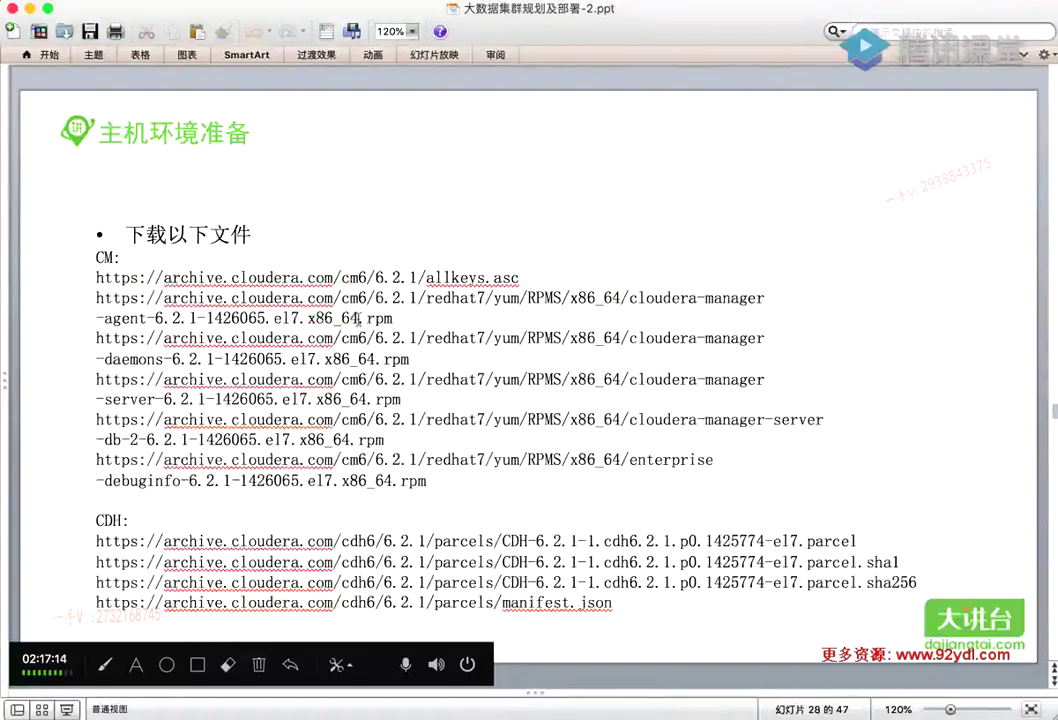
scroll(381, 327, down, 1)
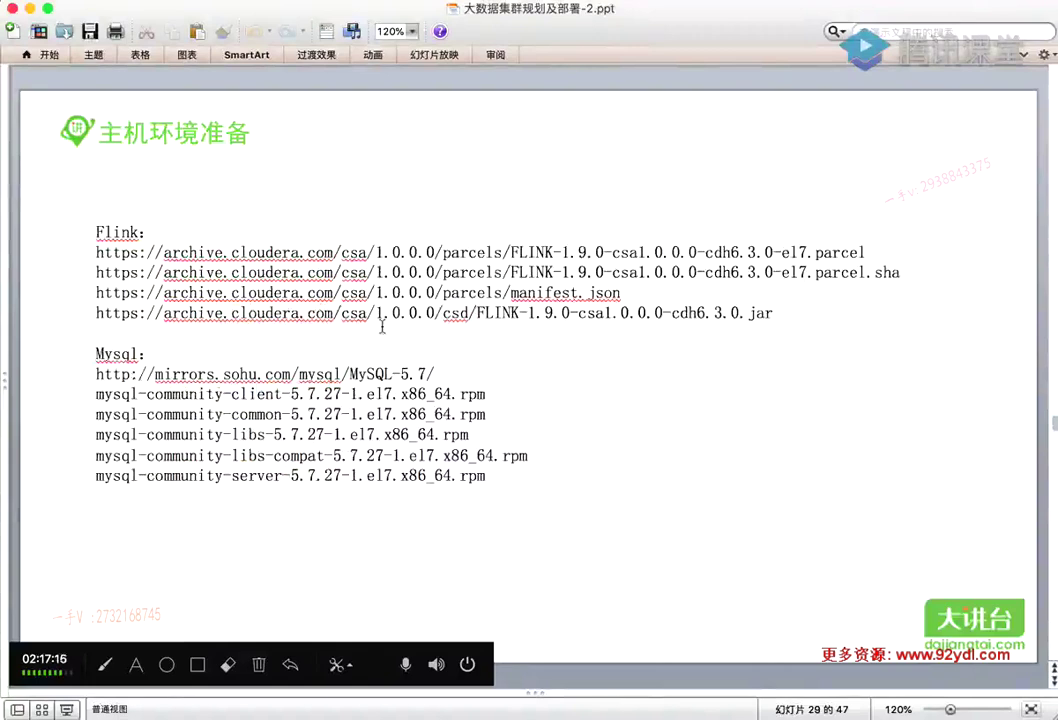
scroll(383, 325, down, 1)
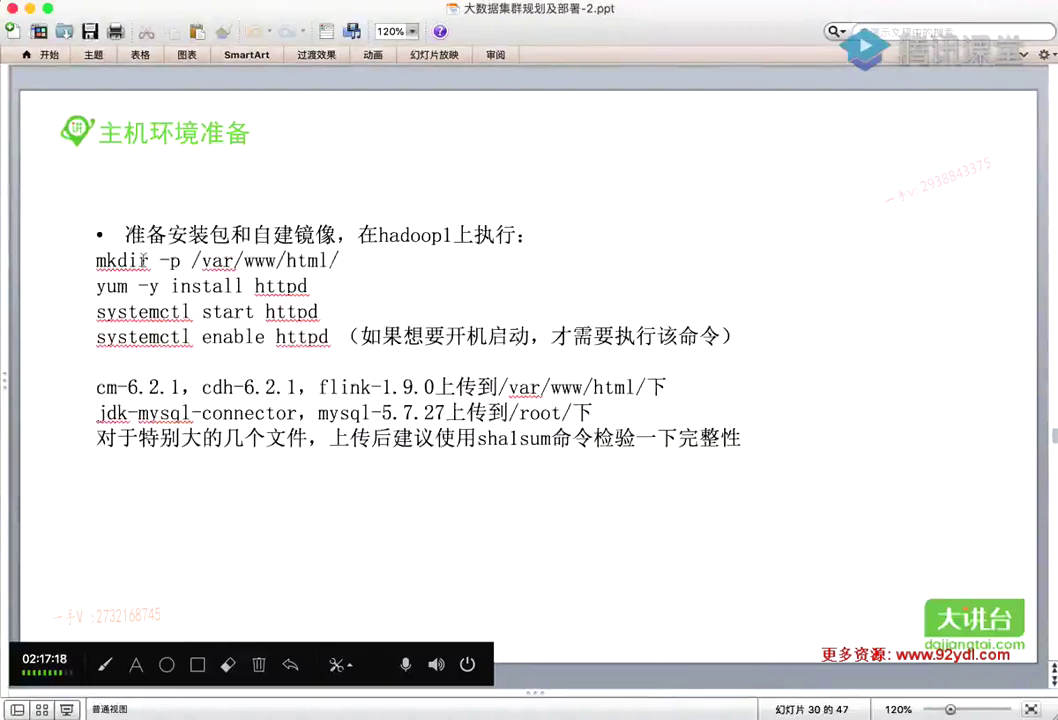
drag(96, 260, 330, 334)
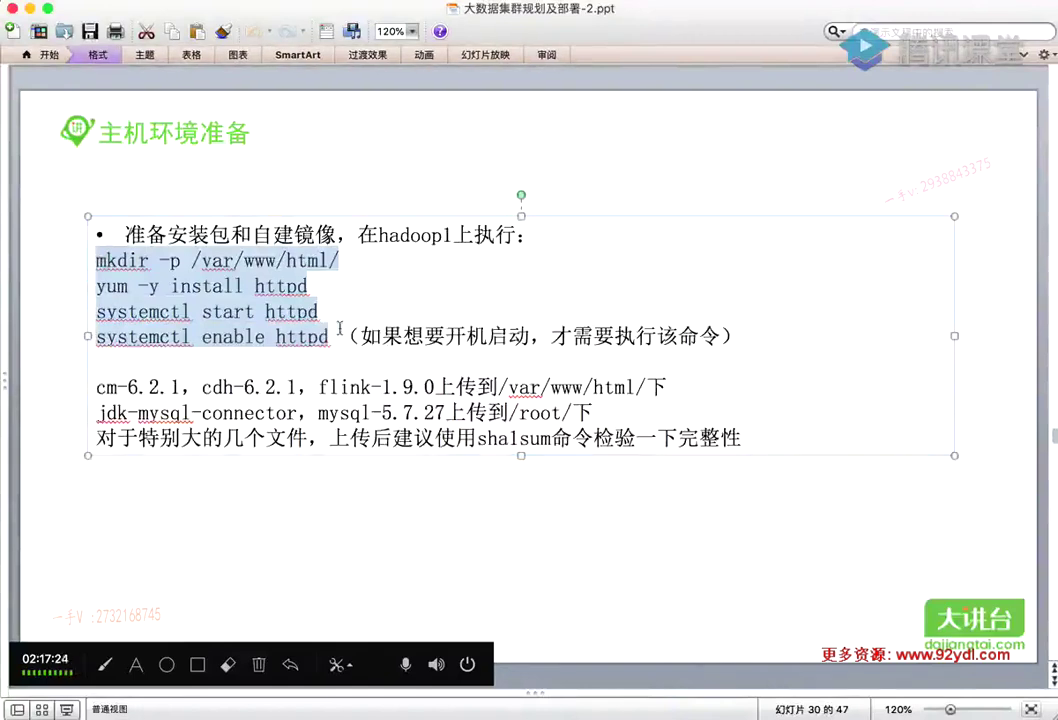
scroll(366, 368, down, 2)
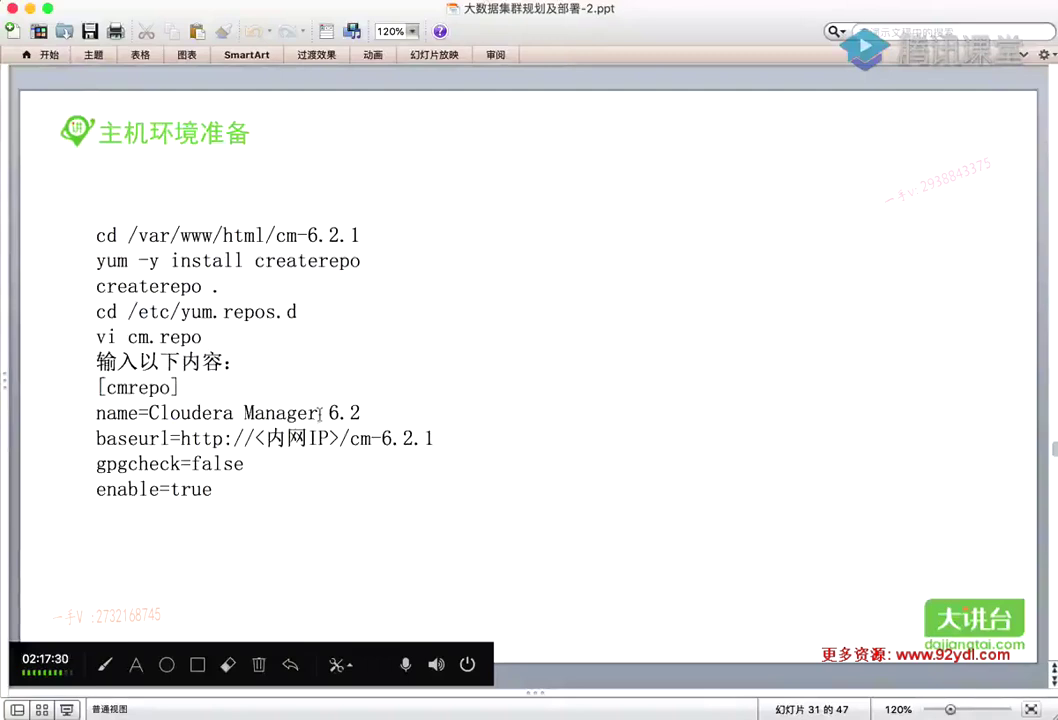
scroll(279, 400, up, 2)
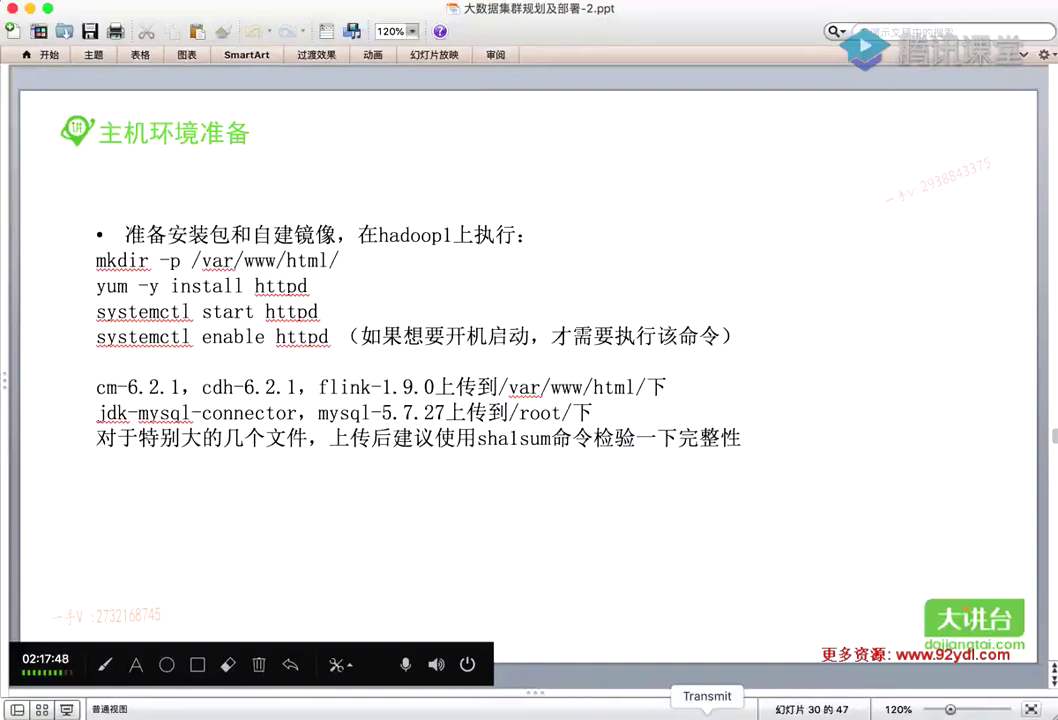
Quit Transmit, return to slide 29, and reopen the 第2章 folder in Finder
right_click(706, 712)
click(712, 691)
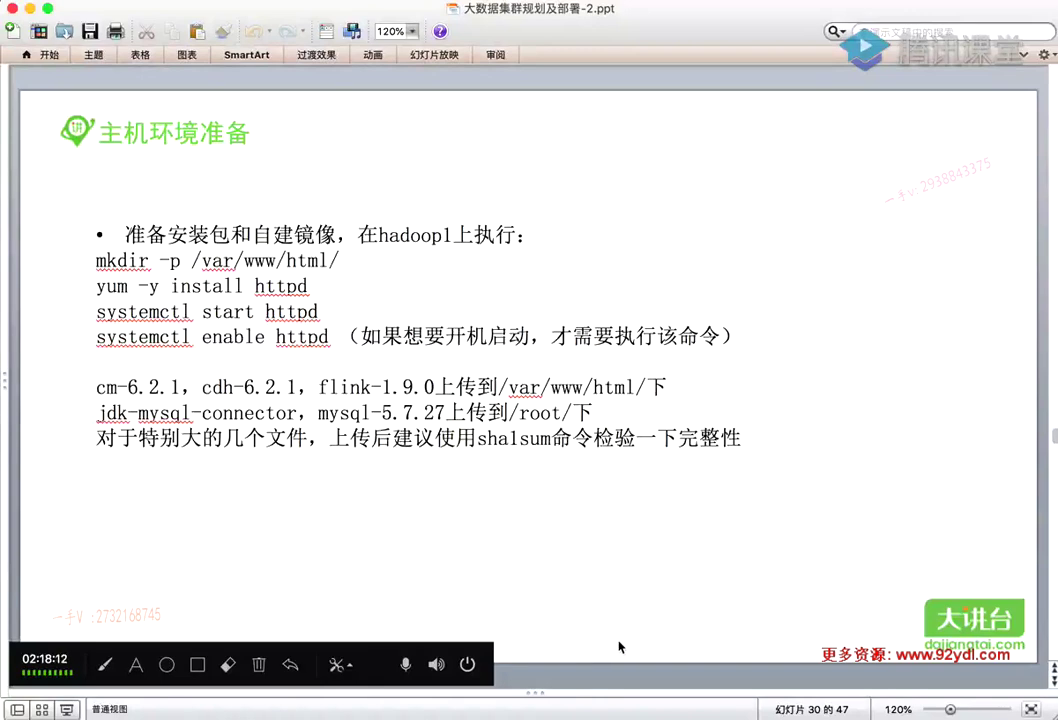
scroll(537, 577, up, 2)
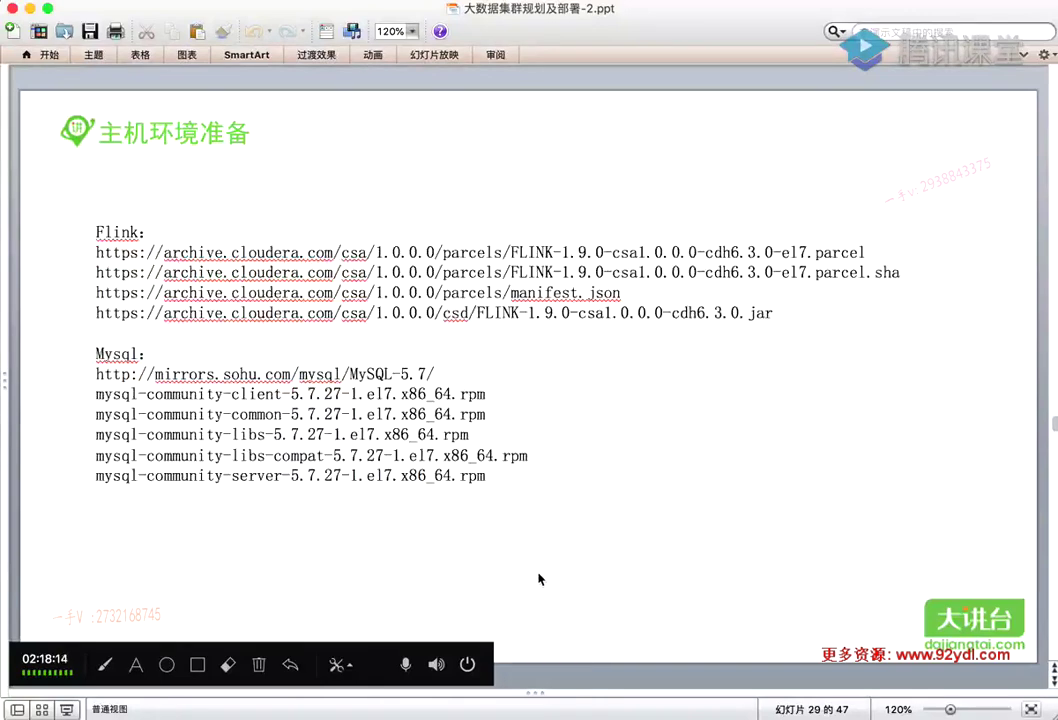
scroll(541, 576, up, 2)
scroll(541, 571, down, 2)
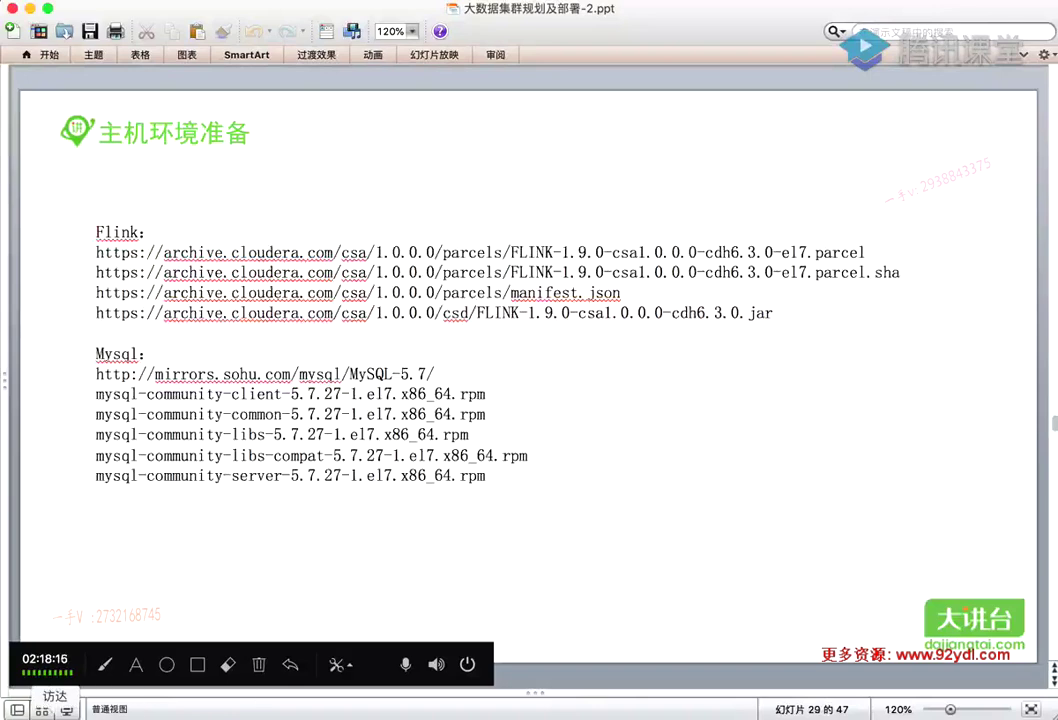
click(45, 710)
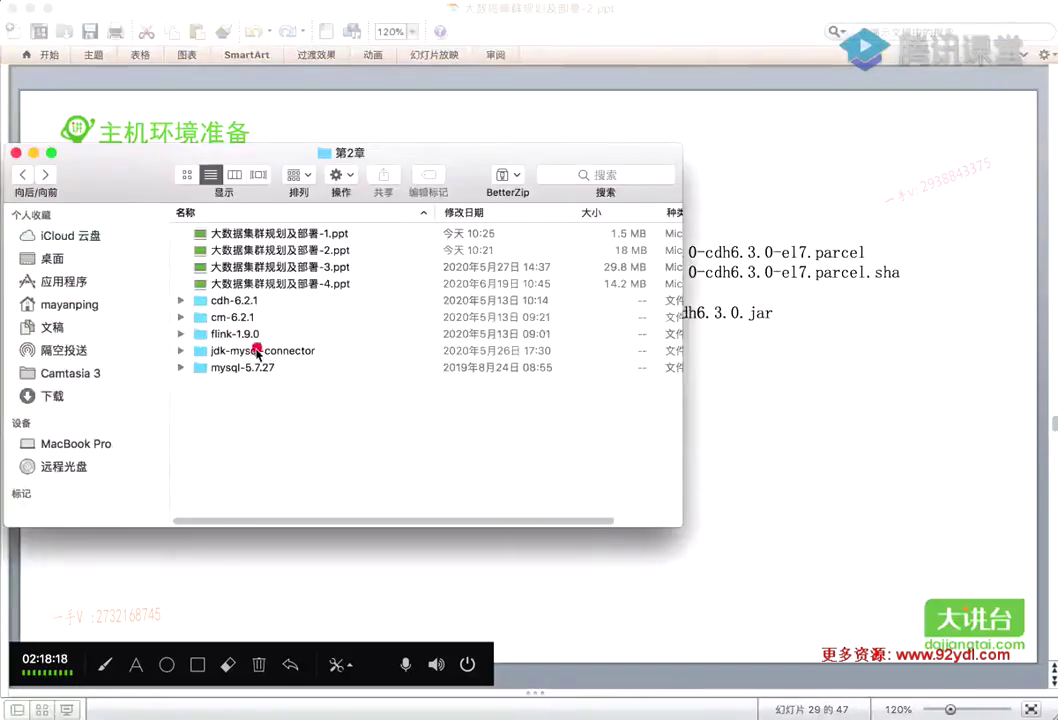